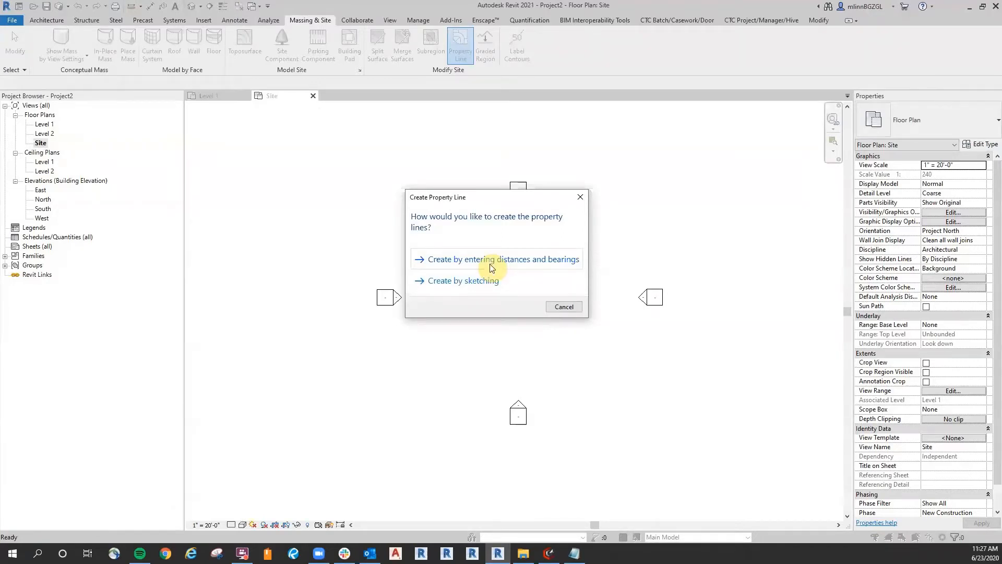
Sketch a 300' by 300' square property line with its upper-left corner at the project base point and finish the sketch.
left_click(481, 280)
middle_click_drag(596, 337, 544, 339)
left_click(474, 309)
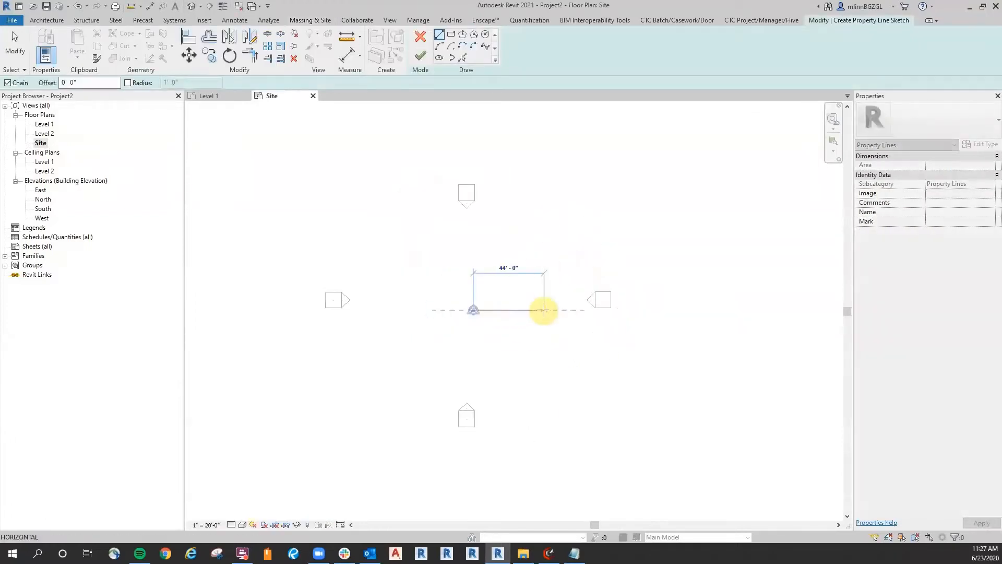
type("300")
key("Return")
scroll(543, 313, "down", 3)
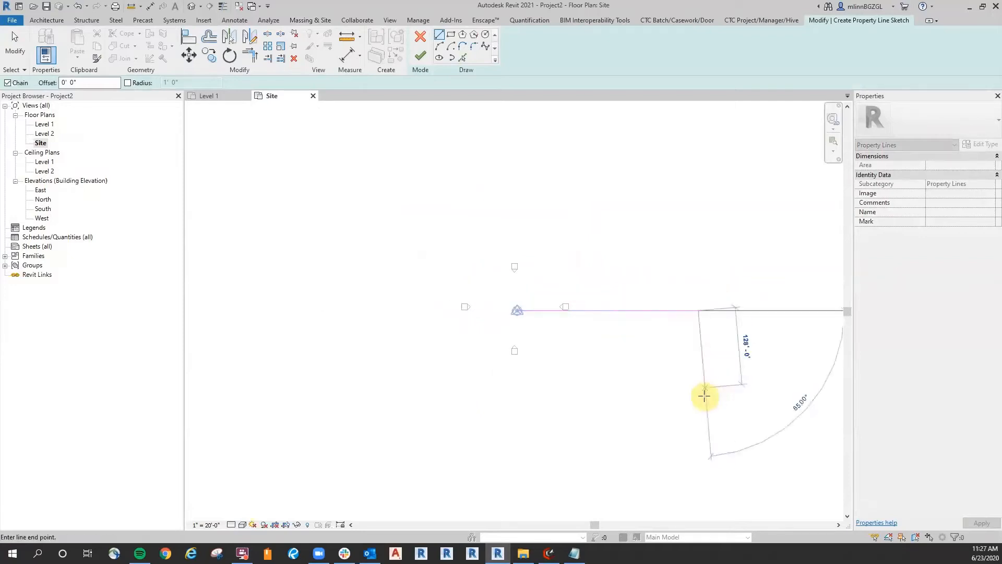
type("300")
key("Return")
scroll(595, 463, "down", 2)
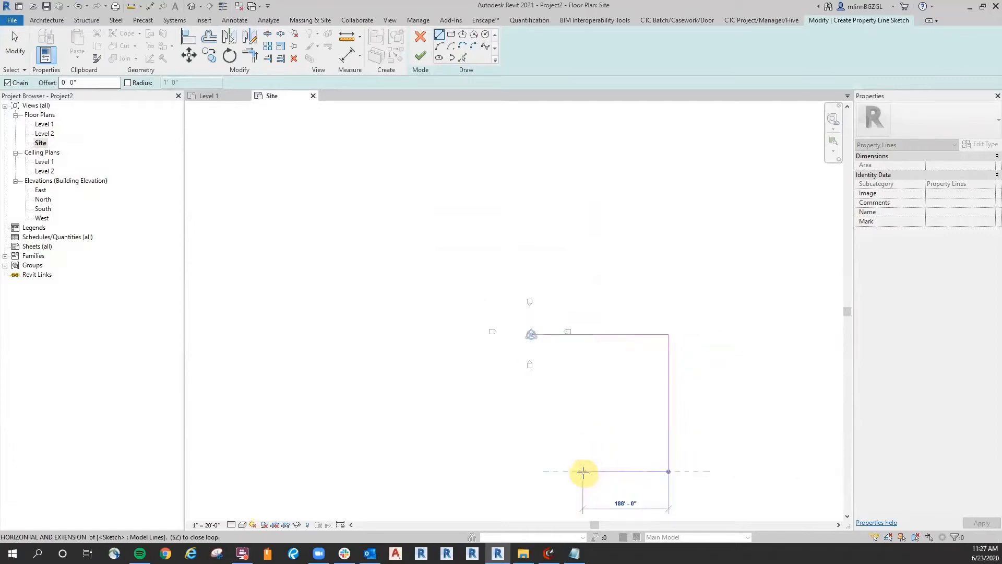
type("300")
key("Return")
scroll(537, 358, "up", 2)
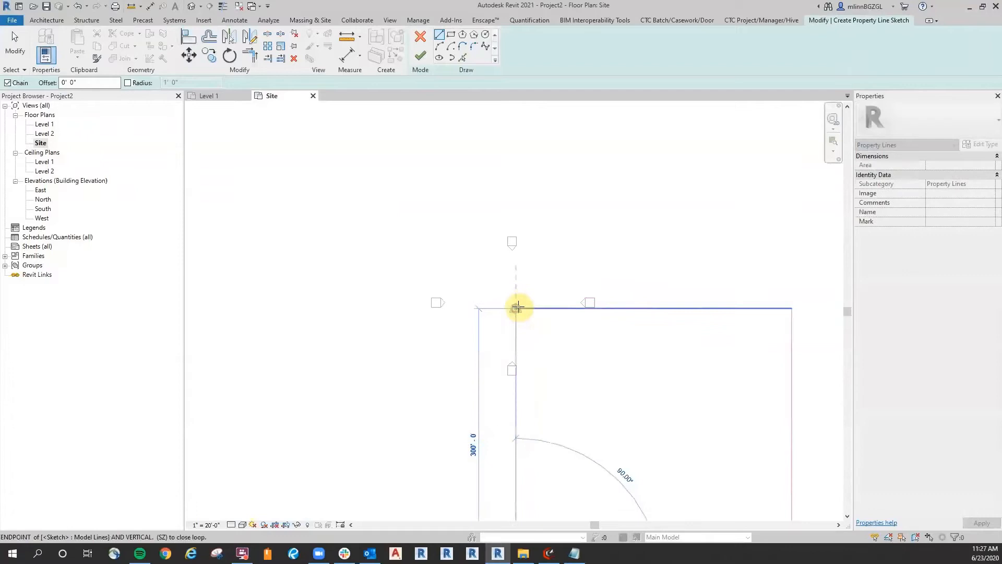
left_click(517, 308)
left_click(420, 56)
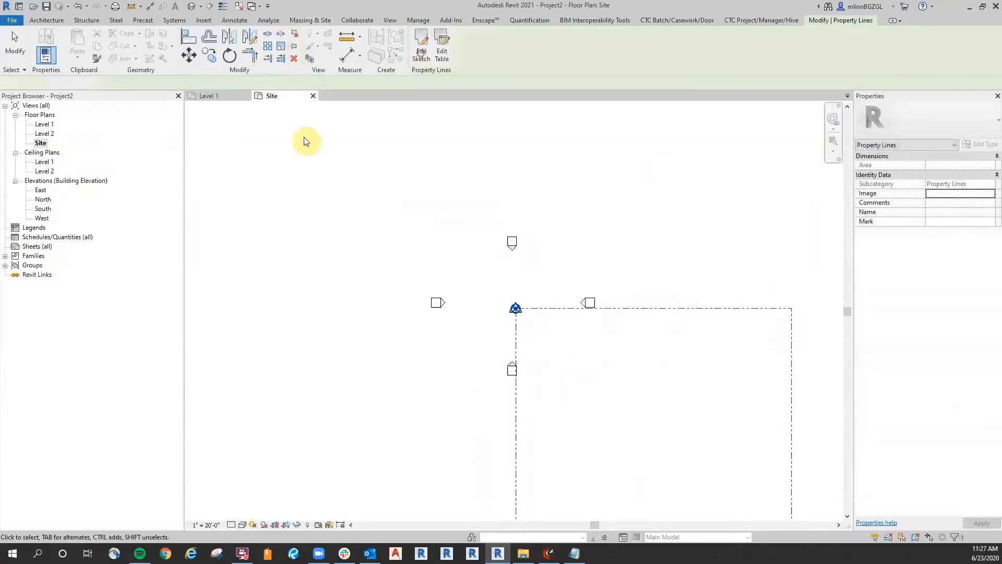
Move the property line square 150' left and 150' up to centre it on the project base point.
scroll(634, 241, "down", 3)
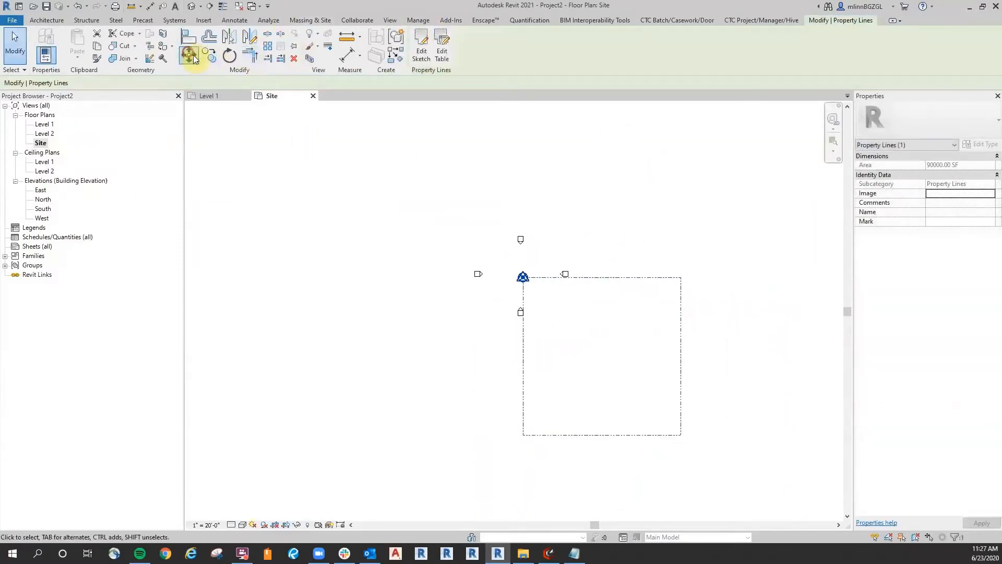
left_click(189, 55)
left_click(681, 277)
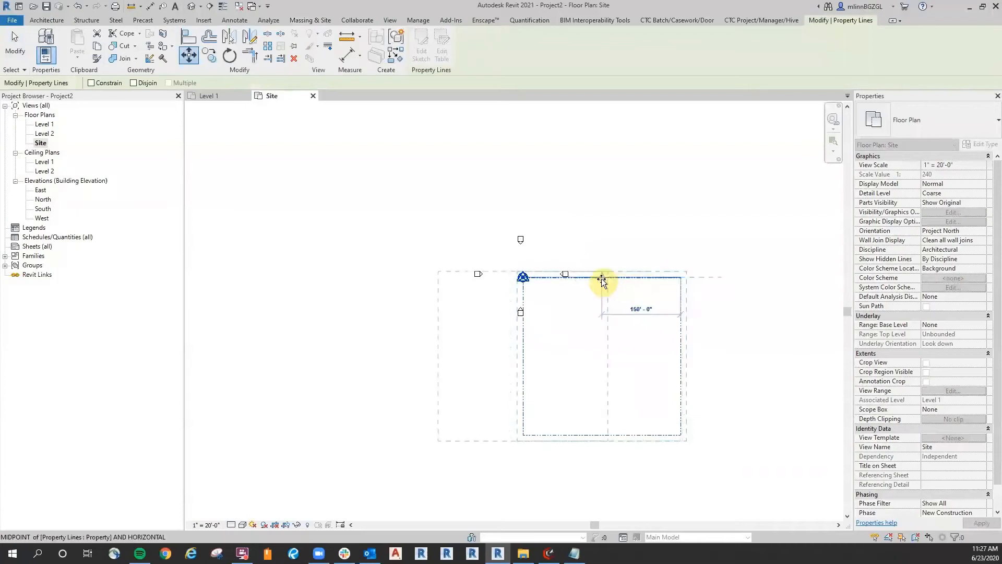
left_click(601, 279)
left_click(189, 55)
left_click(601, 356)
left_click(600, 280)
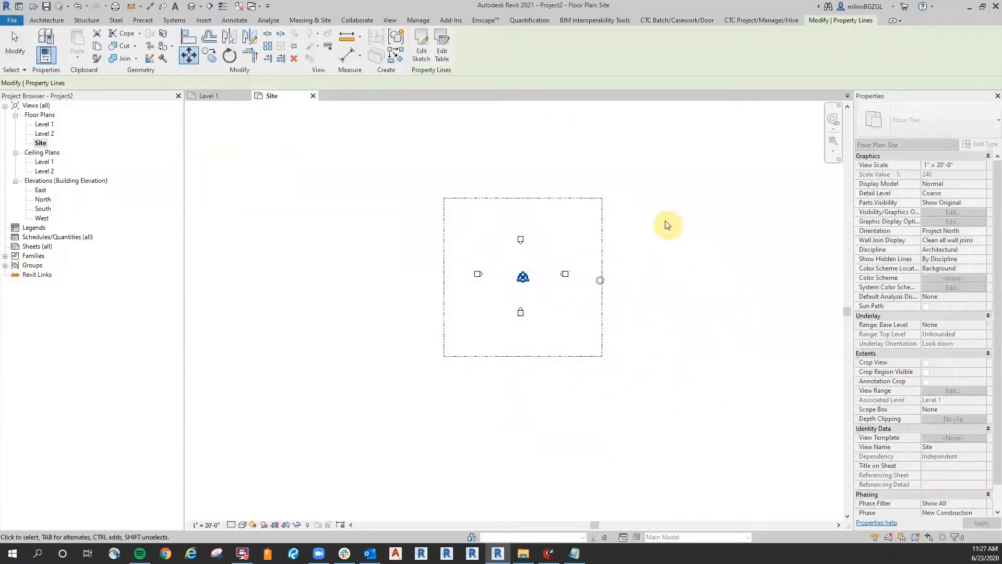
scroll(658, 205, "down", 3)
left_click(363, 156)
Draw a 100' wide by 50' deep rectangle of thin detail lines with its upper-left corner at the project base point.
scroll(723, 220, "up", 1)
middle_click_drag(723, 220, 695, 279)
scroll(588, 331, "up", 3)
scroll(588, 331, "up", 2)
middle_click_drag(608, 281, 662, 300)
middle_click_drag(221, 159, 263, 155)
left_click(53, 21)
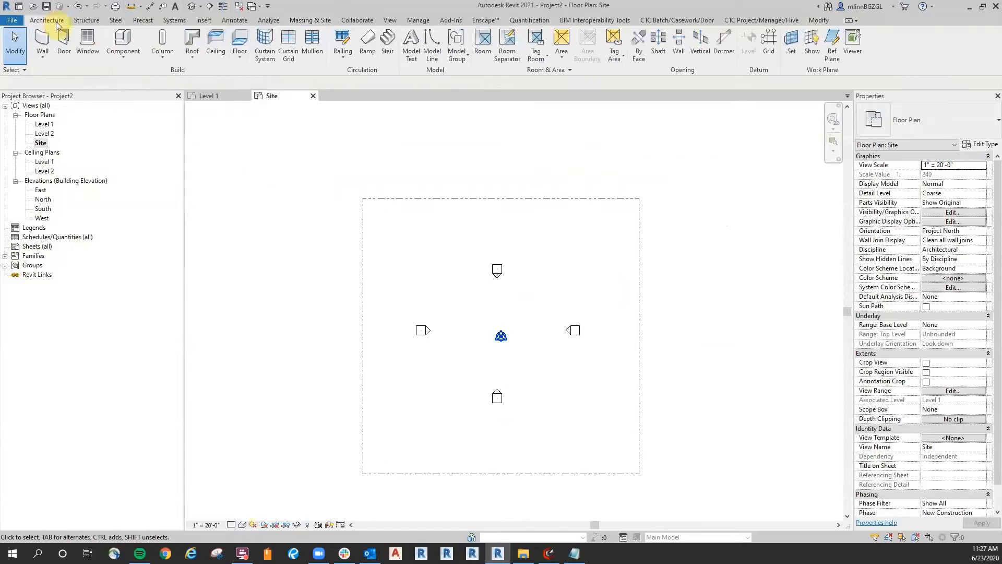
left_click(323, 153)
key("d")
key("l")
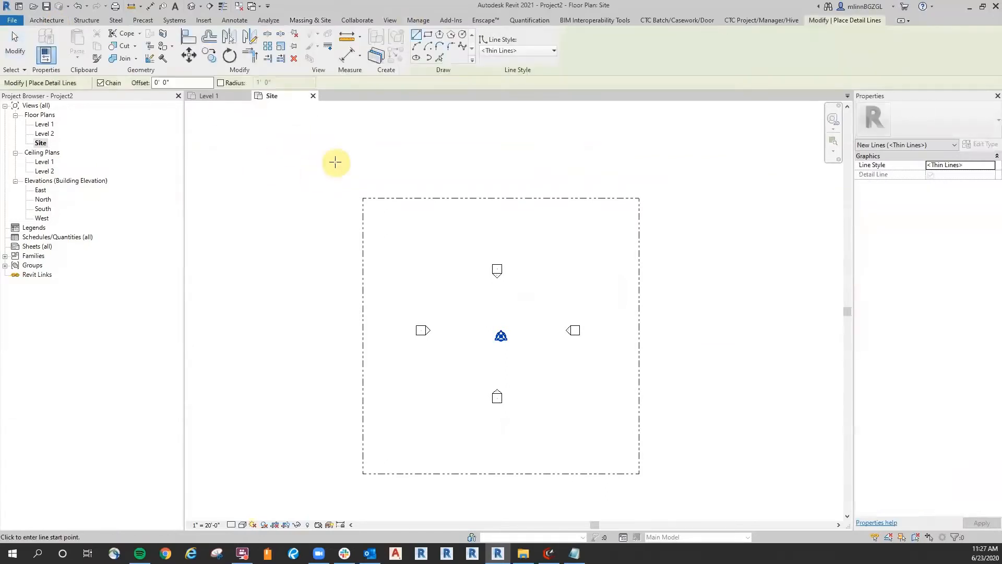
scroll(496, 245, "up", 2)
scroll(525, 388, "up", 2)
left_click(490, 360)
type("100")
key("Return")
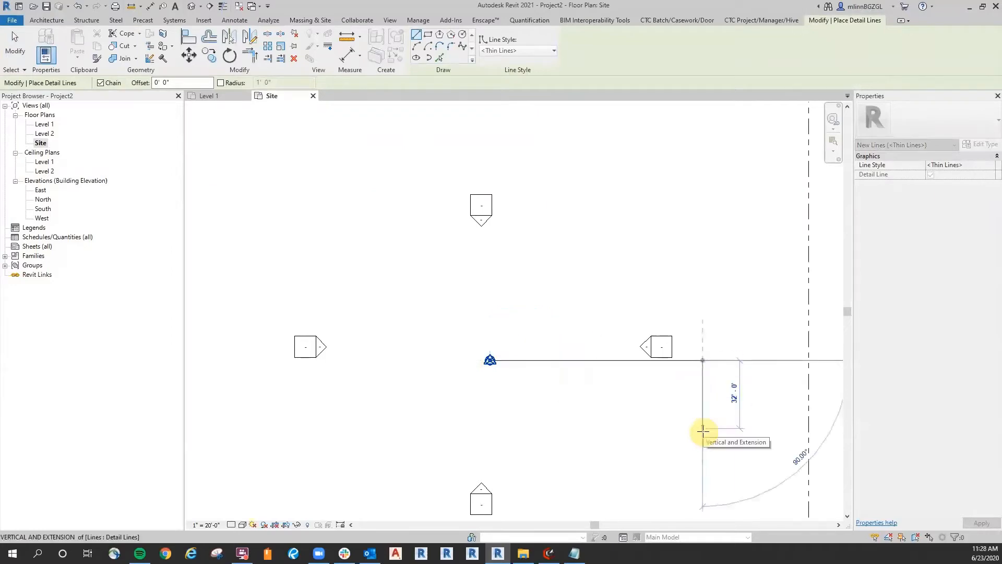
type("50")
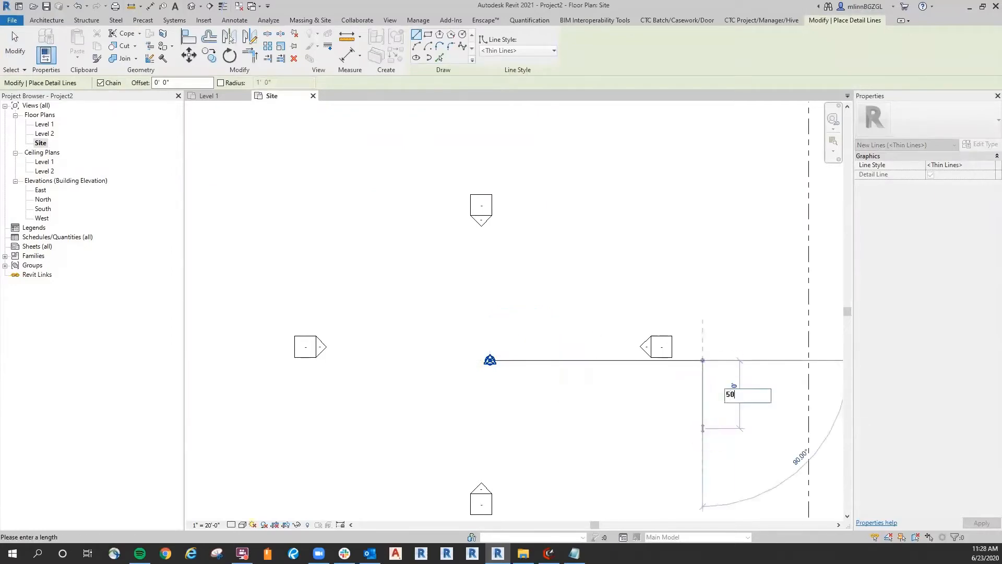
key("Return")
scroll(705, 431, "down", 2)
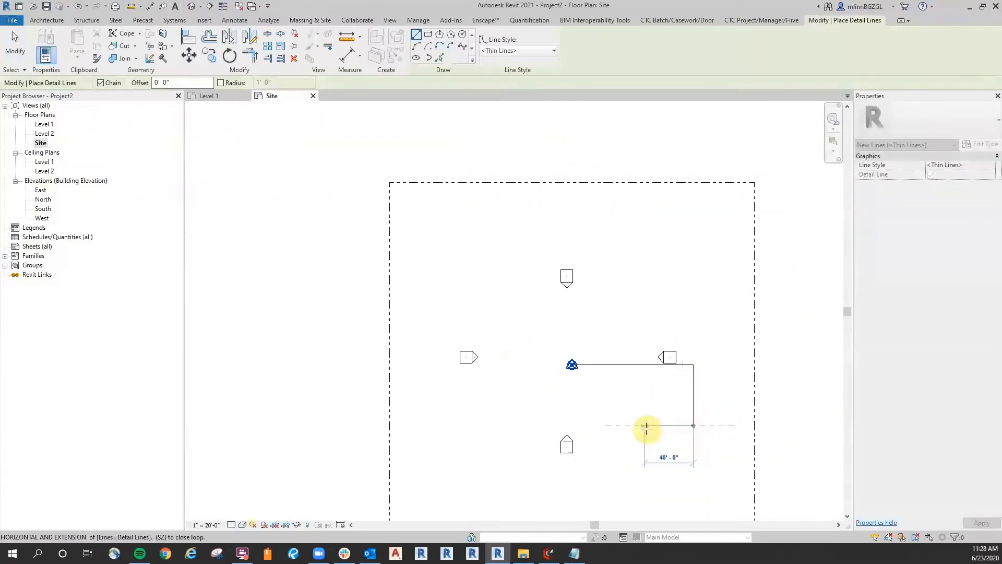
type("100")
key("Return")
left_click(572, 364)
key("Escape")
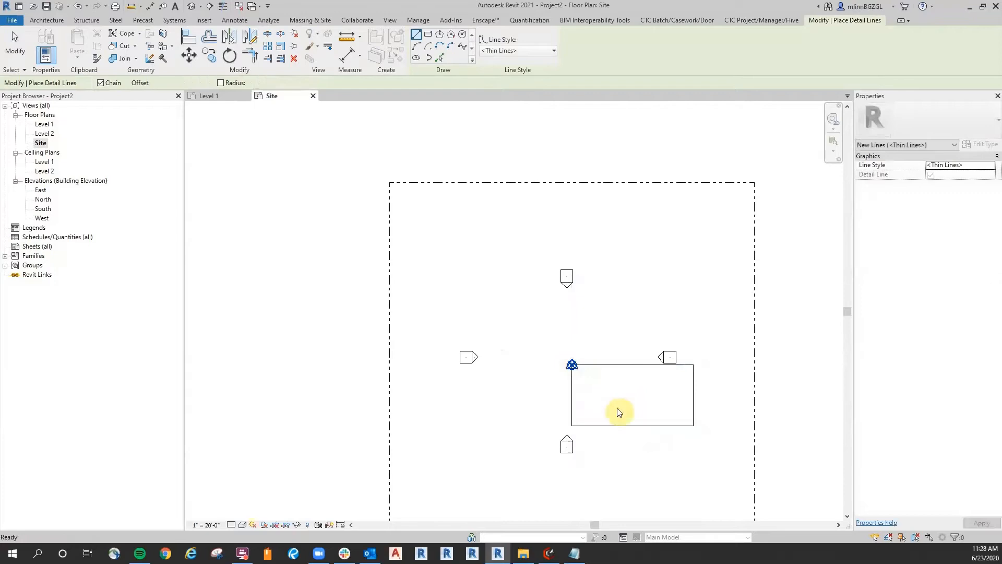
Select the whole detail line rectangle and move it left and up to centre it on the project base point.
key("Tab")
left_click(616, 363)
left_click(189, 55)
scroll(574, 378, "up", 2)
left_click(675, 357)
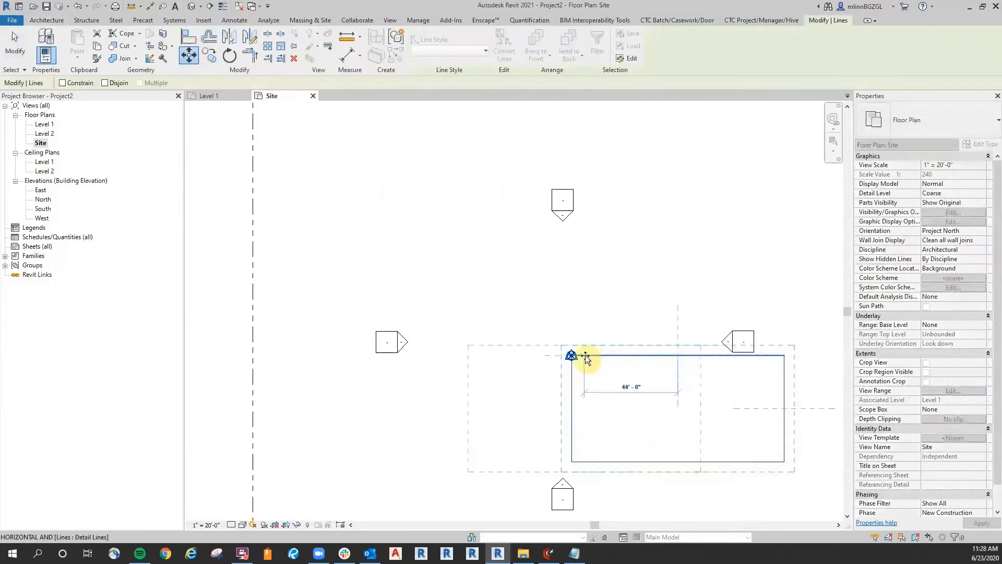
left_click(572, 355)
left_click(192, 59)
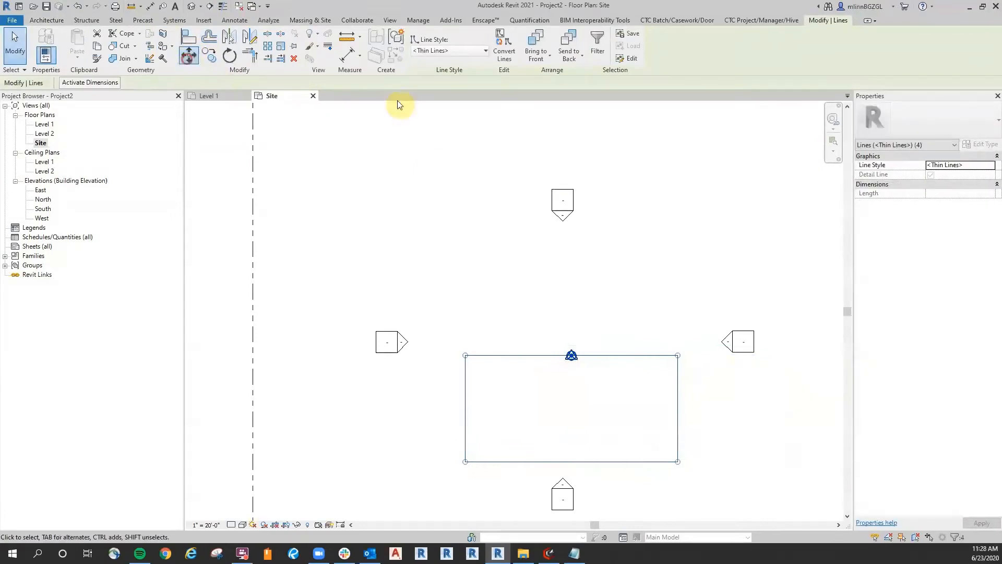
left_click(677, 408)
left_click(678, 358)
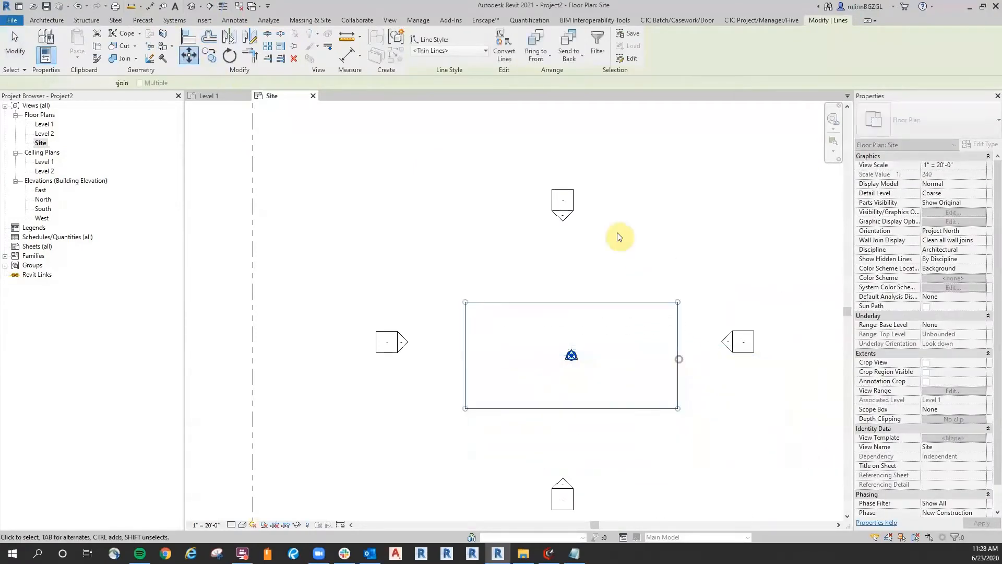
scroll(621, 229, "down", 6)
left_click(630, 221)
Hide the categories of the elevation markers and the base point symbols in the Site plan.
middle_click_drag(630, 221, 496, 208)
scroll(496, 206, "up", 1)
scroll(496, 209, "up", 1)
mouse_move(492, 190)
left_mouse_down()
mouse_move(568, 171)
mouse_move(554, 370)
left_mouse_up()
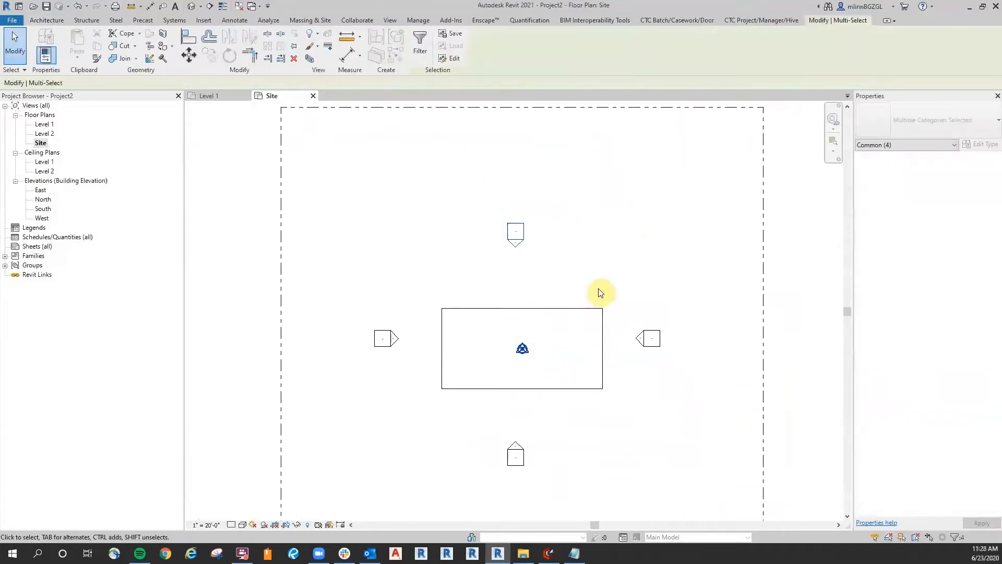
key("v")
key("h")
scroll(512, 241, "down", 2)
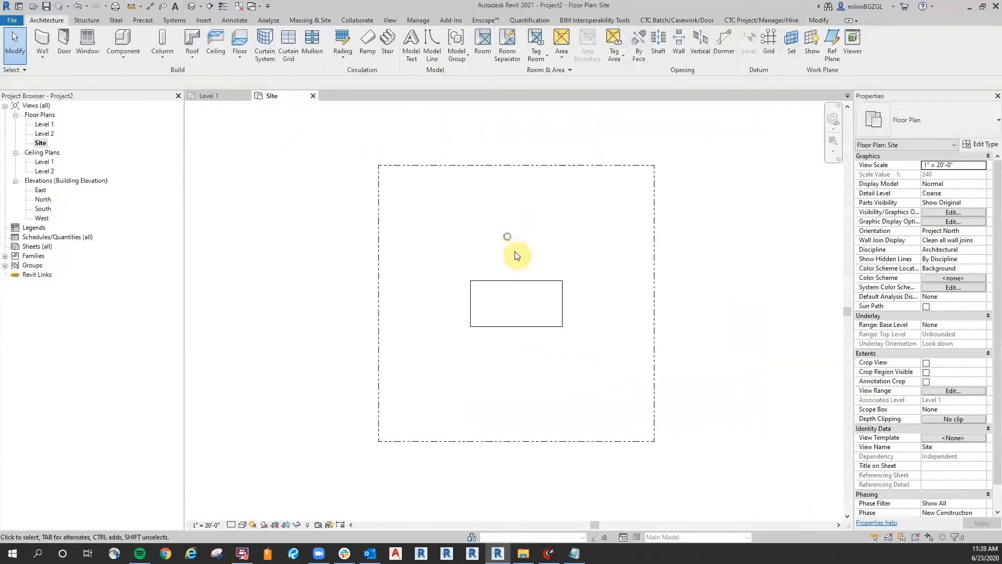
middle_click_drag(267, 245, 267, 249)
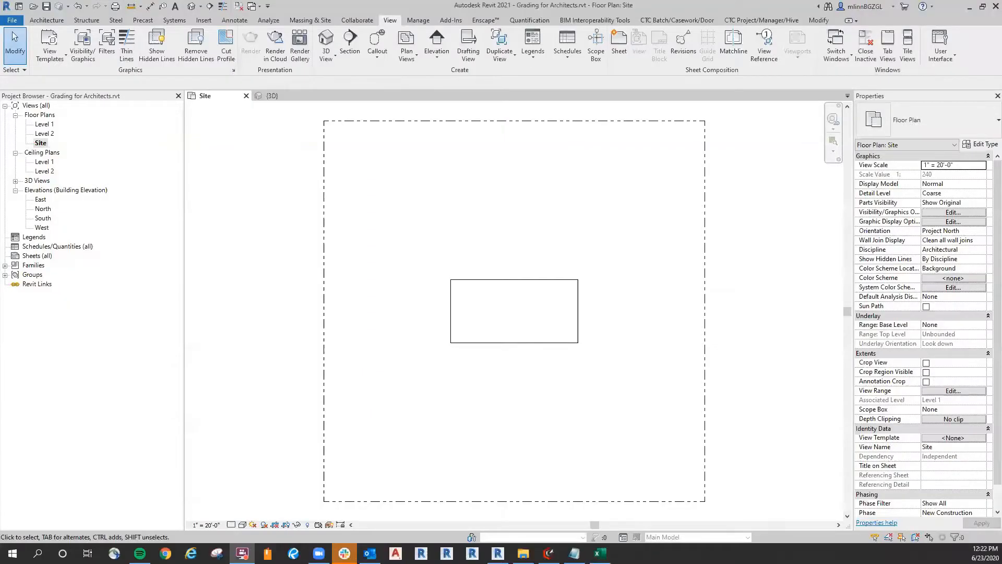
Create a toposurface with points at absolute elevation 0' 0" on the four property line corners and finish the surface.
left_click(446, 212)
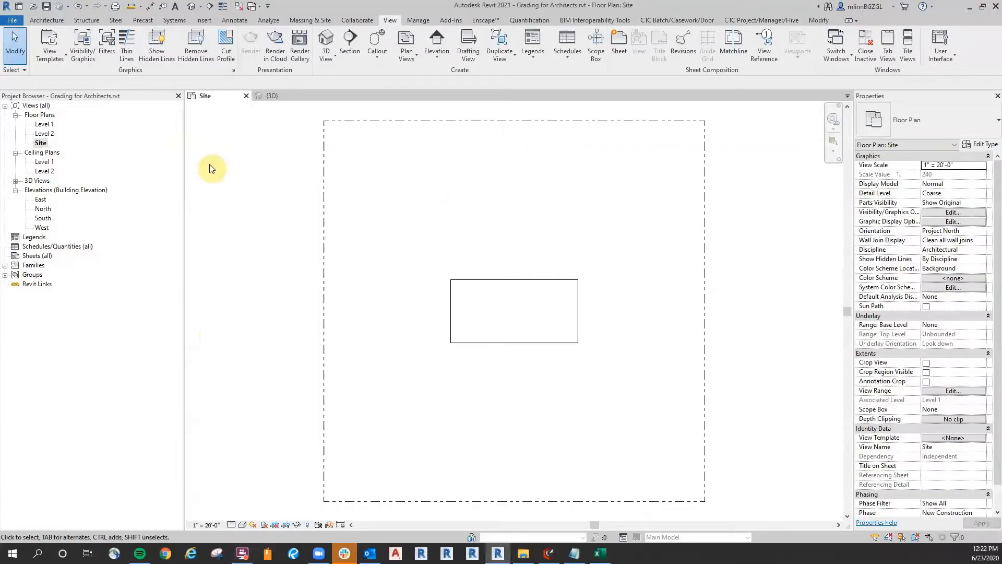
left_click(307, 19)
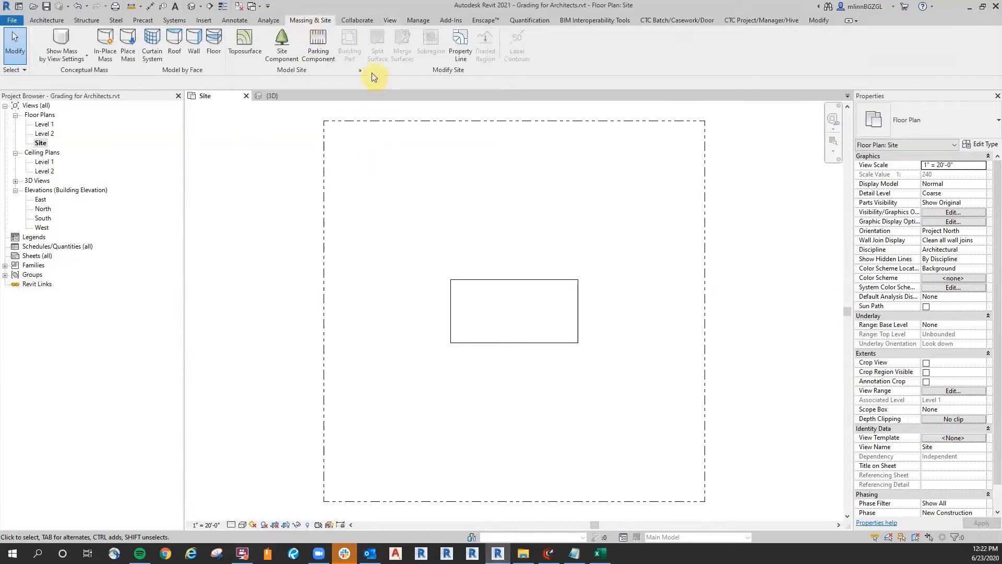
middle_click_drag(296, 161, 298, 158)
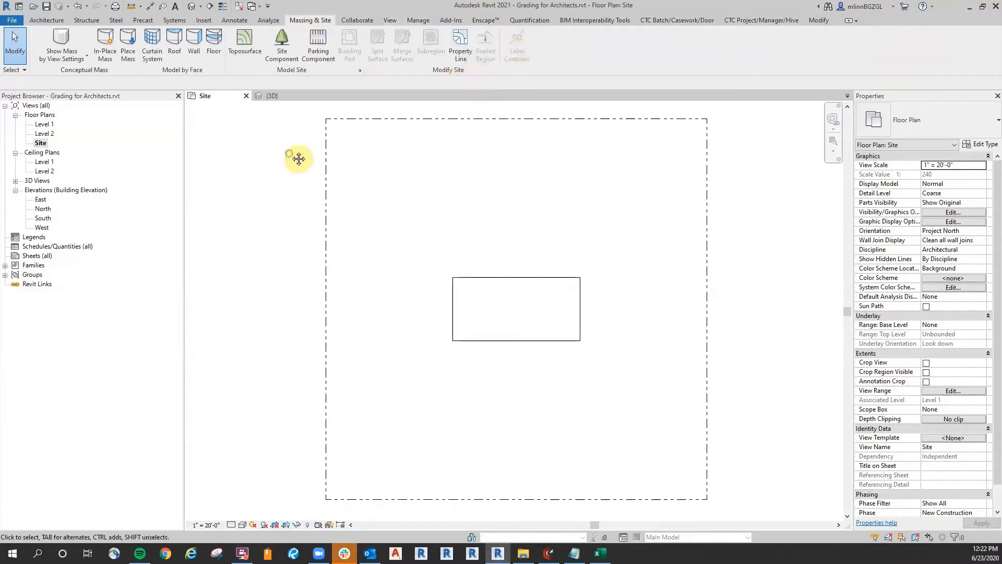
left_click(244, 38)
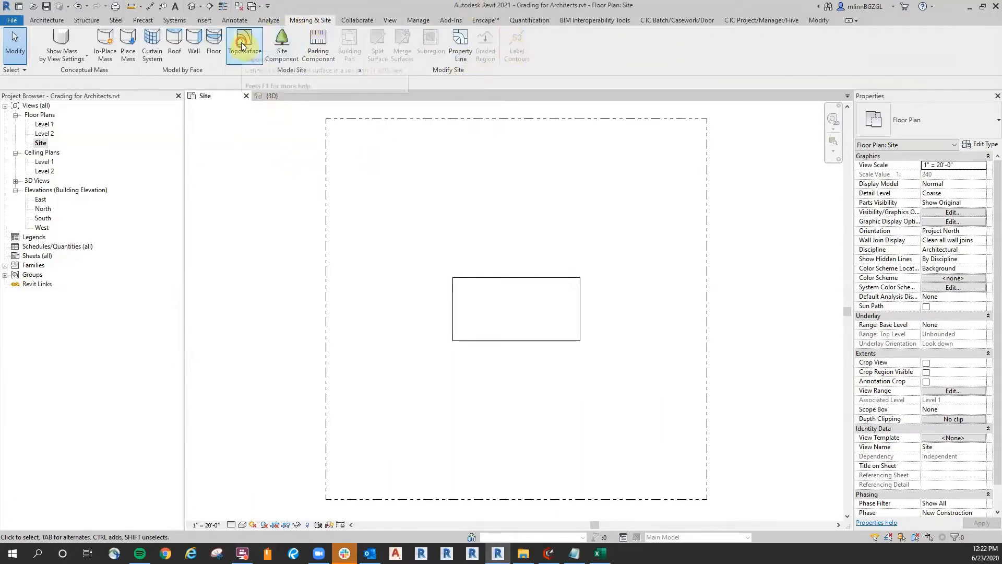
left_click_drag(148, 83, 73, 90)
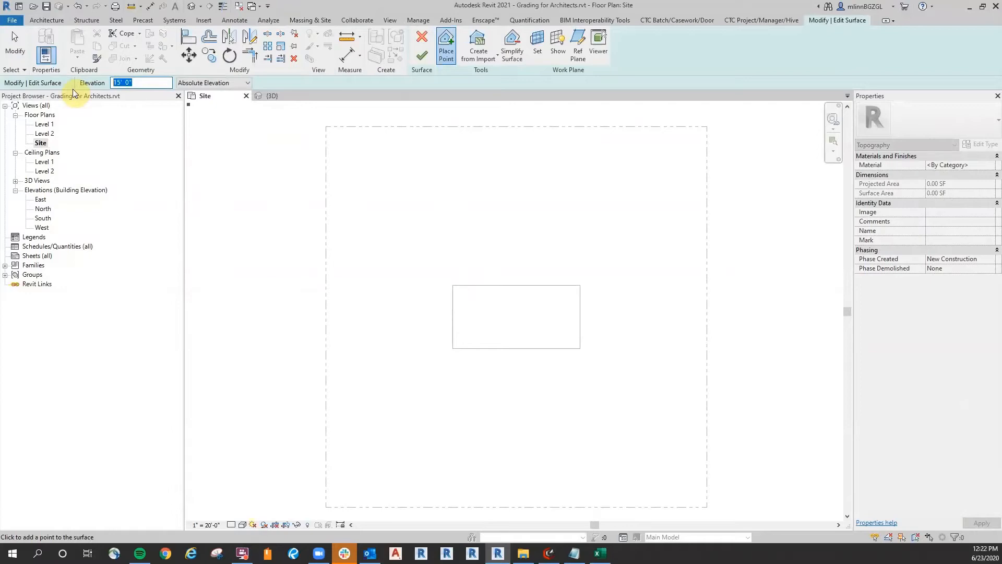
type("0")
scroll(327, 128, "up", 2)
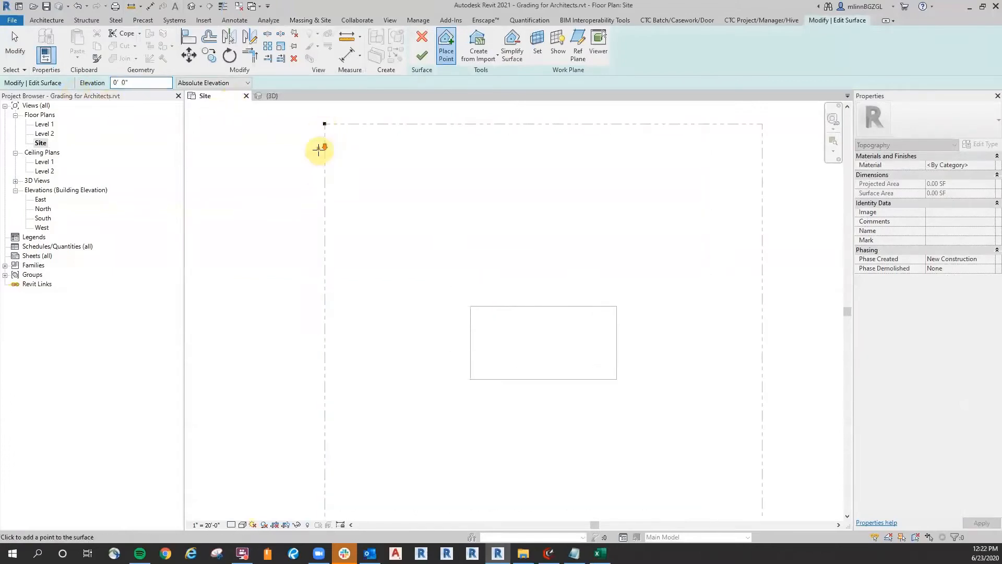
scroll(319, 150, "down", 2)
left_click(610, 133)
left_click(610, 418)
left_click(321, 420)
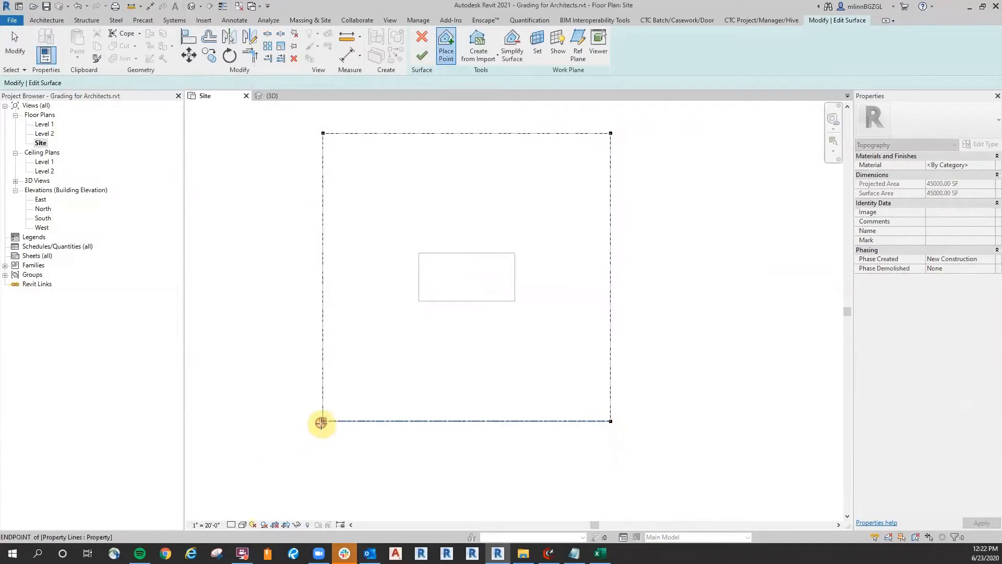
left_click(421, 55)
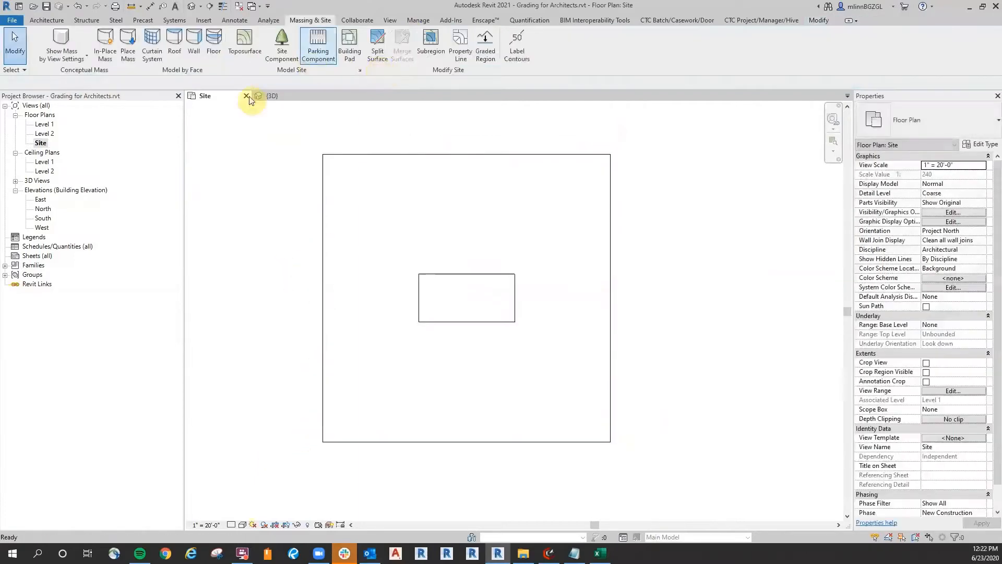
Examine the toposurface in the 3D view from the front and from an angle above.
left_click(267, 95)
middle_click_drag(656, 326, 569, 380, "shift")
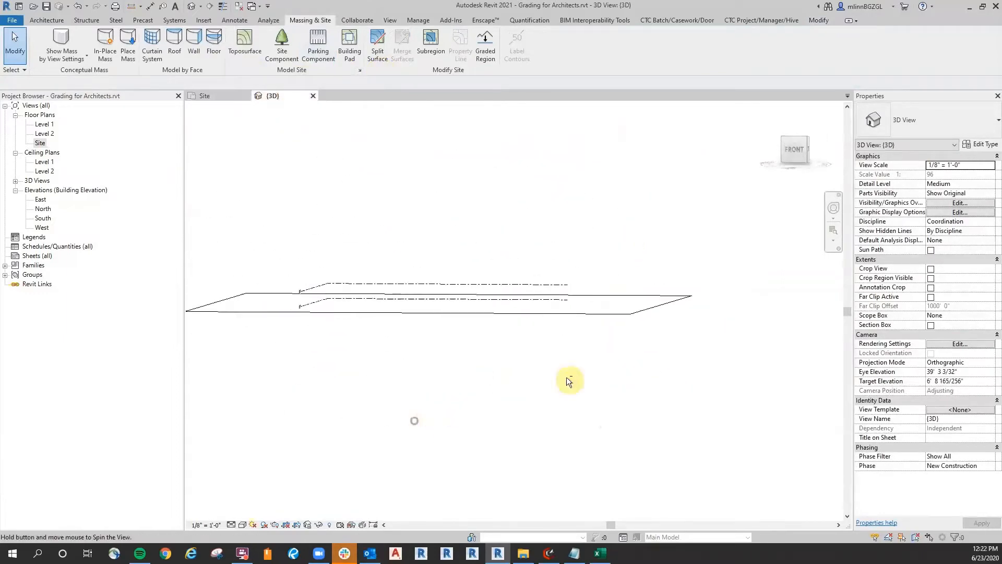
left_click(795, 151)
scroll(385, 287, "up", 5)
scroll(487, 241, "down", 4)
middle_click_drag(452, 350, 510, 204, "shift")
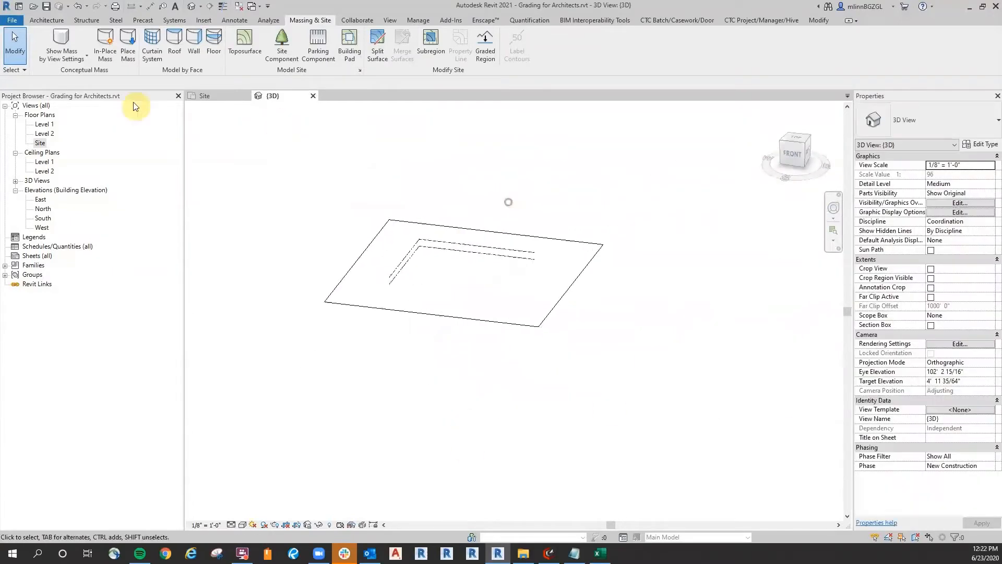
Open the toposurface for surface editing in the Site plan.
left_click(205, 97)
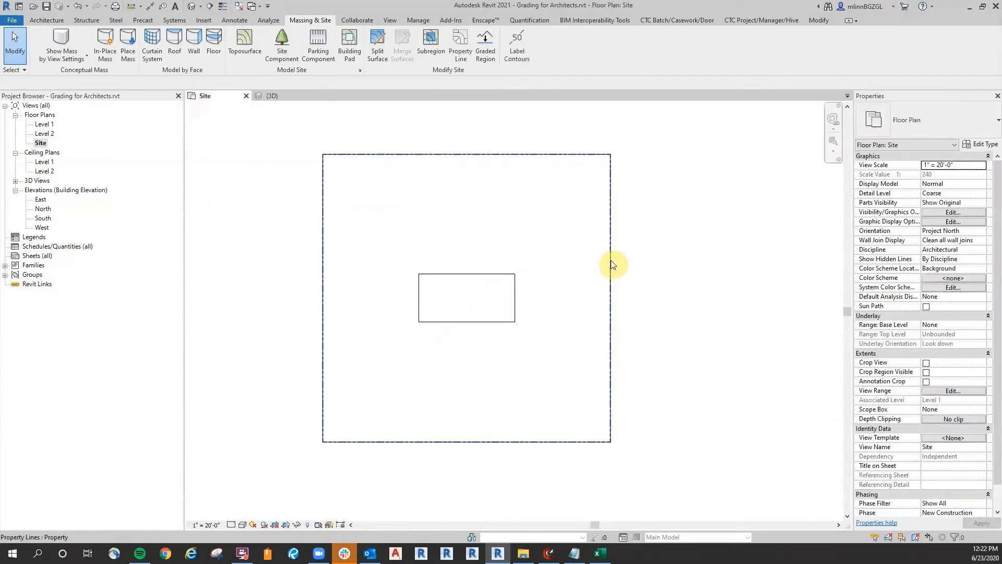
key("Tab")
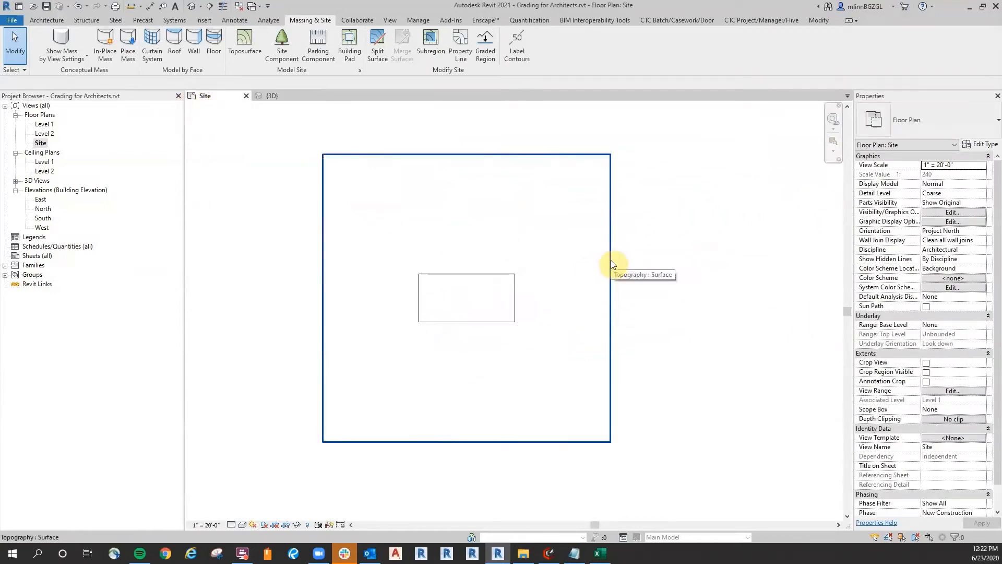
left_click(611, 260)
middle_click_drag(666, 225, 675, 233)
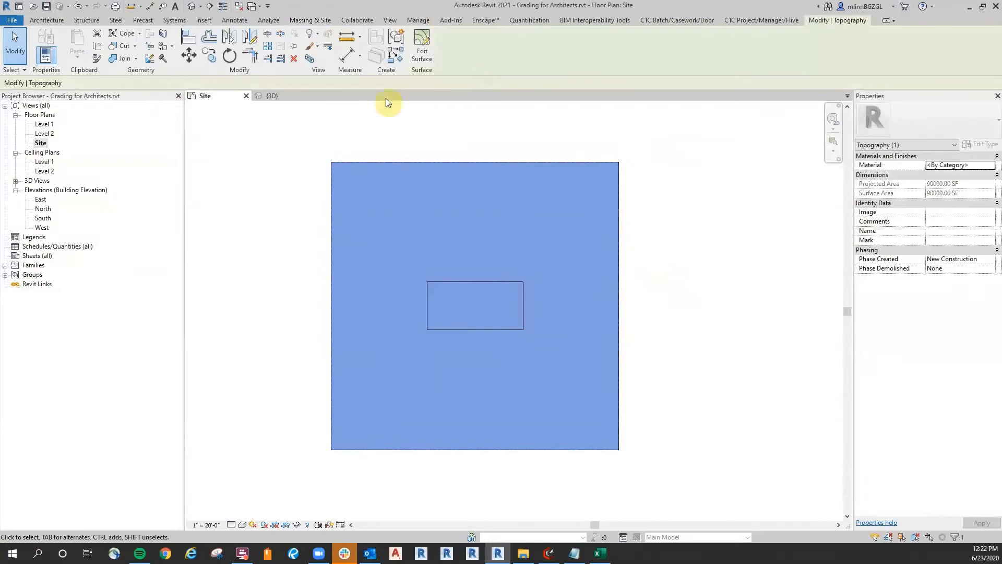
left_click(423, 47)
middle_click_drag(659, 192, 670, 198)
Place four points at absolute elevation 1' 0" around the southeast property corner, from the south to the east property line.
left_click(446, 52)
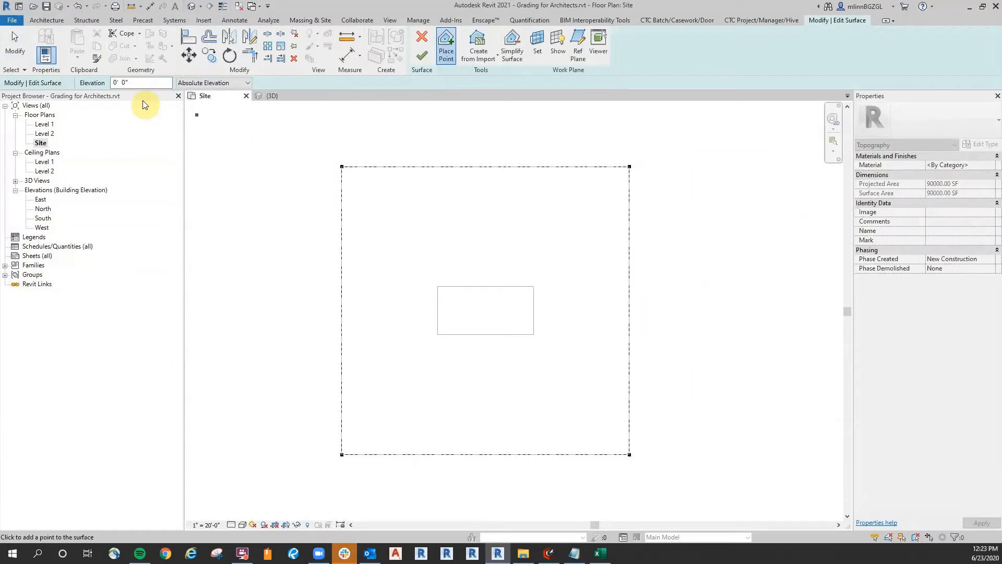
double_click(141, 83)
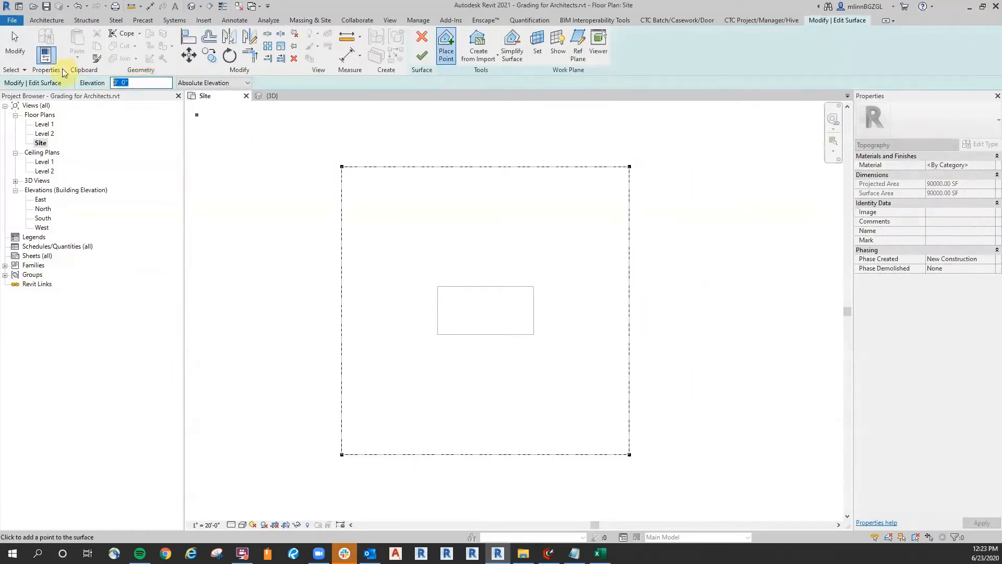
type("1")
scroll(584, 439, "up", 4)
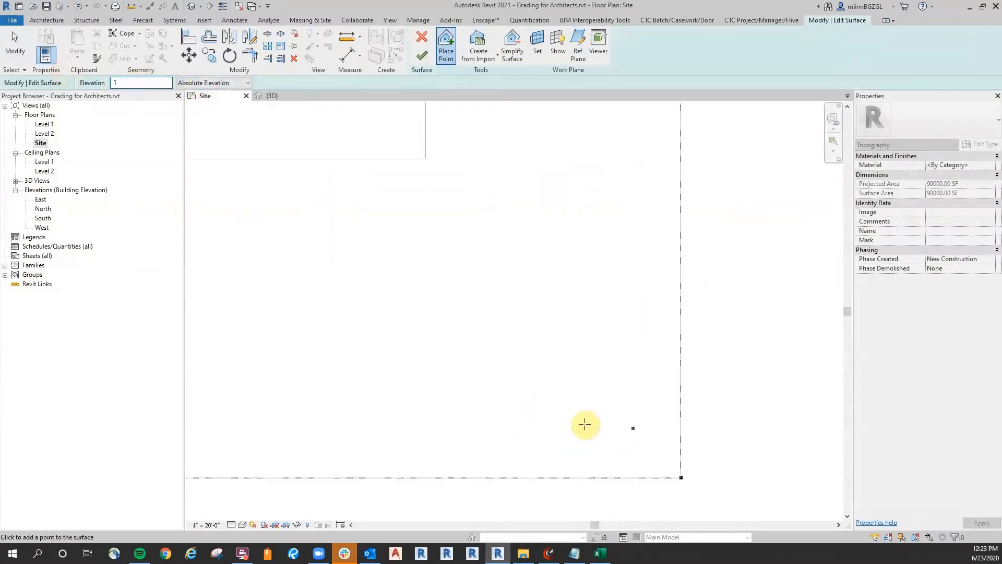
left_click(574, 477)
left_click(636, 451)
left_click(643, 384)
left_click(681, 366)
Place five points at absolute elevation 2' 0" just outside the 1' 0" contour, from the south to the east property line.
scroll(736, 410, "down", 2)
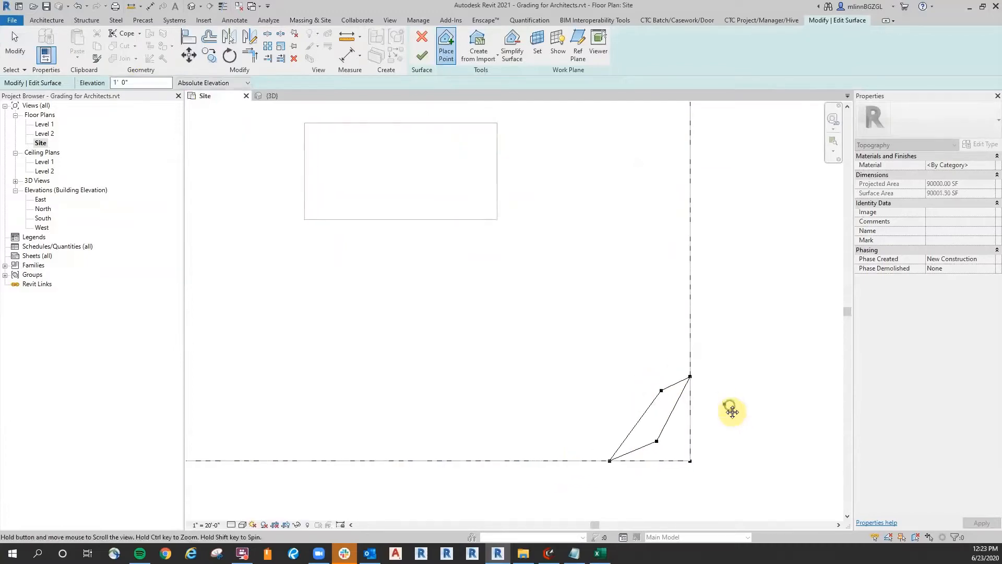
double_click(136, 82)
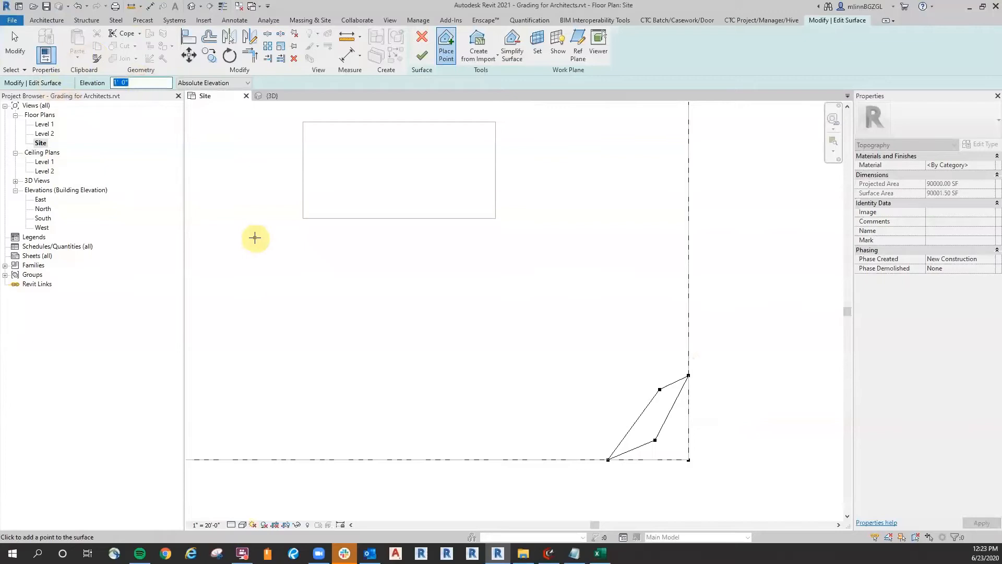
type("2")
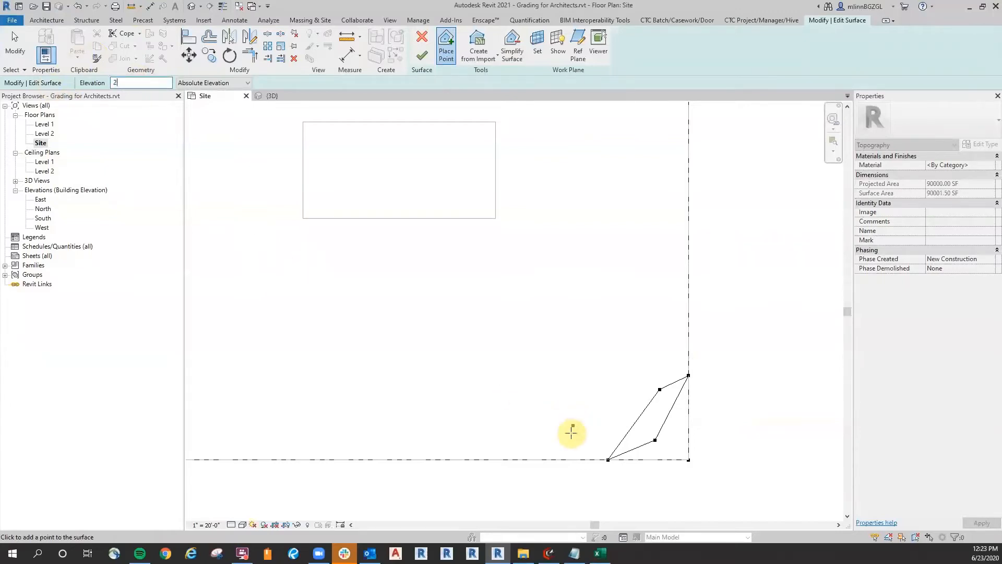
left_click(533, 458)
left_click(605, 412)
left_click(612, 343)
left_click(650, 347)
left_click(688, 323)
Place a row of points at absolute elevation 3' 0" outside the 2' 0" contour, between the south and east property lines.
double_click(125, 82)
type("3")
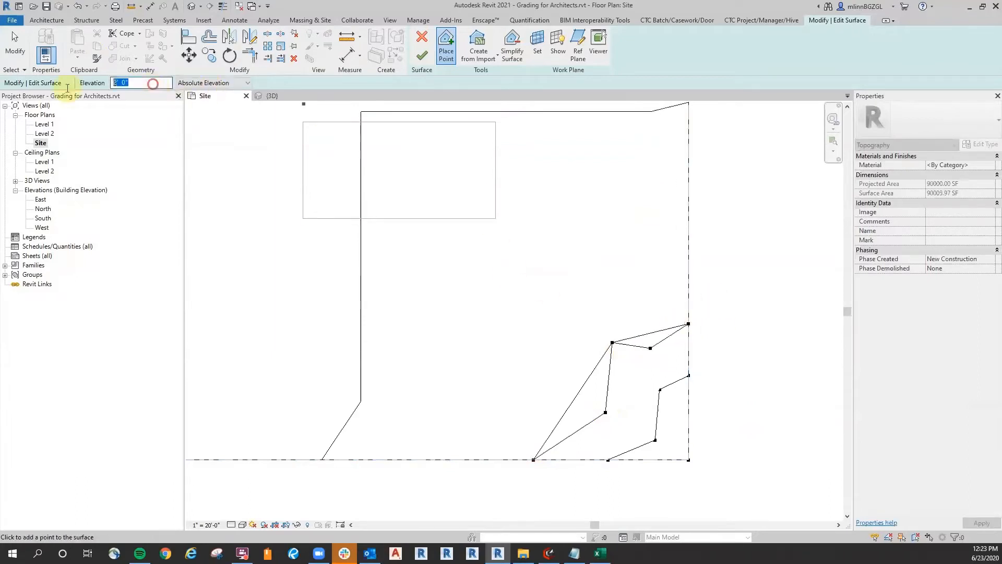
left_click(510, 461)
left_click(590, 404)
left_click(609, 322)
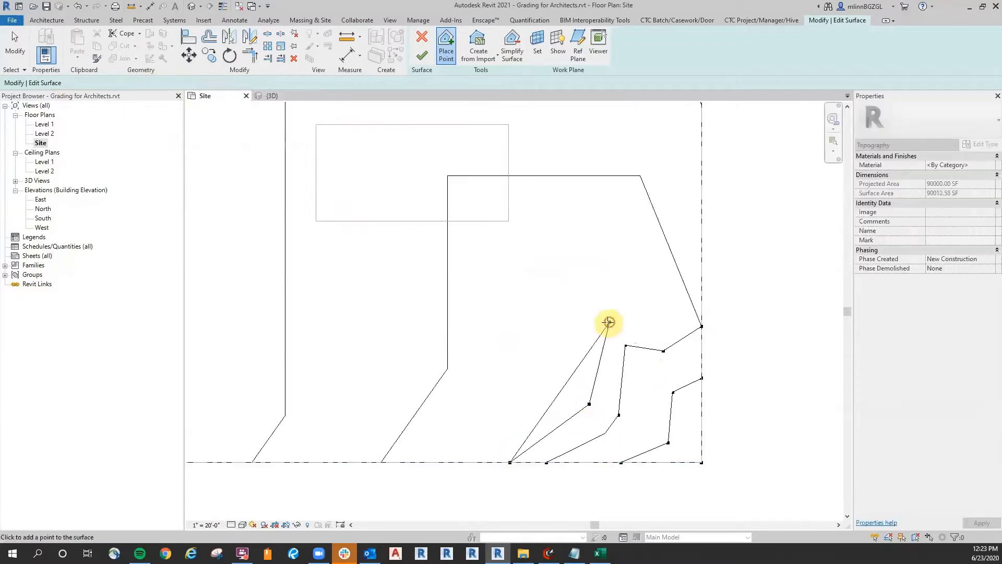
left_click(700, 268)
Place five points at absolute elevation 4' 0" northwest of the 3' 0" contour, from the south to the east property line.
scroll(748, 315, "down", 1)
middle_click_drag(747, 315, 738, 319)
type("4")
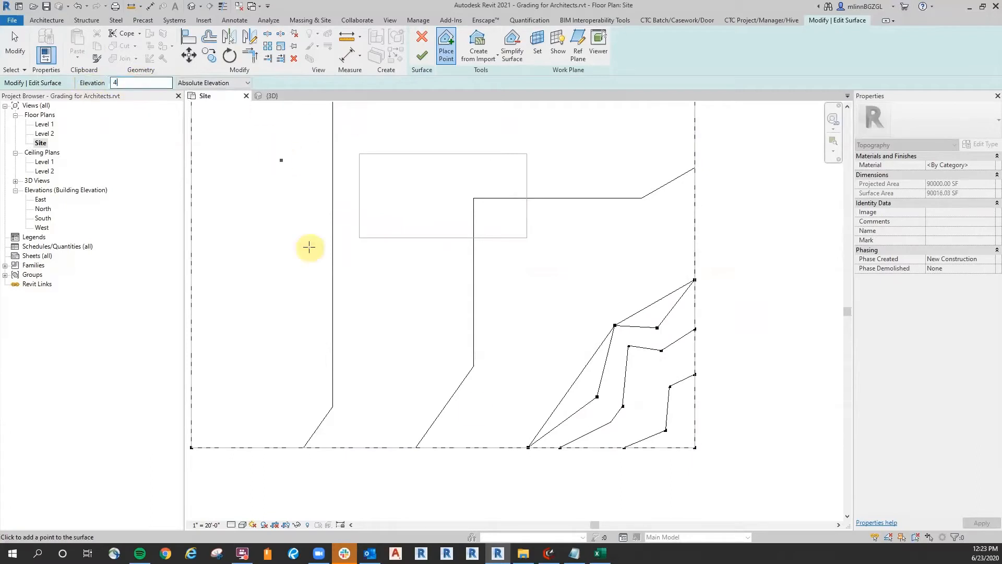
left_click(476, 443)
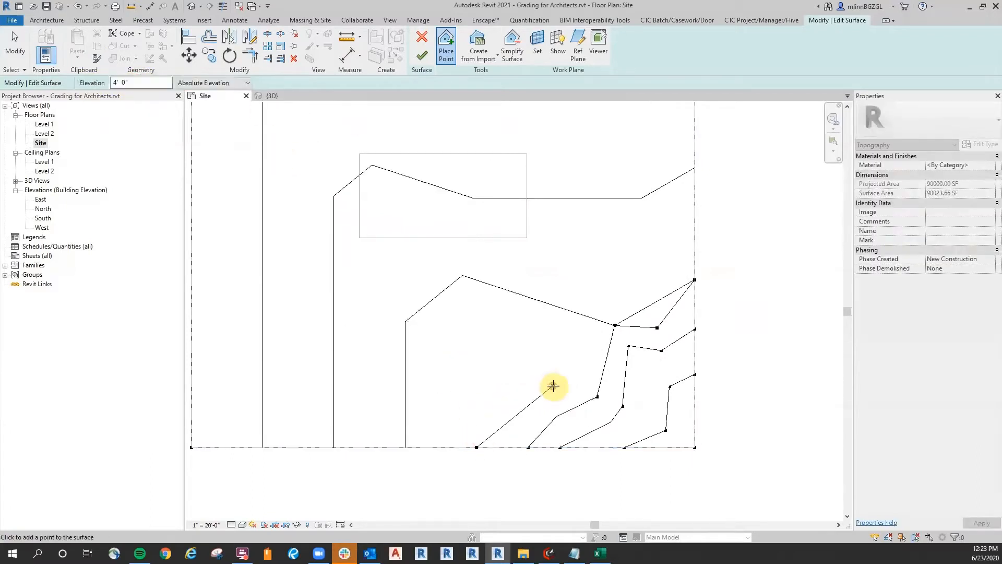
left_click(572, 297)
left_click(647, 295)
left_click(695, 232)
Place six points at absolute elevation 5' 0" northwest of the 4' 0" contour, from the south to the east property line.
scroll(470, 271, "down", 2)
left_click(450, 277)
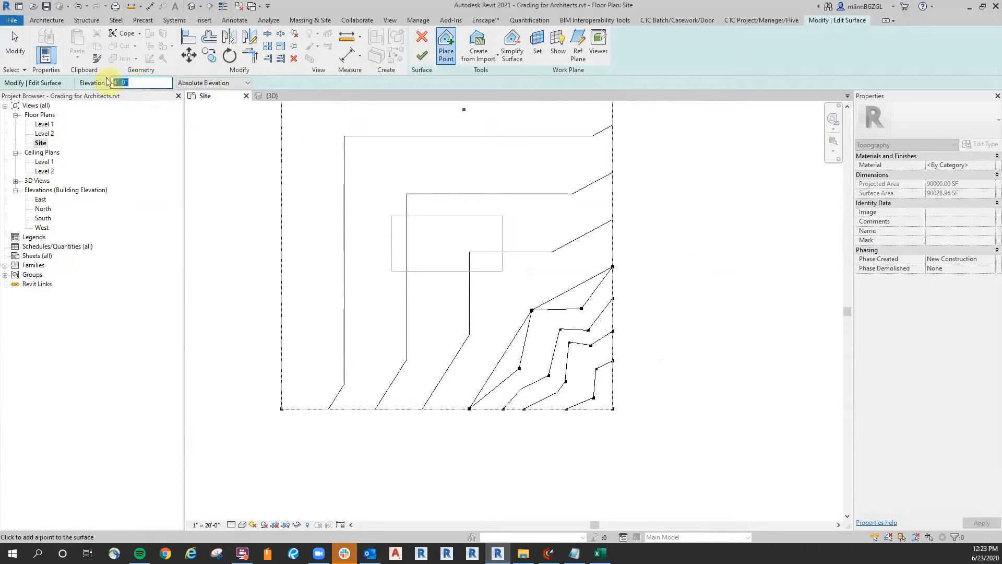
type("5")
left_click(430, 408)
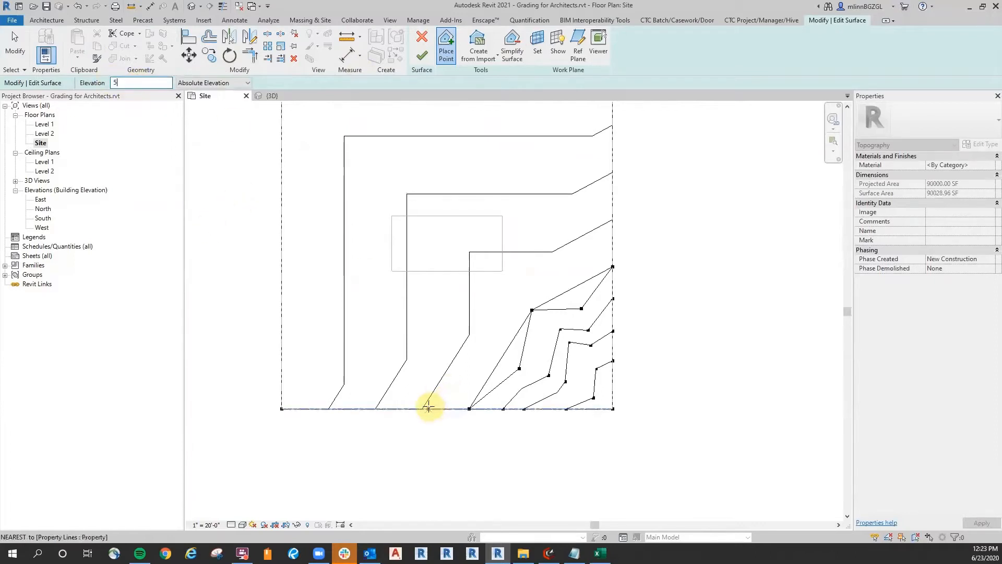
scroll(476, 368, "up", 2)
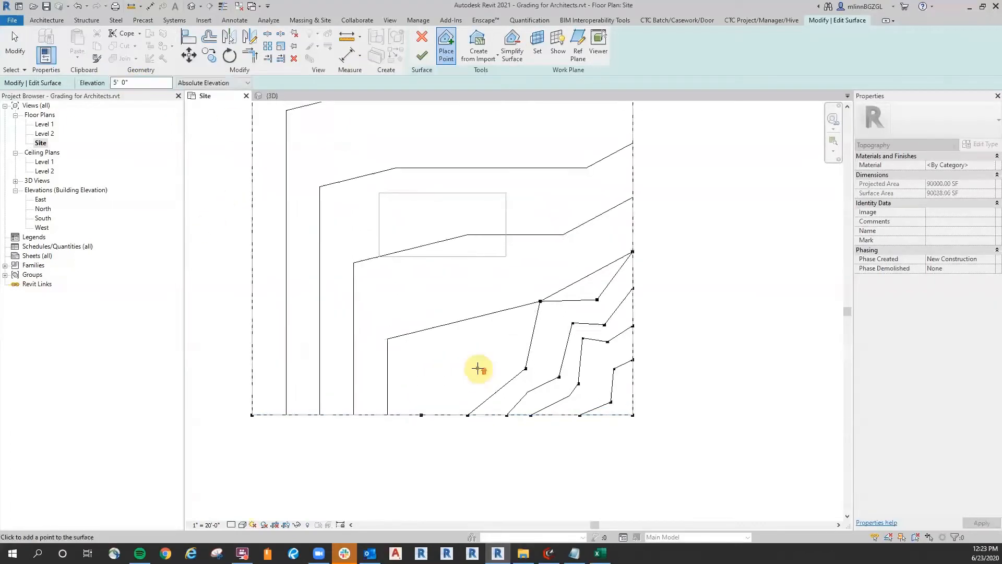
left_click(514, 265)
left_click(595, 262)
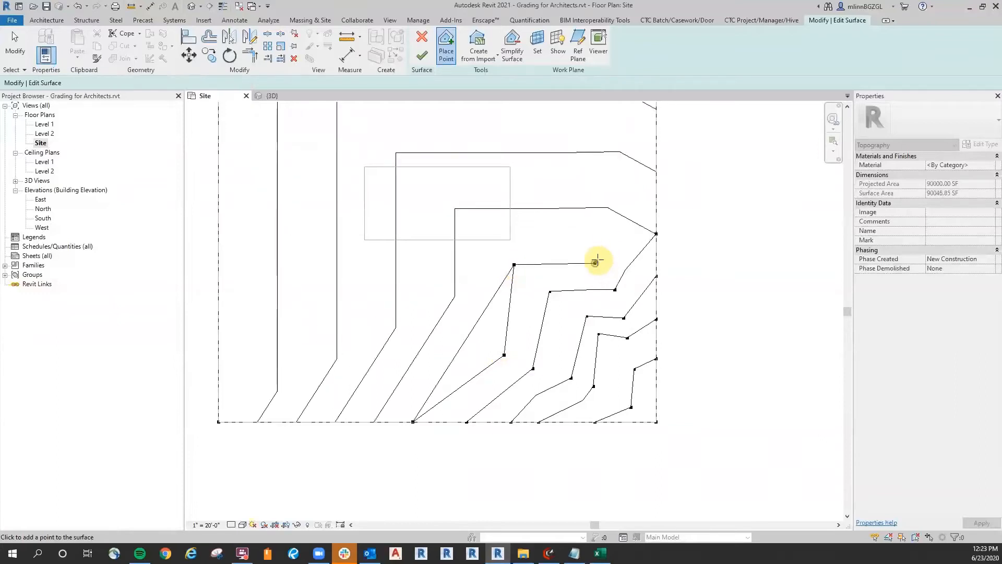
left_click(605, 196)
left_click(655, 204)
Place points at absolute elevation 6' 0" outside the 5' 0" contour, from the south property line past the building's southeast corner to the east line.
scroll(711, 224, "down", 2)
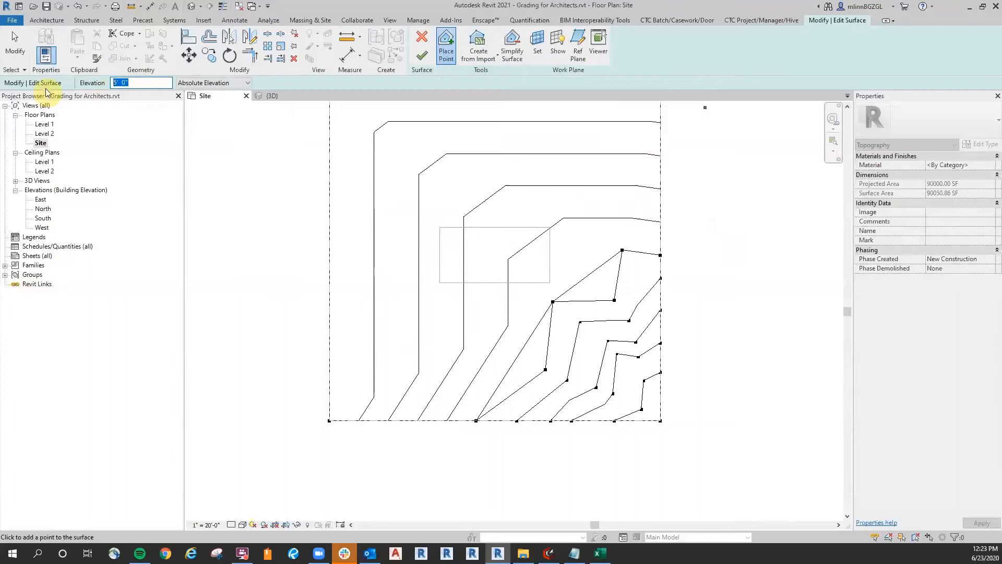
type("6")
left_click(431, 420)
left_click(499, 367)
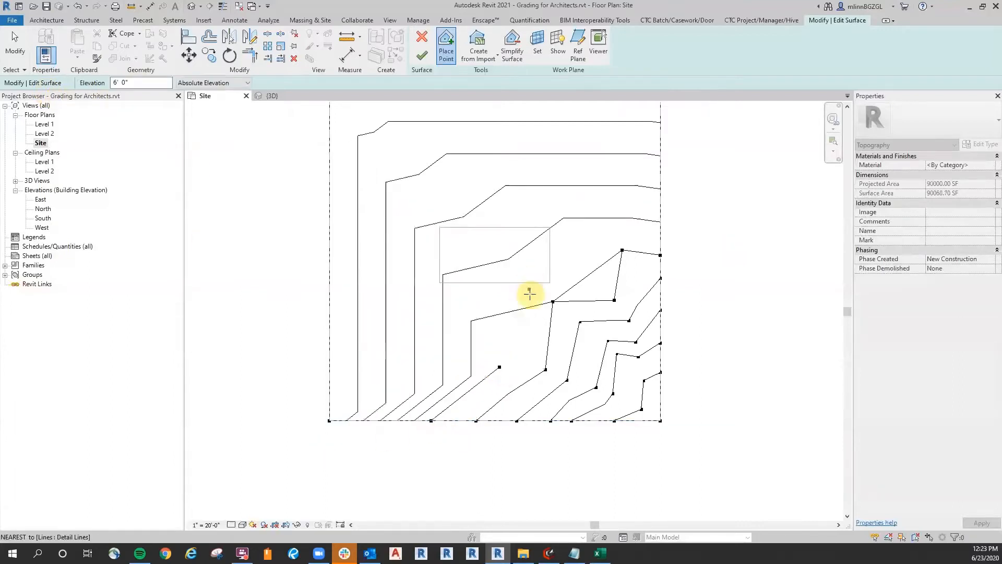
left_click(525, 274)
left_click(591, 274)
left_click(615, 233)
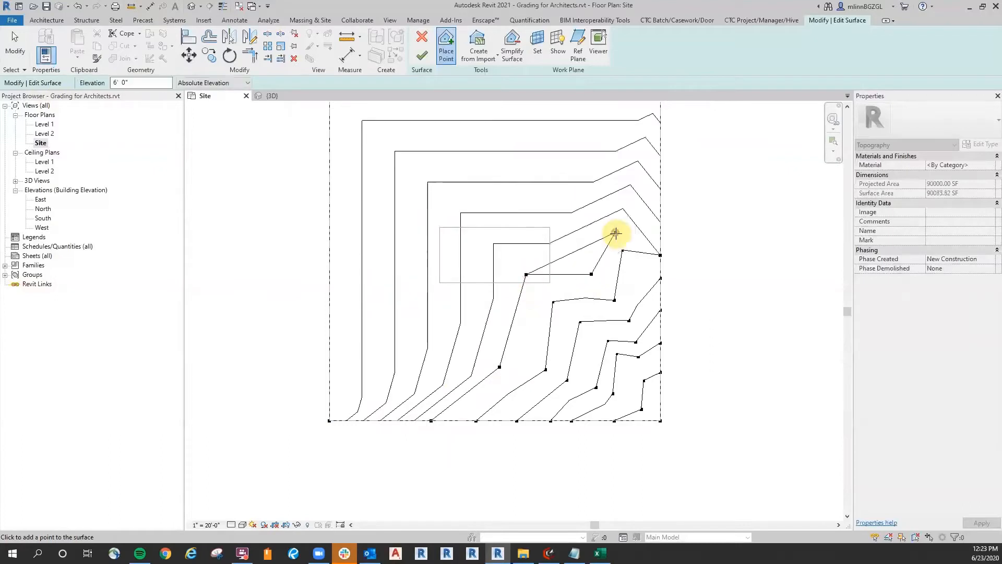
Place seven points at absolute elevation 7' 0" from the south property line through the building outline to the east property line.
scroll(730, 219, "down", 2)
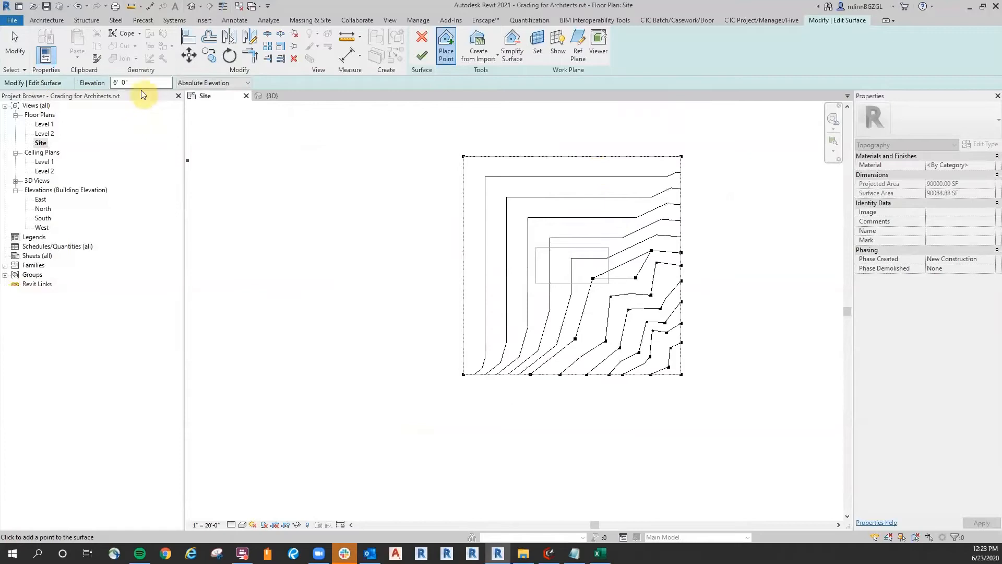
type("7")
scroll(541, 409, "up", 4)
left_click(455, 406)
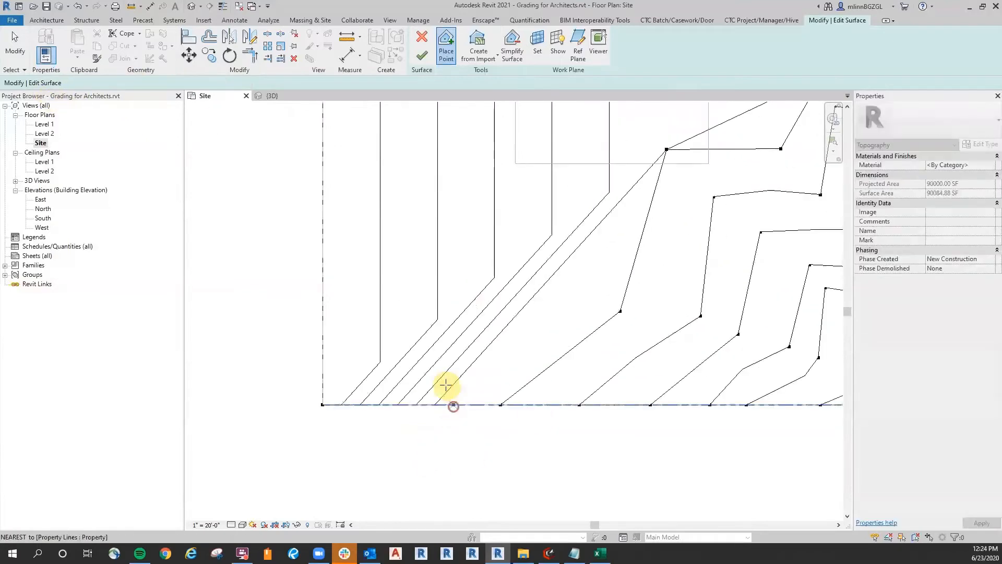
left_click(510, 315)
left_click(599, 300)
scroll(574, 295, "down", 2)
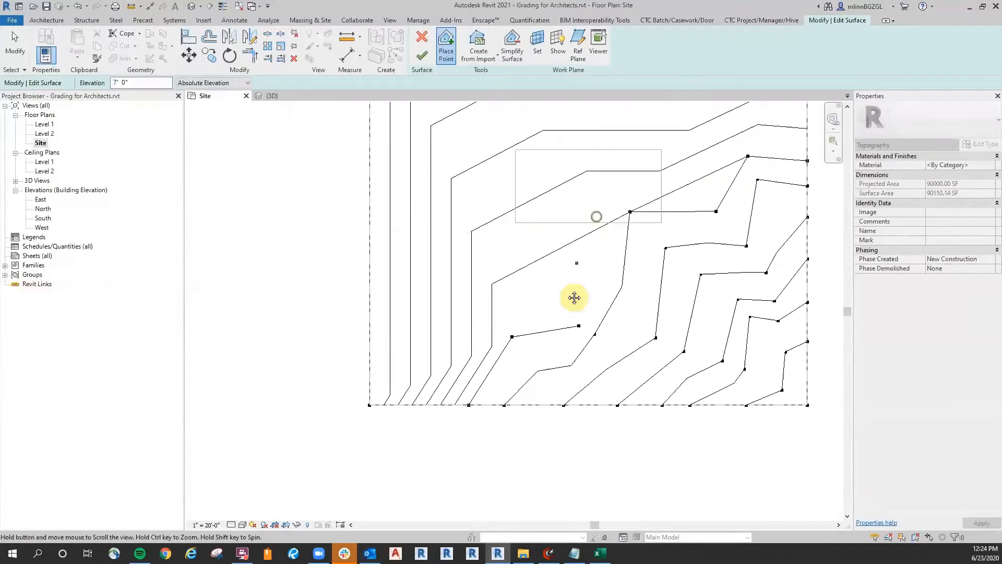
left_click(577, 241)
left_click(664, 237)
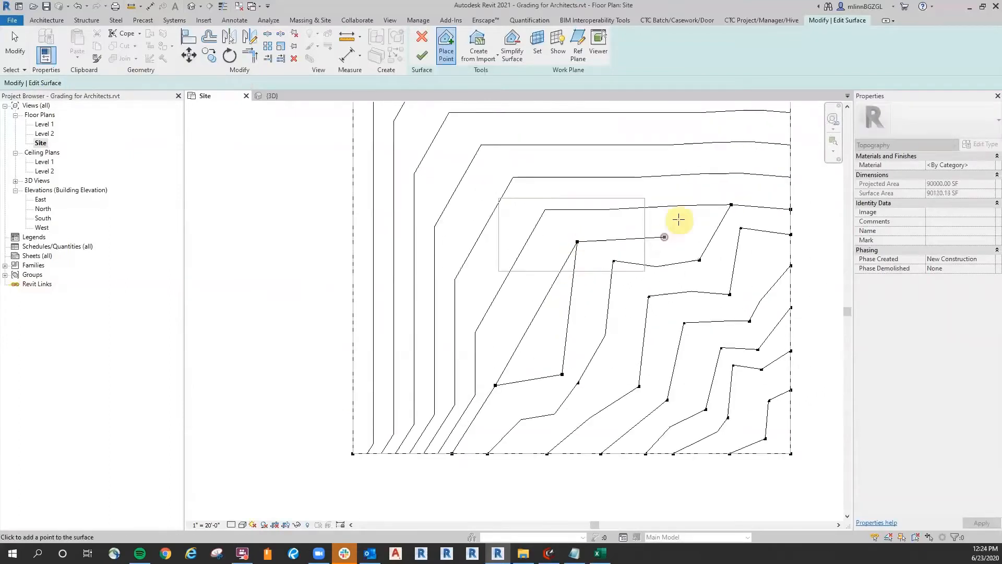
left_click(689, 187)
left_click(790, 195)
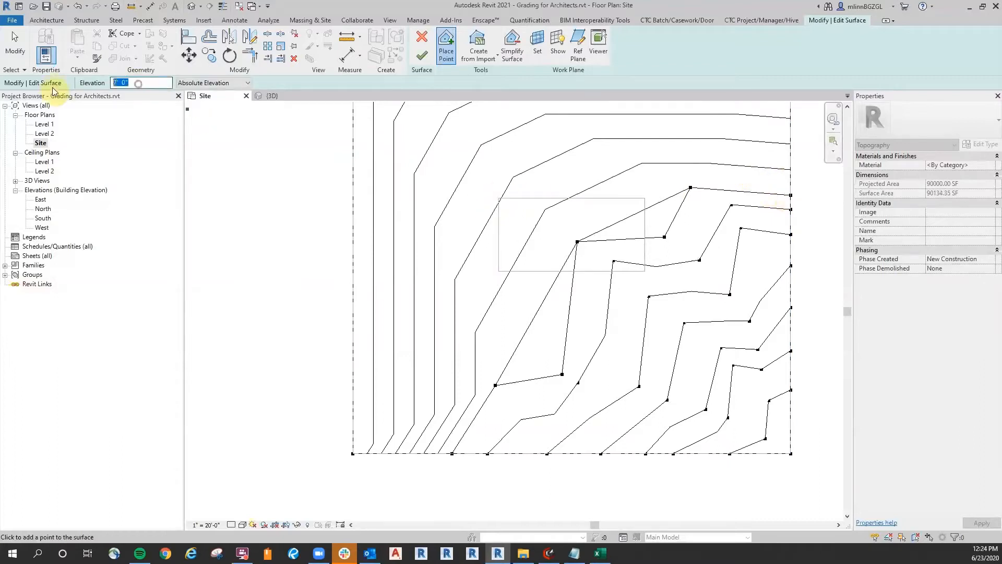
Place a row of points at absolute elevation 8' 0" from the south property line through the building outline to the east property line.
left_click(419, 453)
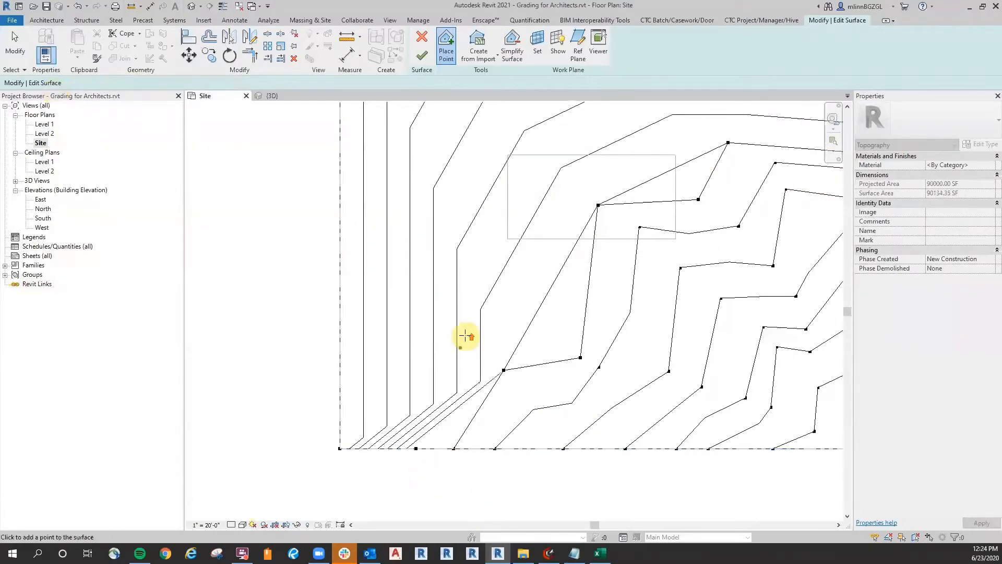
scroll(456, 344, "up", 2)
left_click(451, 350)
middle_click_drag(586, 243, 579, 331)
left_click(593, 344)
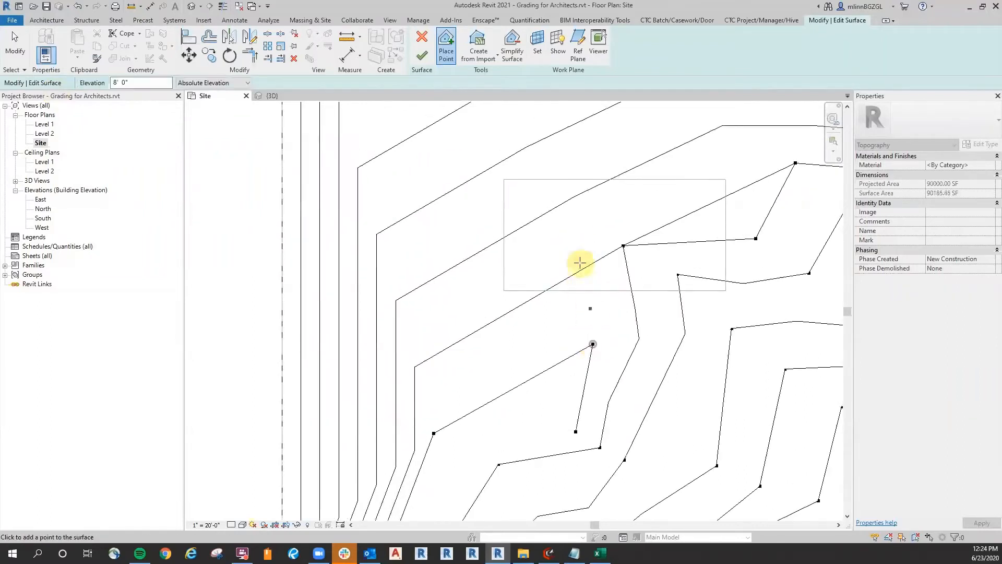
left_click(583, 223)
middle_click_drag(737, 212, 606, 261)
left_click(610, 260)
left_click(696, 278)
left_click(794, 216)
Place points at absolute elevation 9' 0" northwest of the 8' 0" contour, crossing the building outline towards the east property line.
scroll(510, 236, "down", 2)
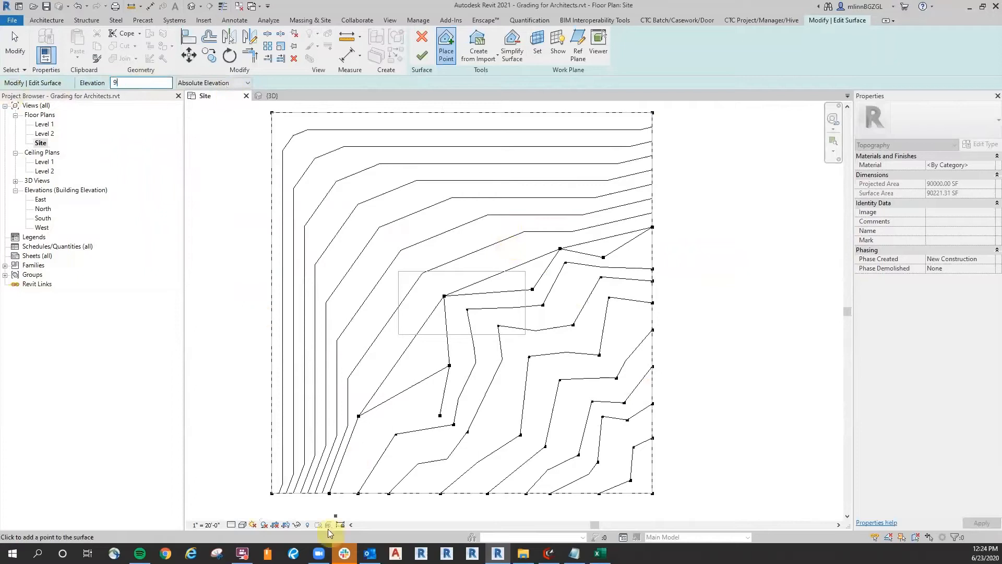
type("9")
left_click(340, 393)
scroll(352, 386, "up", 2)
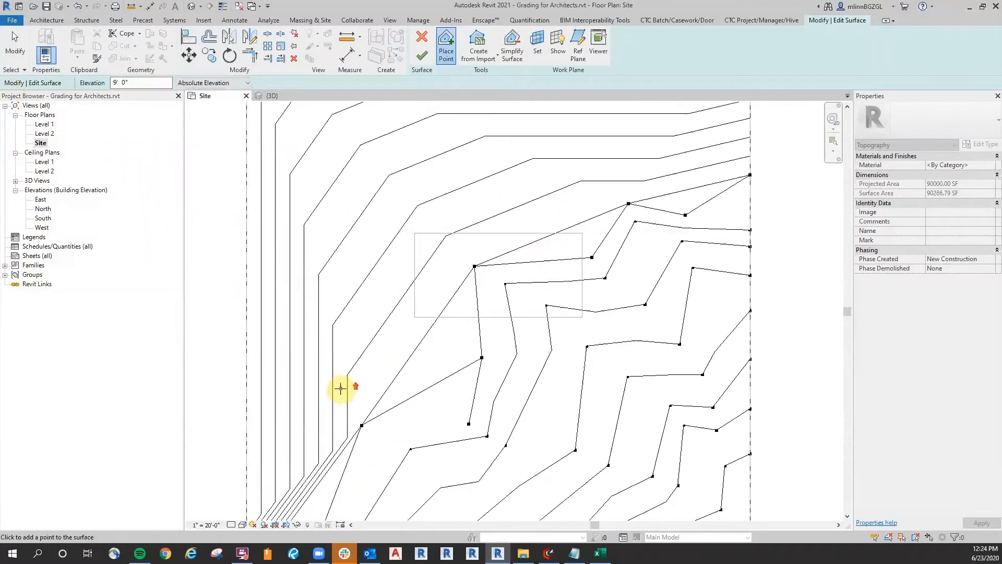
left_click(444, 342)
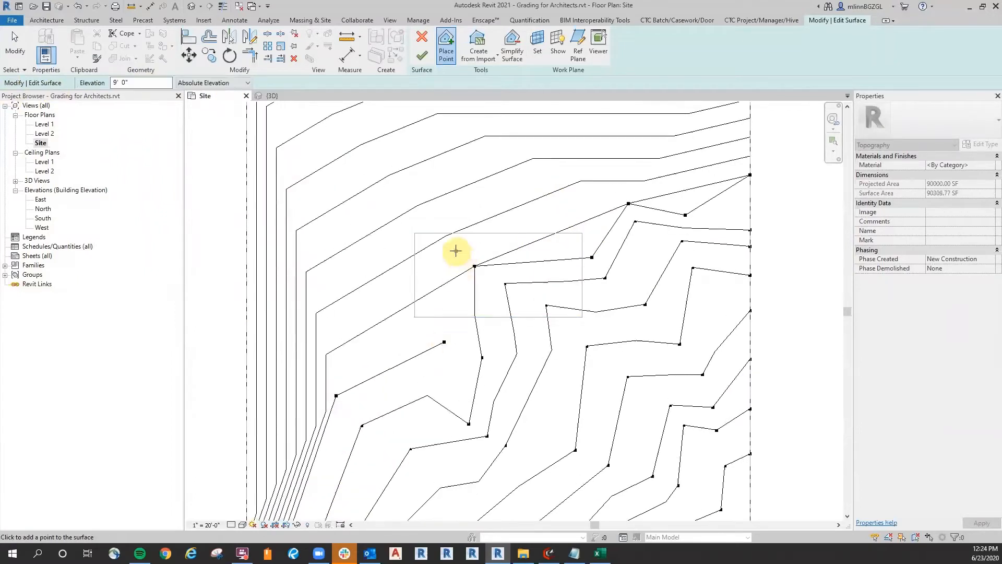
left_click(455, 251)
left_click(575, 239)
left_click(604, 168)
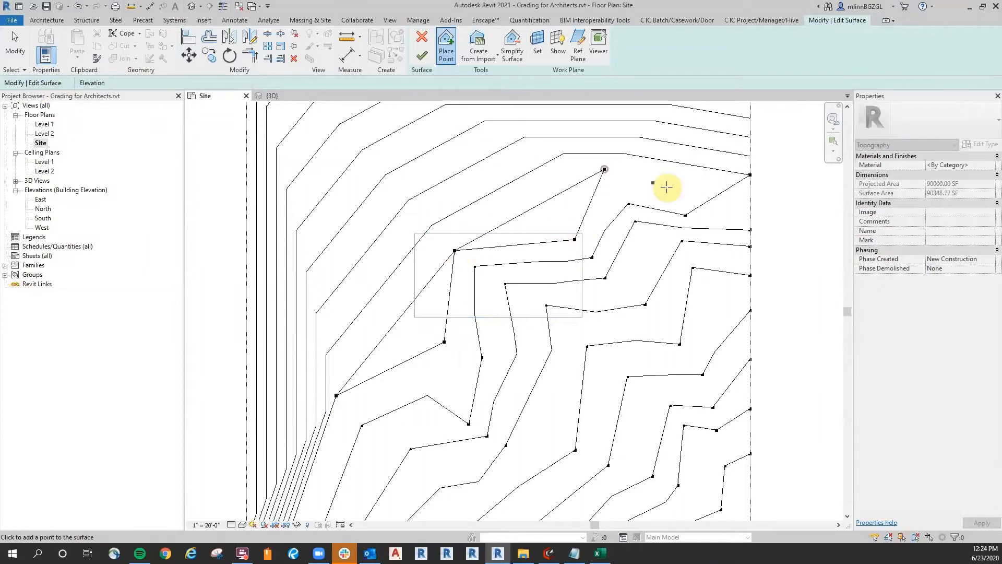
left_click(682, 192)
Place points at absolute elevation 10' 0" from the west property line near the southwest corner, around the building's northwest, to the east property line.
scroll(749, 146, "down", 3)
middle_click_drag(769, 308, 745, 330)
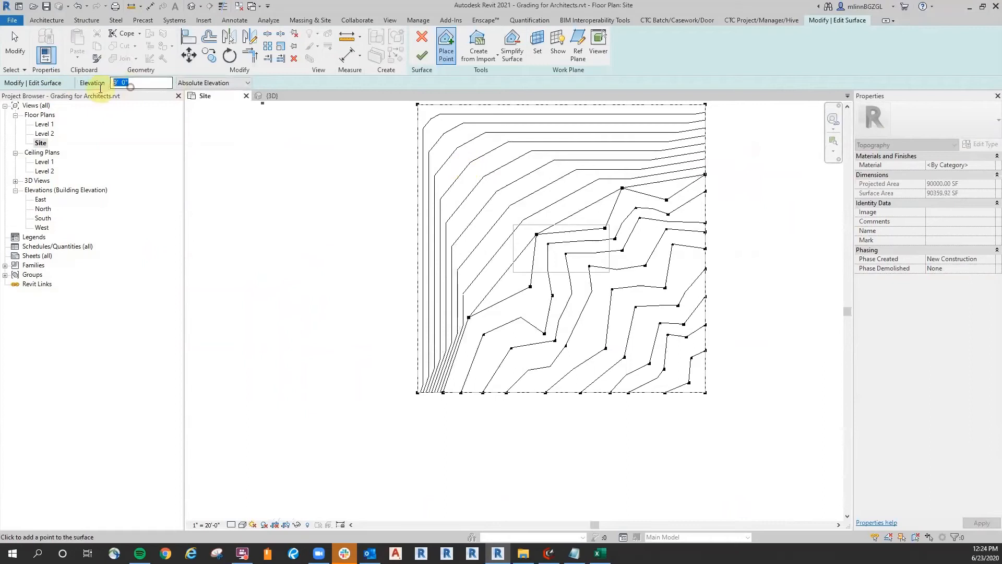
type("10")
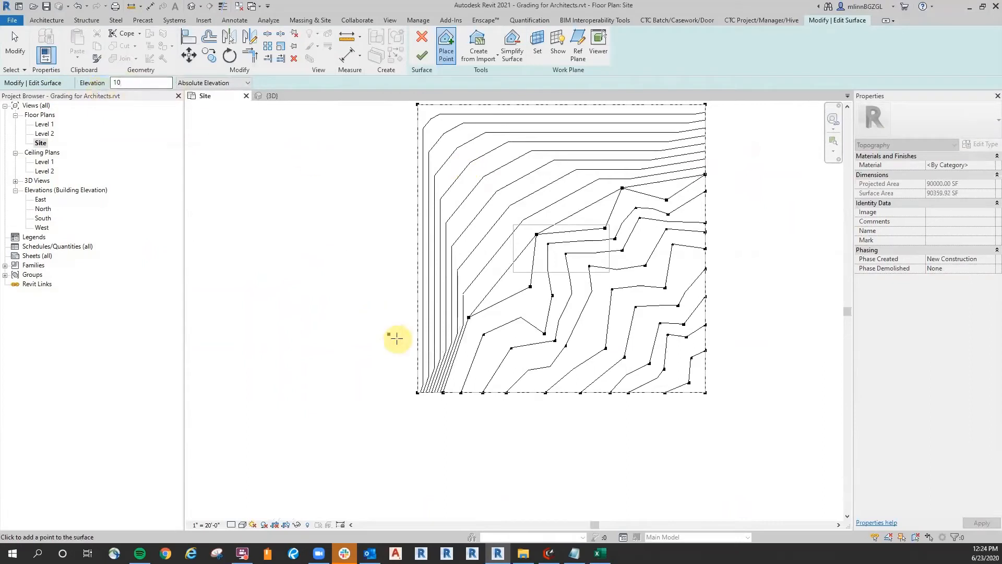
scroll(412, 344, "up", 4)
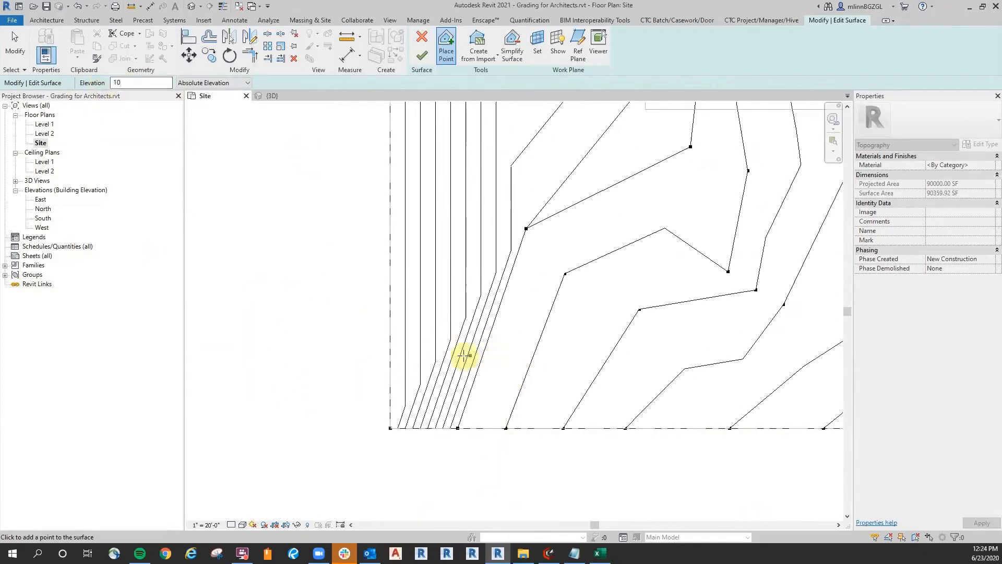
left_click(392, 385)
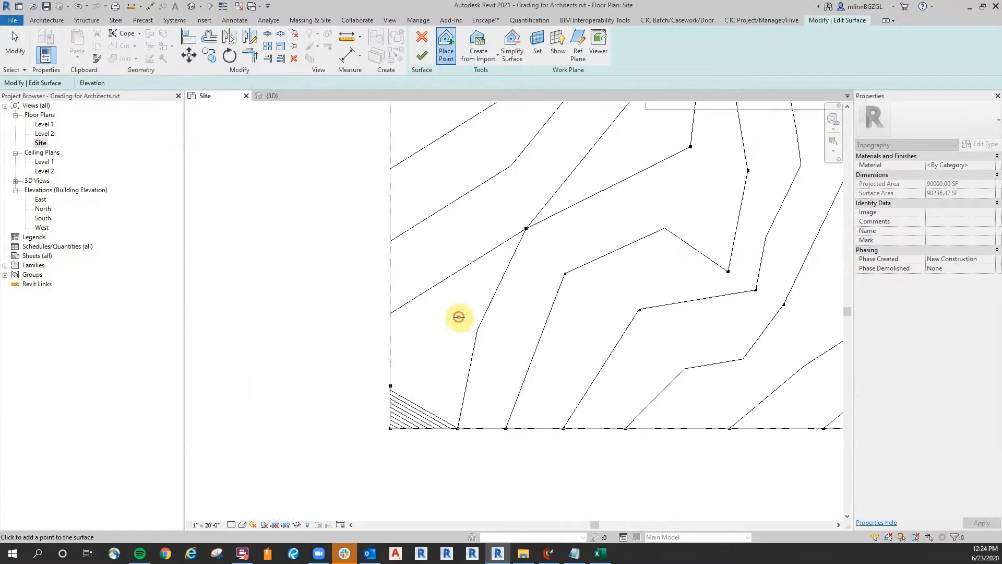
left_click(489, 192)
scroll(505, 277, "down", 3)
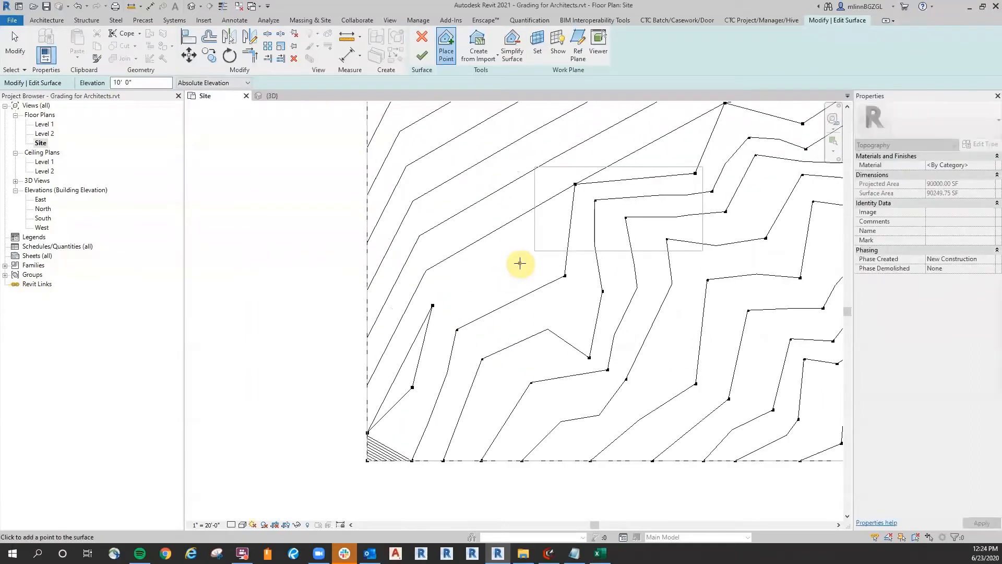
left_click(519, 263)
left_click(557, 151)
middle_click_drag(617, 155, 524, 244)
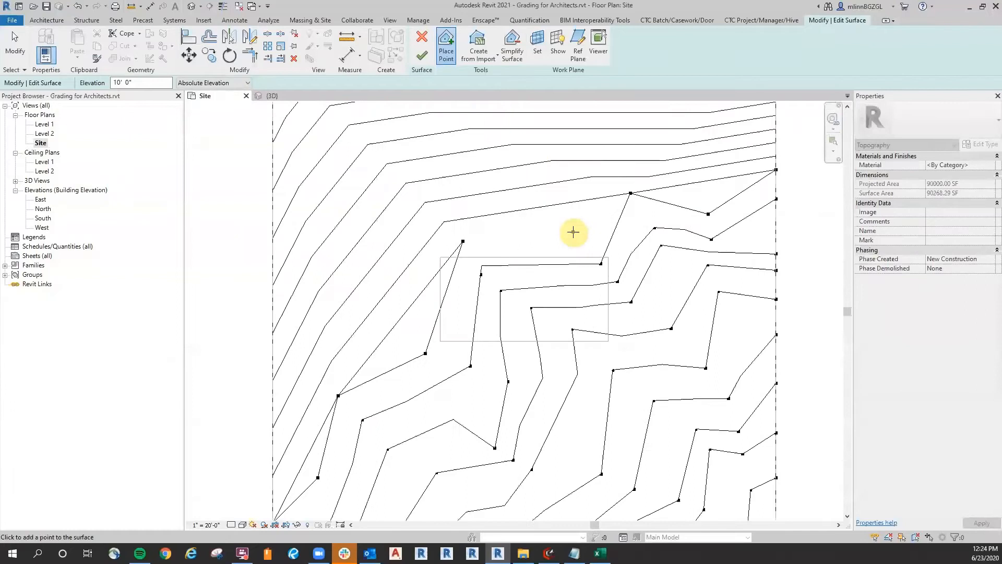
left_click(573, 232)
left_click(598, 214)
left_click(624, 157)
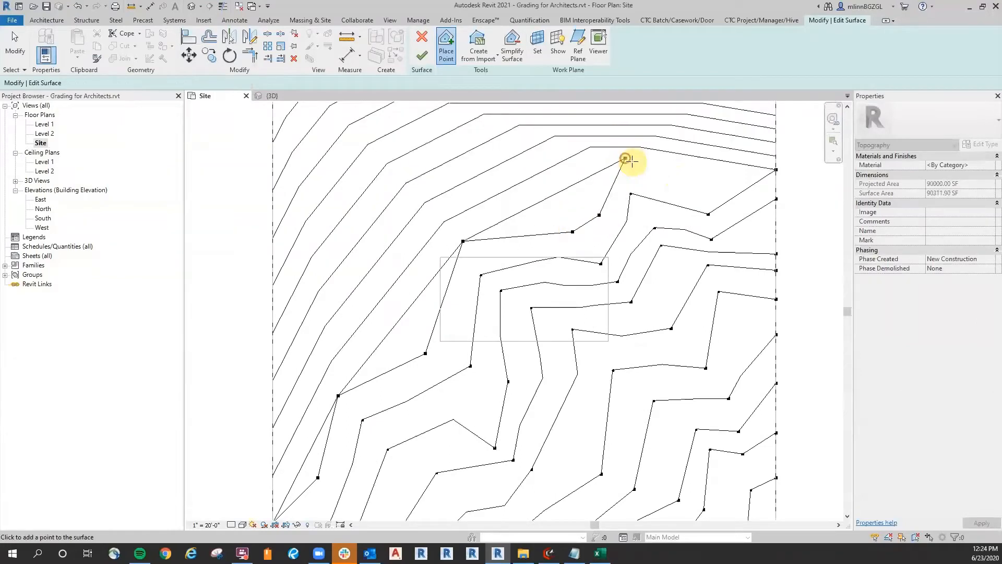
left_click(697, 187)
left_click(776, 149)
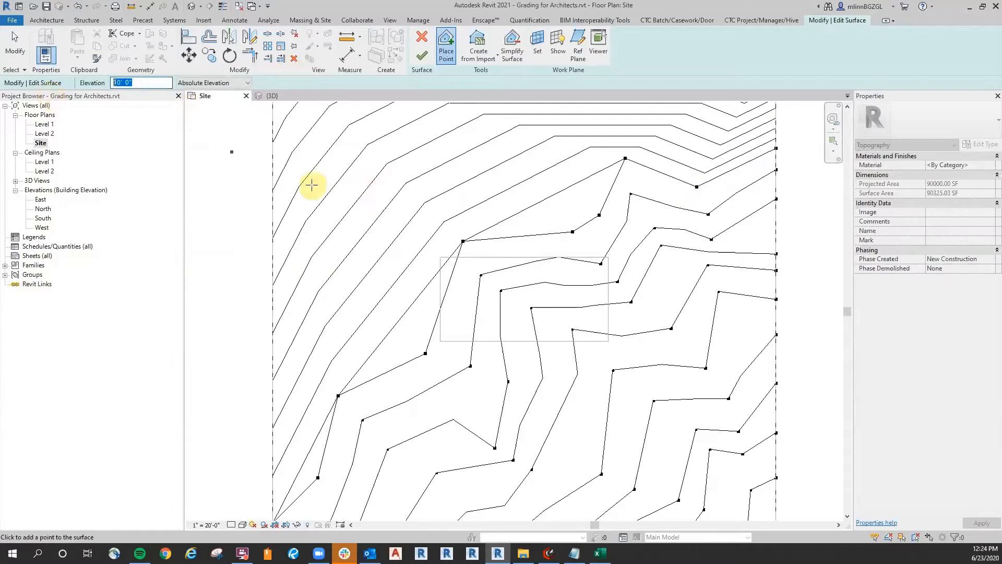
Place nine points at absolute elevation 11' 0" northwest of the 10' 0" contour, from the west property line to the east property line.
scroll(316, 189, "down", 2)
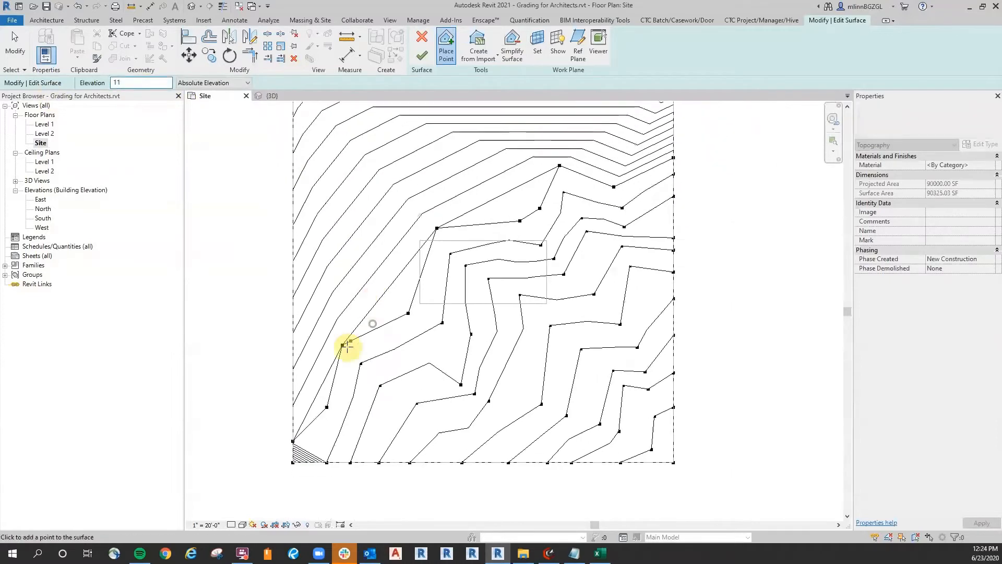
left_click(293, 384)
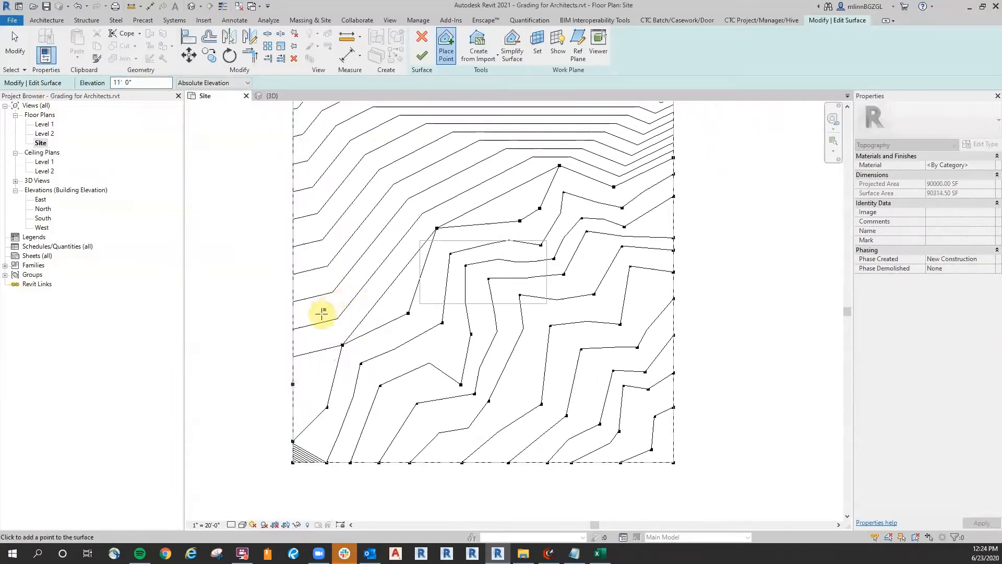
left_click(320, 313)
left_click(390, 294)
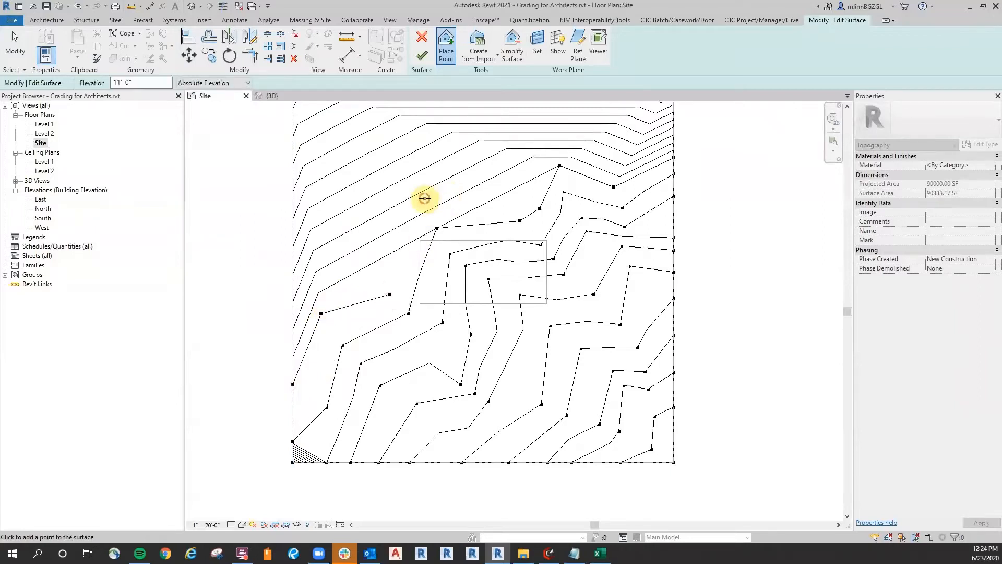
left_click(424, 198)
left_click(492, 205)
left_click(527, 187)
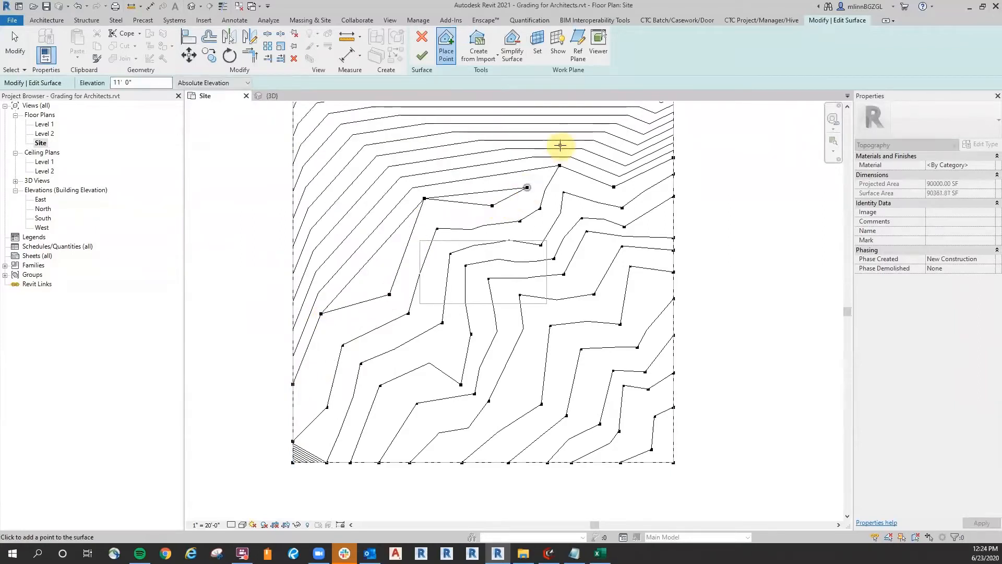
left_click(561, 143)
left_click(615, 164)
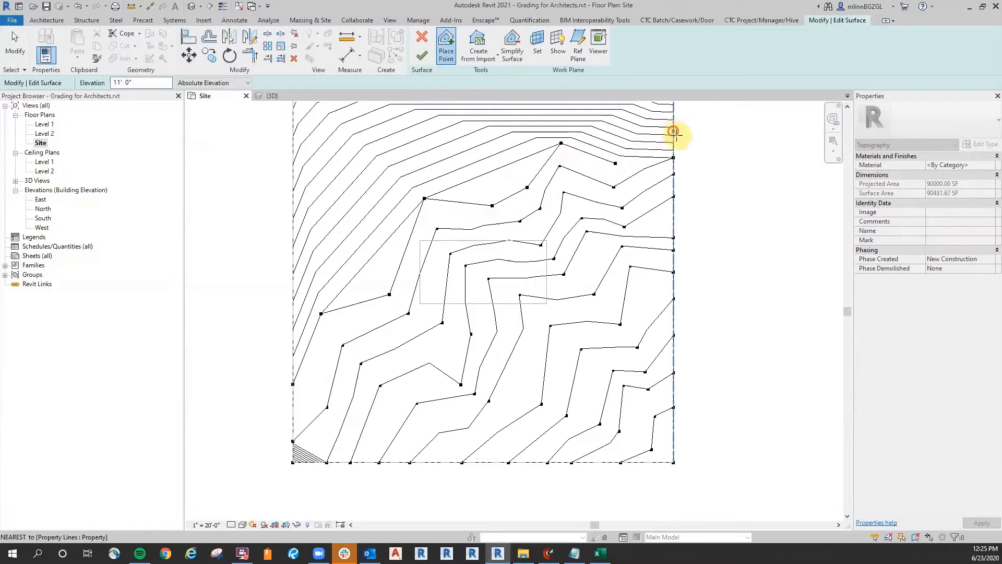
left_click(674, 132)
Place nine points at absolute elevation 12' 0" from the middle of the west property line to the east property line, outside the 11' 0" contour.
scroll(694, 198, "down", 2)
type("12")
scroll(344, 340, "up", 2)
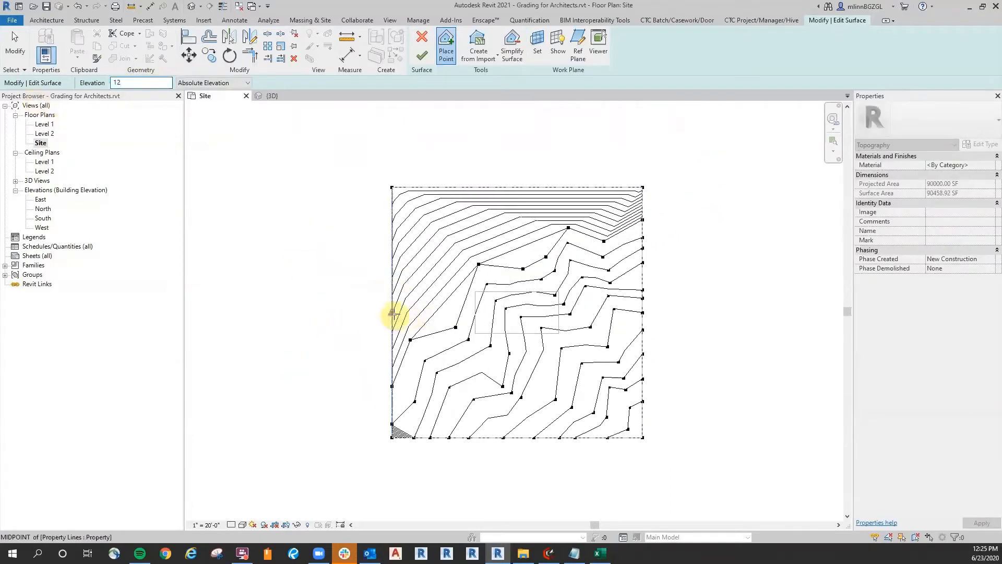
left_click(381, 312)
left_click(441, 315)
left_click(460, 270)
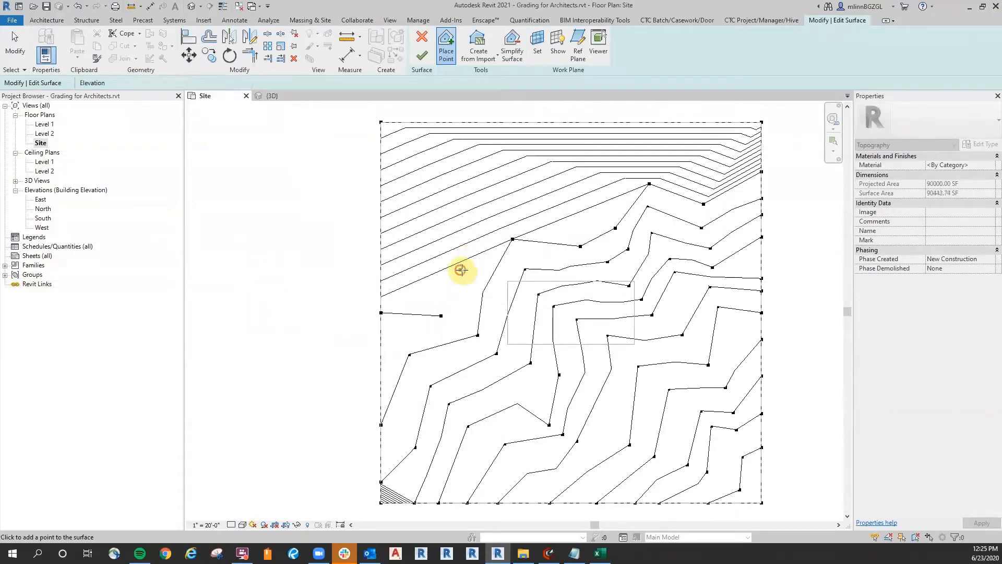
left_click(489, 208)
left_click(568, 224)
left_click(598, 215)
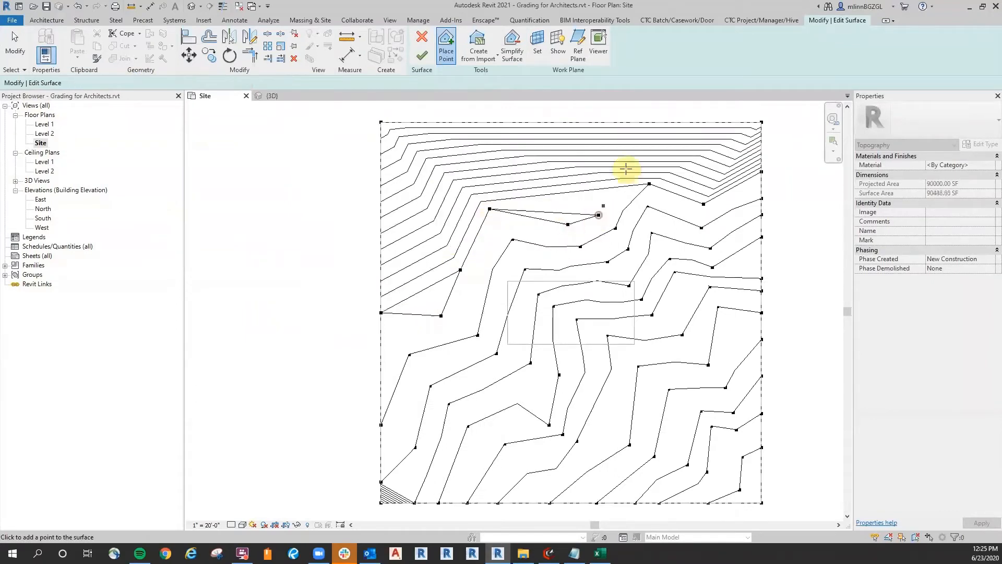
left_click(630, 153)
left_click(706, 183)
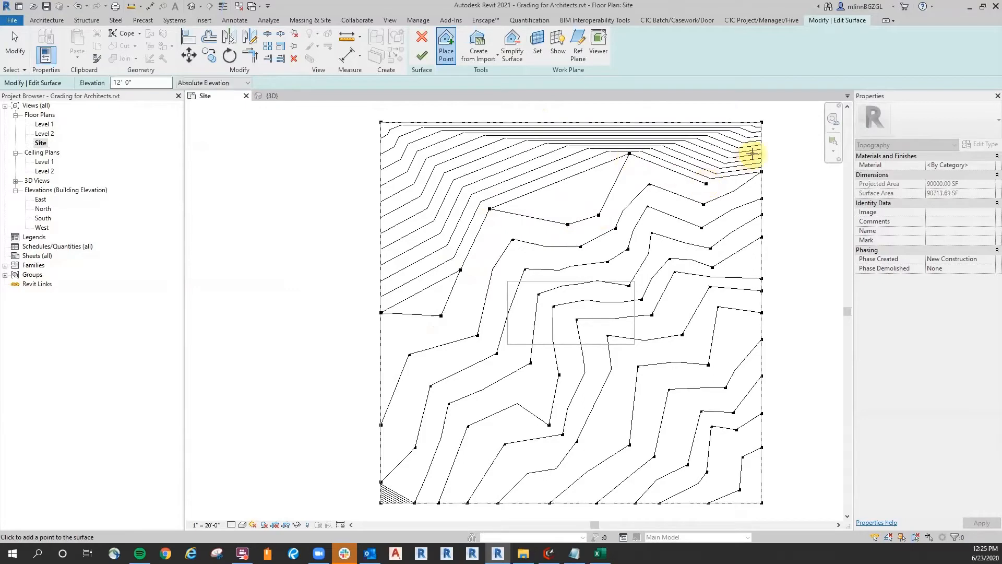
left_click(758, 150)
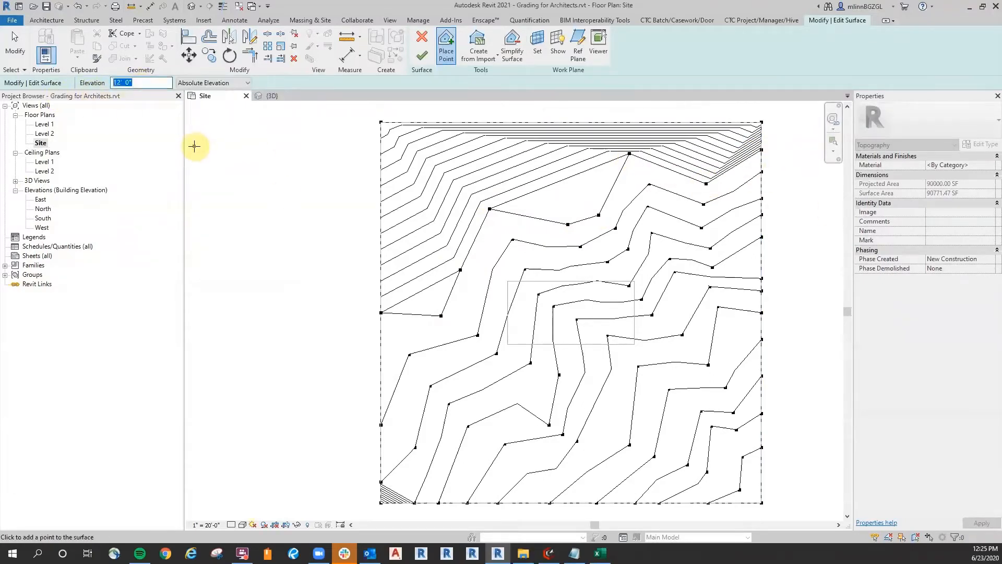
Place points at absolute elevation 13' 0" from the west property line to the north property line near the northeast corner.
type("13")
scroll(401, 269, "up", 1)
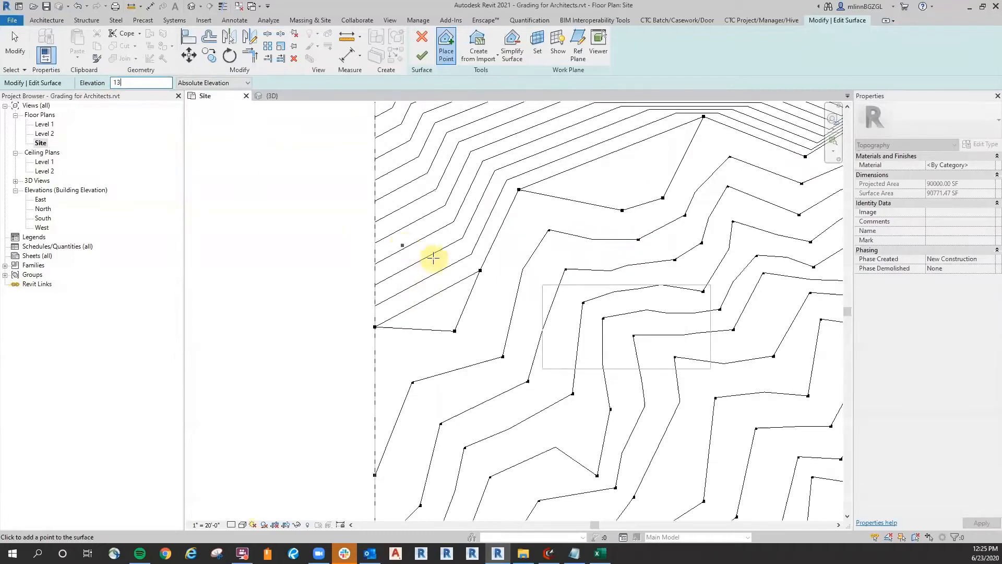
left_click(375, 283)
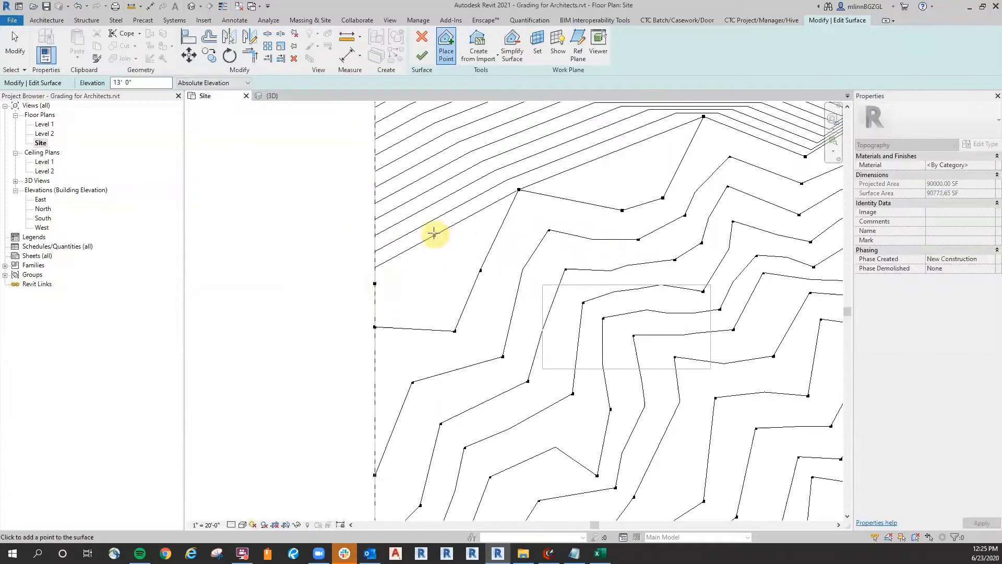
left_click(430, 165)
scroll(430, 217, "down", 2)
left_click(466, 291)
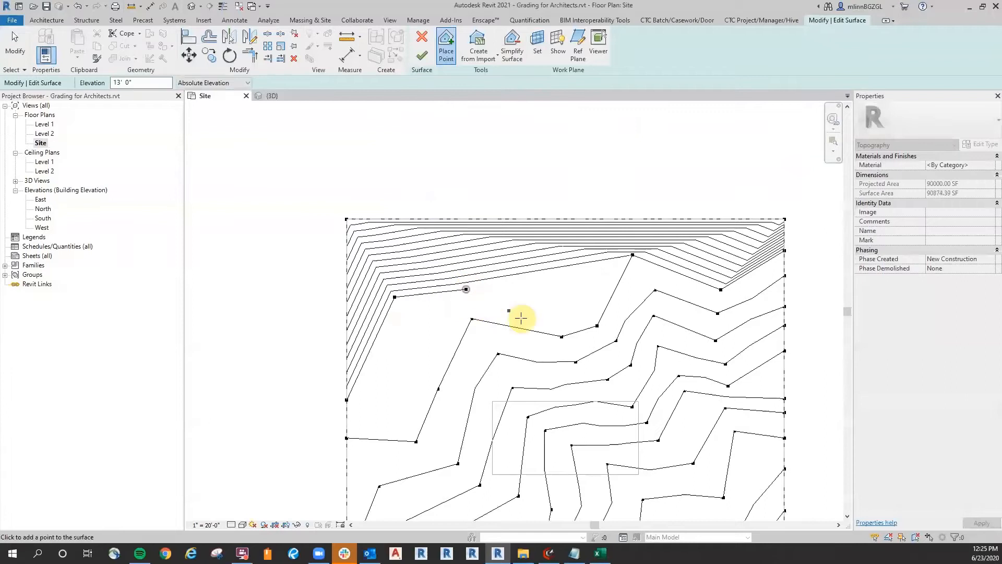
left_click(612, 238)
left_click(701, 254)
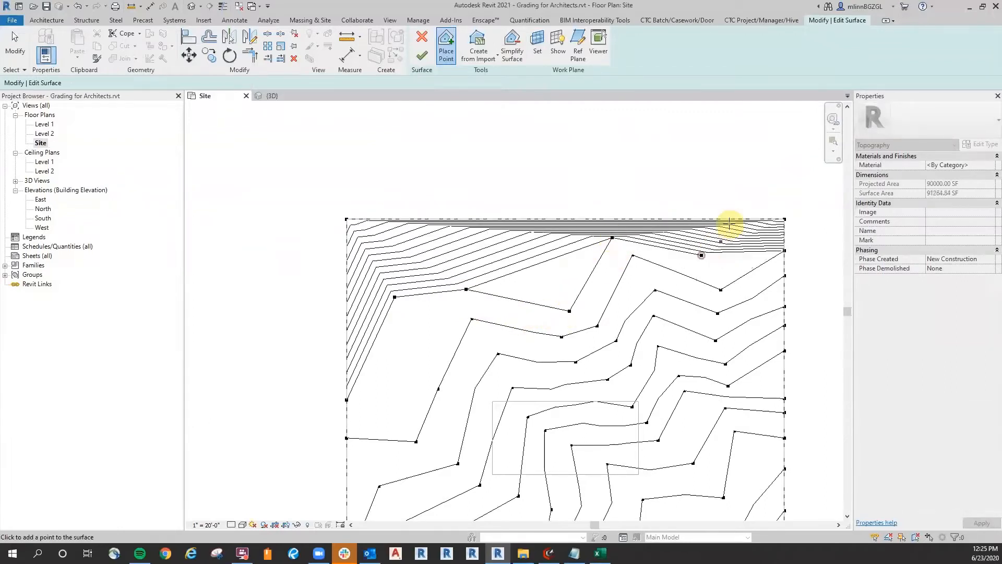
Place five points at absolute elevation 14' 0" from the west property line to the north property line.
middle_click_drag(526, 167, 521, 162)
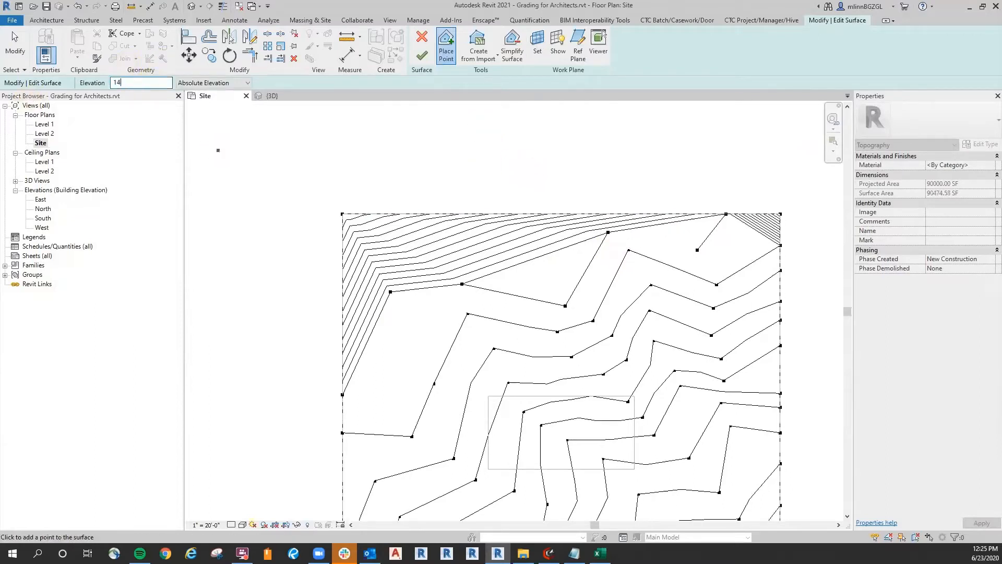
scroll(400, 292, "up", 2)
left_click(323, 322)
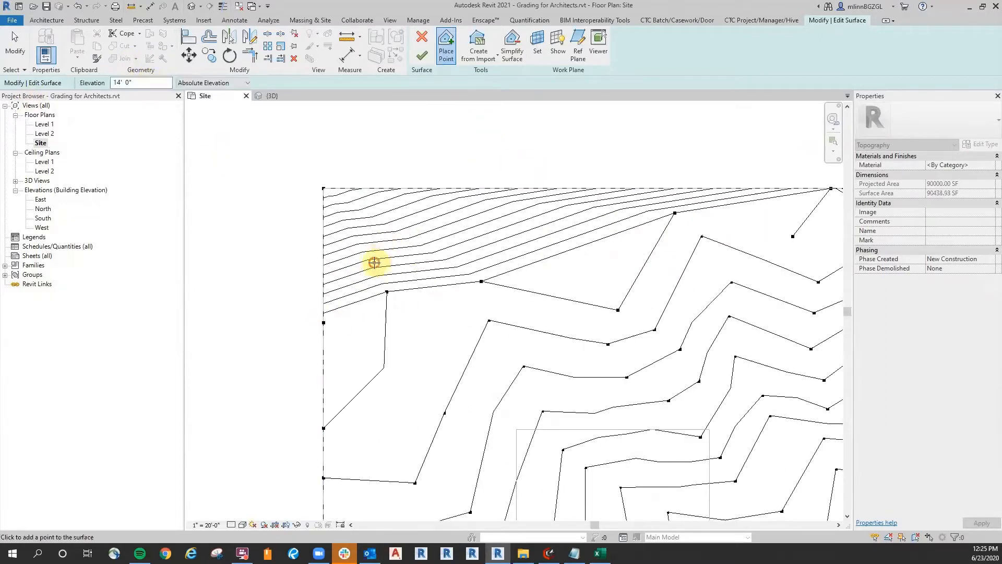
left_click(374, 262)
left_click(494, 239)
left_click(595, 258)
left_click(649, 188)
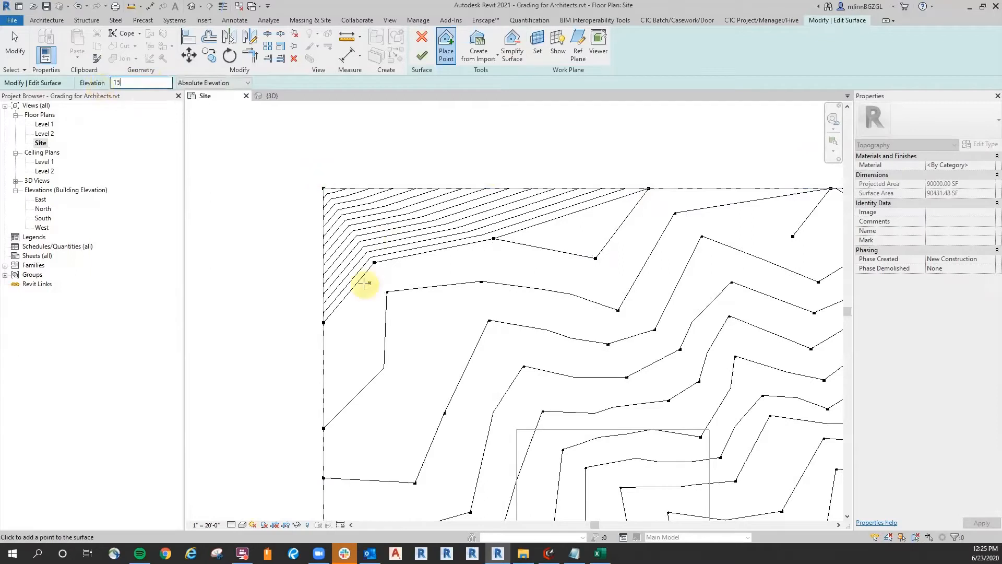
Place five points at absolute elevation 15' 0" around the northwest corner, from the west property line to the north property line.
left_click(324, 242)
left_click(422, 235)
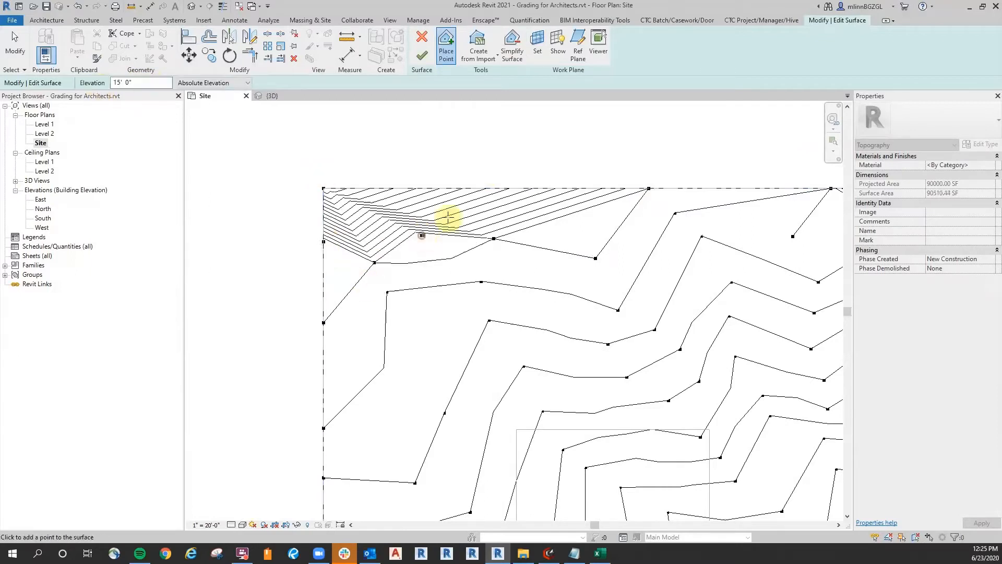
left_click(504, 200)
left_click(558, 214)
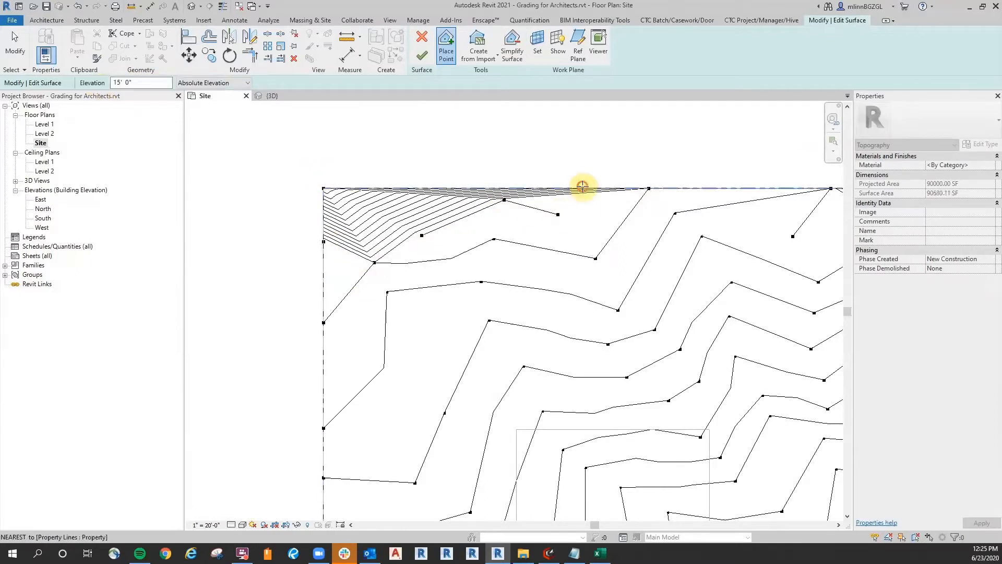
left_click(583, 186)
Stop placing points and finish the toposurface edit.
scroll(443, 179, "down", 2)
left_click(18, 49)
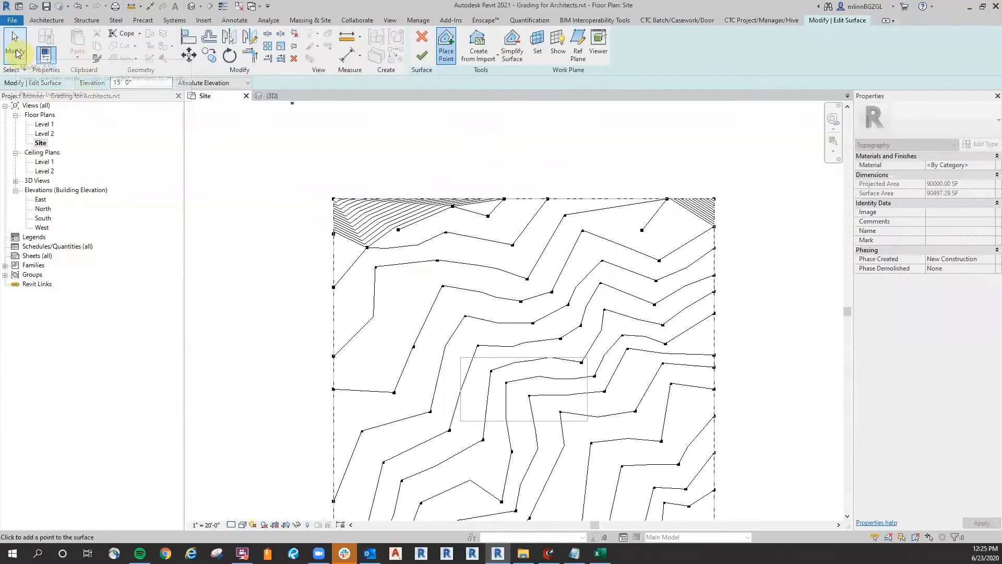
scroll(371, 246, "up", 2)
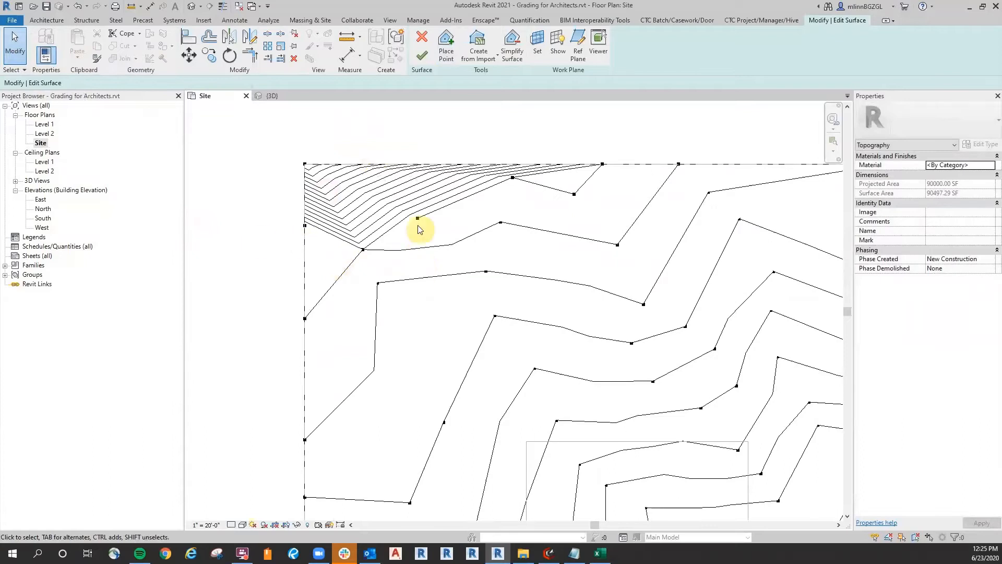
scroll(419, 226, "up", 2)
scroll(278, 250, "down", 4)
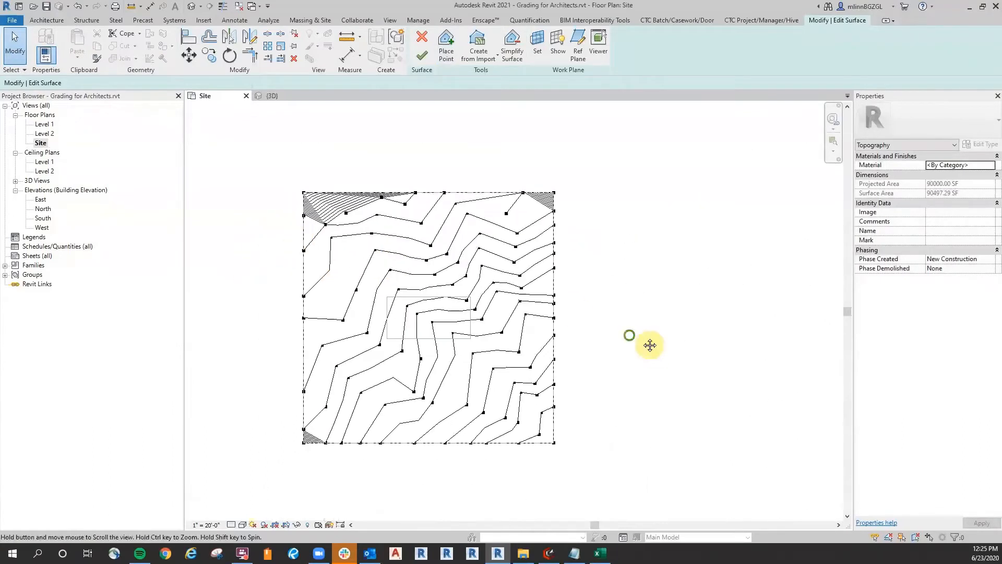
left_click(422, 54)
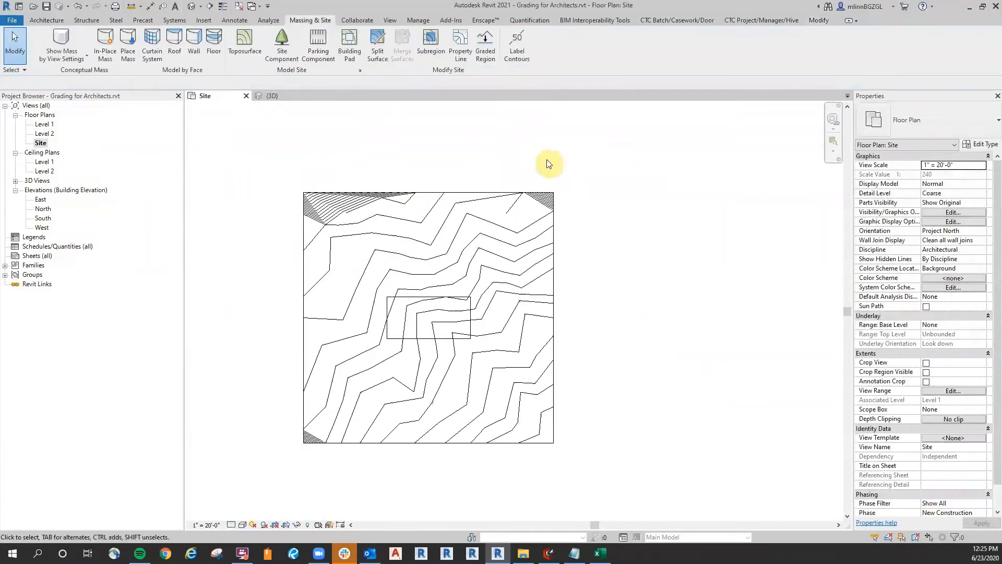
Examine the slope of the toposurface in the 3D view from several angles, including the front.
middle_click_drag(611, 360, 612, 326)
left_click(274, 95)
middle_click_drag(564, 301, 469, 402, "shift")
middle_click_drag(522, 384, 446, 396, "shift")
left_click(497, 298)
middle_click_drag(497, 298, 710, 342, "shift")
left_click(789, 151)
scroll(521, 335, "up", 4)
middle_click_drag(519, 343, 412, 400)
scroll(457, 373, "down", 4)
mouse_move(497, 309)
middle_mouse_down()
mouse_move(501, 277)
mouse_move(511, 296)
middle_mouse_up()
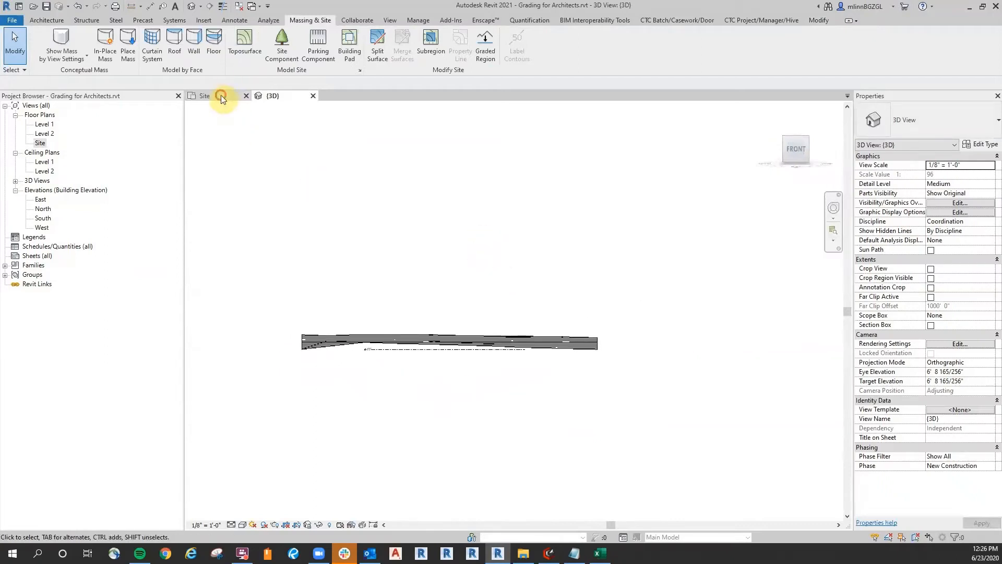
Return to the Site floor plan and reopen the toposurface for surface editing.
left_click(220, 96)
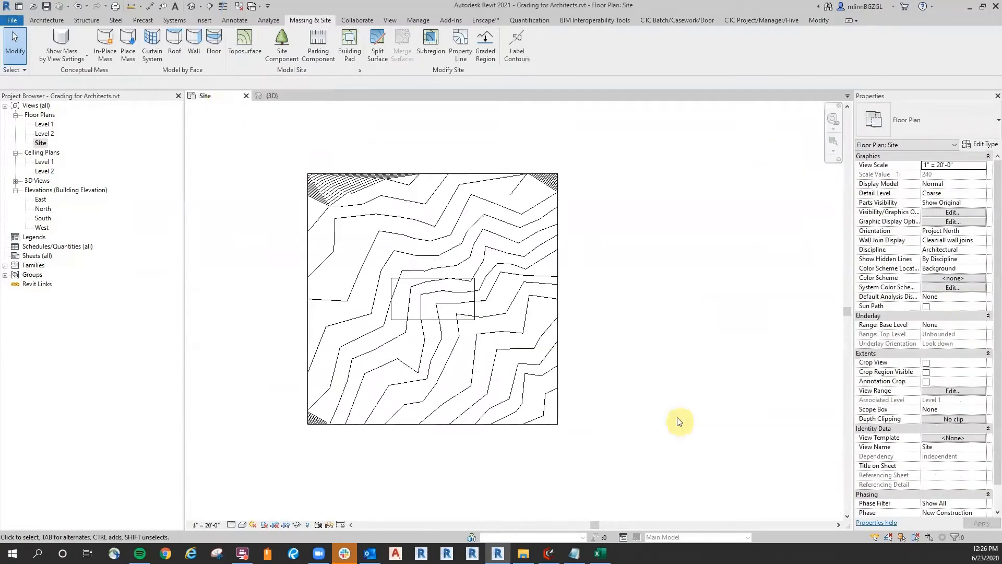
left_click(543, 396)
middle_click_drag(604, 320, 618, 316)
left_click(421, 51)
Check the elevations of the boundary points beside the southwest corner and set the corner point's elevation to 9' 6".
scroll(325, 433, "up", 2)
scroll(325, 433, "up", 3)
left_click_drag(392, 425, 454, 354)
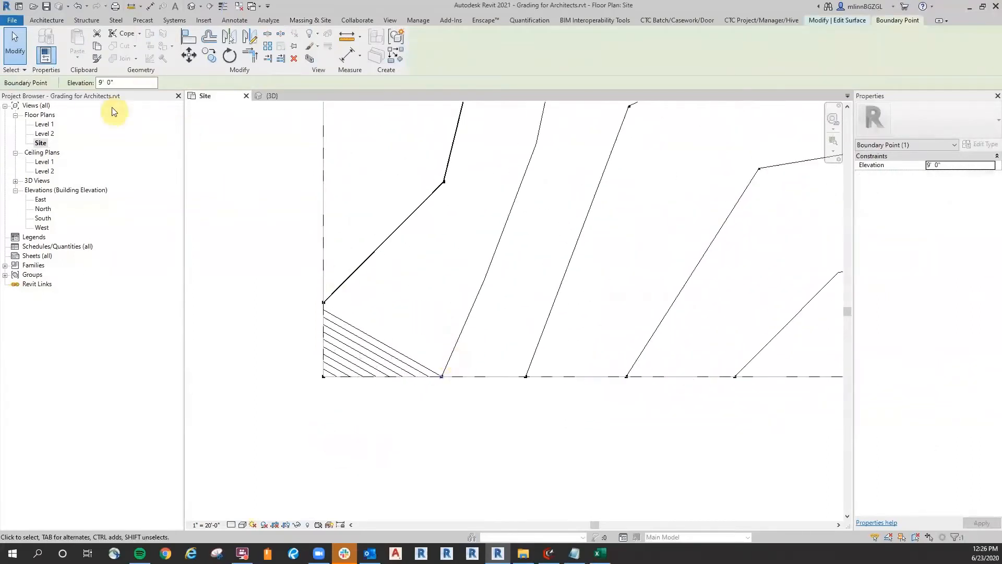
left_click_drag(270, 330, 344, 285)
left_click_drag(291, 402, 351, 369)
key("Return")
scroll(365, 323, "down", 5)
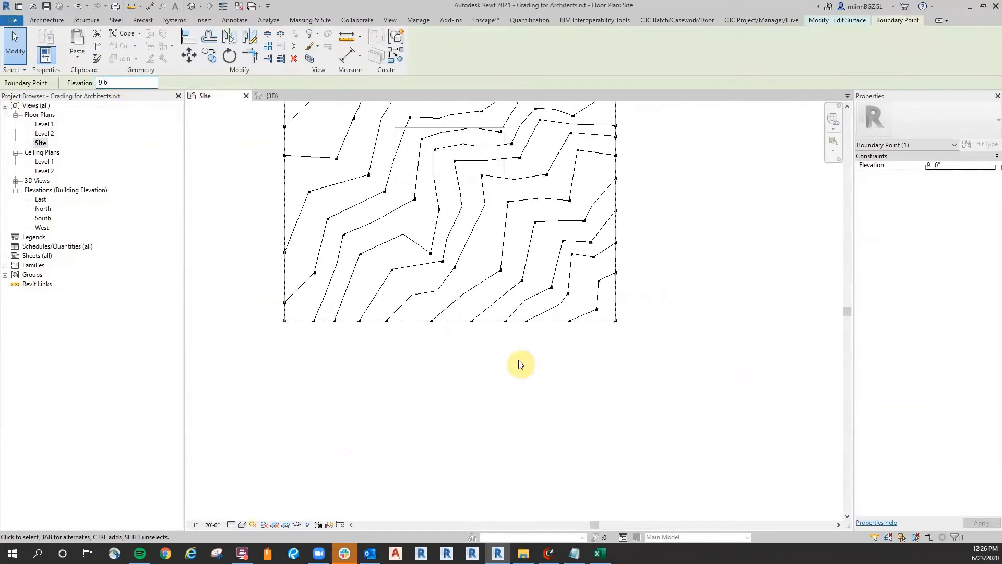
Set the elevation of the boundary point at the toposurface's northeast corner to 12'.
middle_click_drag(630, 128, 617, 250)
scroll(621, 208, "up", 4)
left_click_drag(527, 267, 646, 314)
left_click_drag(430, 182, 490, 236)
left_click_drag(555, 184, 629, 226)
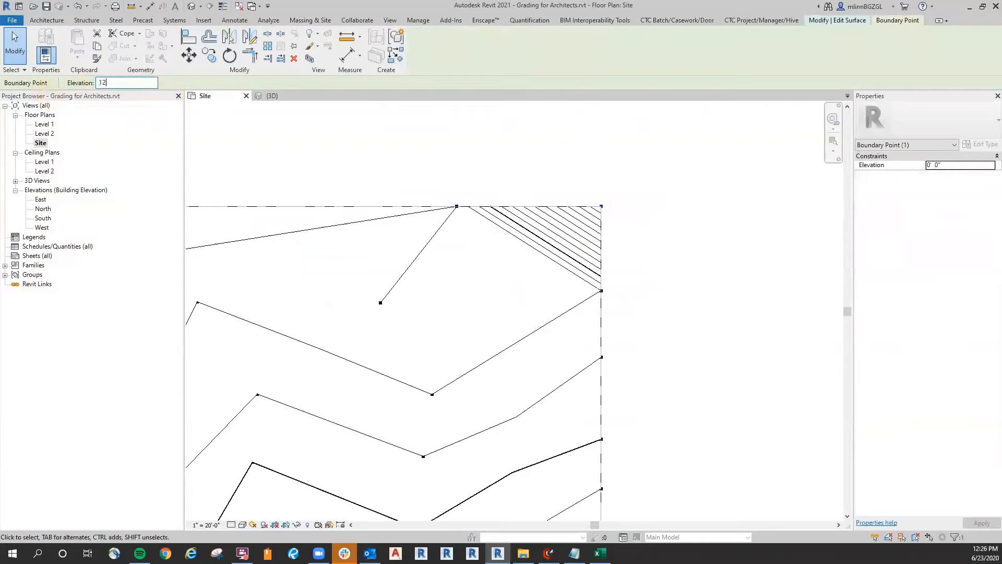
key("Return")
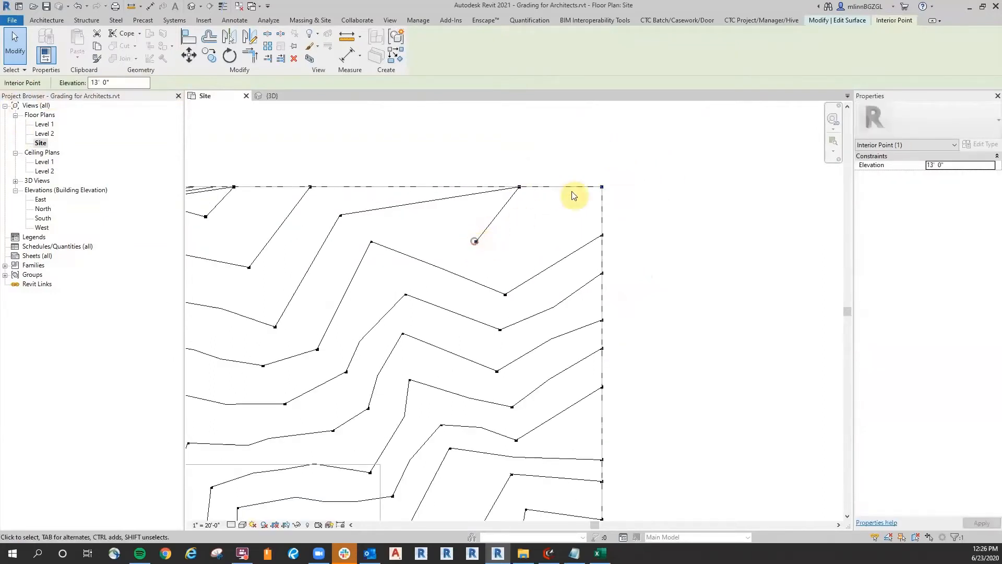
left_click(438, 160)
Set the elevation of the boundary point at the toposurface's northwest corner to 15'.
scroll(438, 156, "down", 3)
middle_click_drag(436, 153, 618, 163)
scroll(402, 227, "up", 4)
scroll(403, 176, "up", 4)
scroll(394, 186, "down", 4)
middle_click_drag(394, 187, 385, 180)
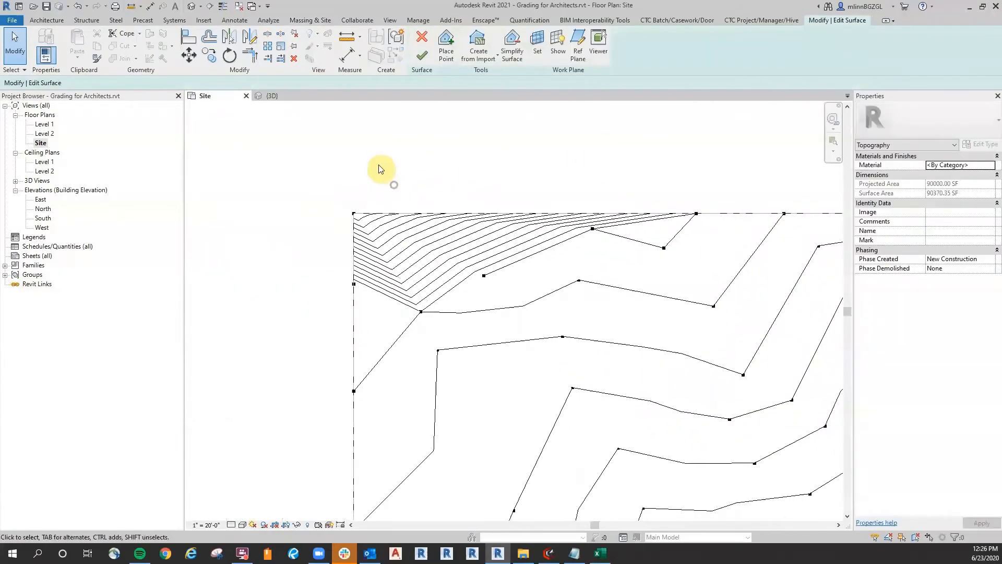
left_click(355, 214)
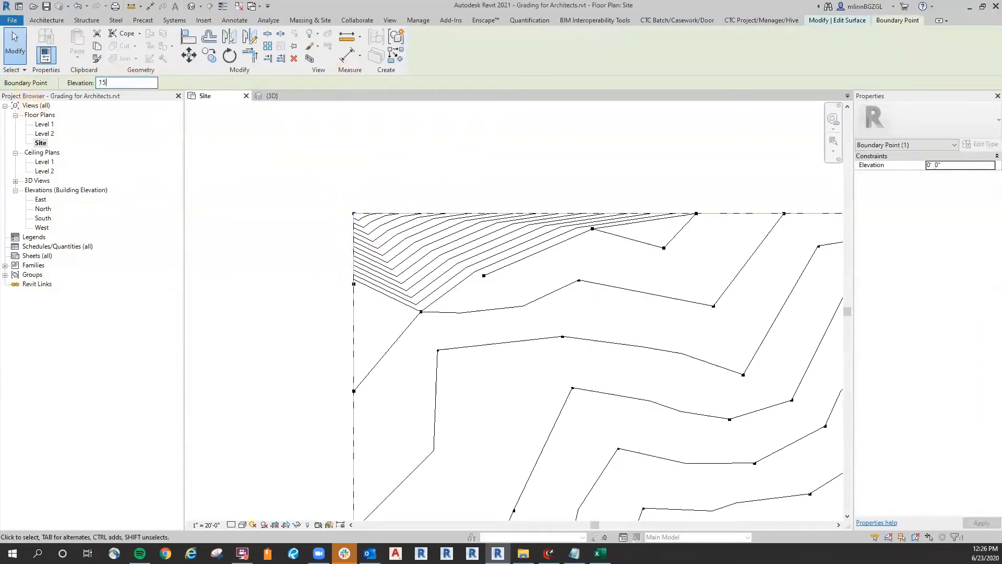
key("Return")
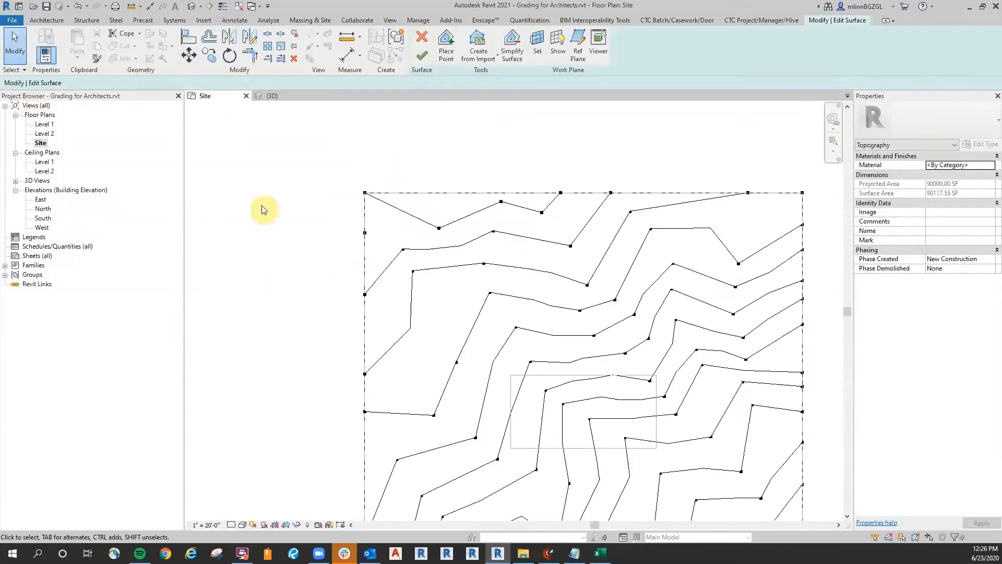
Finish the toposurface edit and inspect the corrected corners in the 3D view.
scroll(362, 152, "down", 3)
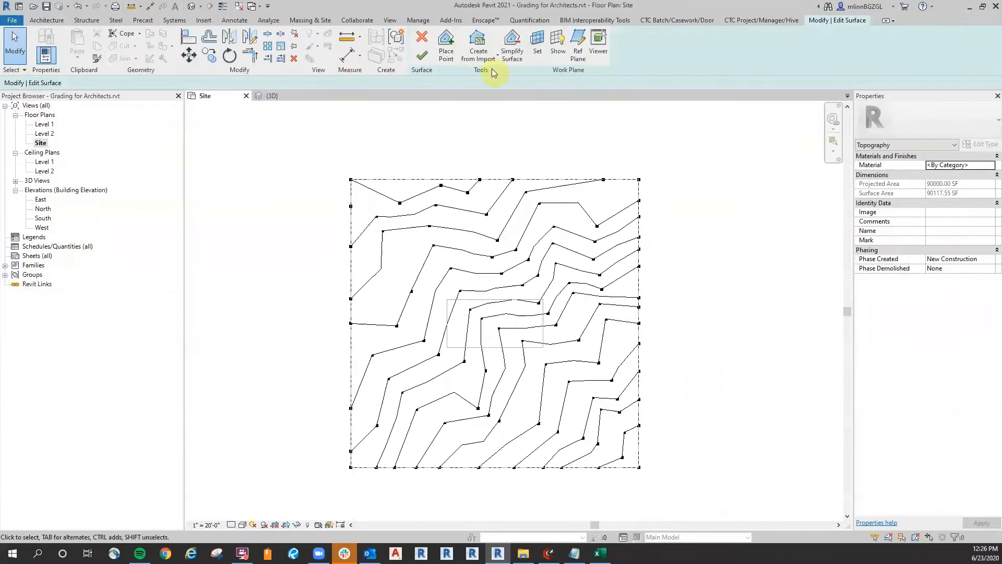
left_click(422, 55)
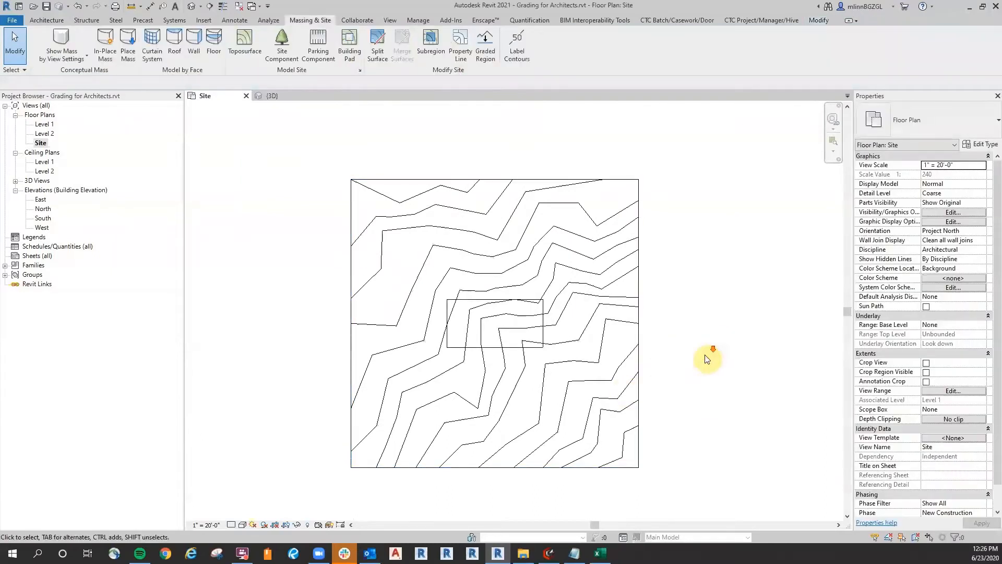
left_click(272, 95)
middle_click_drag(562, 466, 397, 148, "shift")
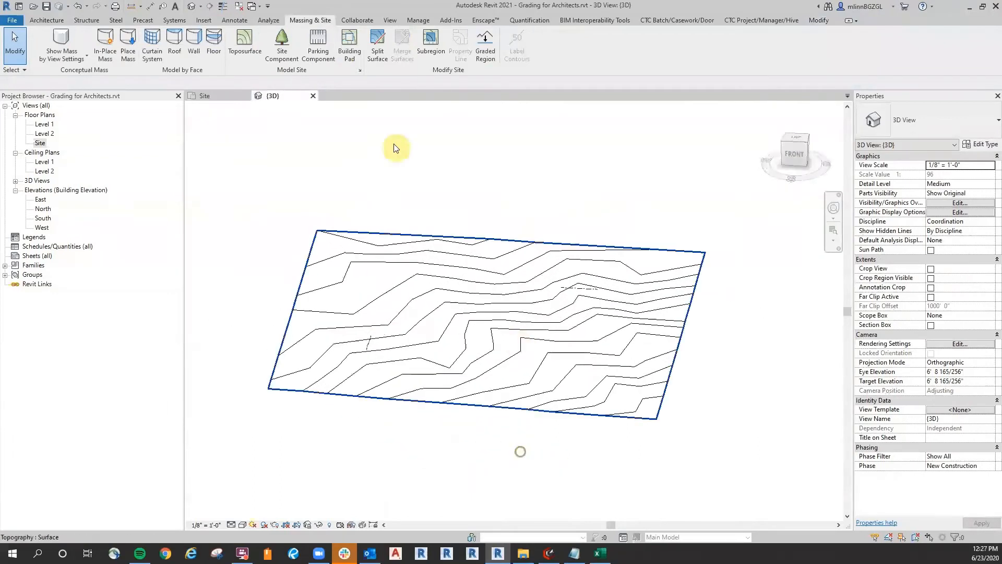
left_click(206, 96)
scroll(740, 301, "down", 1)
middle_click_drag(729, 303, 690, 279)
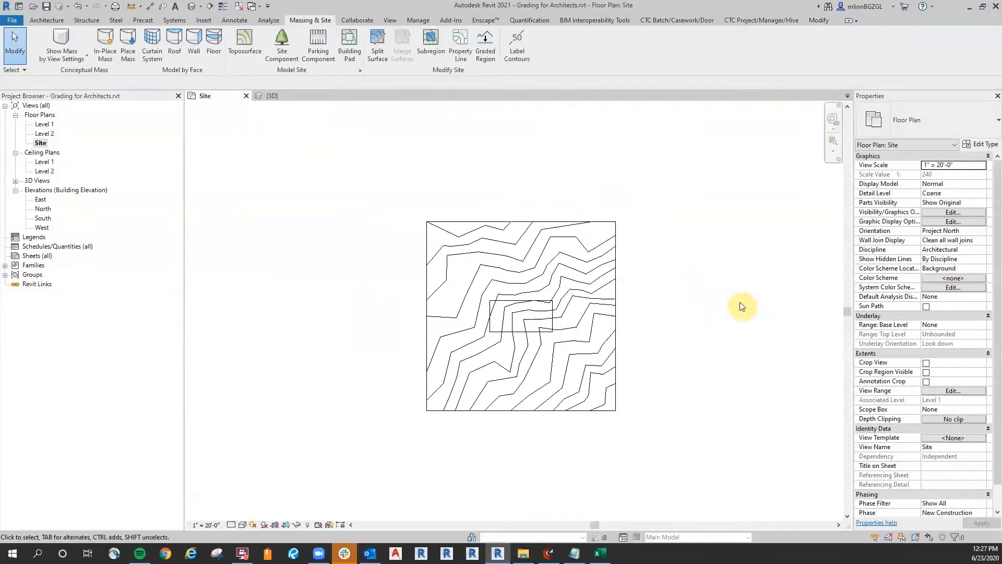
scroll(893, 412, "down", 2)
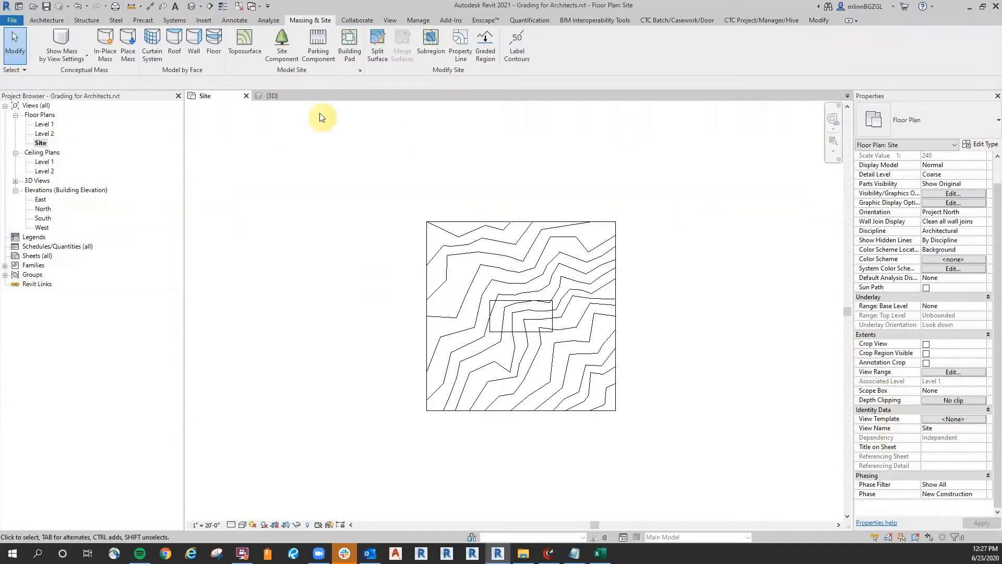
Turn on the section box in the top-oriented 3D view and pull its south face in to the toposurface's south edge.
left_click(272, 100)
left_click(793, 140)
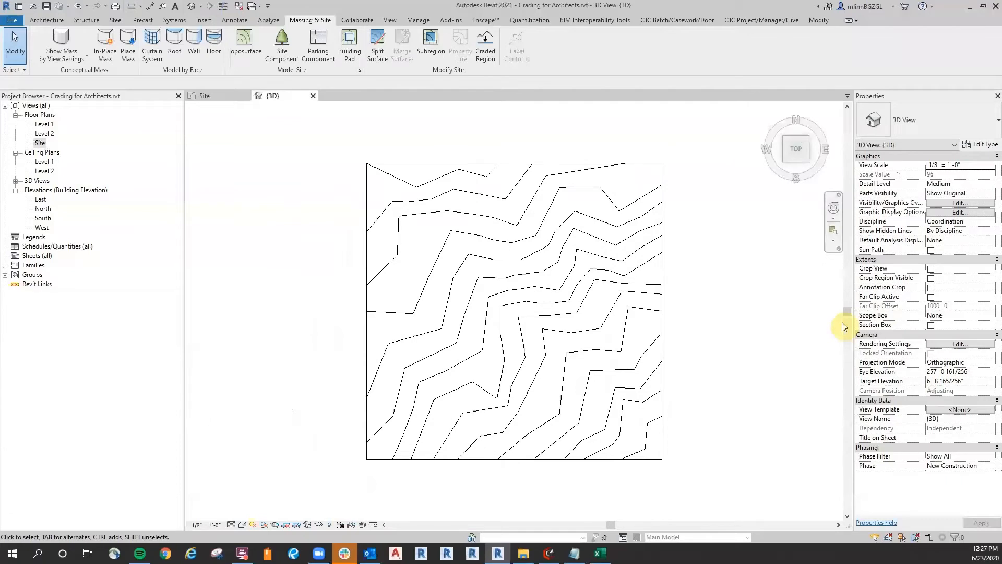
left_click(930, 325)
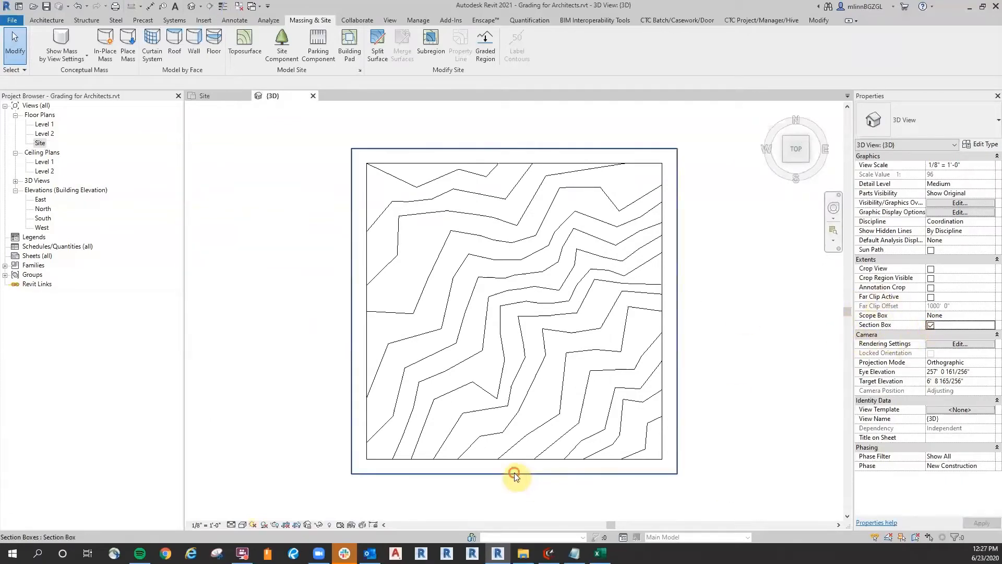
left_click(515, 473)
scroll(508, 482, "up", 3)
scroll(510, 485, "up", 3)
left_click_drag(488, 482, 492, 402)
Examine the cut face along the toposurface's south edge and the remaining section box edges from several angles.
scroll(466, 450, "down", 7)
middle_click_drag(551, 445, 584, 228, "shift")
scroll(463, 358, "up", 5)
scroll(540, 367, "down", 2)
scroll(488, 223, "down", 3)
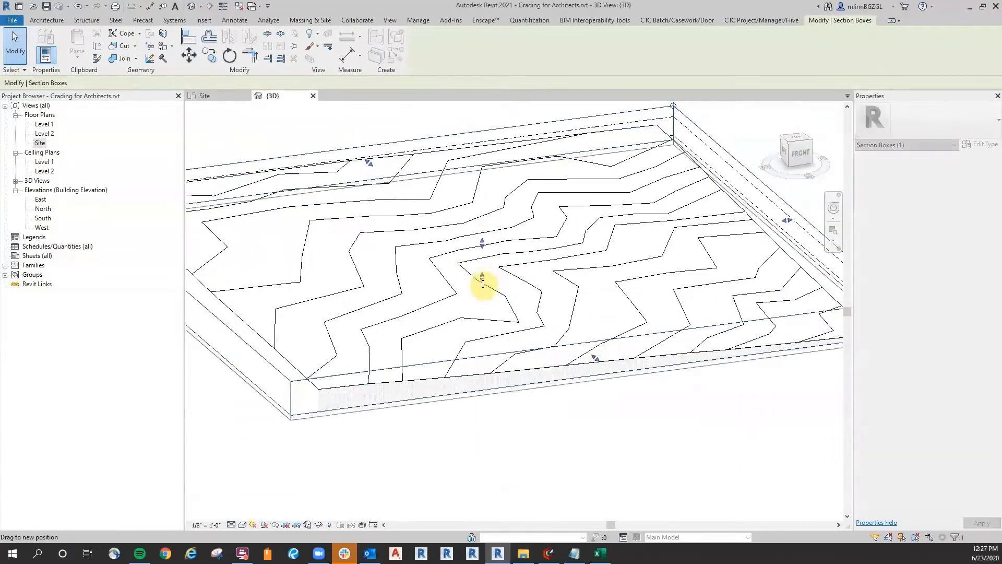
scroll(480, 280, "up", 2)
left_click(579, 452)
scroll(695, 425, "up", 4)
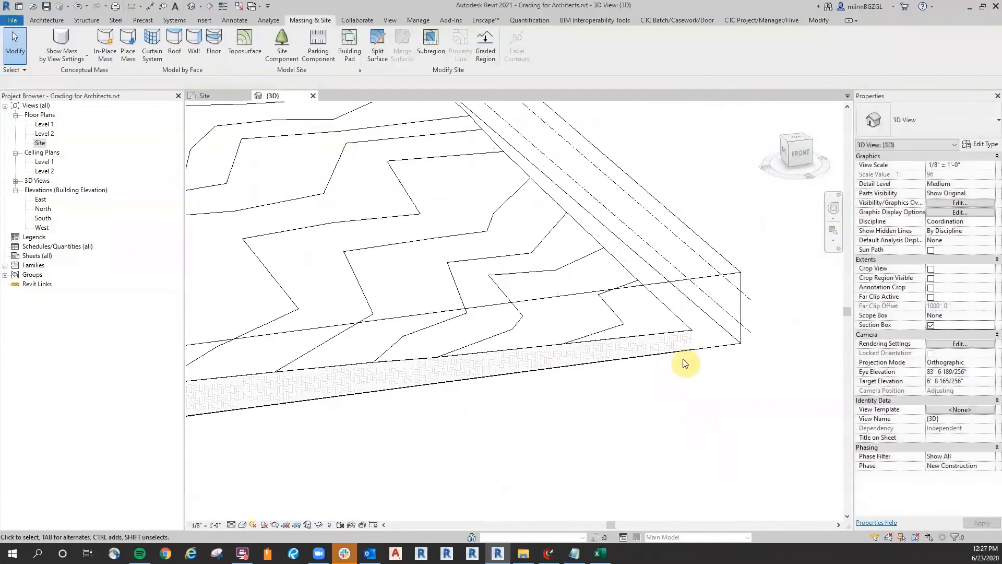
scroll(720, 425, "down", 4)
middle_click_drag(720, 425, 501, 472, "shift")
scroll(602, 426, "up", 4)
scroll(603, 426, "up", 2)
scroll(627, 387, "down", 5)
middle_click_drag(720, 394, 487, 417, "shift")
middle_click_drag(576, 427, 461, 376, "shift")
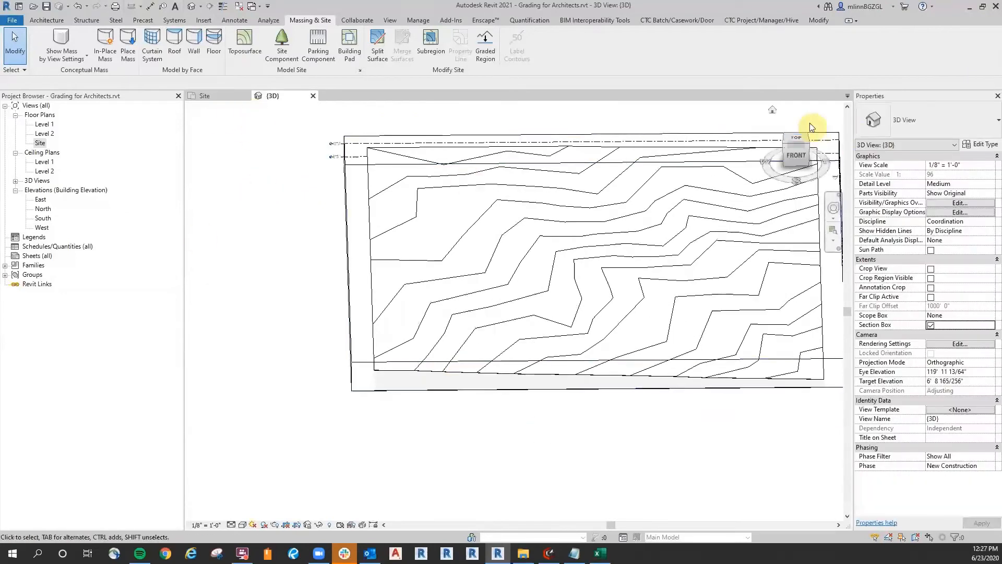
Look straight down on the model and pull the section box's west face in to the toposurface's west edge.
left_click(796, 136)
scroll(430, 284, "up", 3)
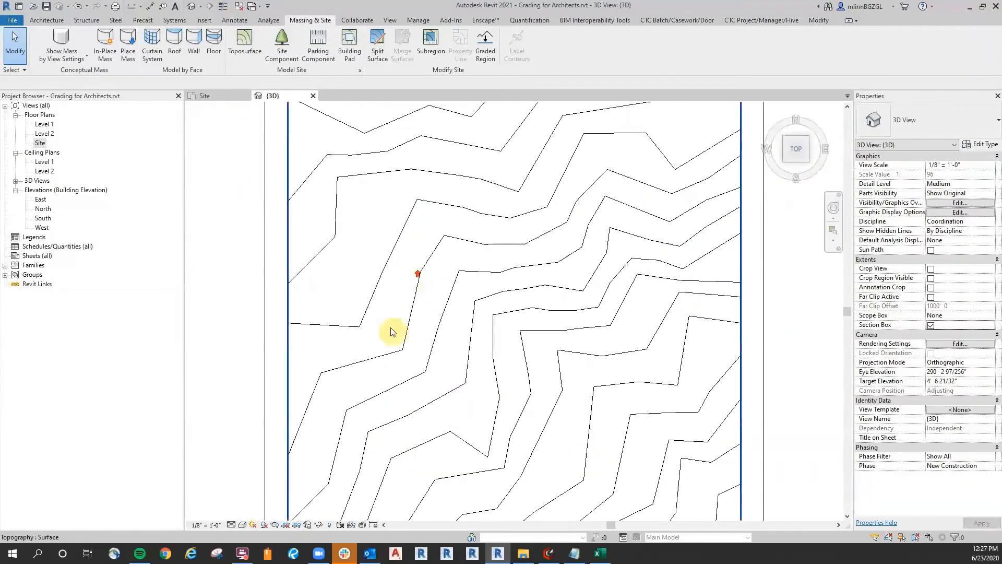
left_click(265, 342)
scroll(291, 302, "up", 5)
left_click_drag(305, 312, 446, 329)
scroll(393, 288, "down", 3)
Pull the section box's north and east faces in to the toposurface's north and east edges.
middle_click_drag(395, 340, 344, 474)
scroll(344, 475, "down", 2)
scroll(561, 218, "up", 5)
left_click_drag(537, 230, 543, 296)
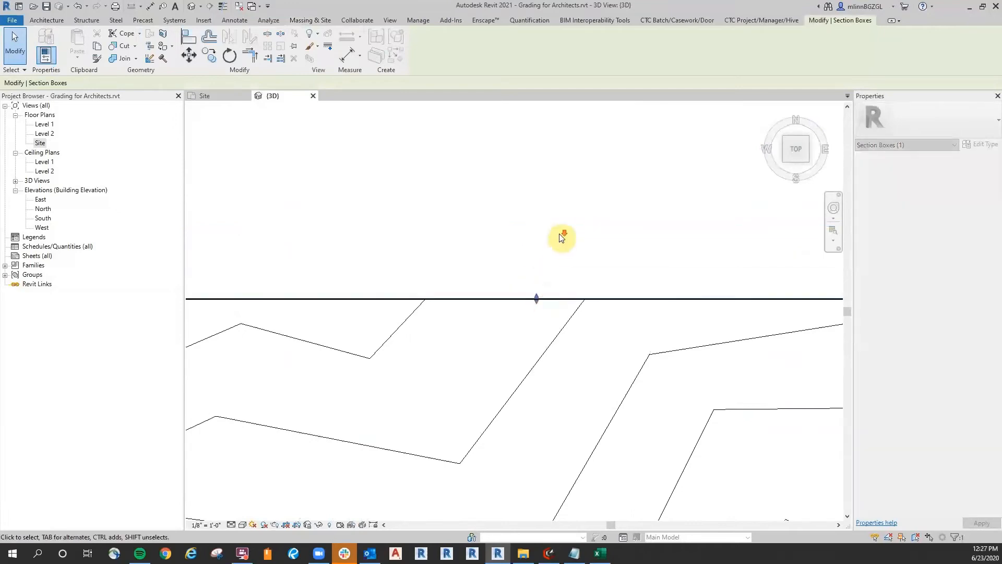
scroll(566, 238, "down", 3)
scroll(688, 320, "up", 5)
left_click_drag(643, 329, 577, 331)
scroll(634, 288, "down", 4)
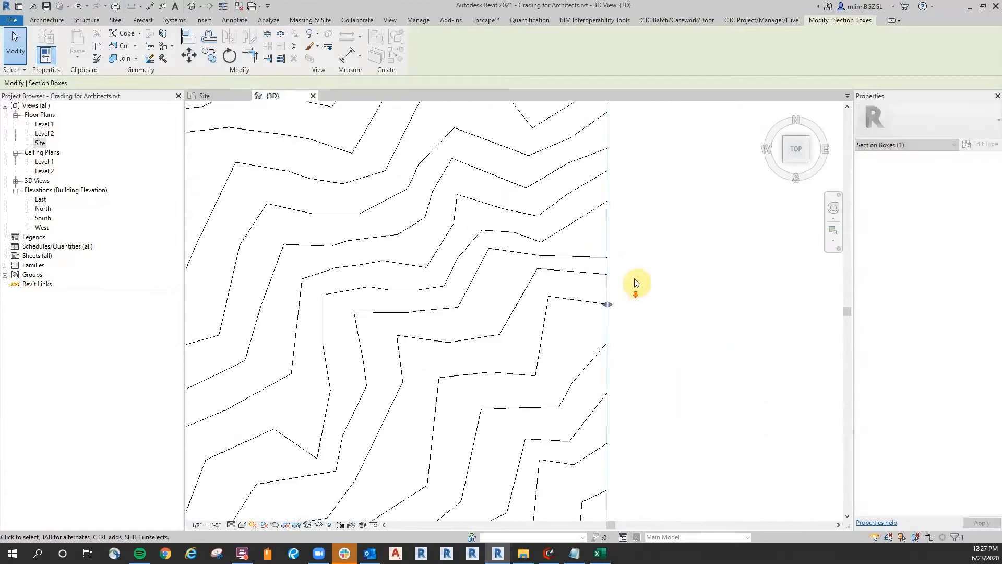
left_click(670, 350)
Try hiding the section box in the 3D view and undo the hiding.
middle_click_drag(664, 444, 701, 252, "shift")
scroll(520, 315, "up", 4)
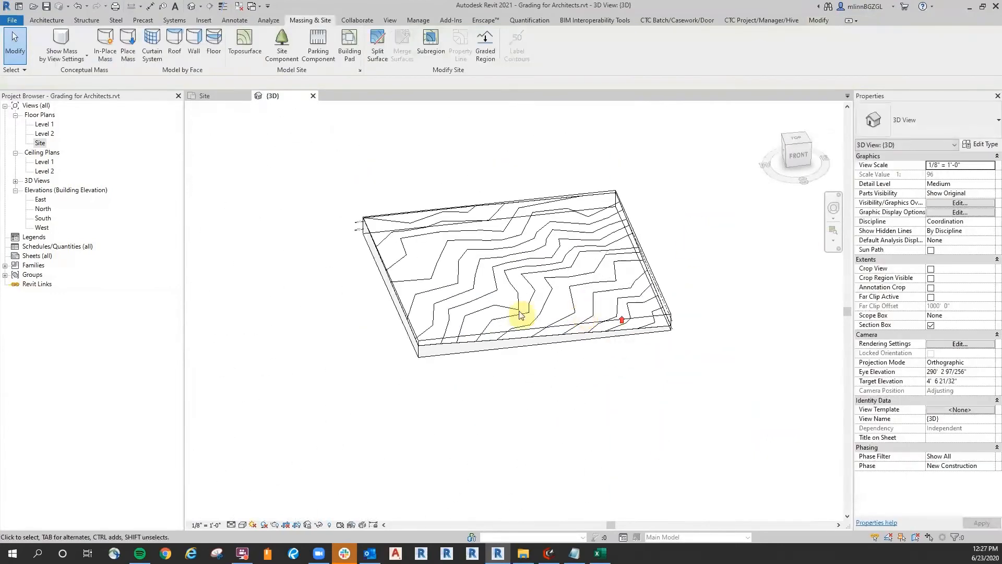
mouse_move(518, 437)
middle_mouse_down("shift")
mouse_move(532, 331)
mouse_move(506, 364)
mouse_move(666, 382)
mouse_move(519, 382)
mouse_move(577, 381)
mouse_move(420, 402)
mouse_move(503, 429)
mouse_move(363, 401)
mouse_move(425, 409)
mouse_move(289, 409)
mouse_move(482, 412)
mouse_move(537, 402)
mouse_move(259, 274)
mouse_move(255, 311)
middle_mouse_up("shift")
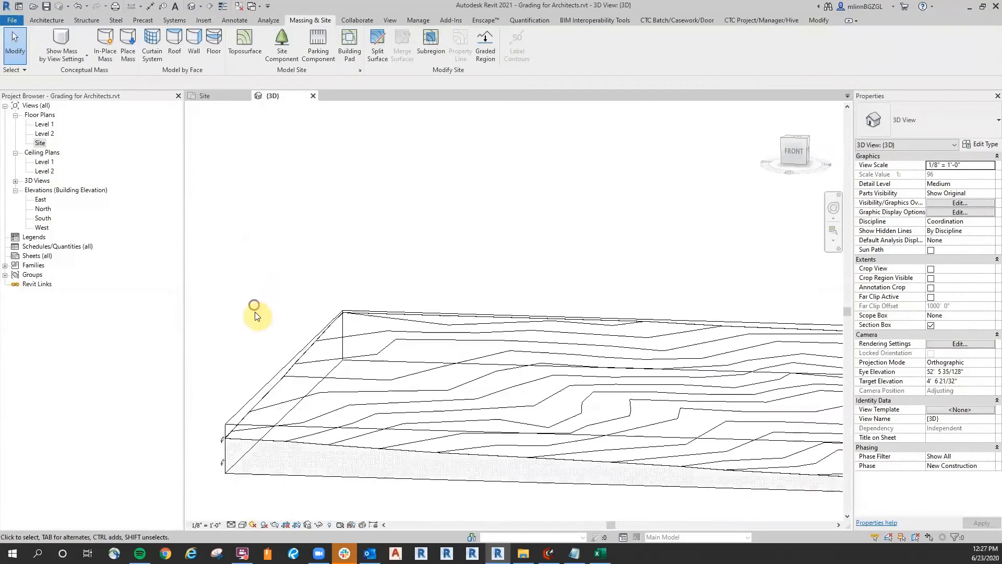
right_click(259, 388)
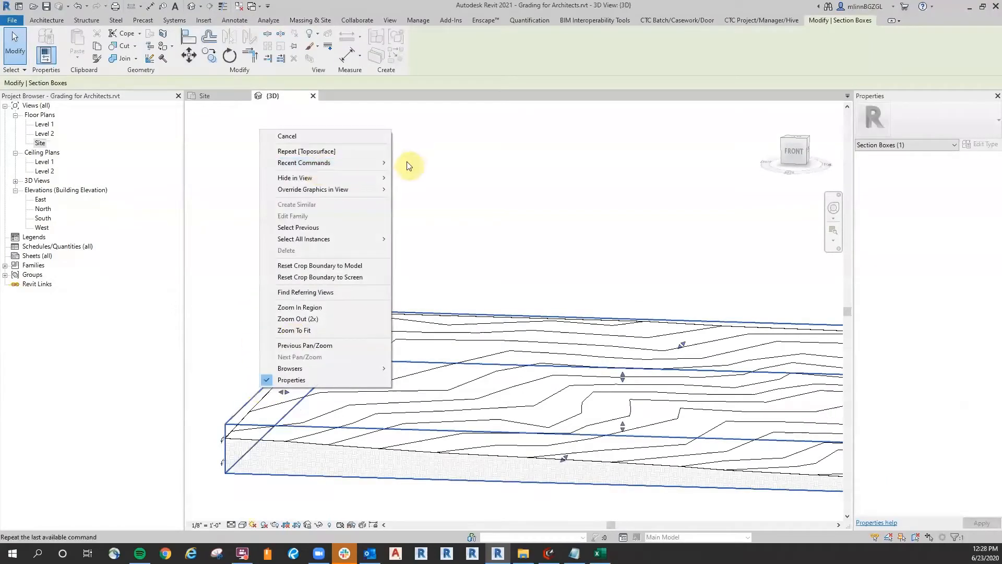
mouse_move(337, 181)
left_click(434, 178)
scroll(434, 189, "down", 3)
scroll(374, 417, "up", 4)
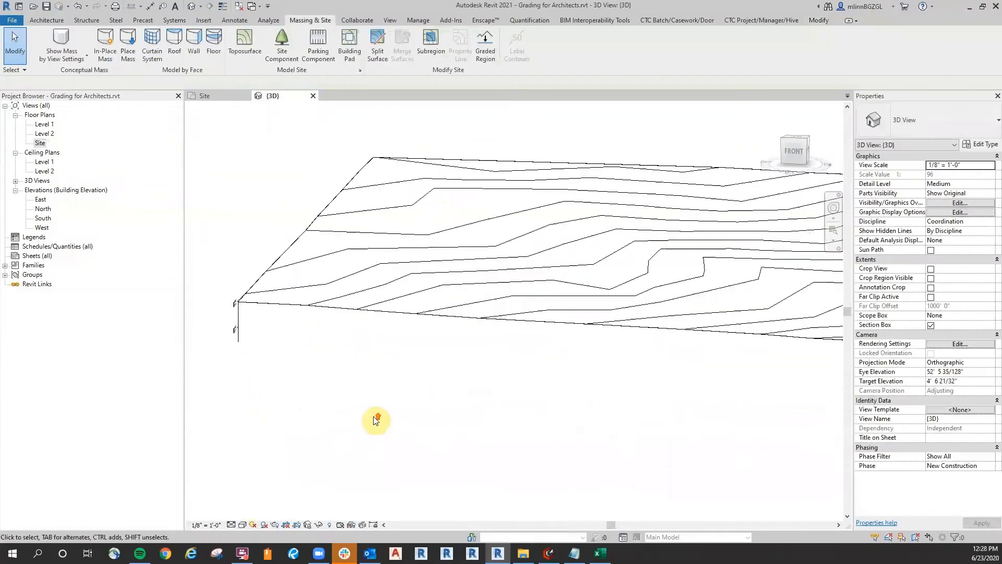
left_click(79, 7)
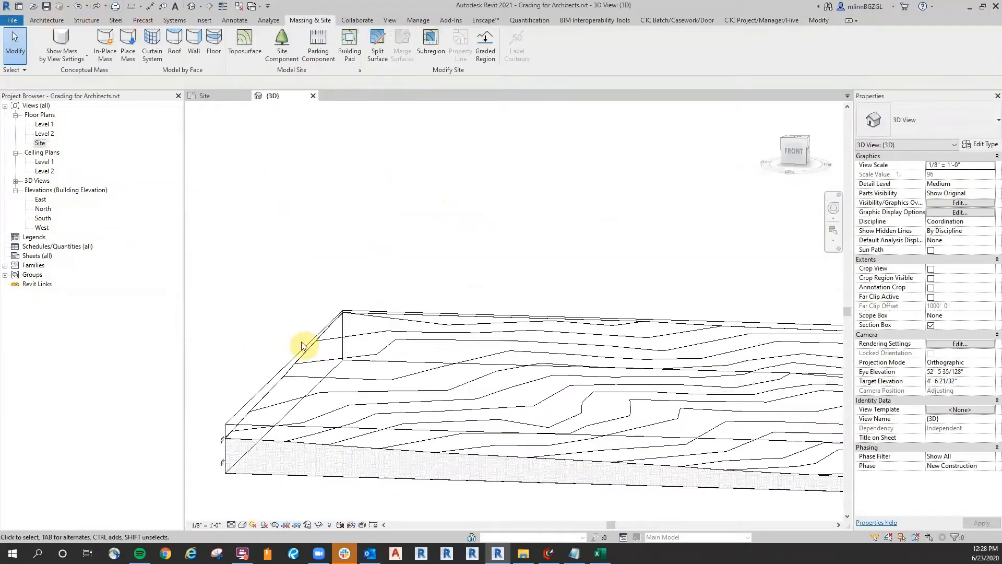
Slightly adjust the height of the section box's bottom face below the toposurface.
left_click(298, 350)
scroll(628, 425, "up", 2)
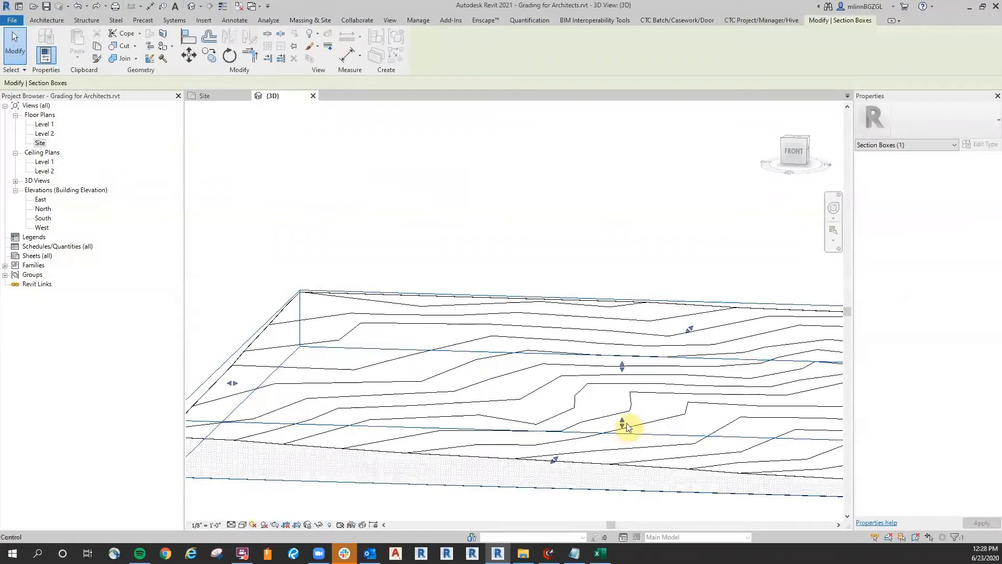
left_click_drag(623, 422, 622, 425)
left_click(625, 244)
middle_click_drag(624, 237, 641, 201)
scroll(600, 198, "down", 1)
scroll(230, 313, "up", 2)
Hide the section box element in the 3D view.
left_click(284, 339)
right_click(284, 338)
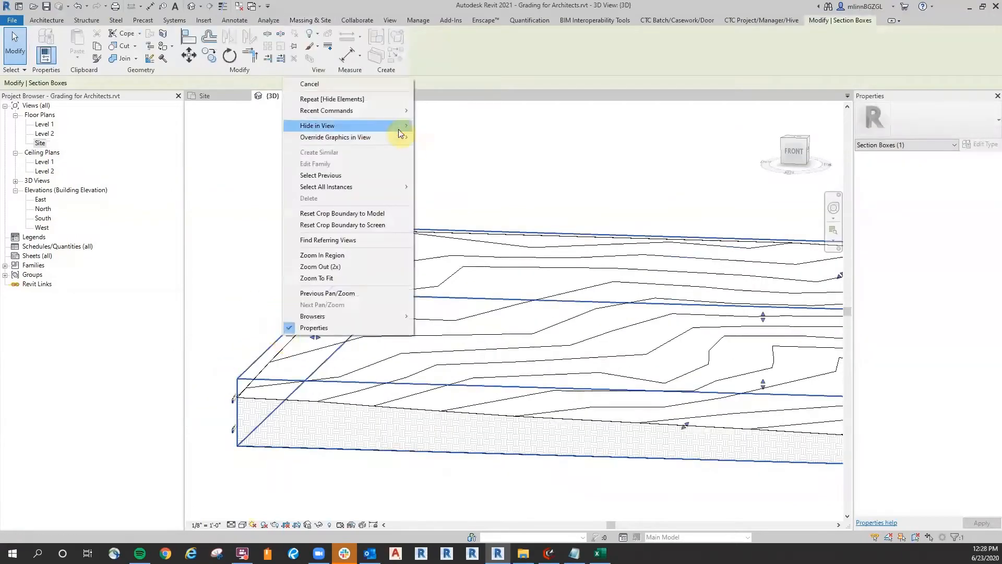
mouse_move(378, 125)
left_click(446, 125)
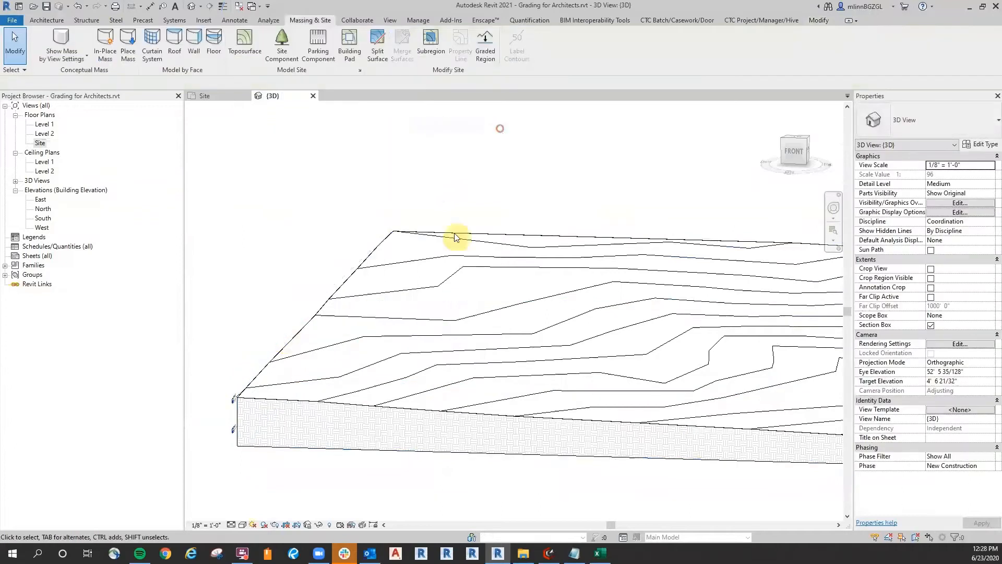
Look around the cut terrain block and orient the 3D view to the top-front-right isometric corner.
scroll(447, 230, "down", 2)
middle_click_drag(685, 493, 317, 477, "shift")
middle_click_drag(452, 340, 367, 194, "shift")
left_click(800, 149)
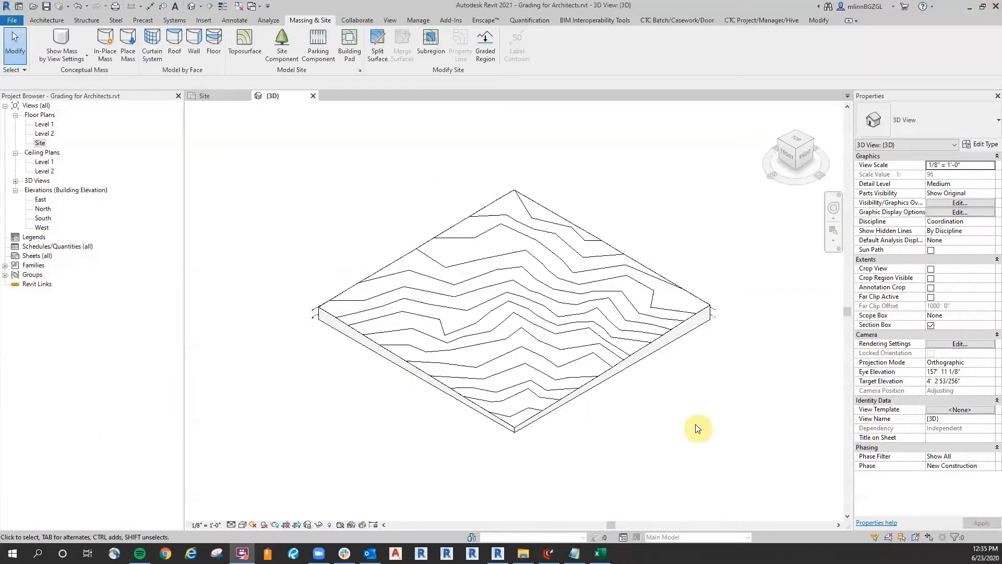
Set the toposurface's Phase Created to Existing.
scroll(707, 403, "up", 4)
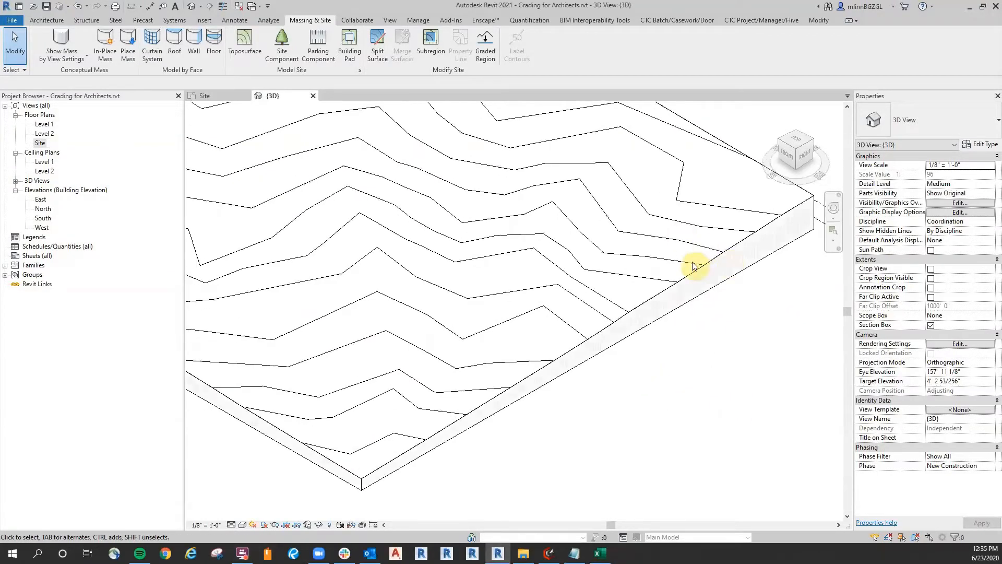
left_click(681, 284)
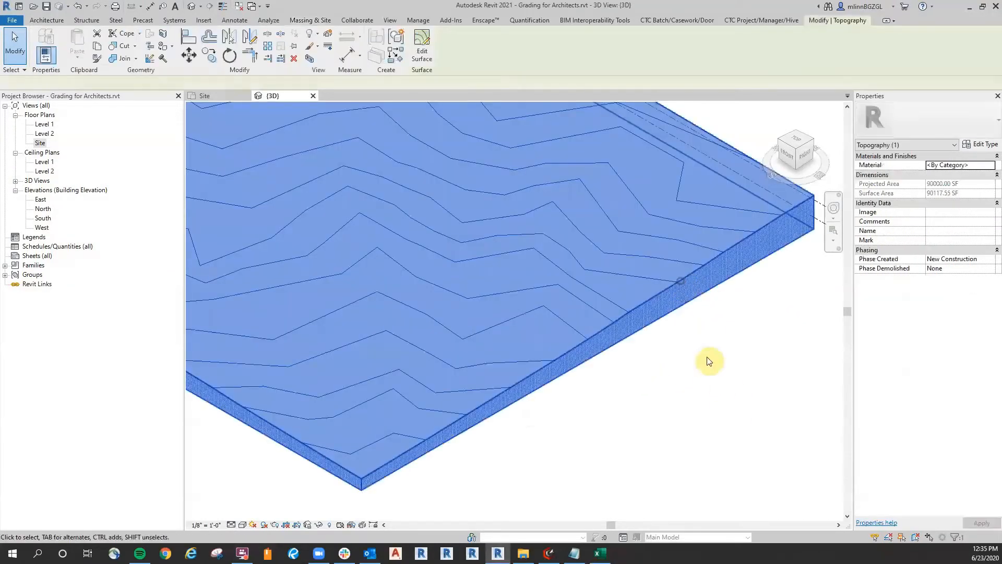
left_click(990, 259)
left_click(939, 268)
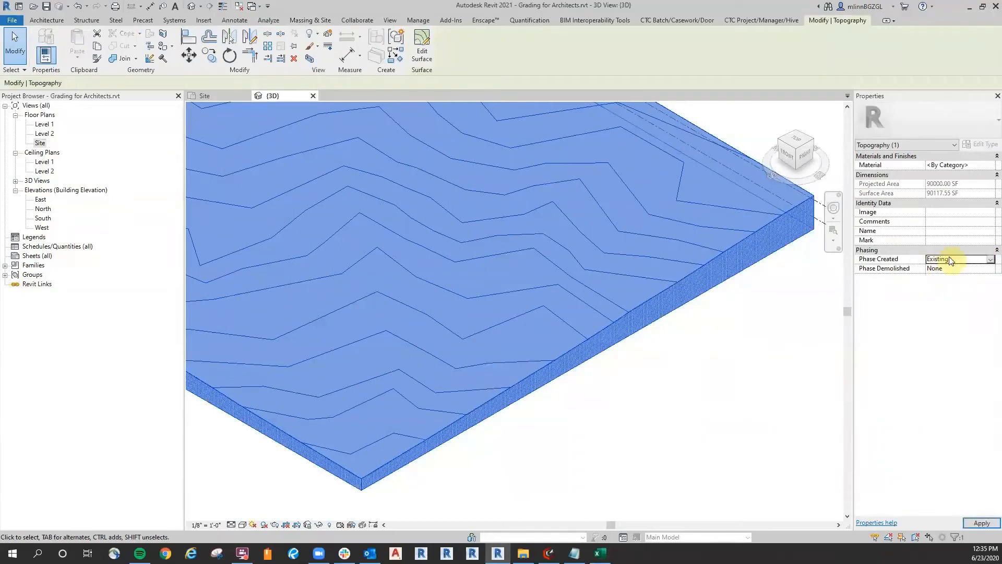
left_click(671, 385)
scroll(671, 385, "down", 3)
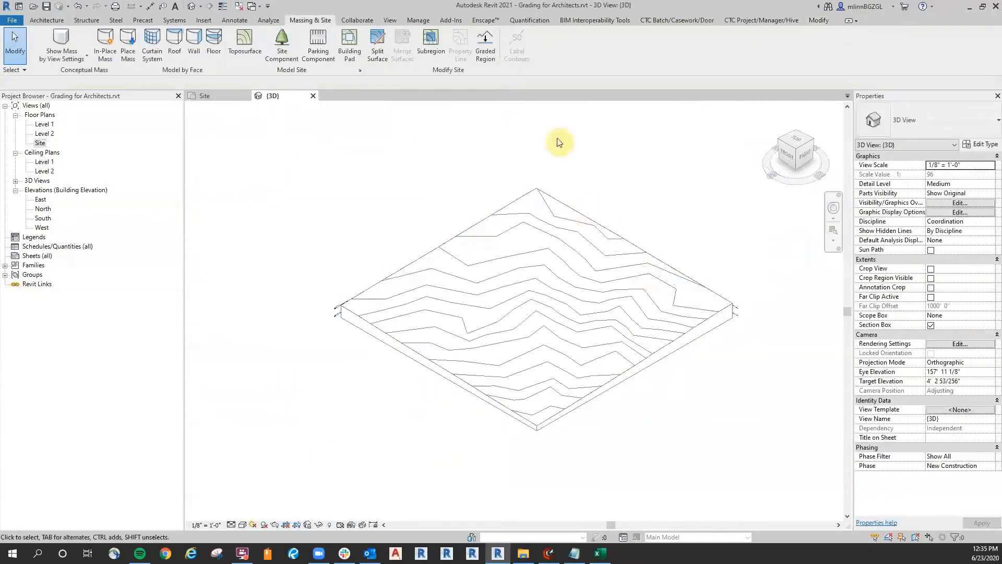
Create a graded region from the existing toposurface as an exact copy of it, and finish the surface without editing any points.
scroll(320, 219, "up", 1)
middle_click_drag(320, 219, 334, 244)
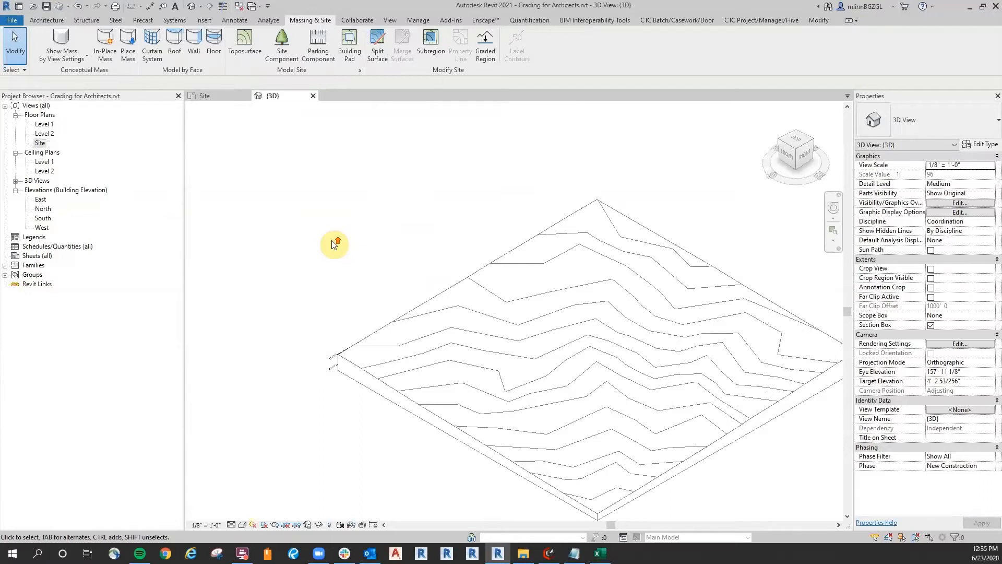
middle_click_drag(381, 197, 365, 188)
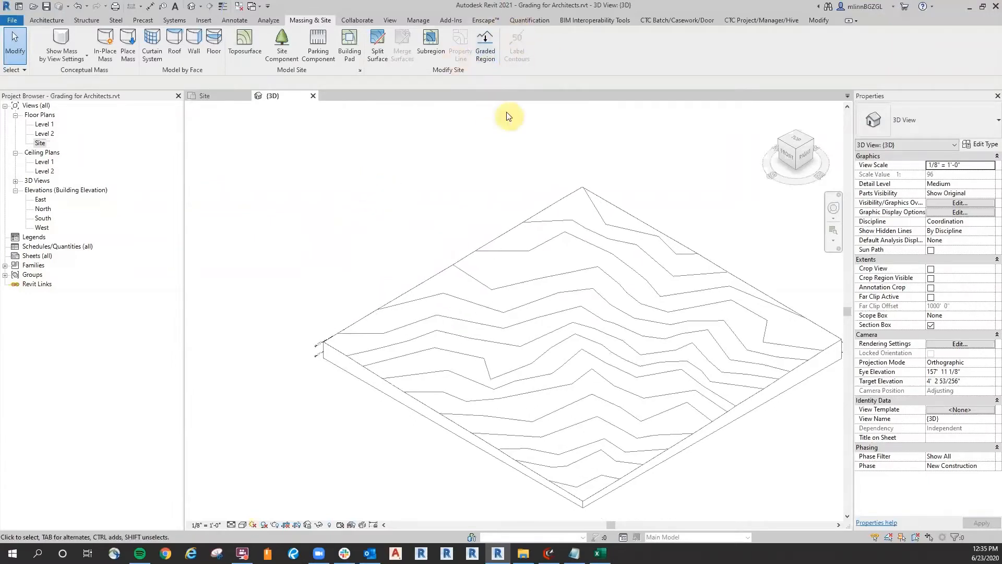
left_click(485, 52)
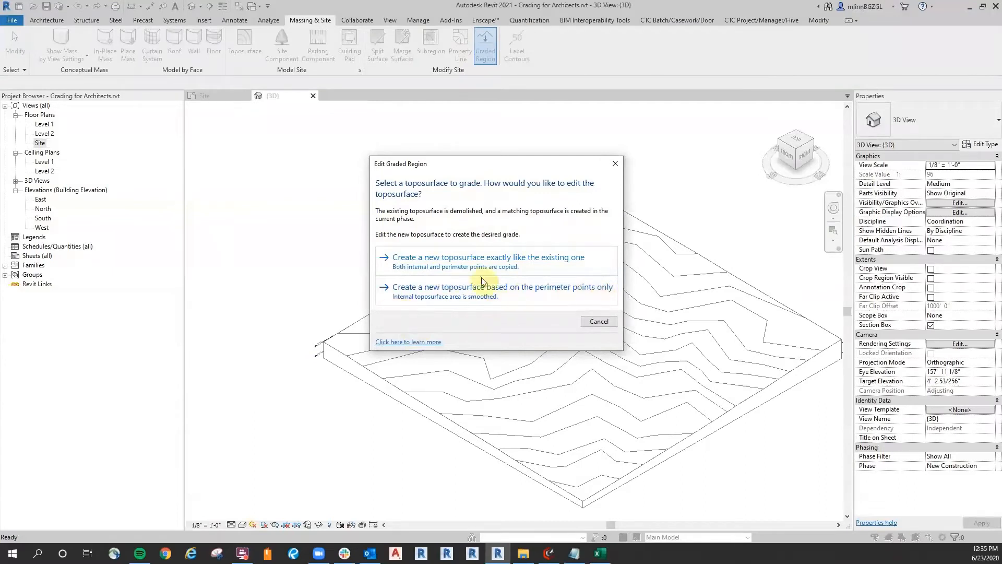
left_click(450, 261)
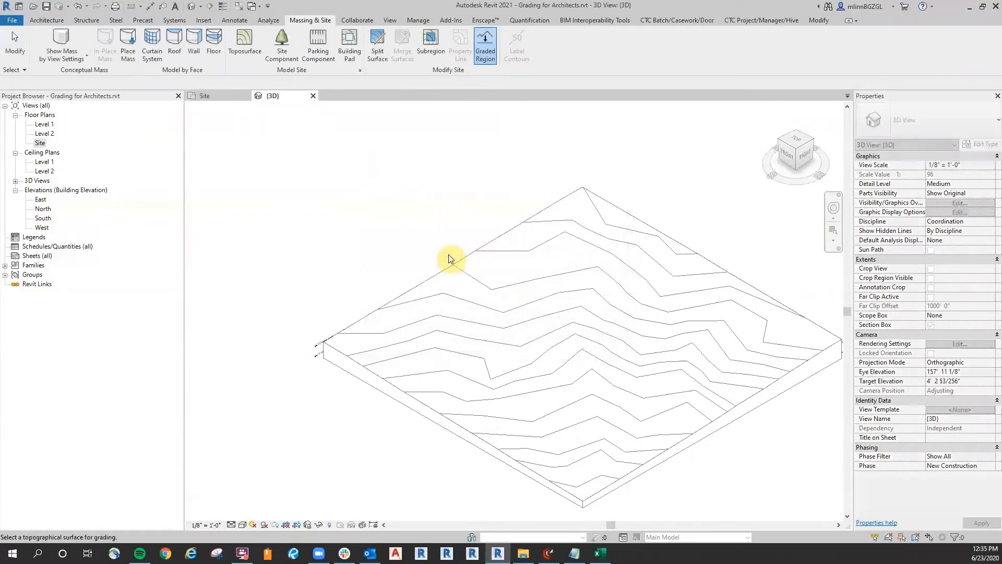
left_click(372, 376)
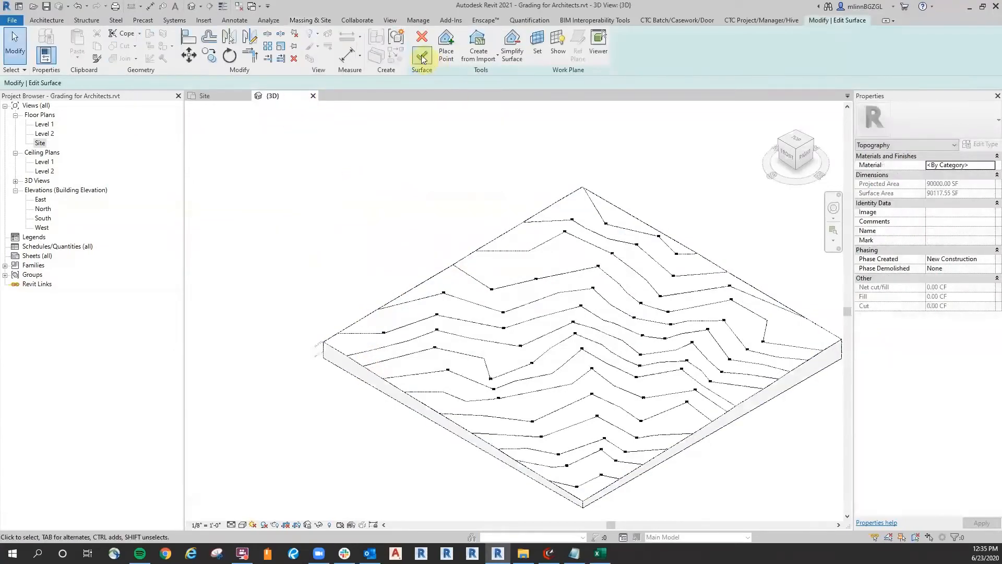
left_click(422, 56)
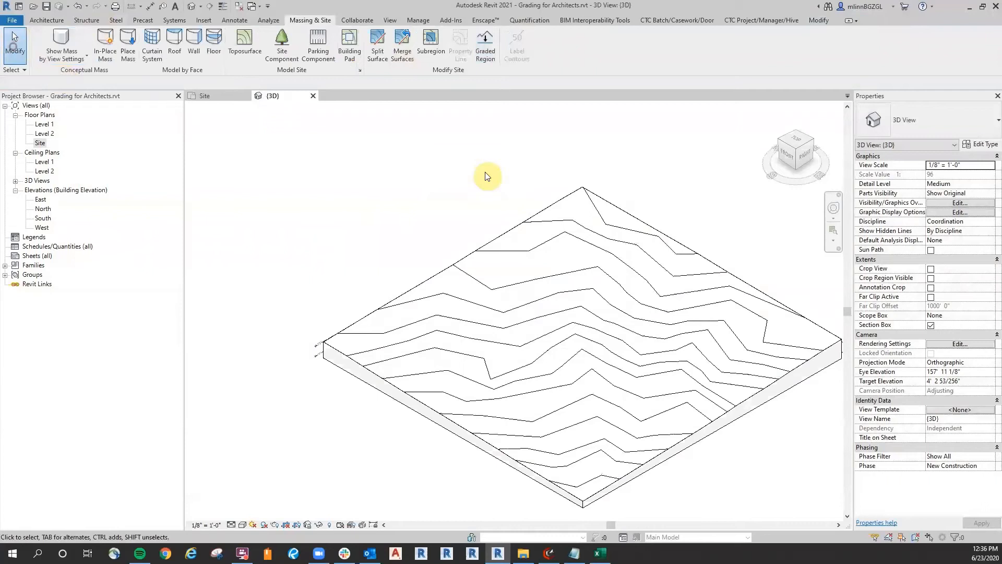
Check the phasing properties of the two overlapping toposurfaces by selecting each one at the cut edge of the terrain.
scroll(729, 405, "up", 6)
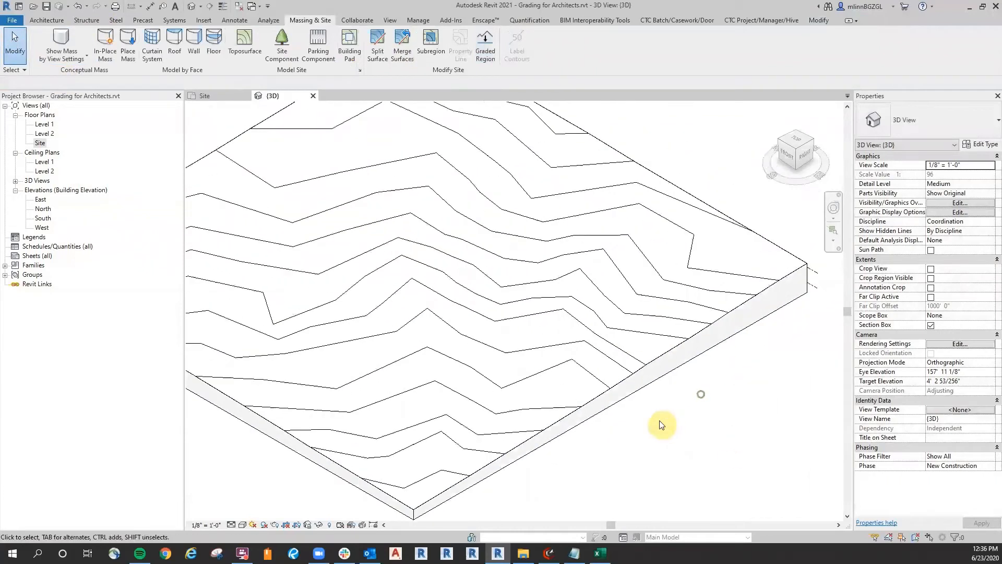
left_click(679, 340)
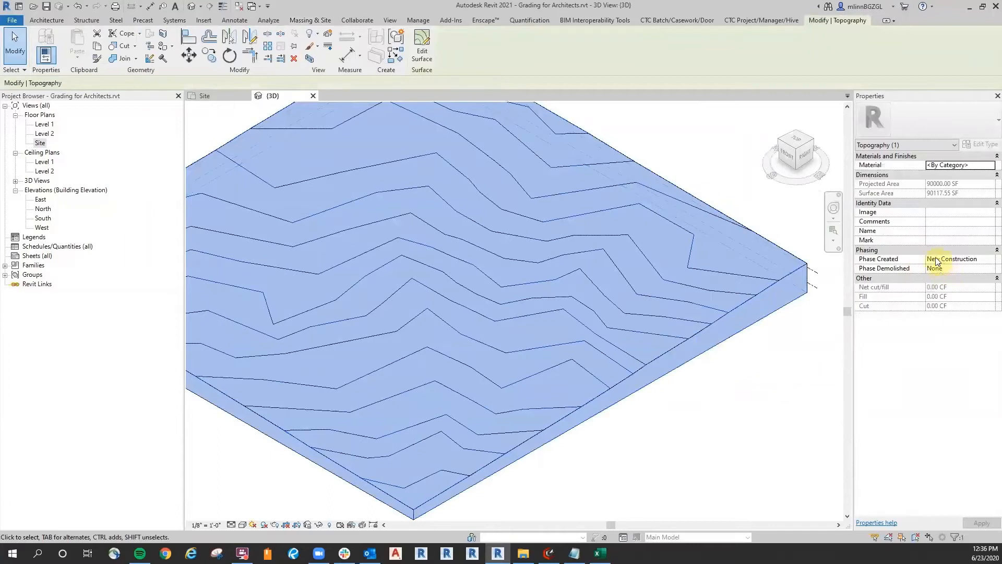
left_click(754, 365)
left_click(688, 342)
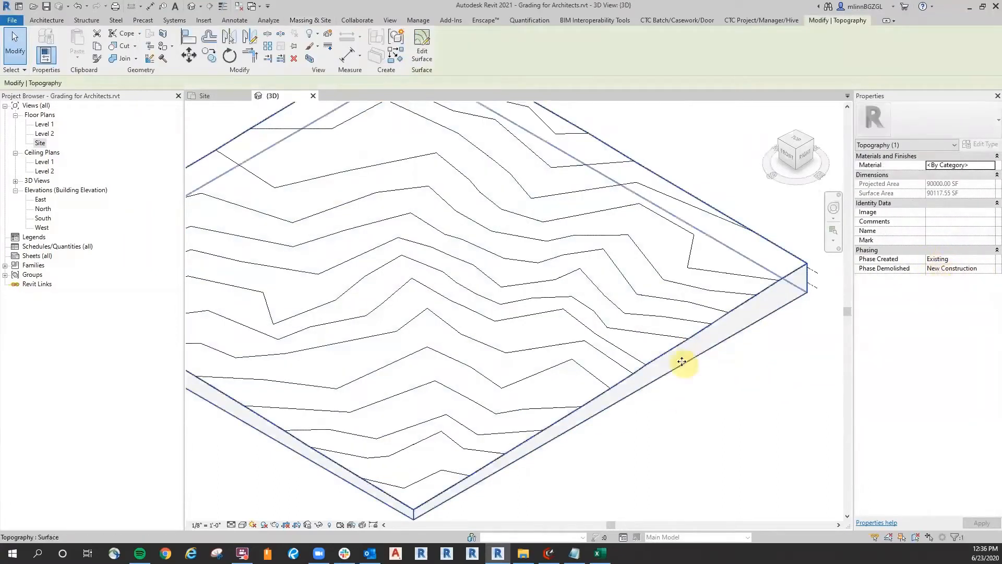
scroll(635, 127, "down", 3)
left_click(233, 161)
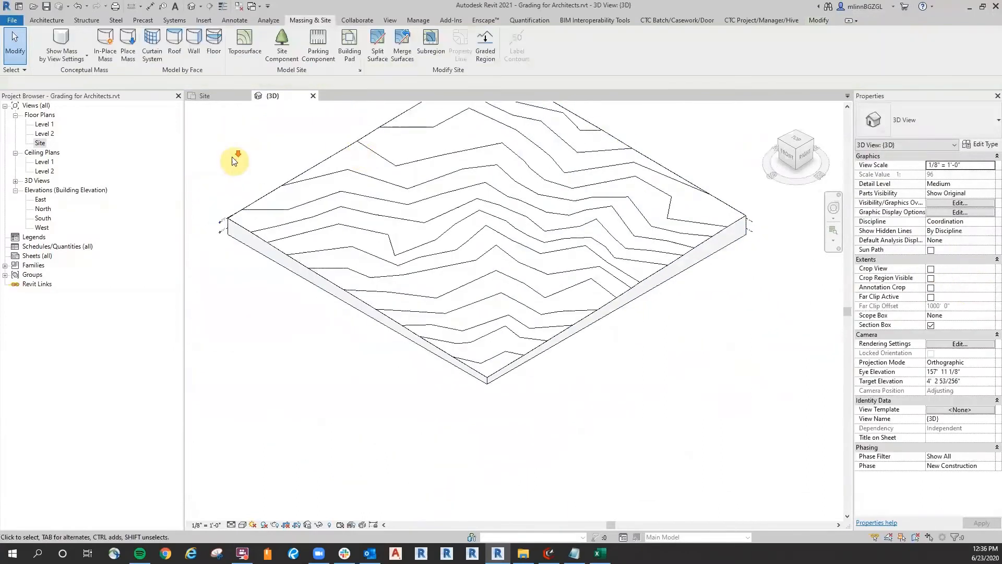
middle_click(271, 228)
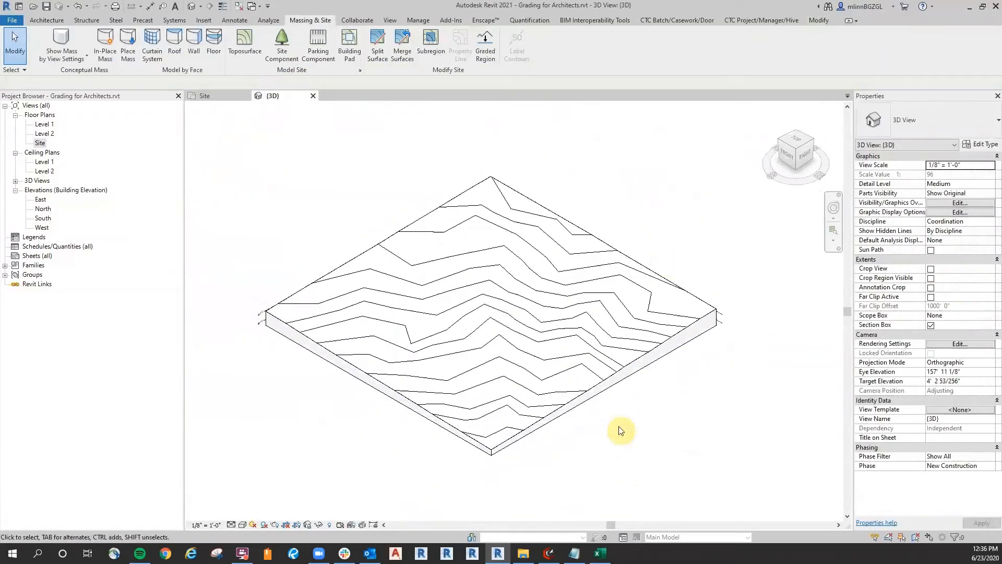
In the Site plan, create a 100' by 50' rectangular building pad on Level 1, tracing the building outline rectangle on the terrain.
left_click(213, 97)
scroll(636, 296, "up", 2)
middle_click_drag(646, 287, 727, 283)
middle_click_drag(257, 205, 275, 199)
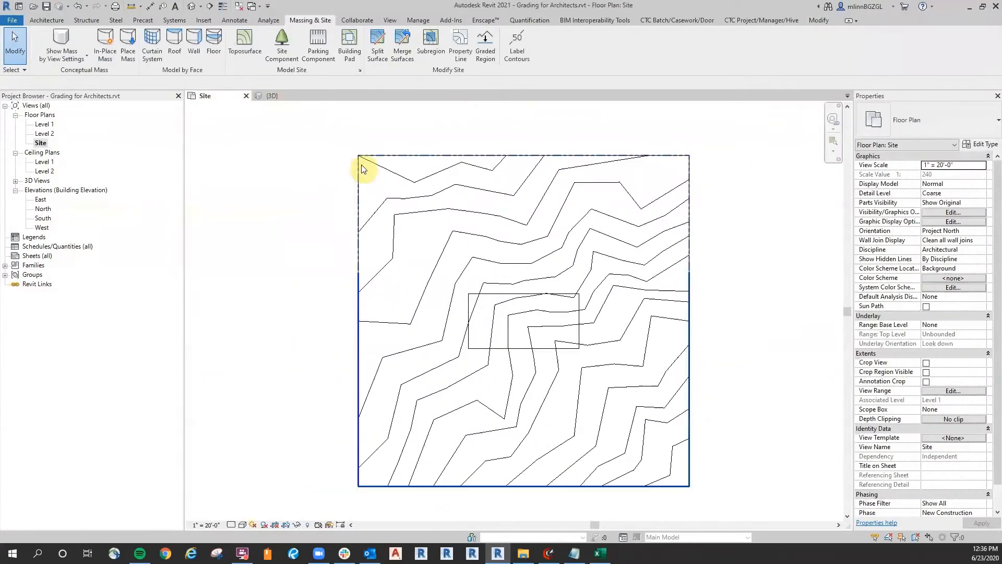
left_click(350, 48)
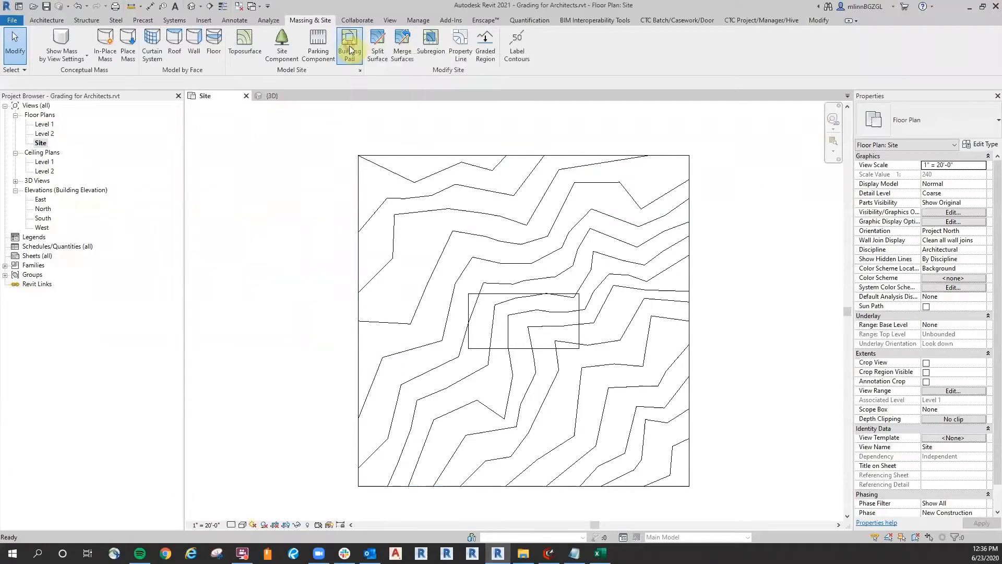
middle_click_drag(293, 245, 296, 233)
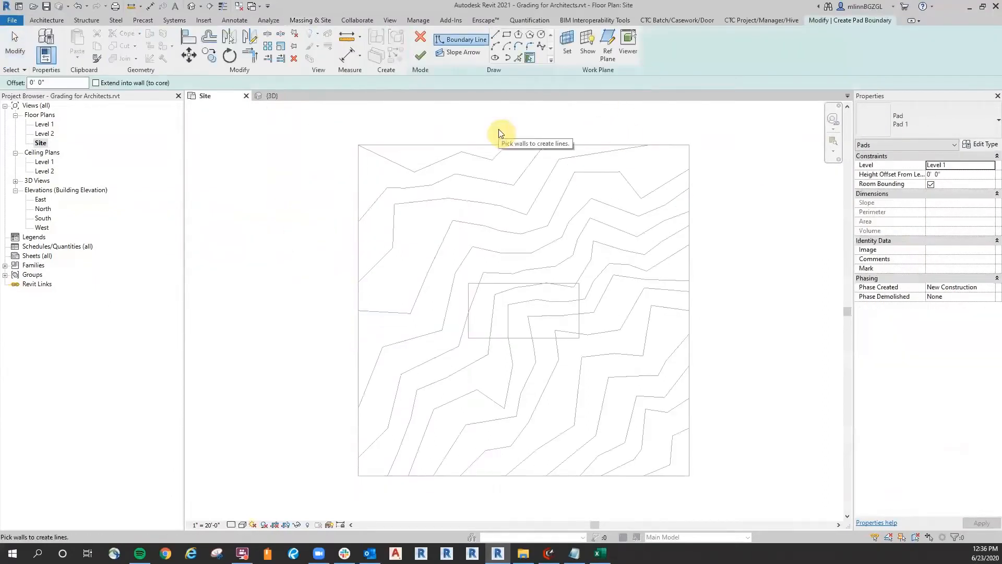
left_click(506, 40)
scroll(495, 289, "up", 5)
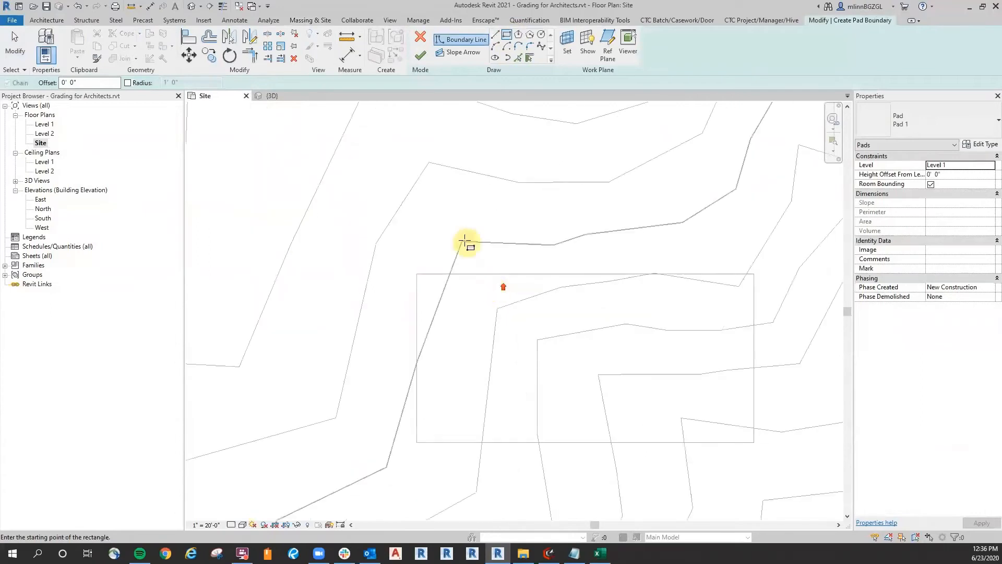
left_click(416, 274)
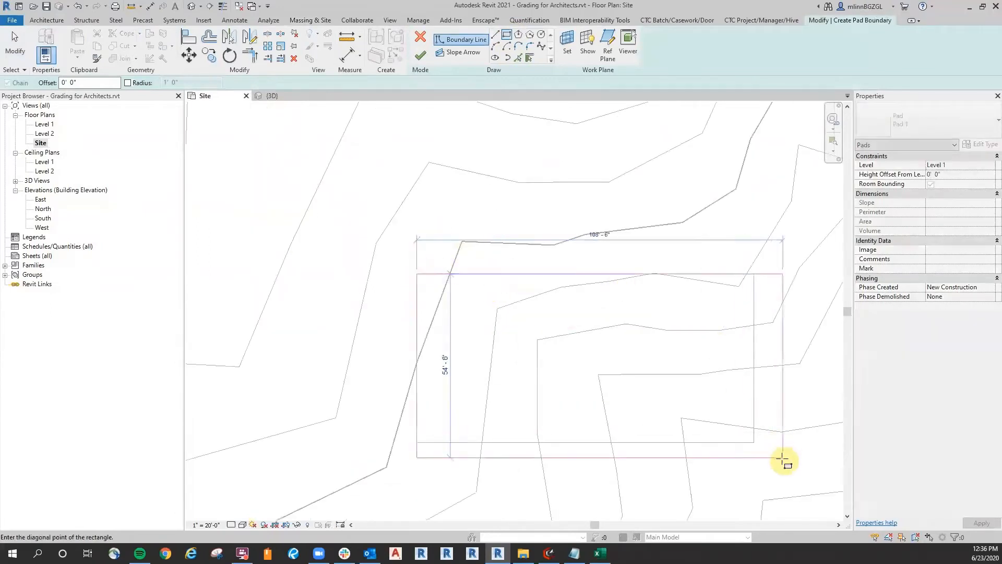
left_click(753, 442)
scroll(590, 338, "down", 2)
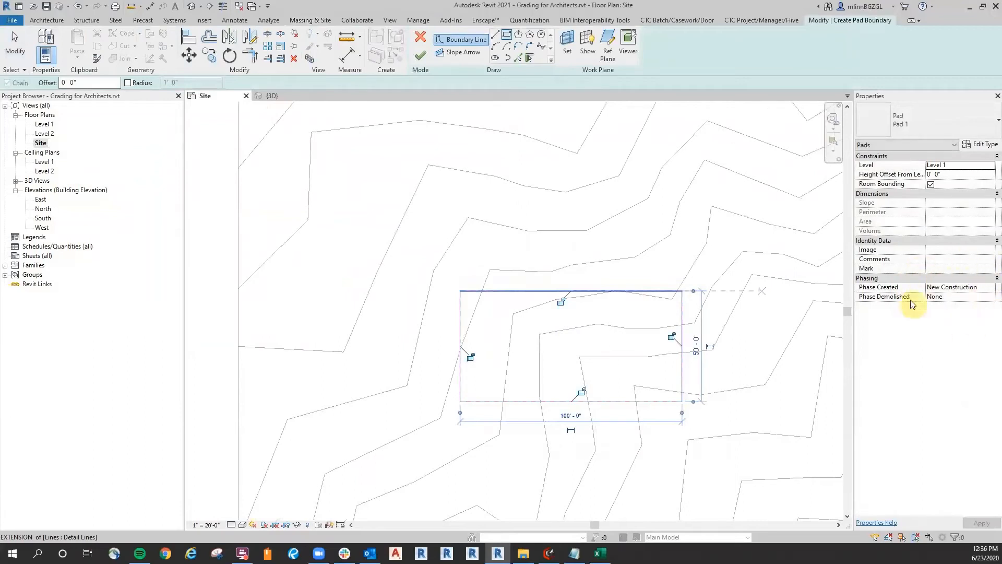
left_click(420, 55)
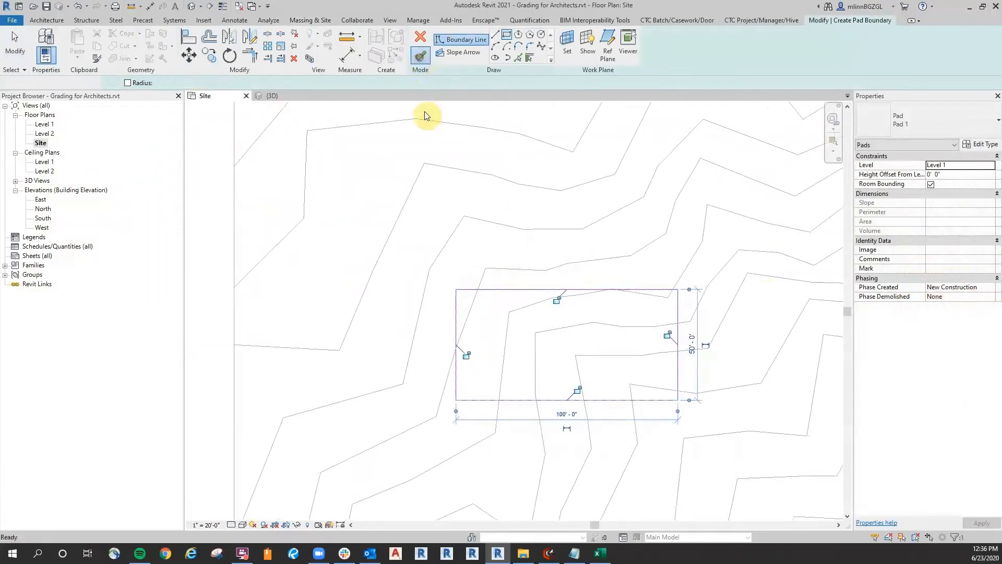
scroll(519, 228, "down", 3)
left_click(324, 220)
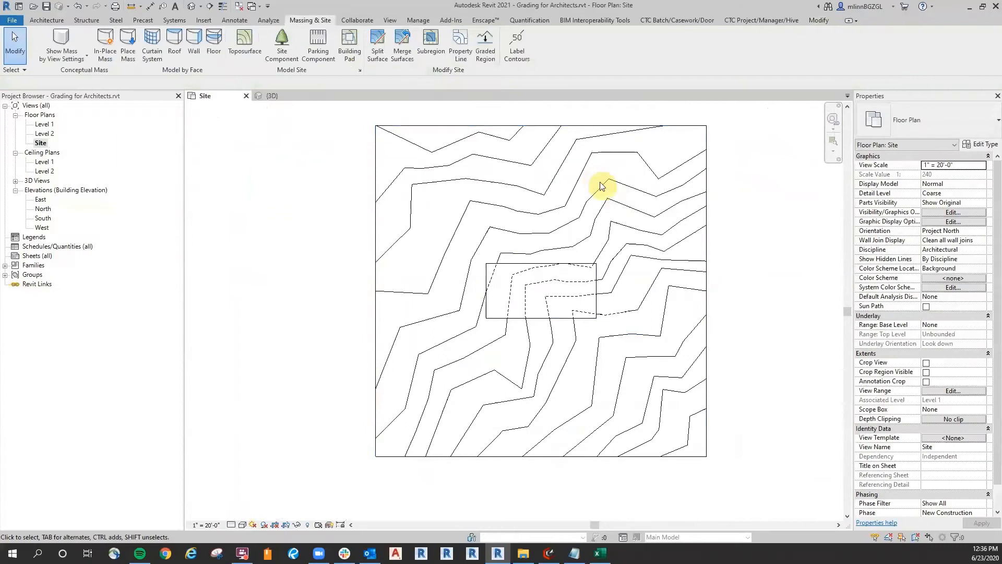
right_click(603, 190)
mouse_move(686, 252)
left_click(771, 261)
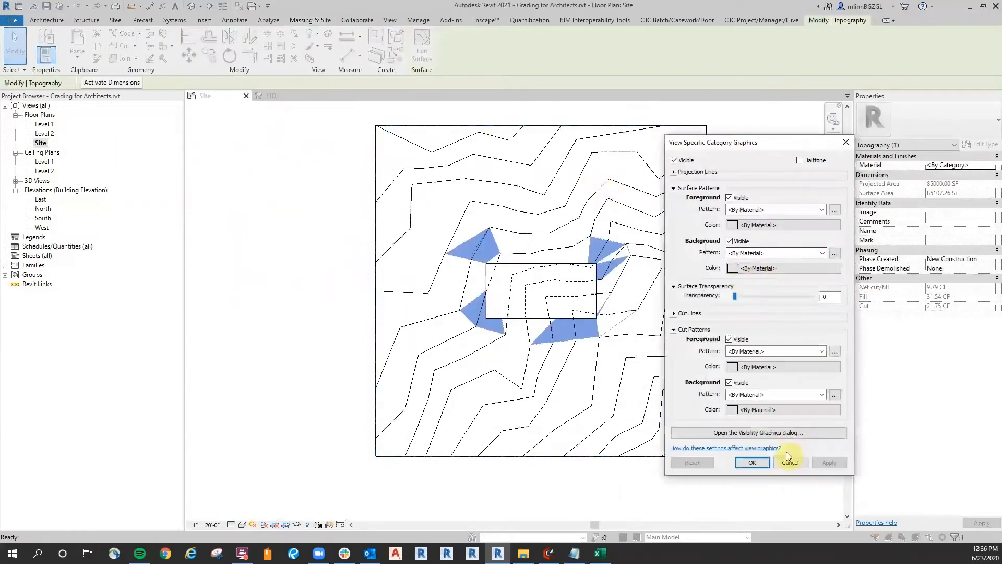
left_click(739, 463)
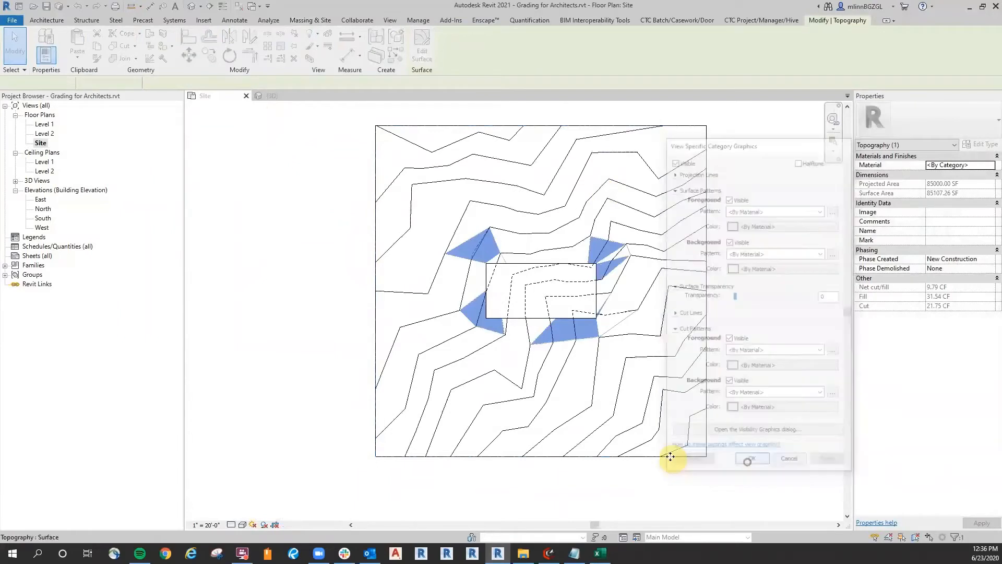
left_click(259, 314)
middle_click_drag(778, 297, 726, 316)
scroll(730, 324, "up", 1)
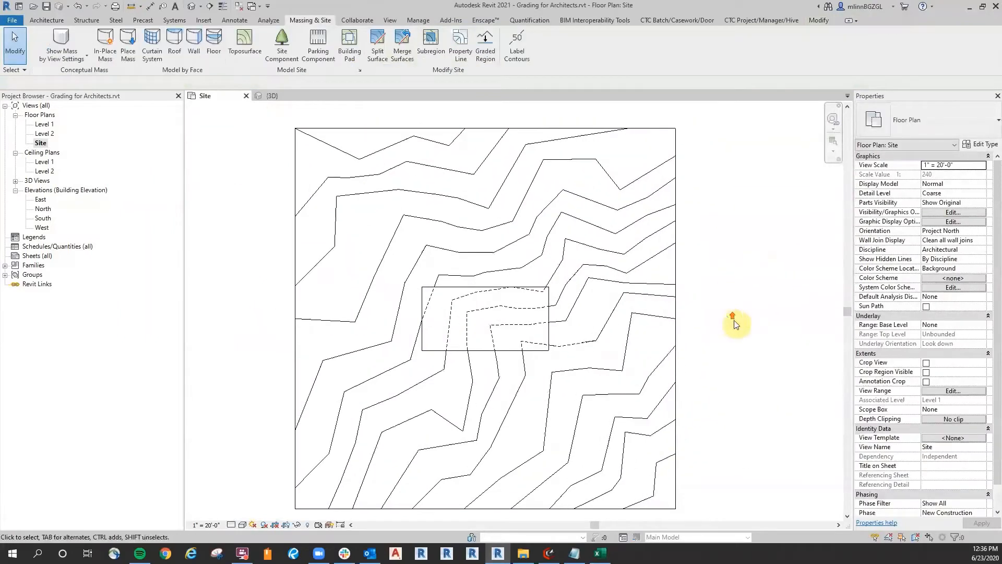
Examine the building pad and the overlapping contours around it in the 3D view from a lower angle.
left_click(279, 97)
scroll(682, 435, "up", 3)
middle_click_drag(630, 425, 637, 334, "shift")
scroll(351, 264, "up", 4)
scroll(330, 241, "up", 3)
middle_click_drag(449, 221, 477, 339)
scroll(478, 340, "down", 4)
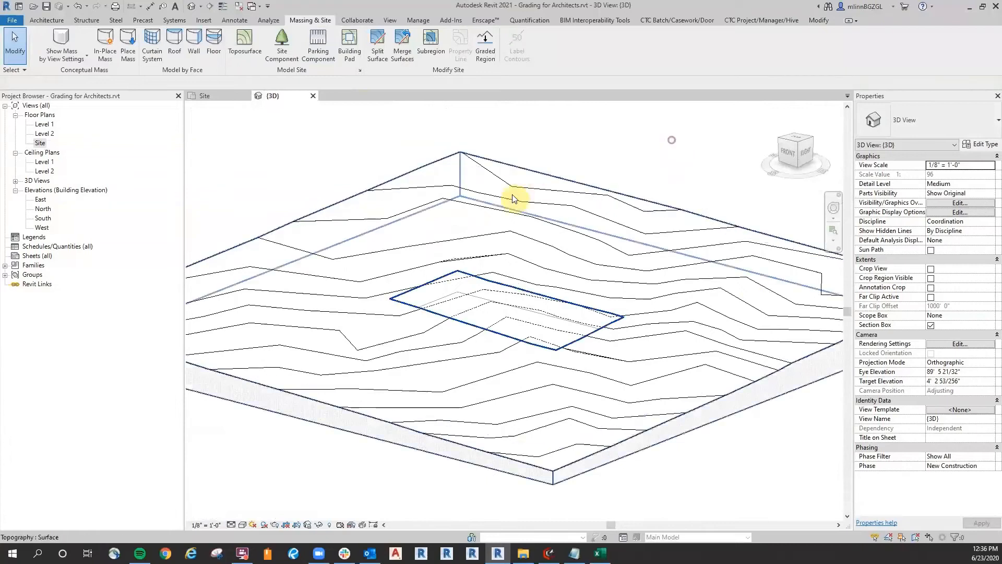
scroll(480, 328, "up", 3)
scroll(720, 329, "down", 4)
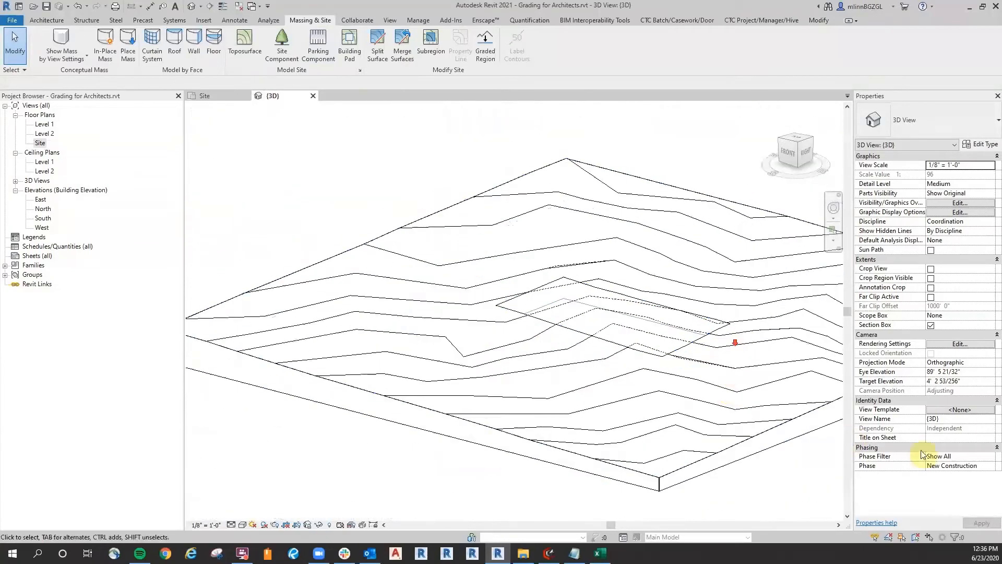
Set the 3D view's Phase Filter to Show Complete.
left_click(988, 456)
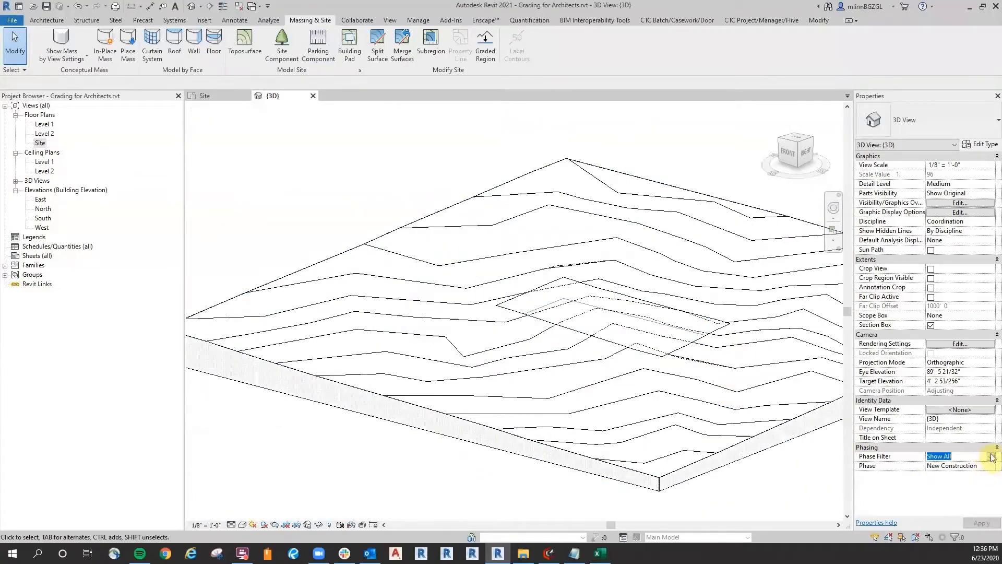
left_click(991, 457)
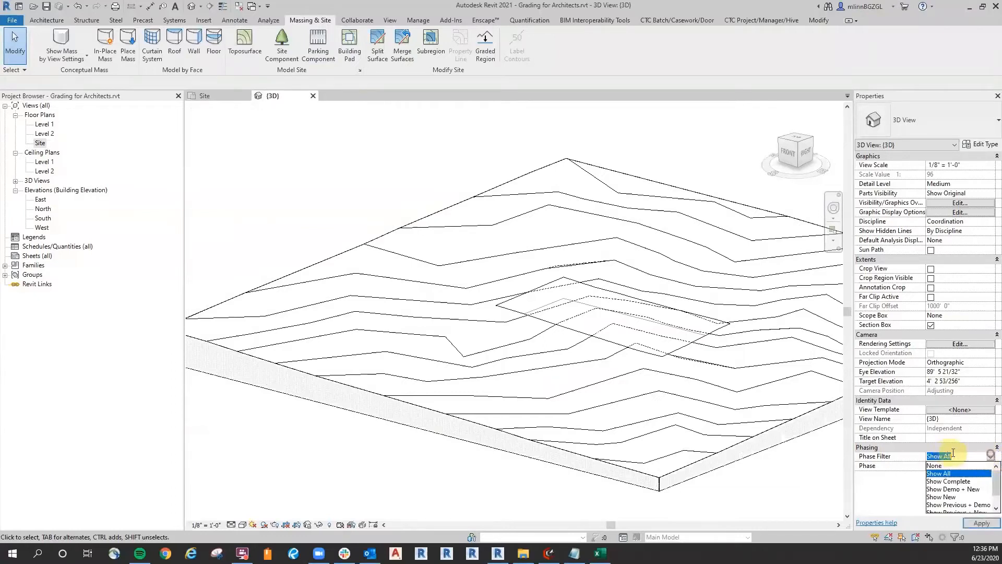
left_click(949, 482)
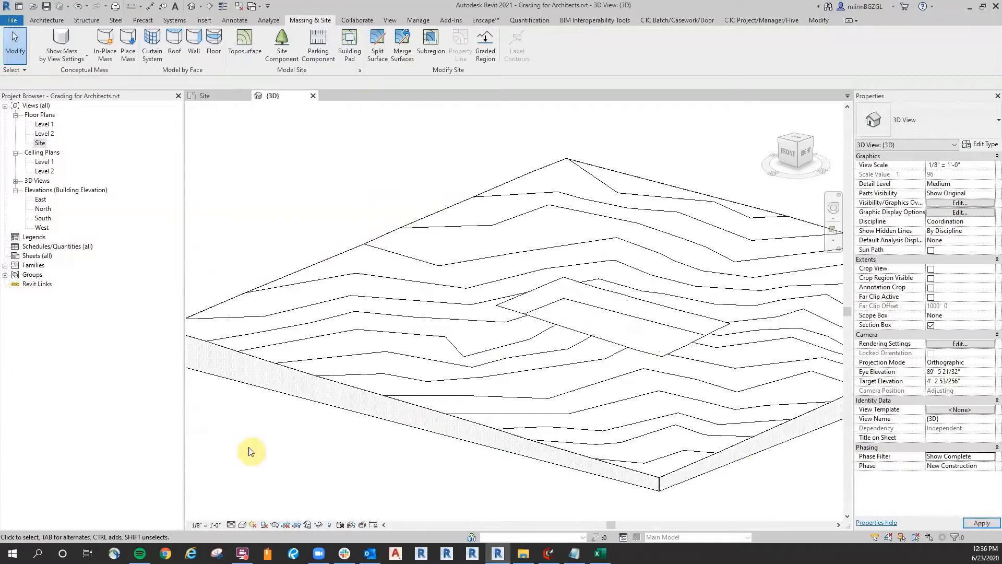
Set the building pad's Height Offset From Level to 10' and inspect its edges against the terrain from several sides.
scroll(252, 452, "down", 2)
scroll(447, 335, "up", 5)
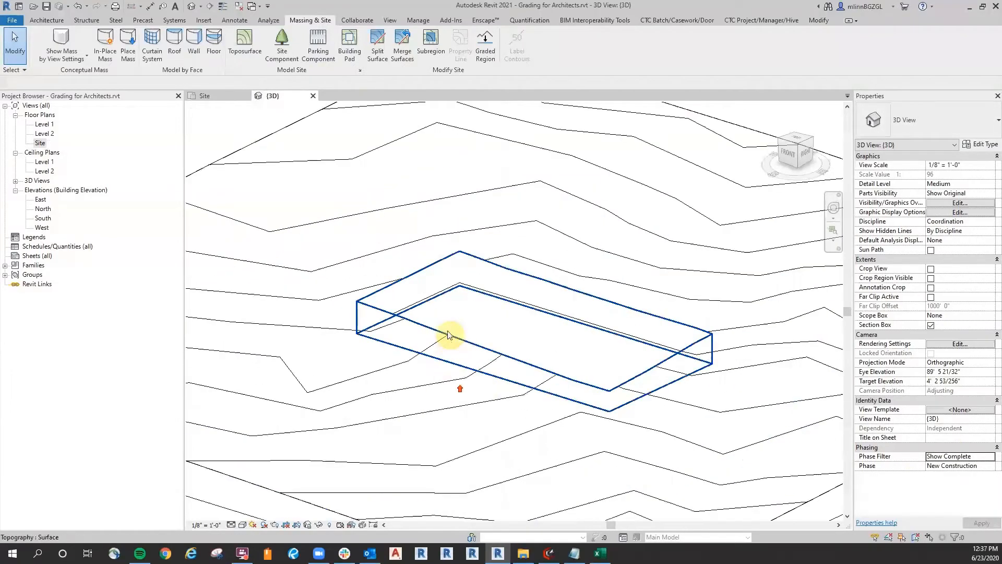
left_click(489, 292)
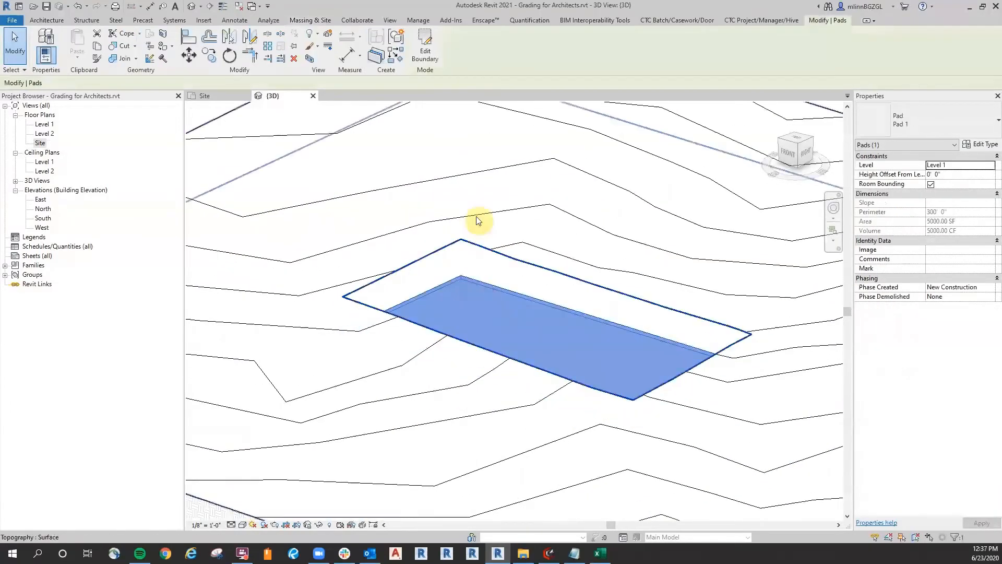
scroll(477, 219, "down", 2)
middle_click_drag(653, 336, 640, 367)
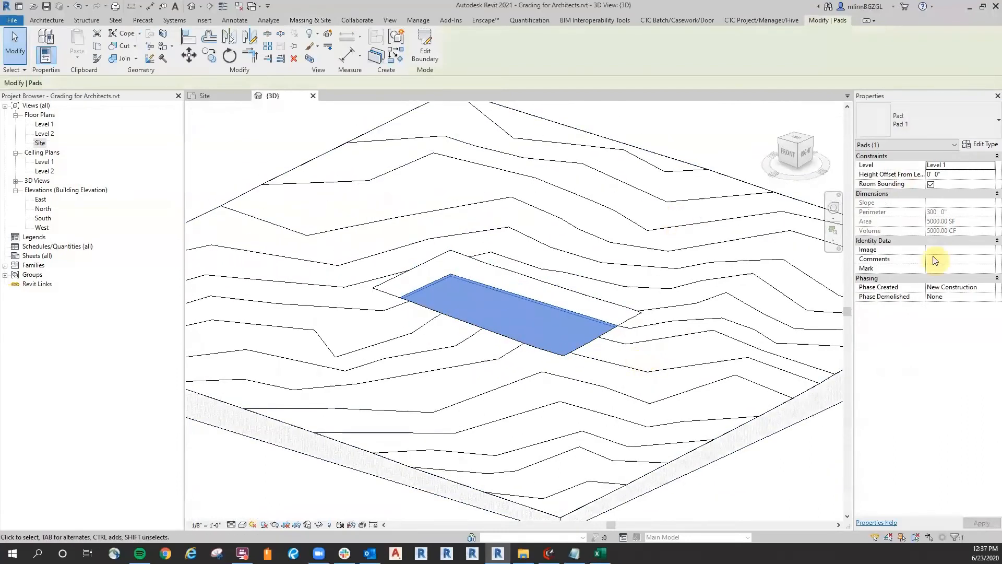
left_click(948, 176)
type("10")
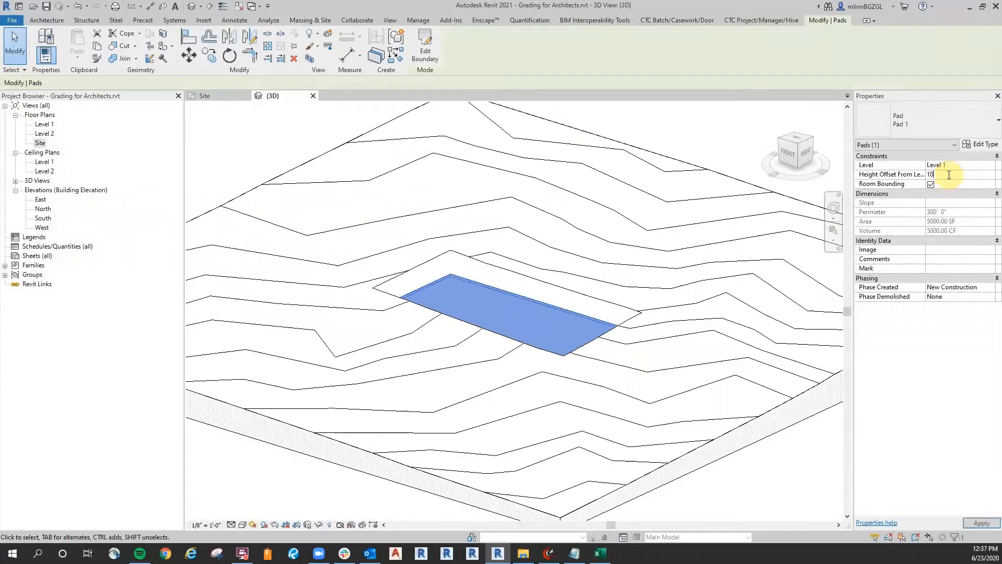
scroll(600, 269, "up", 4)
scroll(614, 285, "up", 2)
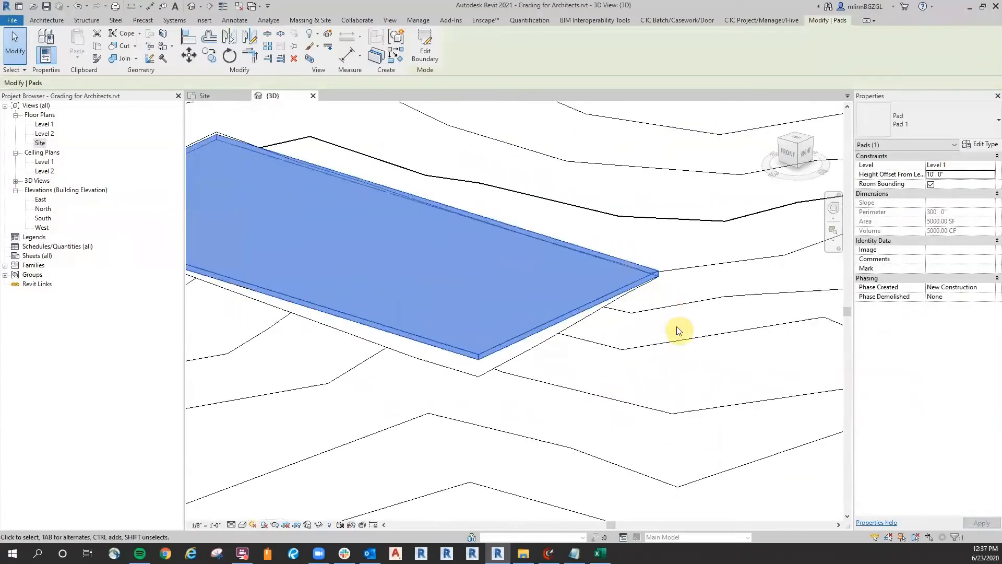
scroll(352, 160, "down", 3)
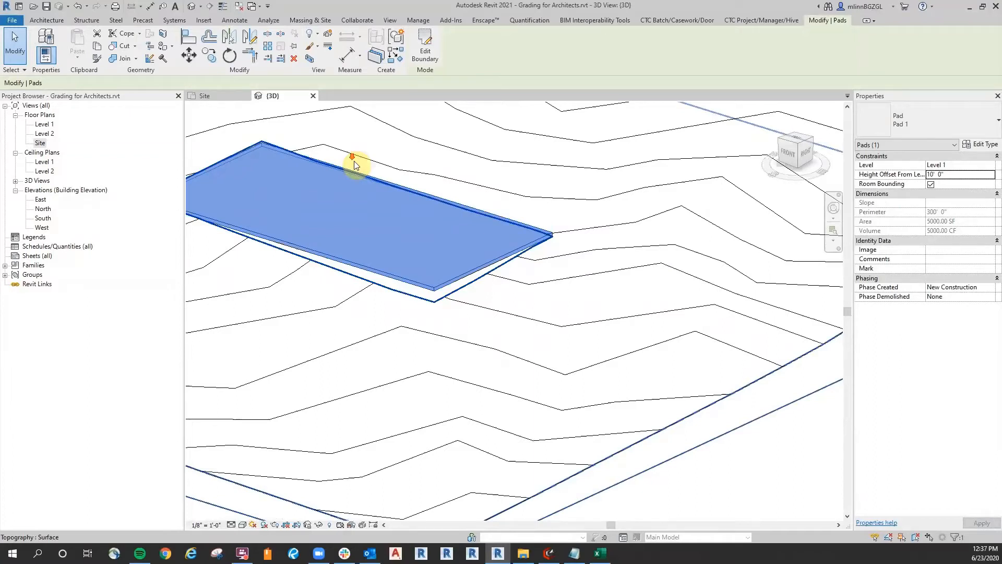
middle_click_drag(327, 214, 474, 325, "shift")
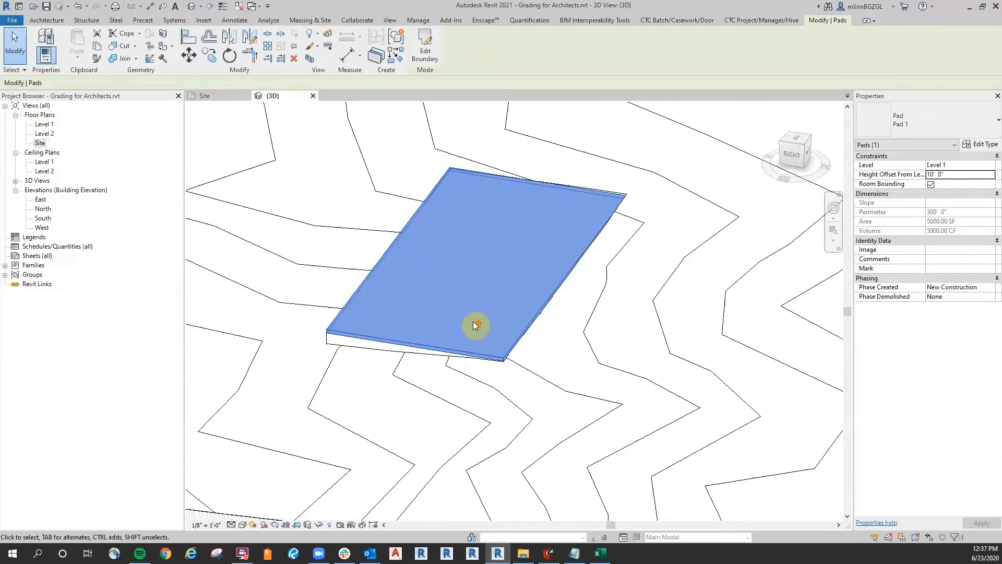
scroll(472, 321, "up", 5)
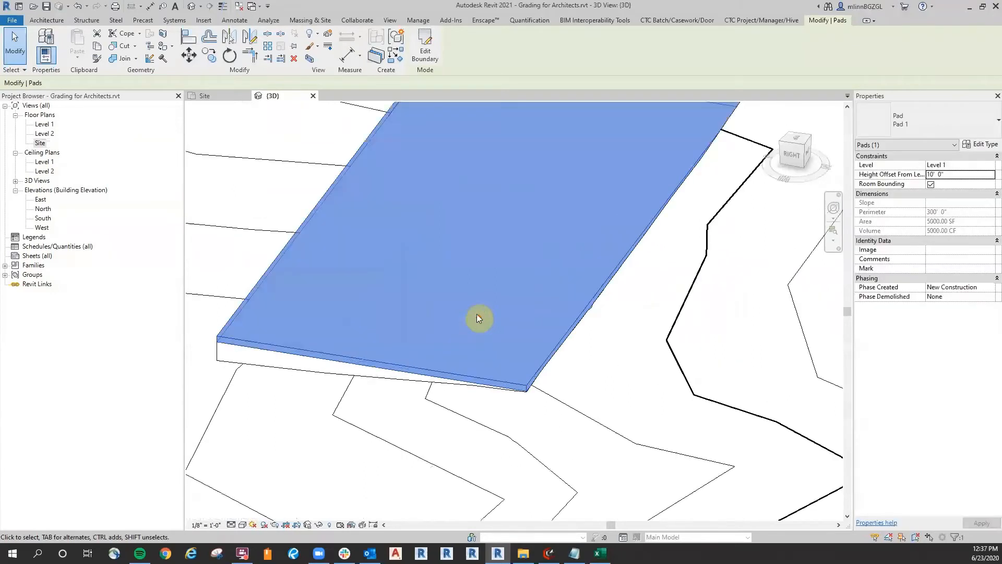
Deselect the building pad and review the pad and the whole site in the 3D view.
scroll(531, 235, "down", 6)
middle_click_drag(453, 274, 509, 290, "shift")
middle_click_drag(510, 291, 549, 301, "shift")
left_click(512, 280)
scroll(530, 298, "down", 2)
scroll(554, 282, "down", 2)
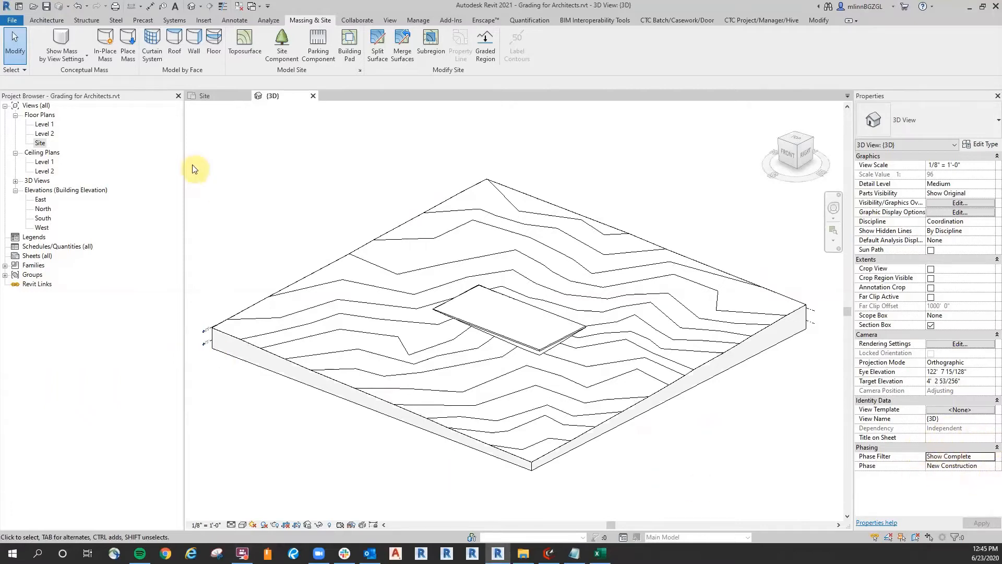
Set the Site plan's Phase Filter to Show Complete and bring the whole terrain into view.
left_click(204, 101)
scroll(486, 287, "up", 4)
scroll(618, 313, "down", 3)
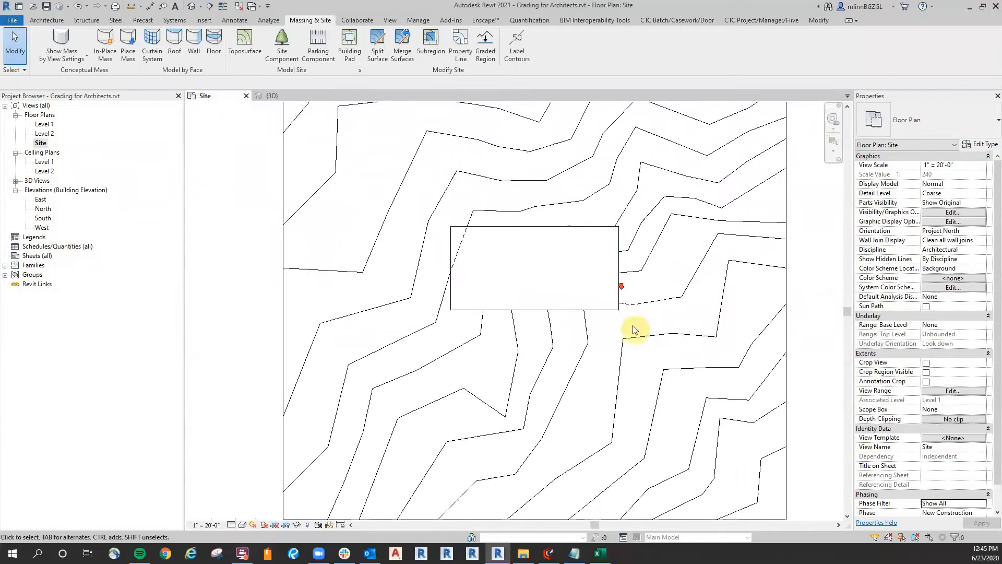
scroll(960, 473, "down", 2)
left_click(981, 485)
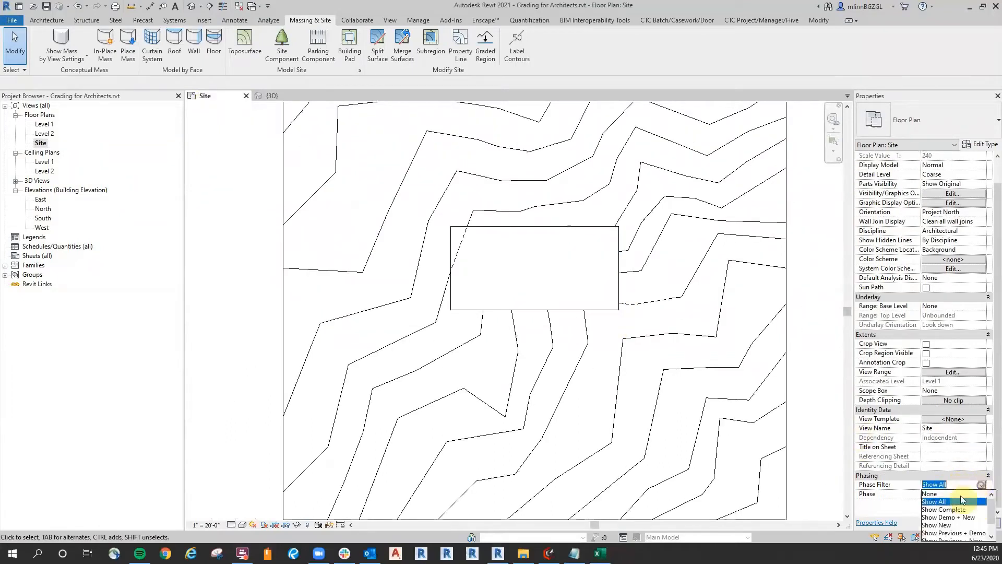
left_click(952, 509)
scroll(543, 276, "down", 3)
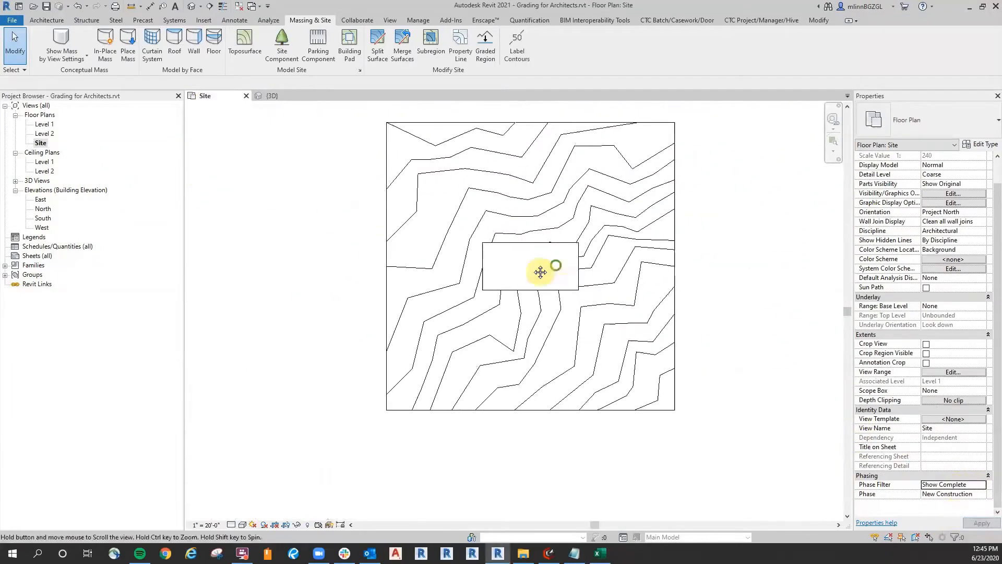
middle_click_drag(659, 239, 665, 248)
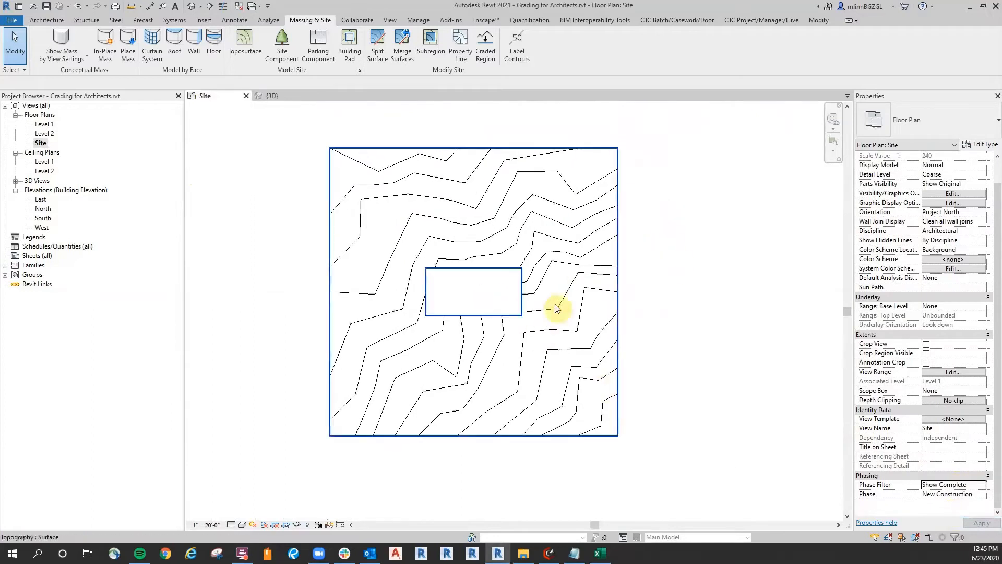
Check the building pad's level and height offset in the 3D view, then deselect it.
left_click(269, 96)
scroll(646, 409, "up", 4)
left_click(461, 289)
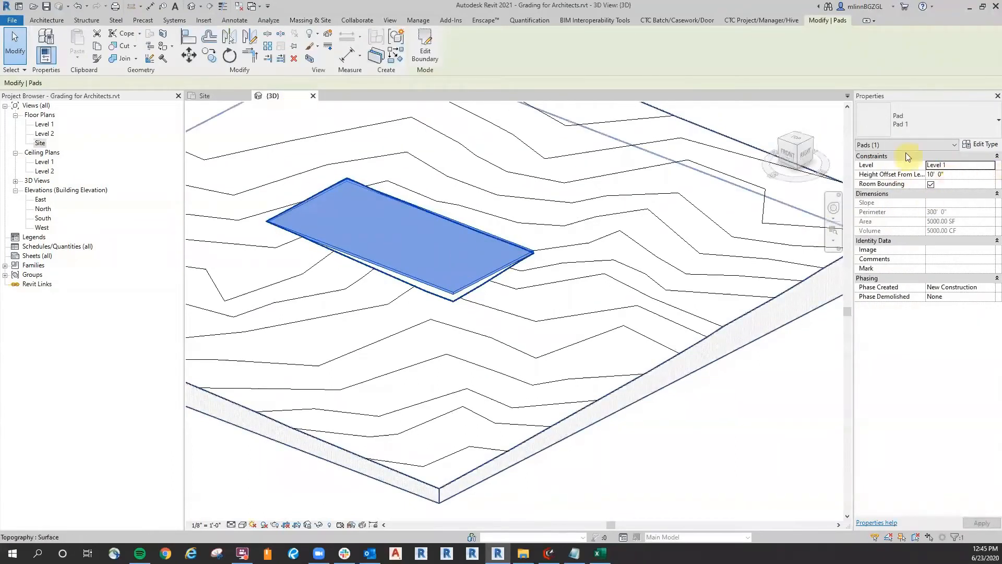
scroll(721, 422, "down", 1)
left_click(716, 420)
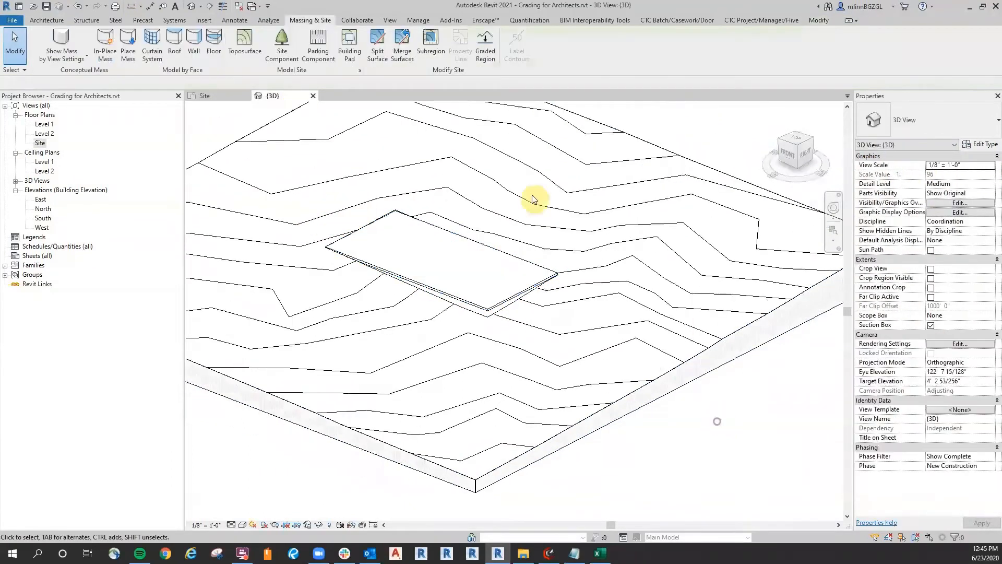
middle_click_drag(491, 175, 514, 168)
In the Site plan, edit the new-construction toposurface and delete the interior points under and just beside the building pad.
left_click(205, 95)
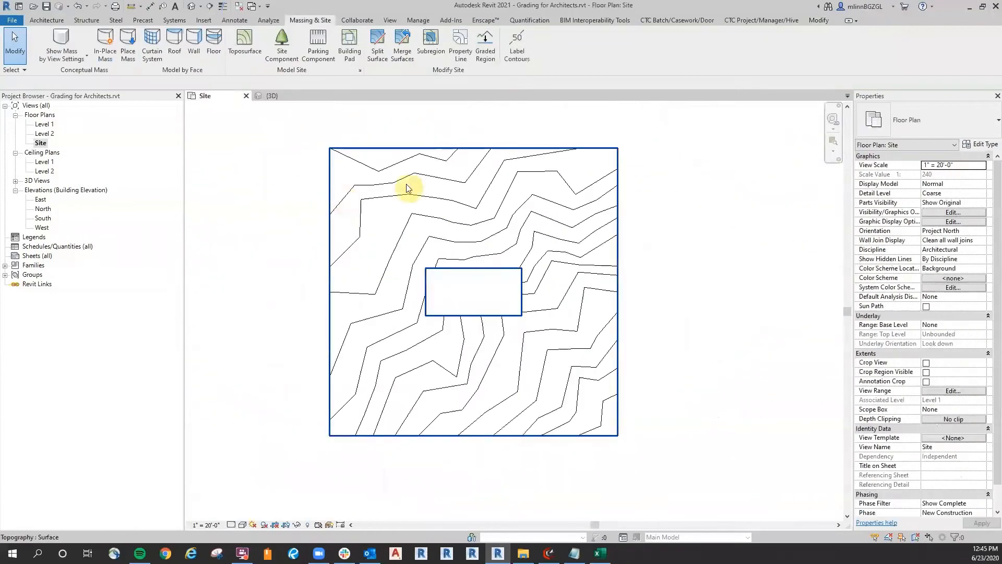
left_click(548, 251)
middle_click_drag(692, 312, 713, 332)
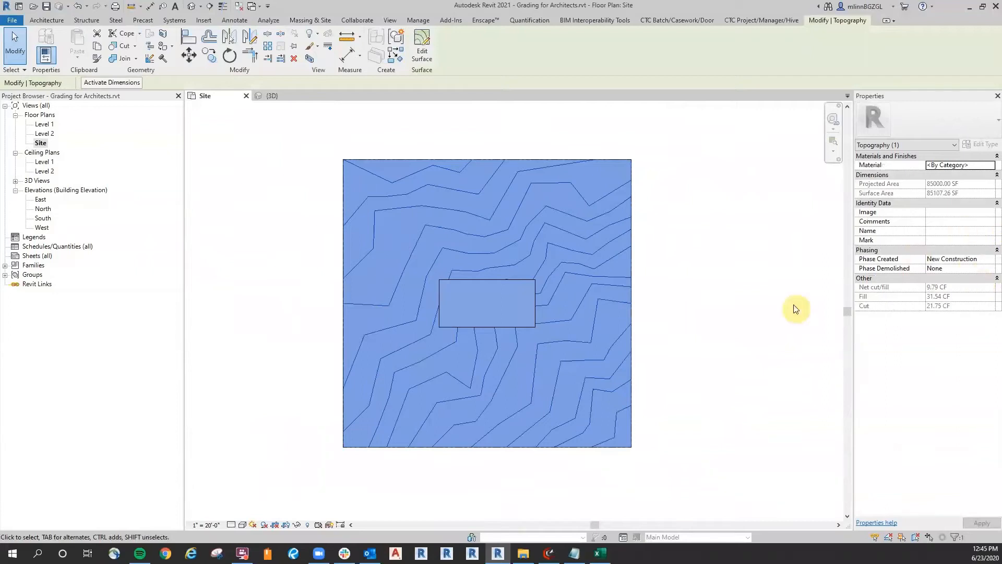
left_click(422, 50)
scroll(457, 296, "up", 4)
scroll(401, 268, "down", 2)
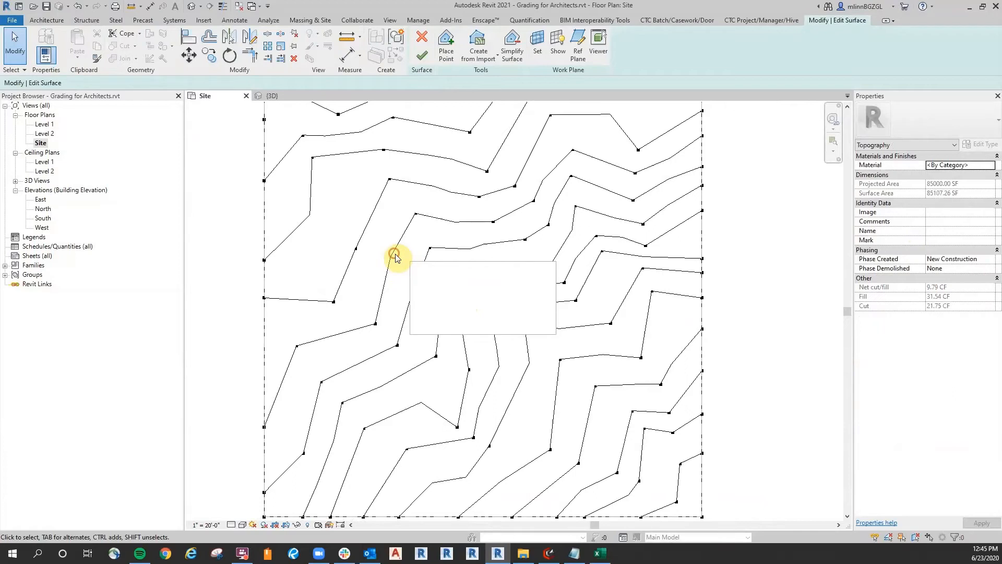
left_click_drag(394, 254, 581, 339)
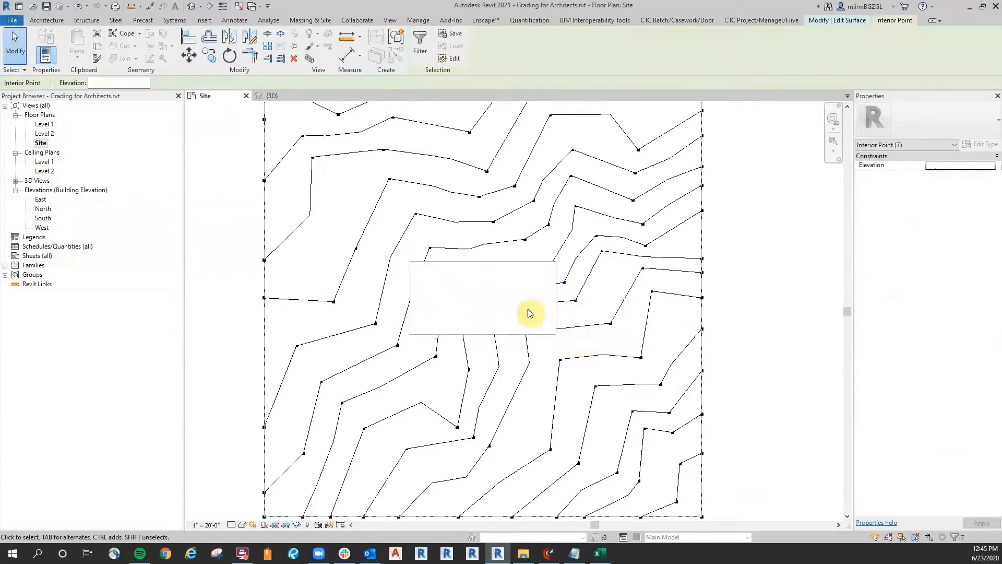
key("Delete")
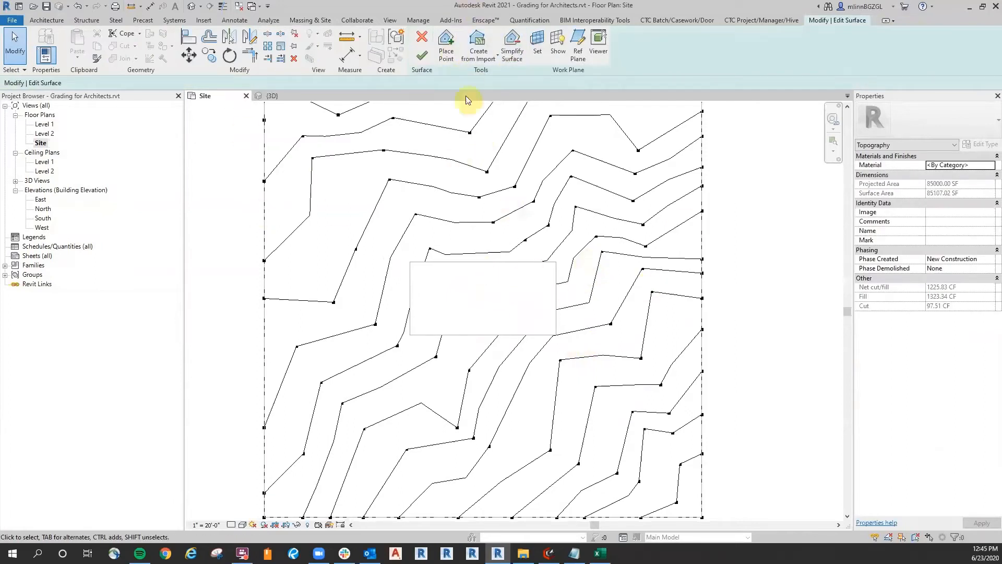
Place surface points at an absolute elevation of 9' 6" on the four corners of the building pad outline.
left_click(446, 51)
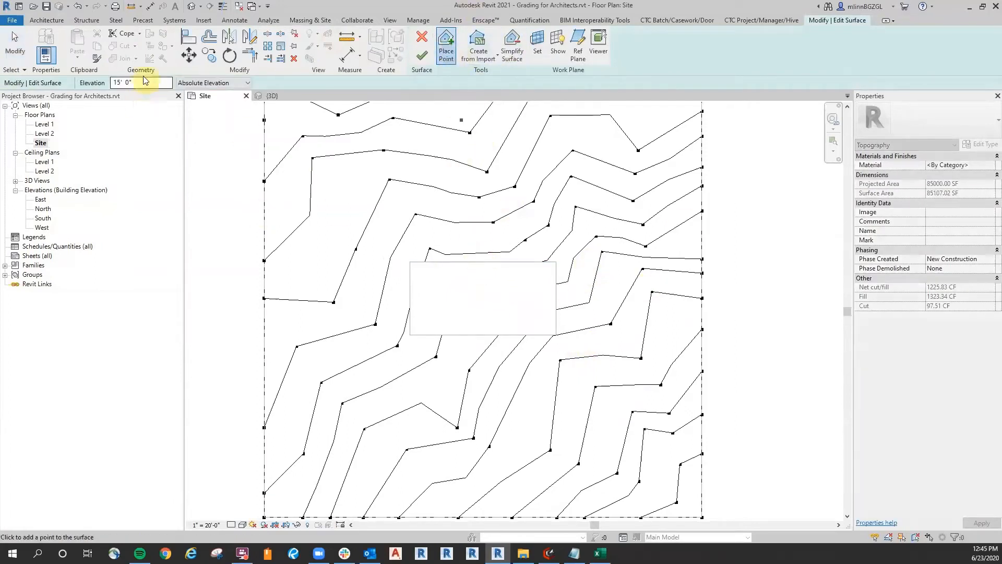
left_click_drag(140, 84, 87, 78)
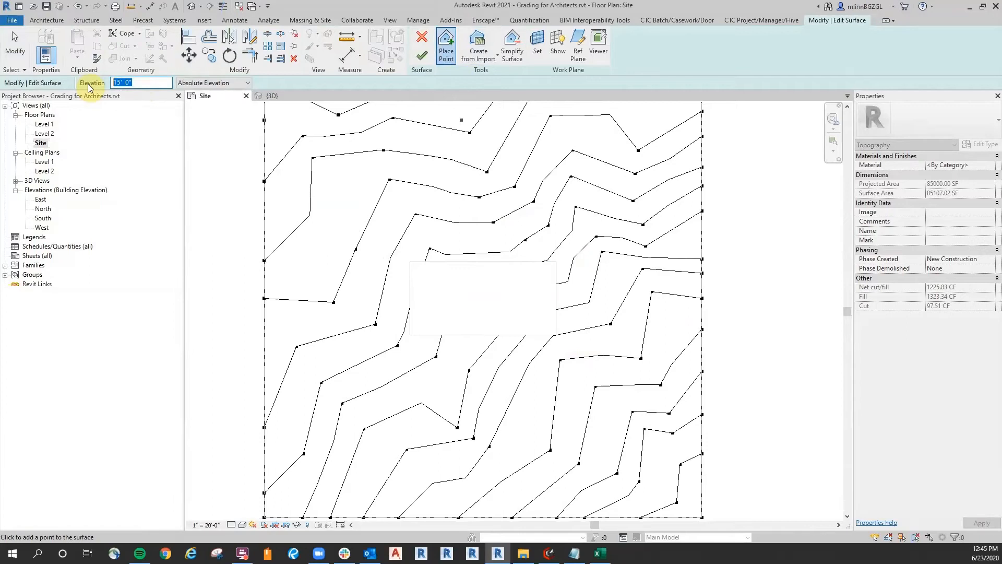
type("9 6")
scroll(469, 307, "up", 3)
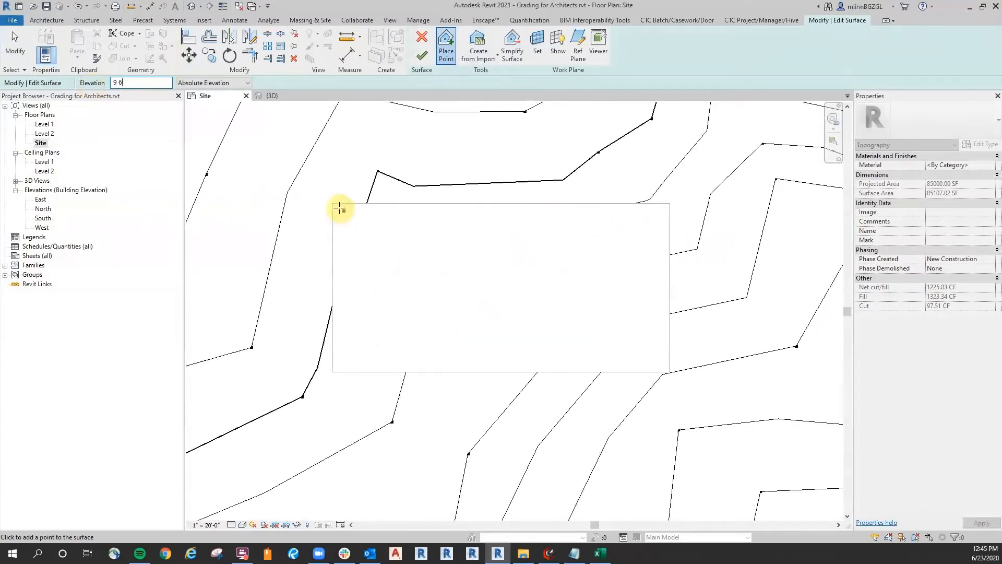
left_click(333, 203)
left_click(670, 203)
left_click(670, 372)
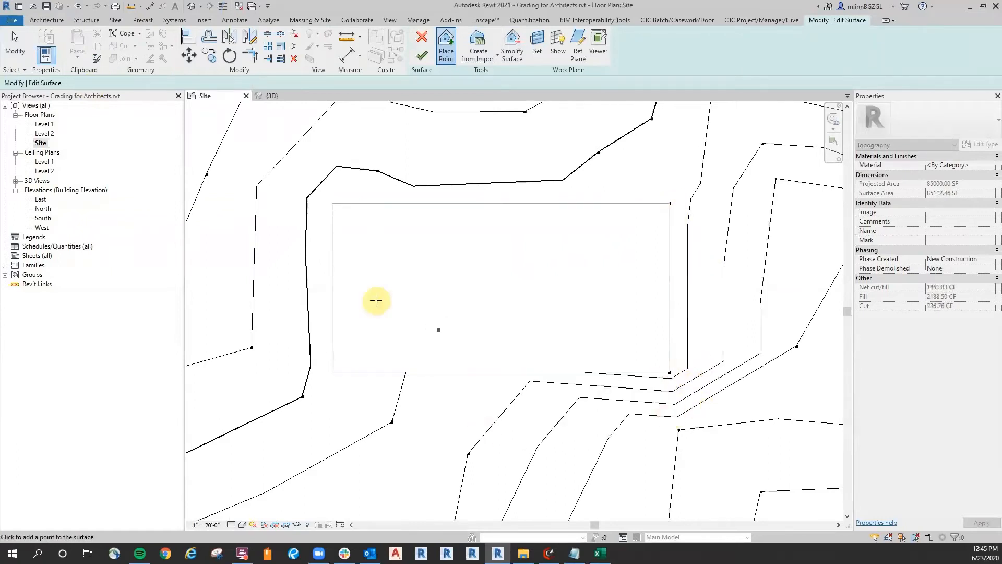
left_click(330, 372)
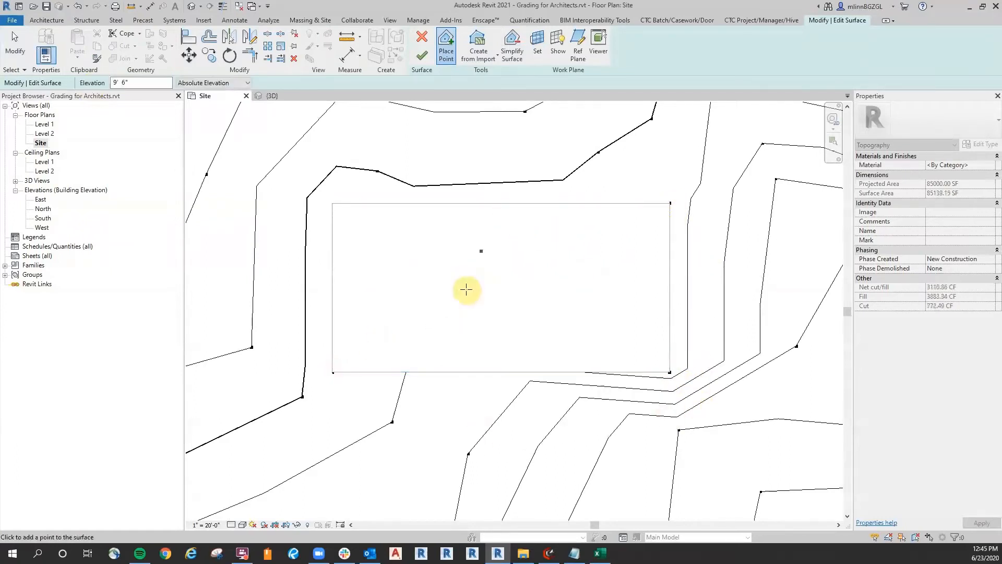
Add 9' 6" surface points at the midpoints of the pad outline's two long edges and finish the surface edit.
left_click(500, 373)
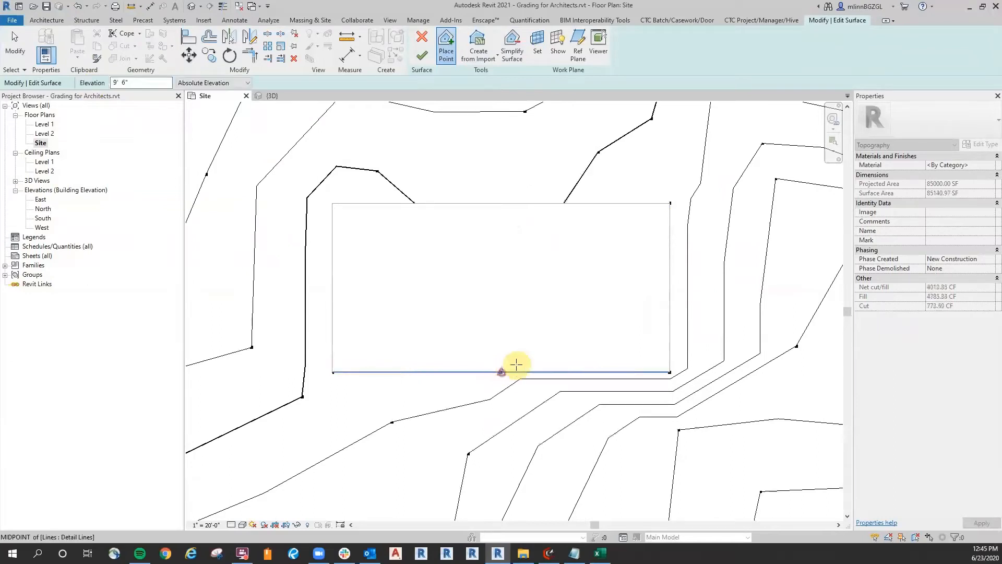
left_click(496, 202)
scroll(469, 257, "down", 2)
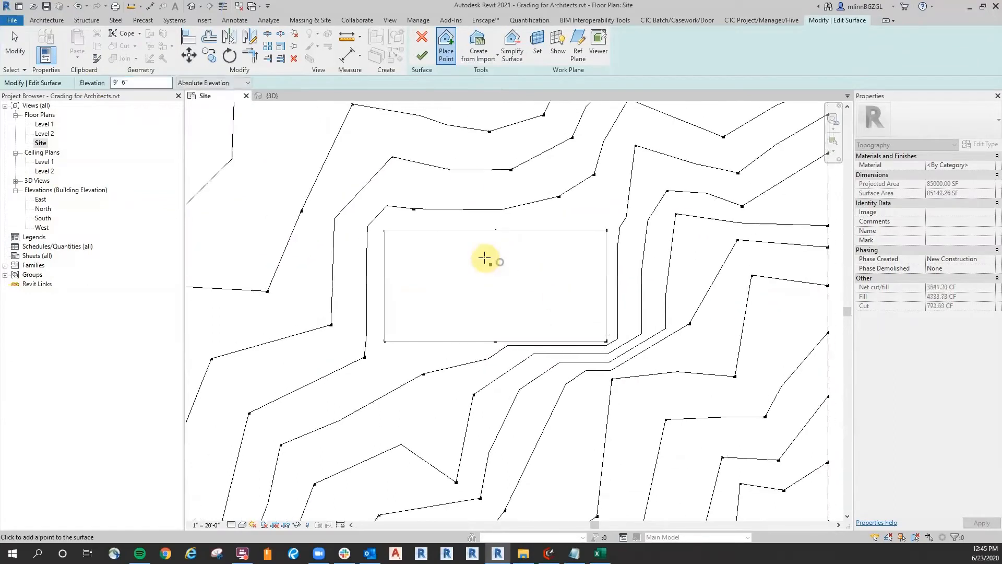
left_click(14, 45)
left_click(422, 55)
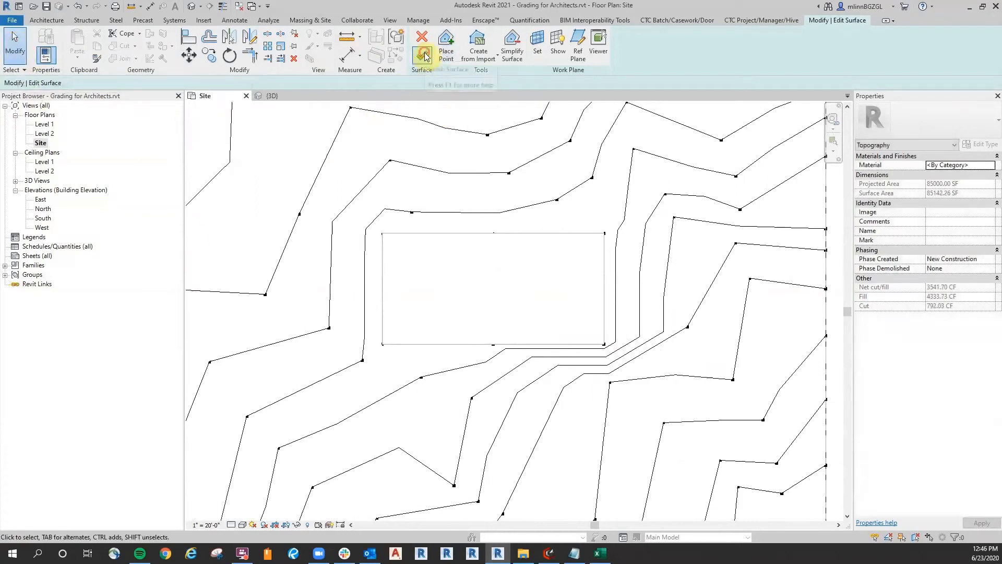
left_click(569, 317)
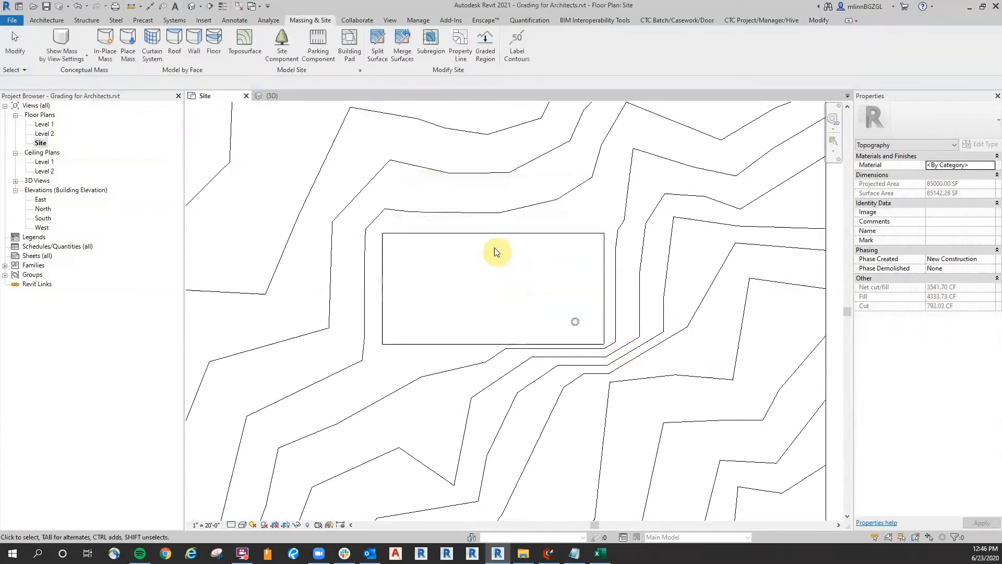
Examine the regraded terrain around the building pad in the 3D view, close up and as a whole.
left_click(492, 253)
scroll(485, 252, "down", 2)
left_click(271, 96)
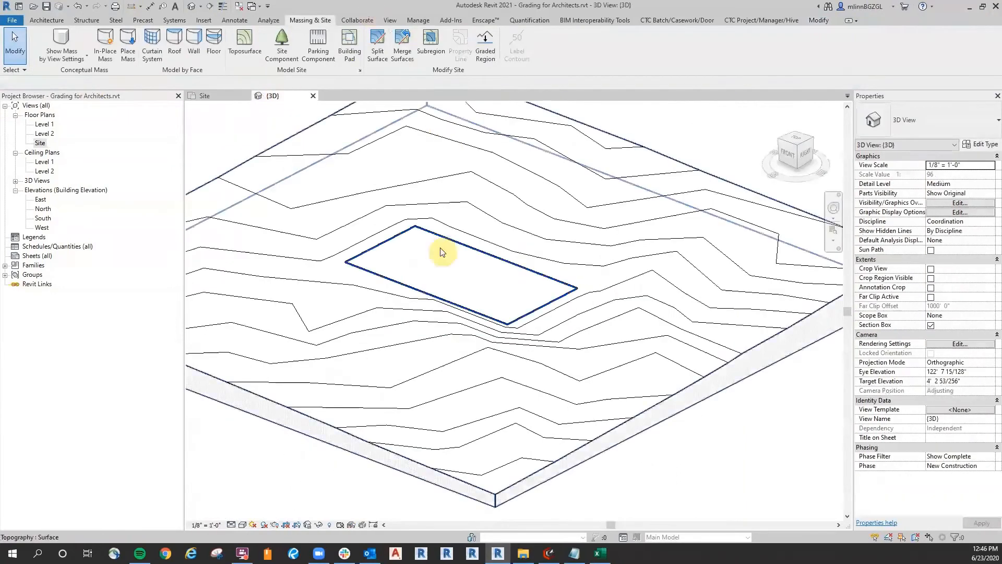
scroll(554, 300, "up", 3)
scroll(558, 360, "up", 2)
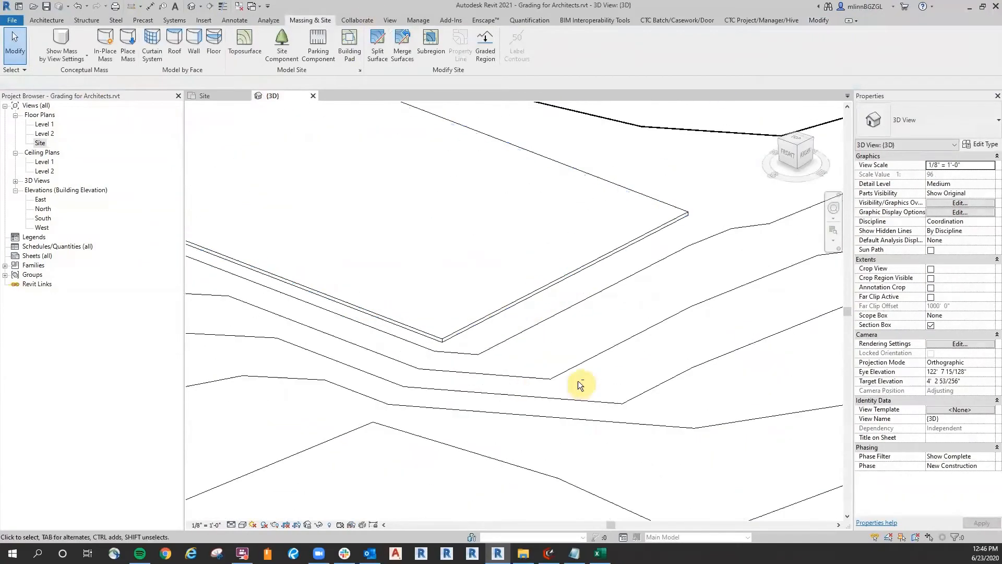
middle_click_drag(578, 380, 576, 367, "shift")
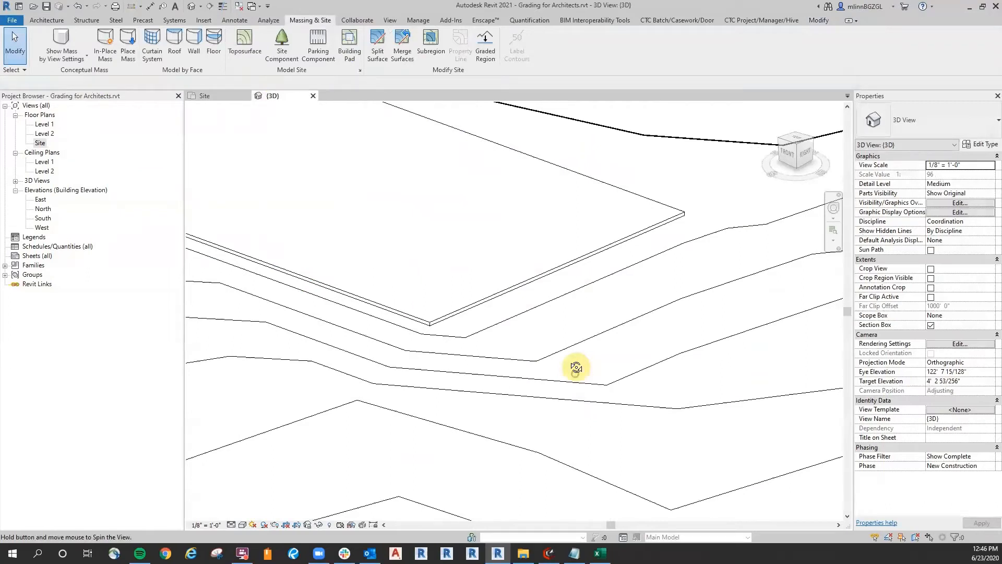
middle_click_drag(575, 367, 392, 387, "shift")
scroll(457, 298, "down", 5)
middle_click_drag(445, 354, 464, 372, "shift")
middle_click_drag(439, 248, 536, 338)
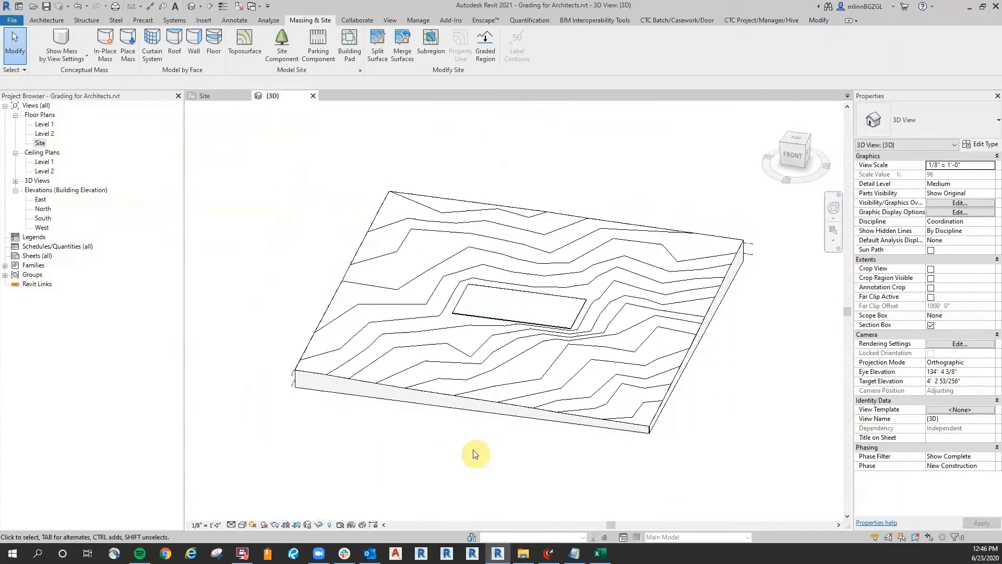
Set the Site plan's Phase Filter to Show All.
left_click(216, 98)
scroll(717, 307, "down", 5)
middle_click_drag(766, 322, 738, 342)
scroll(737, 321, "up", 2)
scroll(734, 318, "up", 1)
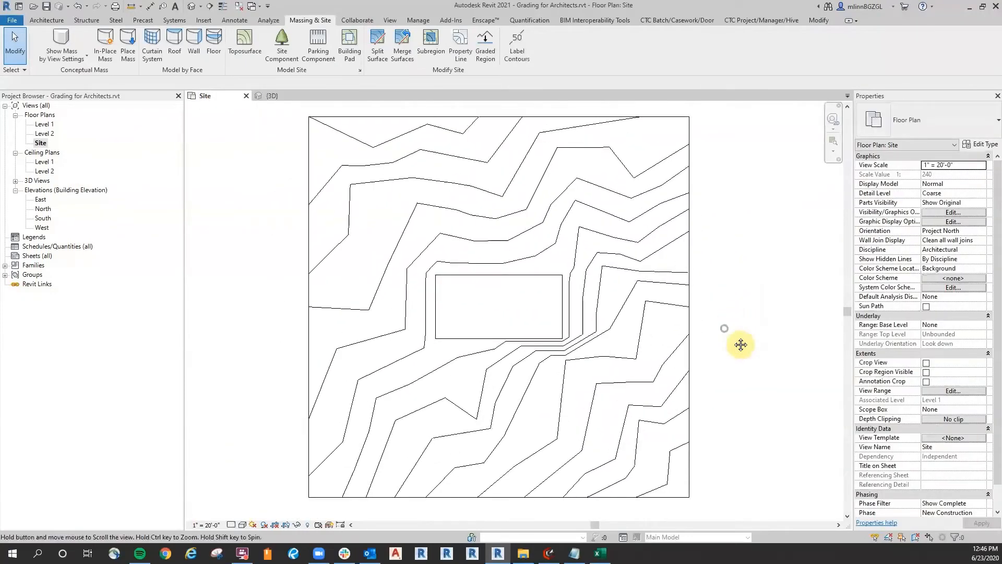
scroll(976, 477, "down", 1)
left_click(970, 486)
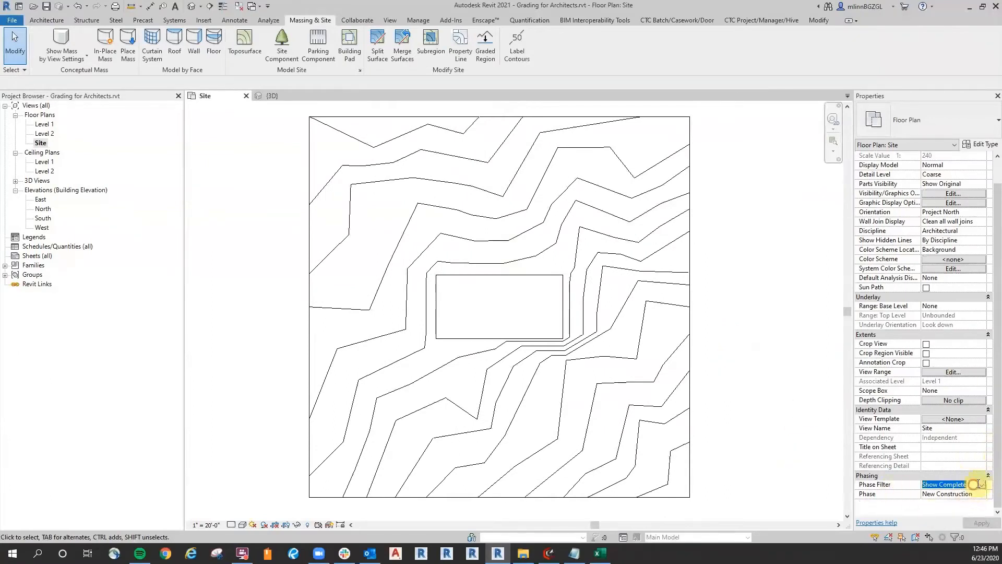
left_click(981, 485)
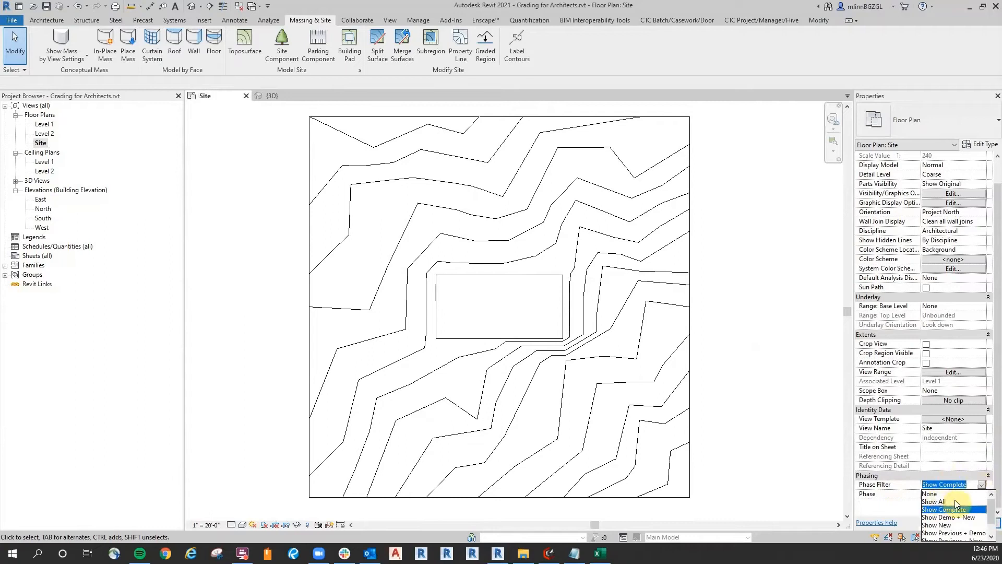
left_click(938, 501)
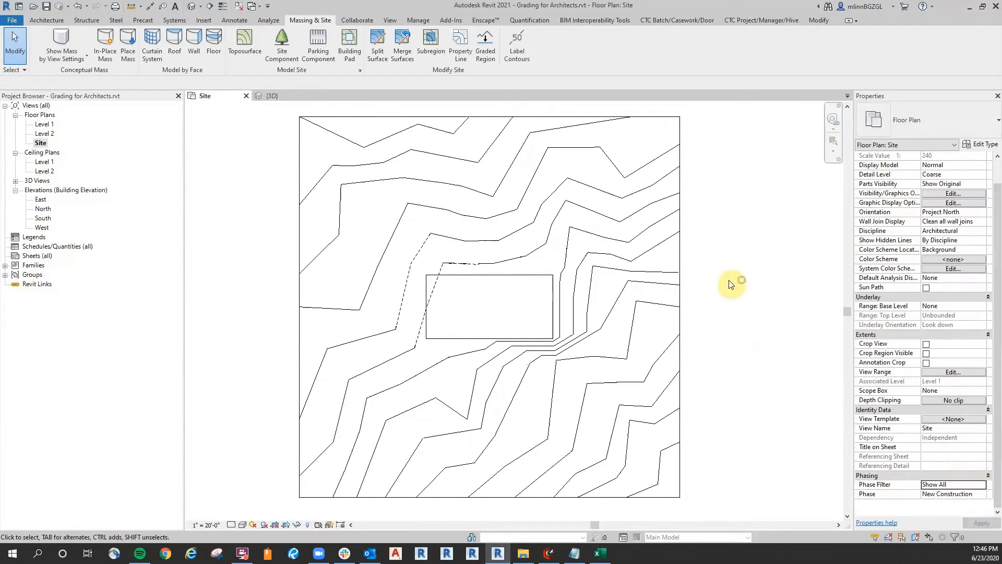
Override the topography category's graphics in the Site plan with a surface transparency of 100 and inspect the contours around the pad.
left_click(619, 298)
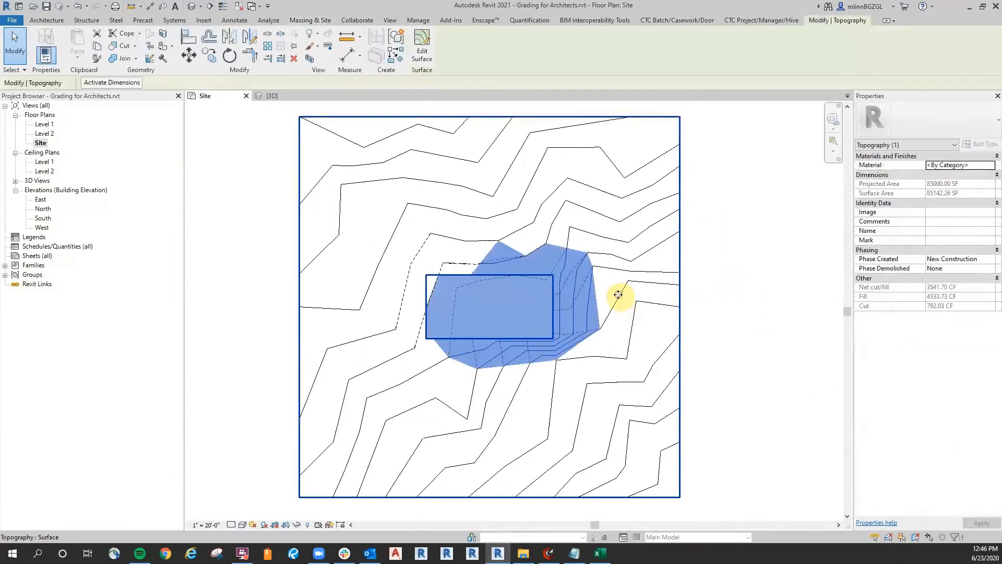
right_click(618, 295)
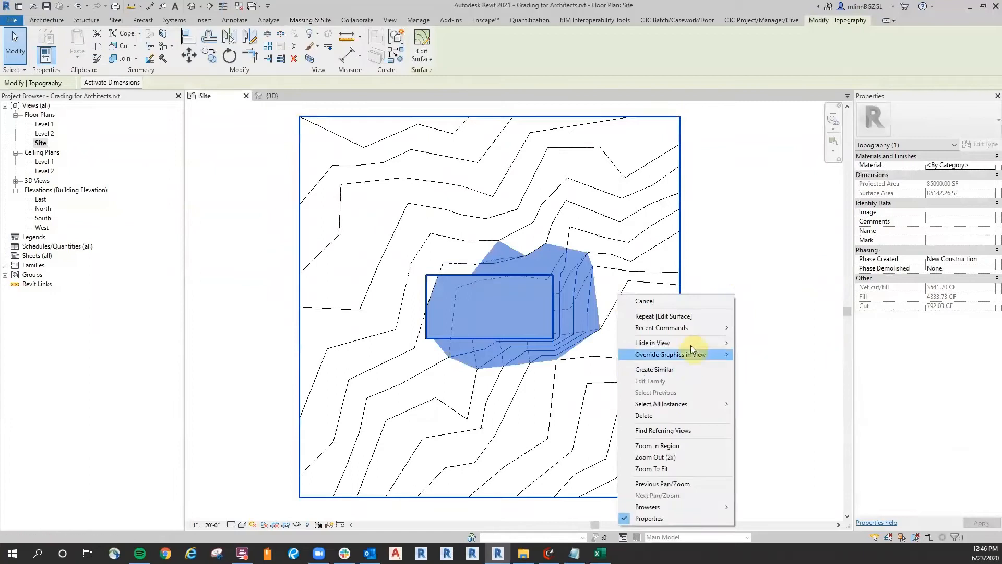
mouse_move(694, 357)
left_click(771, 364)
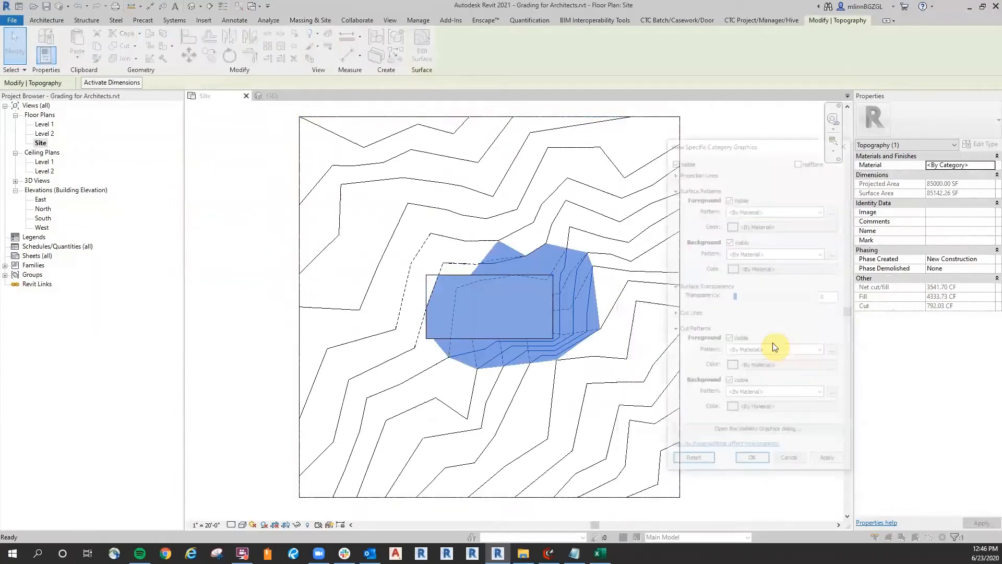
left_click_drag(735, 296, 837, 296)
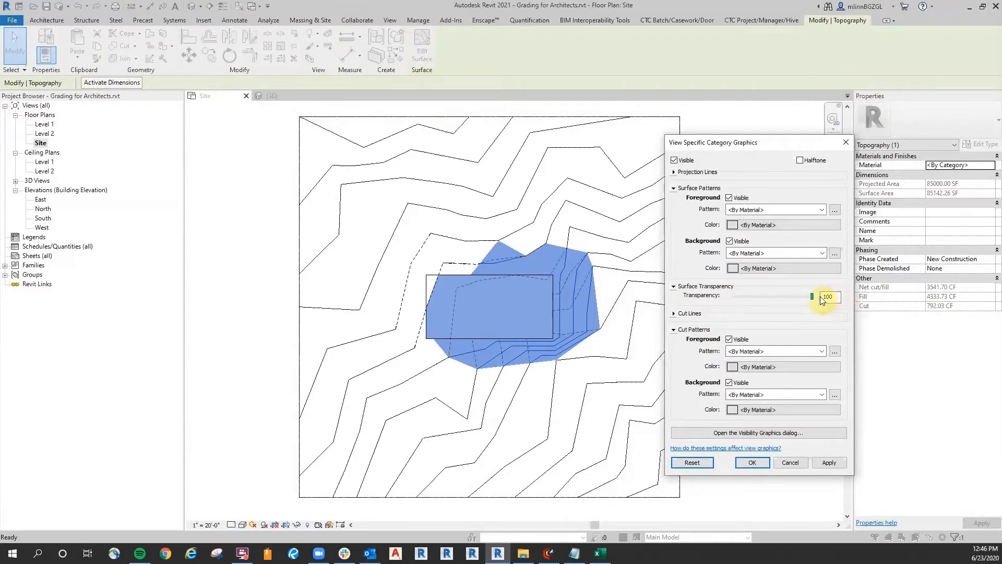
left_click(751, 462)
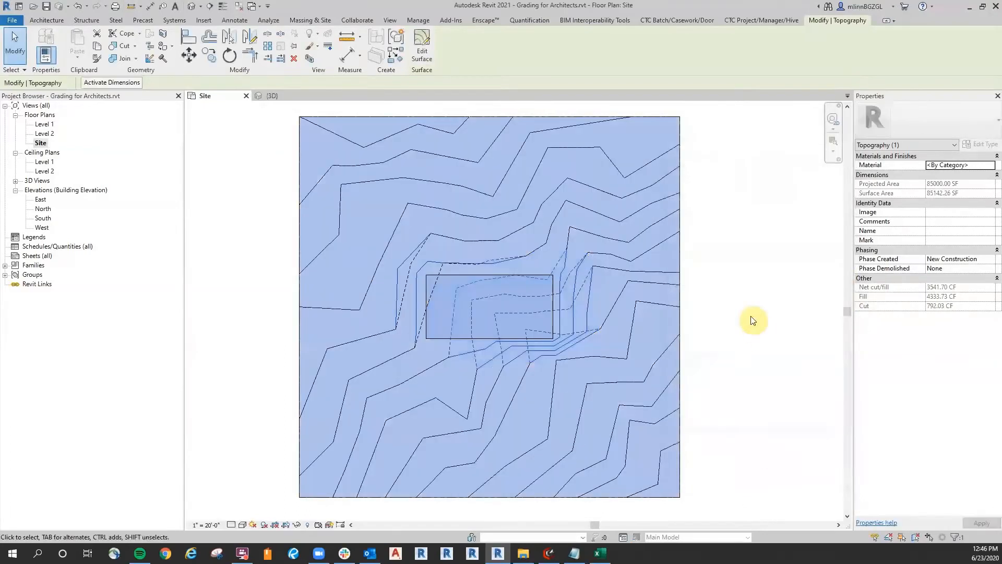
left_click(752, 316)
scroll(704, 267, "up", 3)
scroll(546, 284, "down", 2)
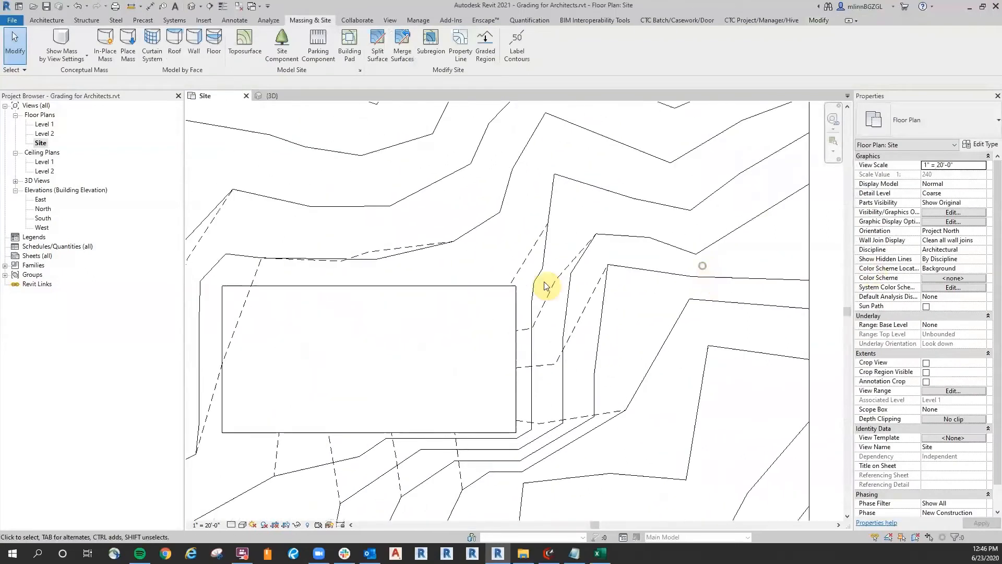
Temporarily hide the building pad in the Site plan and inspect the existing contours running beneath it.
scroll(545, 239, "up", 2)
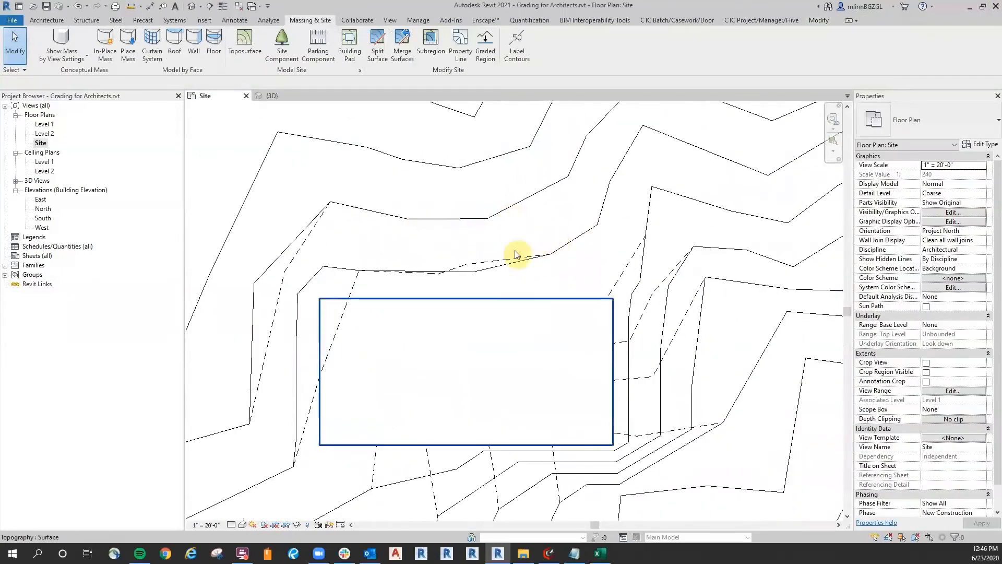
scroll(405, 294, "down", 2)
scroll(538, 393, "up", 1)
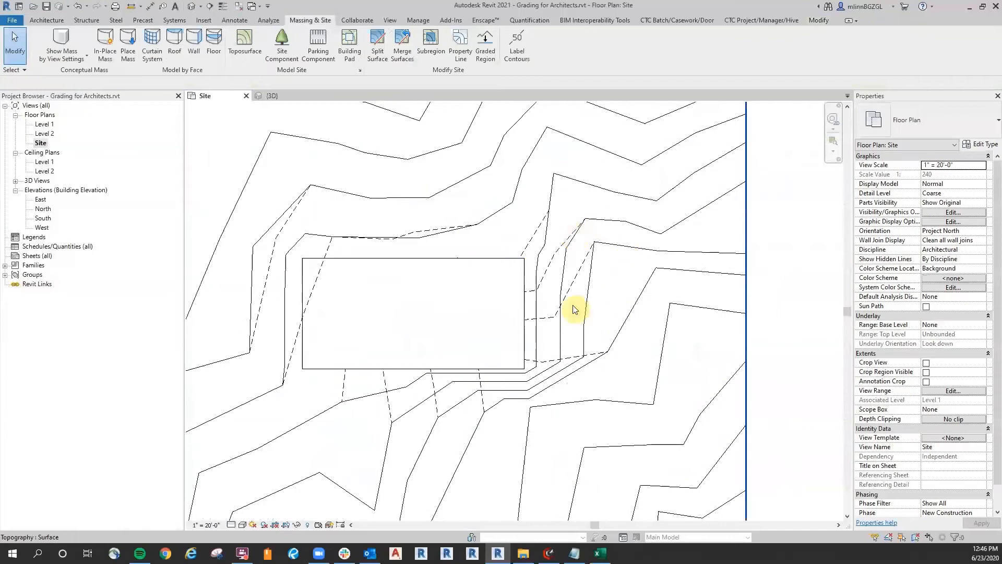
scroll(628, 302, "down", 2)
middle_click_drag(753, 340, 745, 283)
key("Tab")
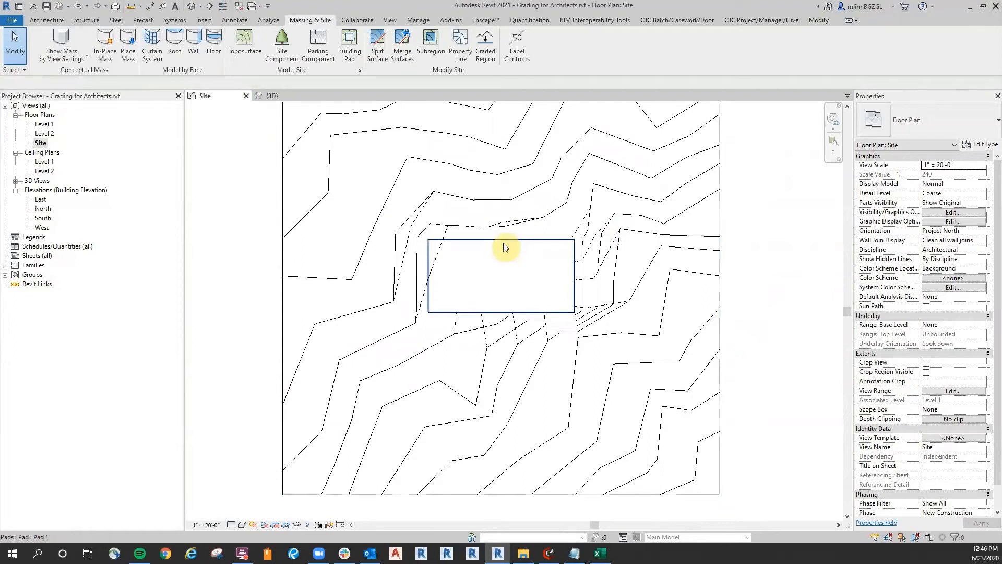
left_click(503, 242)
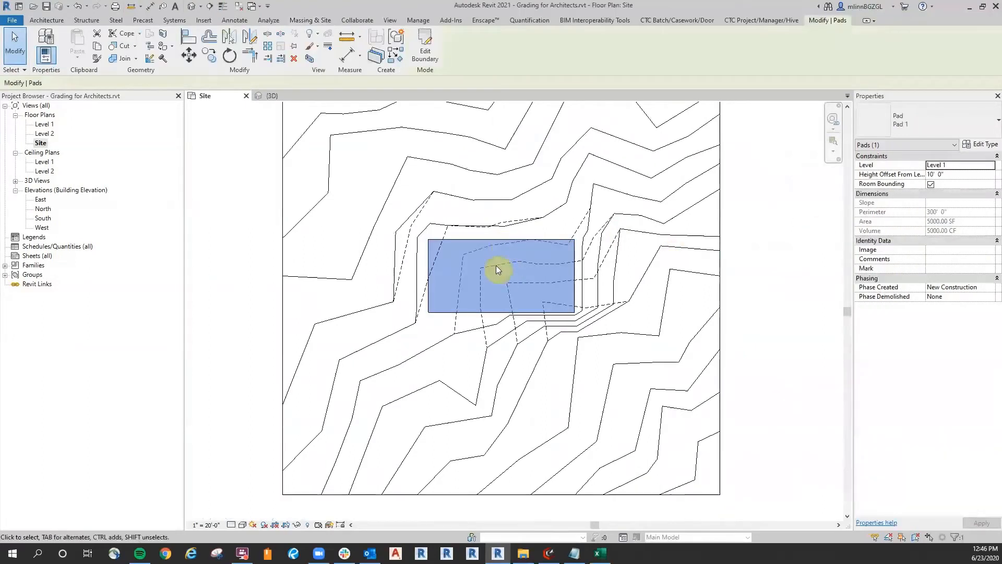
left_click(298, 525)
left_click(336, 498)
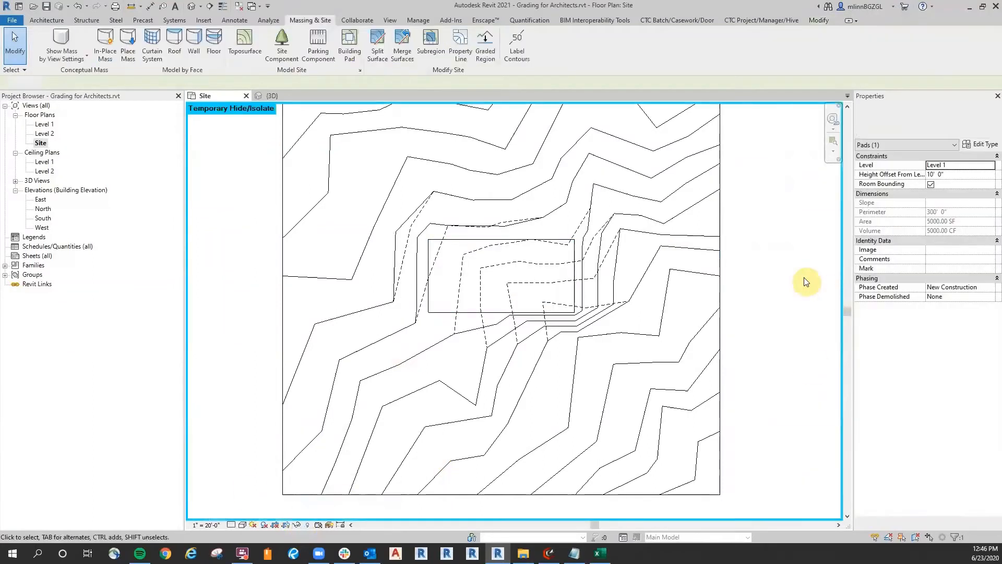
scroll(767, 300, "up", 3)
scroll(744, 302, "up", 1)
middle_click_drag(731, 299, 849, 307)
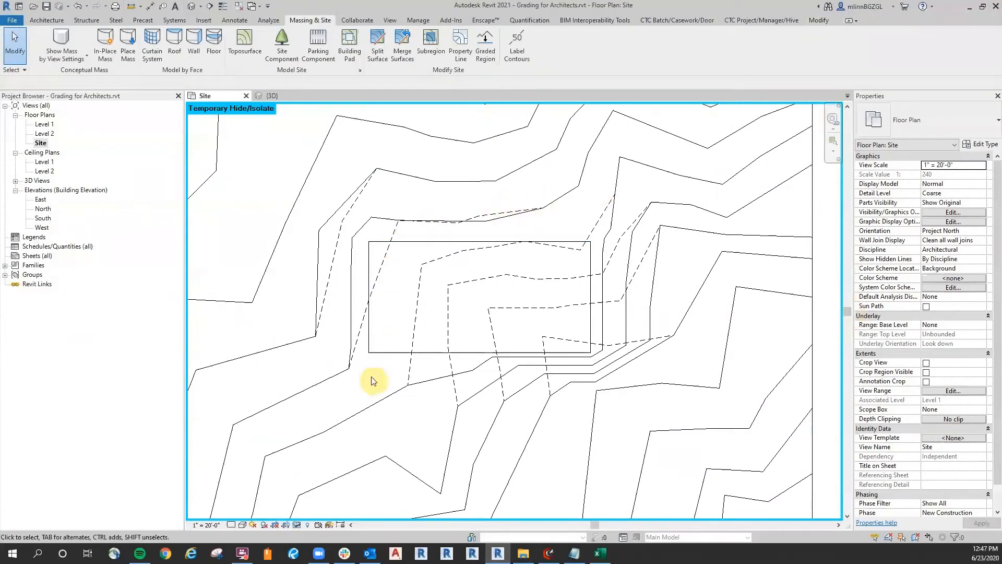
Reset the temporary hide in the Site plan and switch to the 3D view.
left_click(297, 524)
left_click(316, 514)
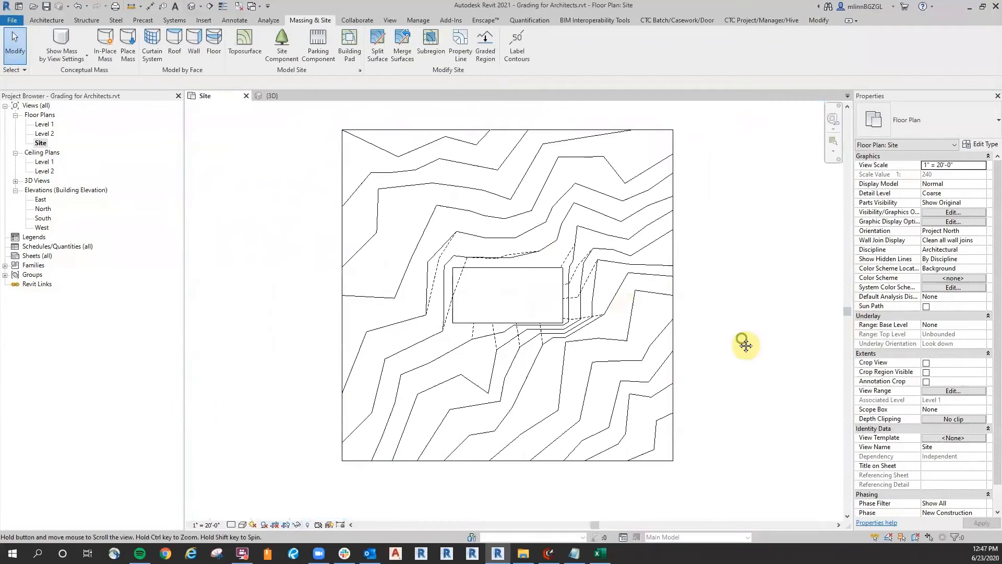
left_click(273, 96)
middle_click_drag(767, 418, 664, 407, "shift")
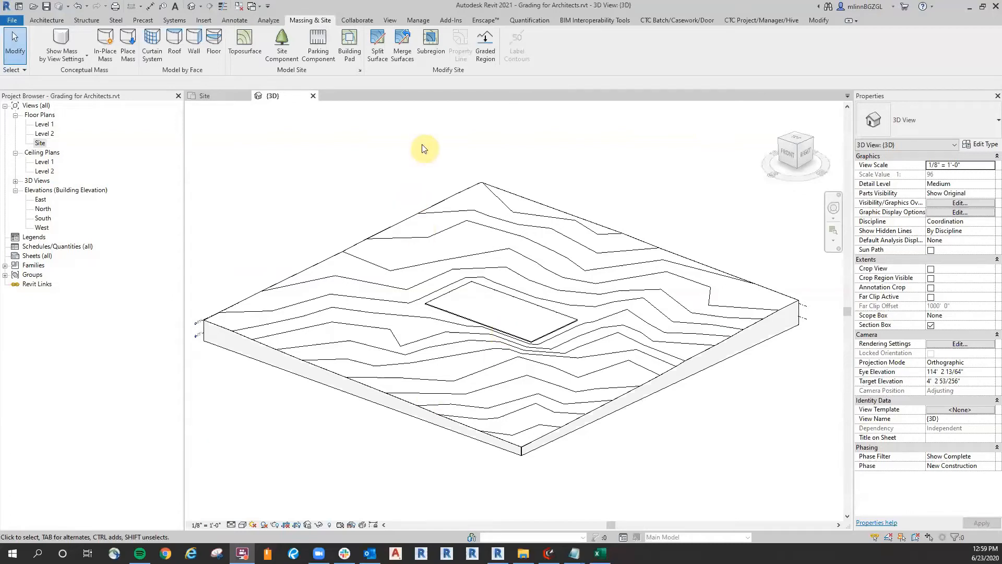
Start a new schedule of building components for the Topography category in the New Construction phase.
left_click(390, 21)
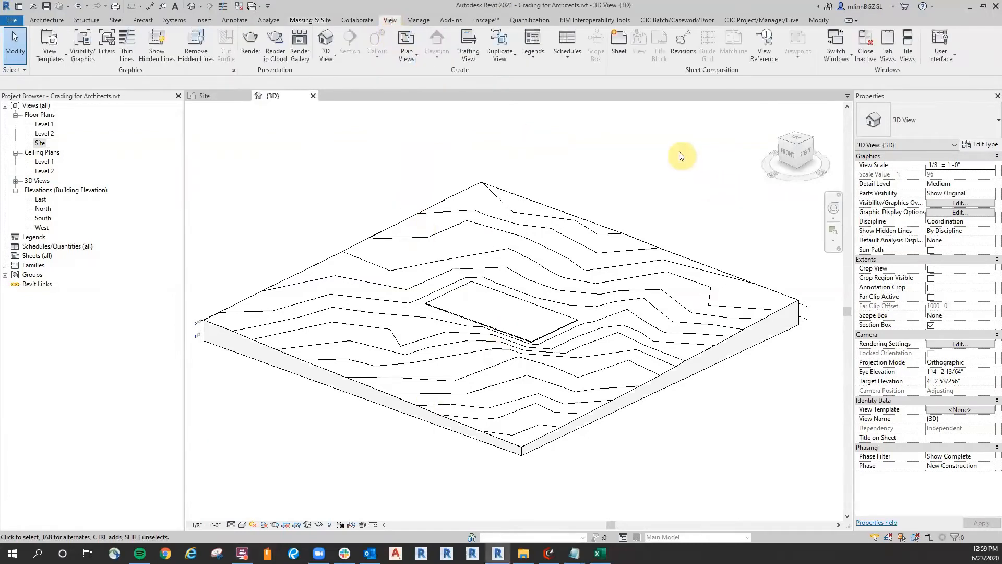
middle_click_drag(671, 168, 673, 169)
left_click(574, 44)
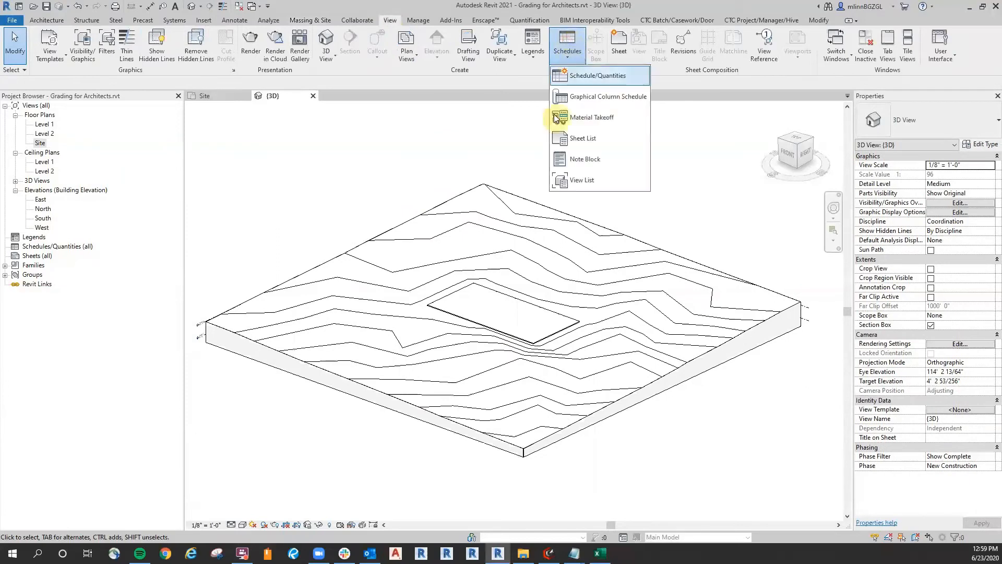
left_click(605, 78)
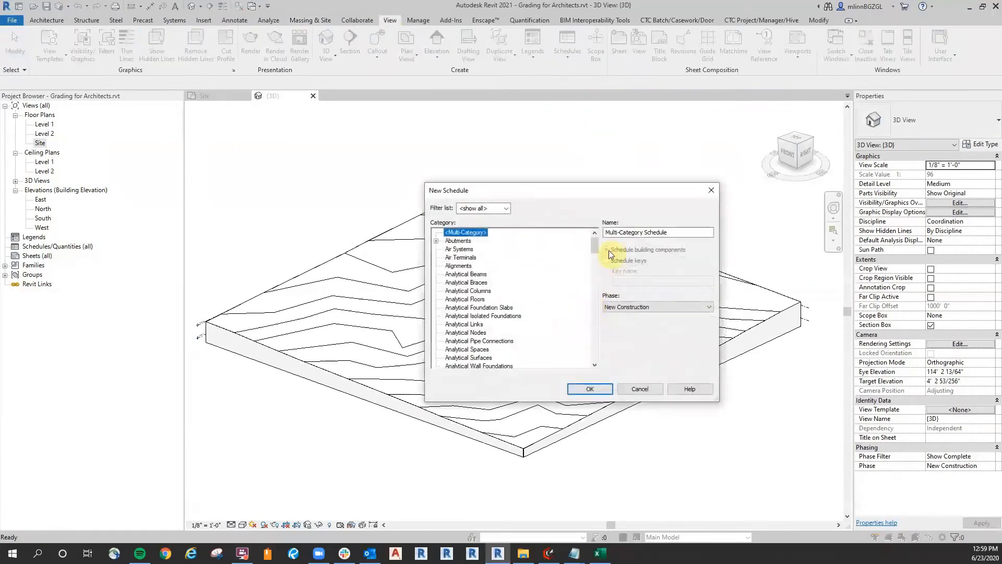
left_click_drag(594, 247, 598, 349)
left_click(460, 341)
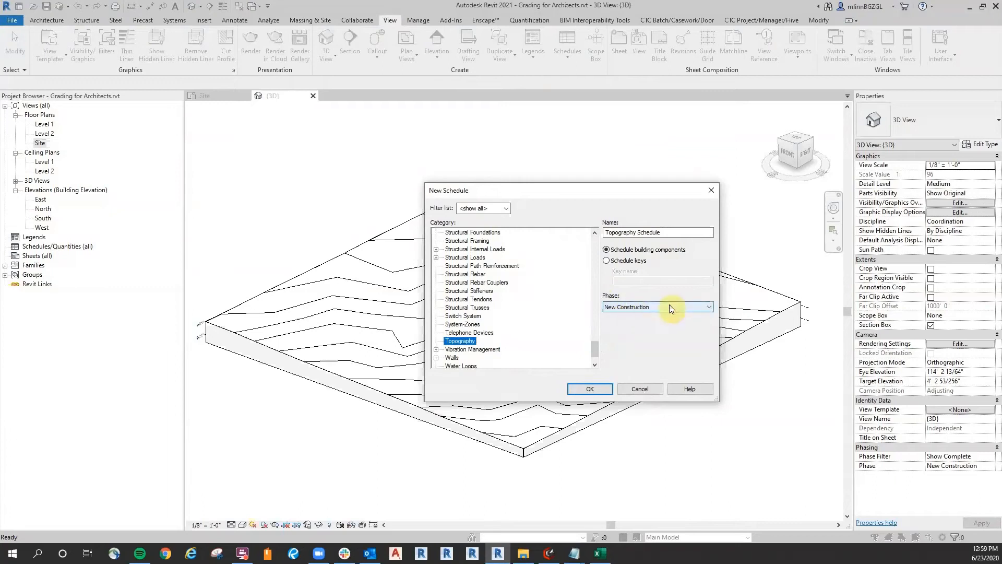
left_click(593, 388)
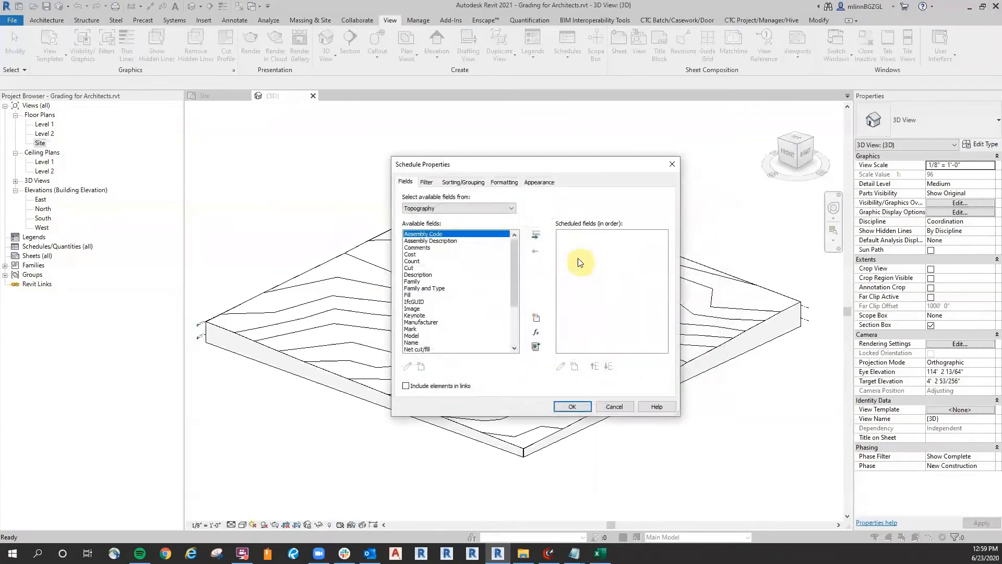
Add the Phase Created, Phase Demolished and Net cut/fill fields to the topography schedule and create it.
scroll(438, 291, "down", 2)
left_click(423, 315)
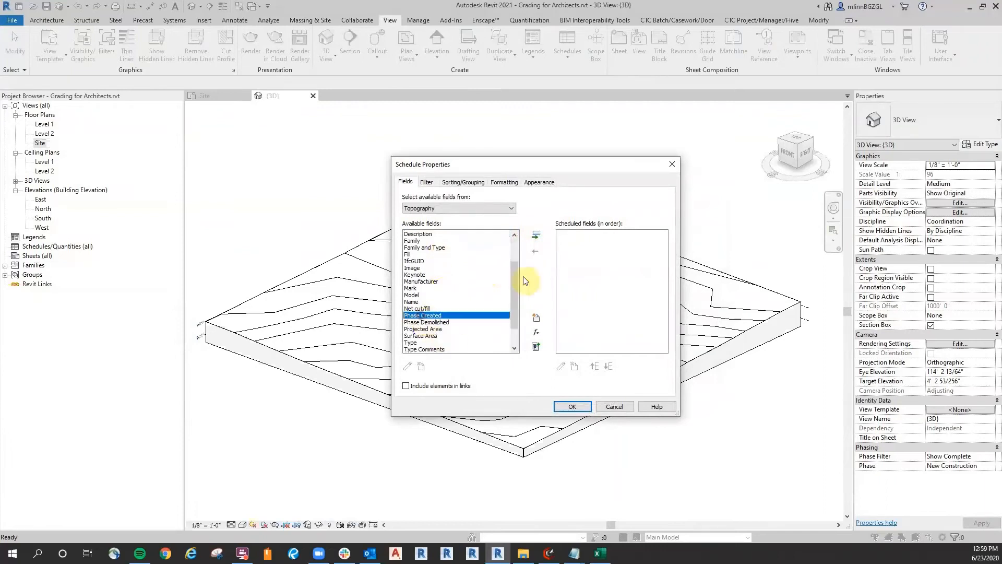
left_click(537, 235)
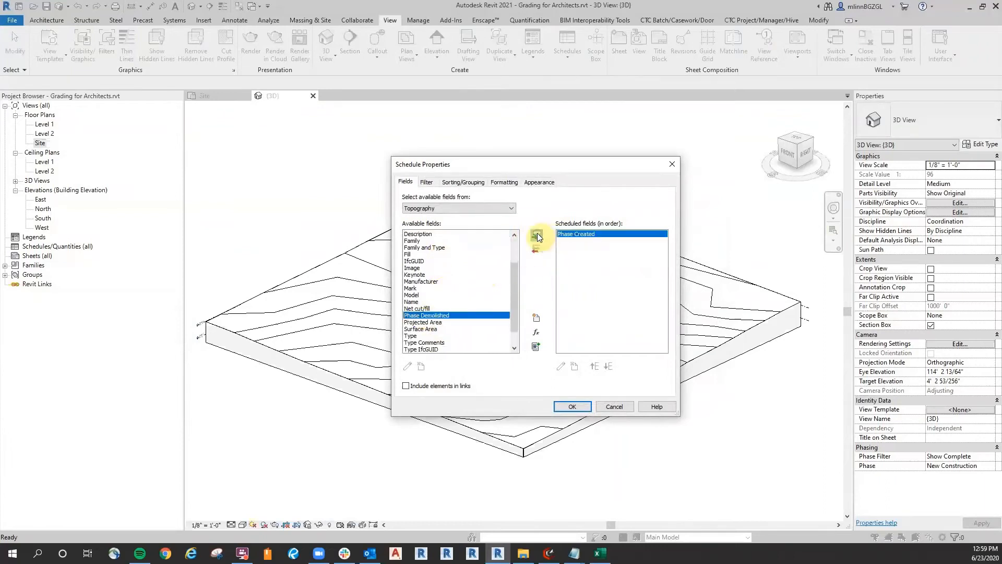
left_click(537, 235)
scroll(493, 280, "up", 1)
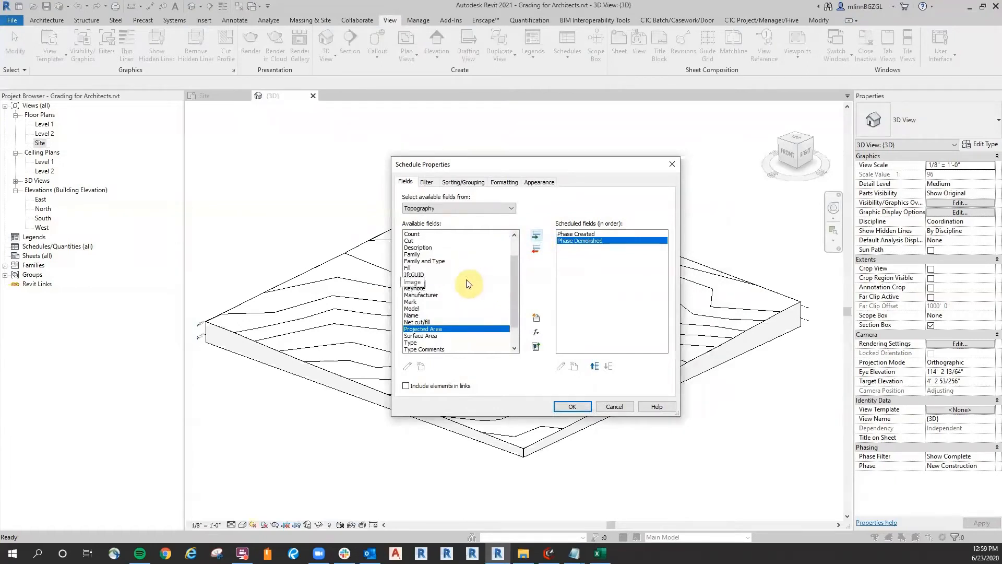
scroll(460, 286, "up", 1)
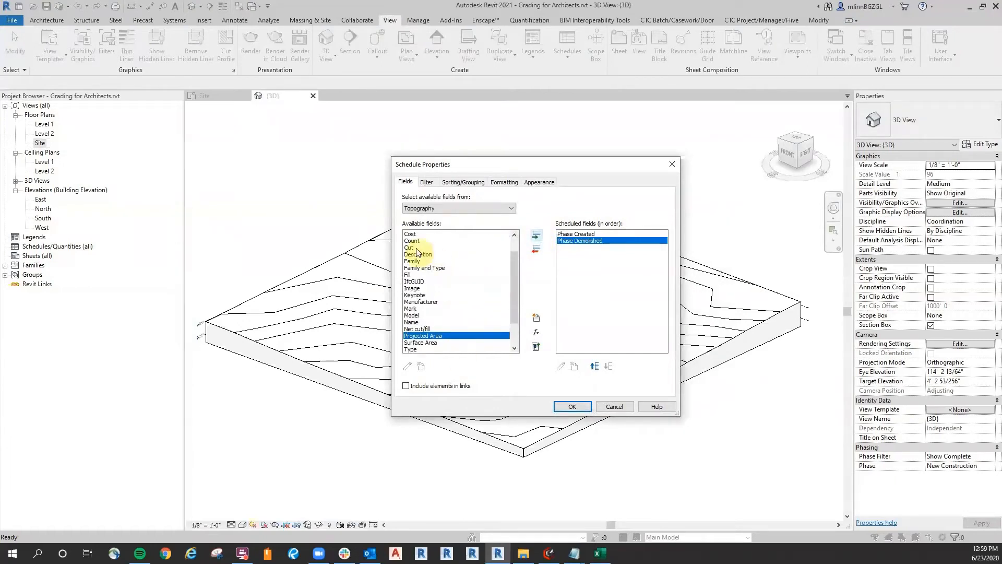
left_click(416, 248)
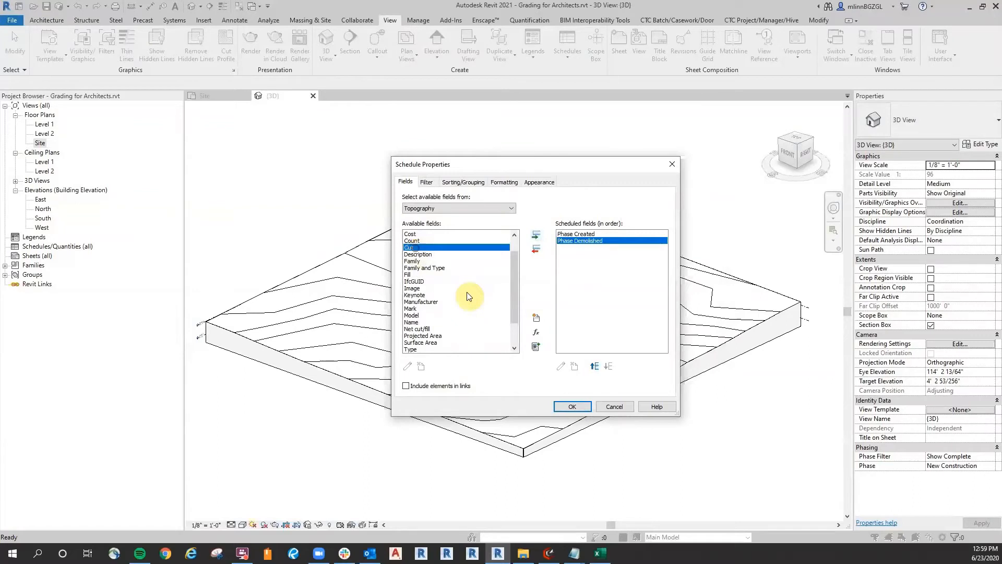
left_click(414, 275)
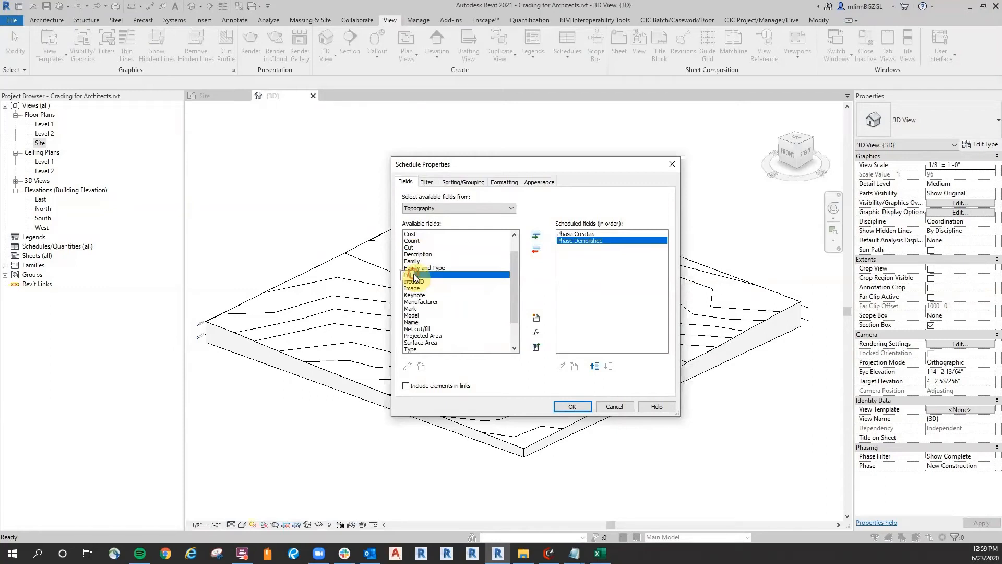
left_click(433, 329)
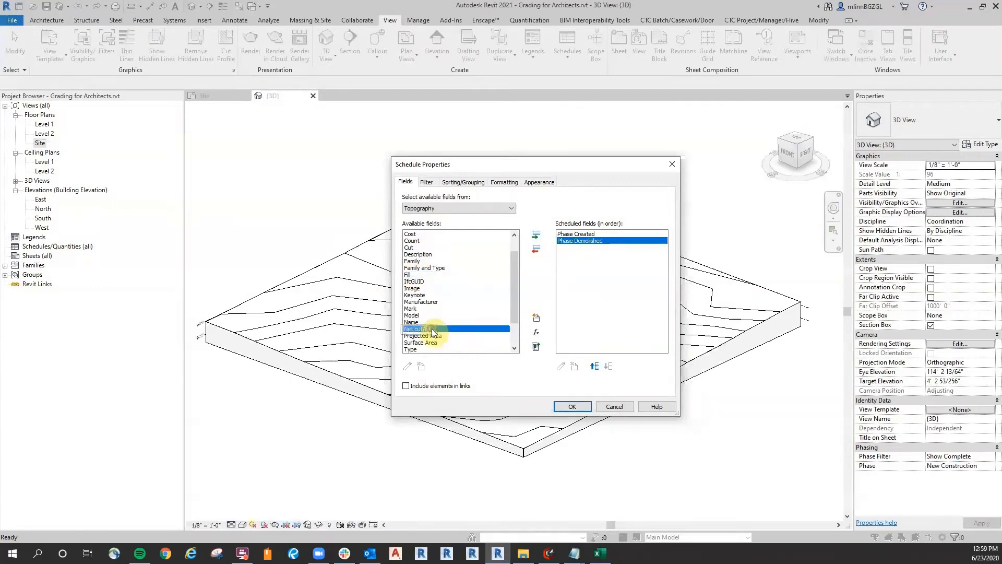
left_click(530, 238)
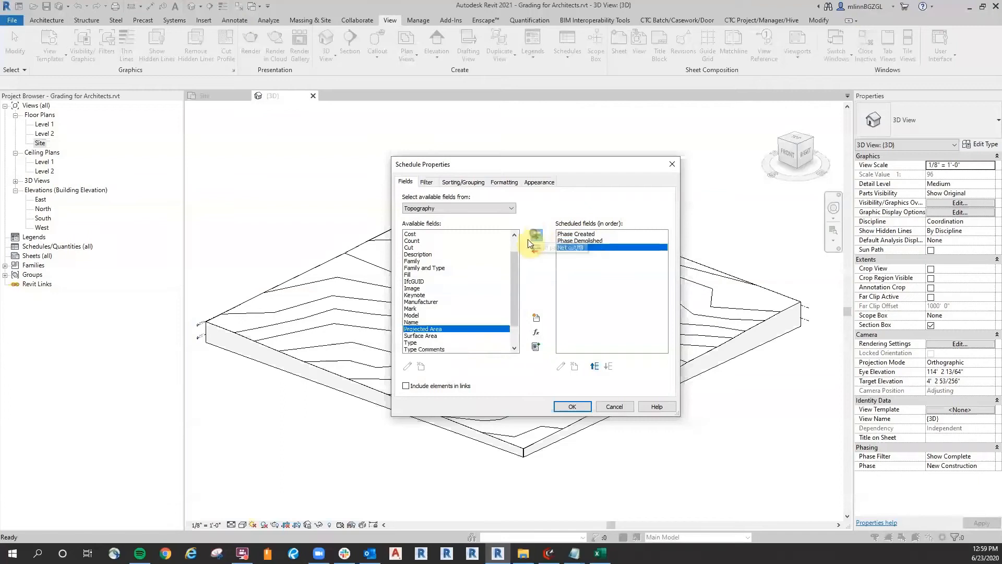
left_click(574, 405)
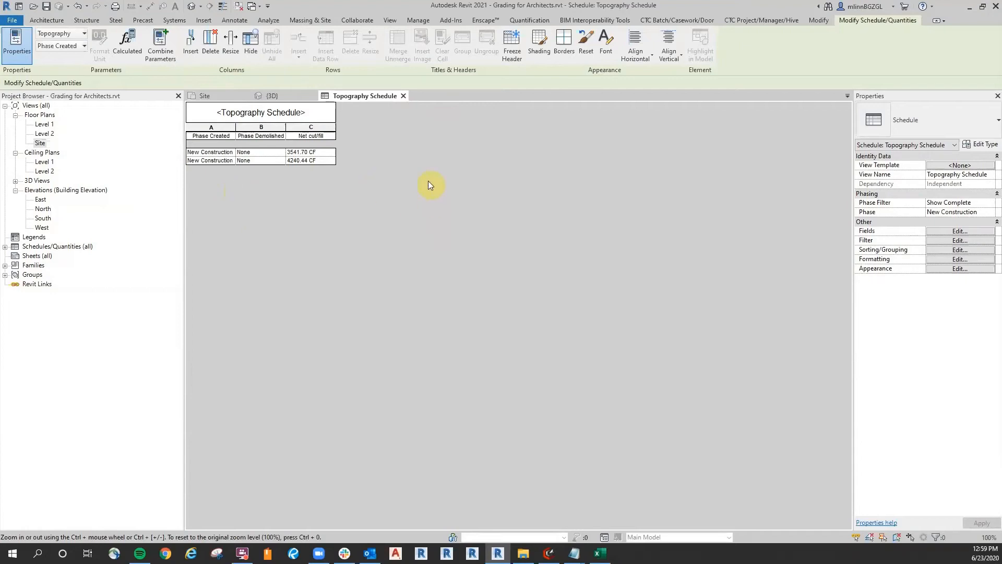
Turn on grand totals as Totals only for the topography schedule and turn off Itemize every instance.
left_click(959, 230)
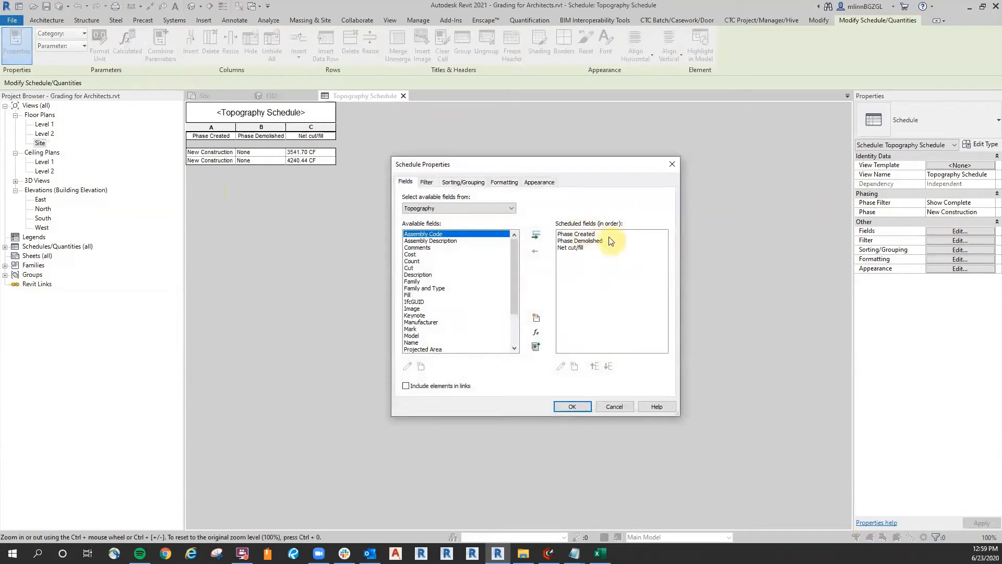
left_click(426, 183)
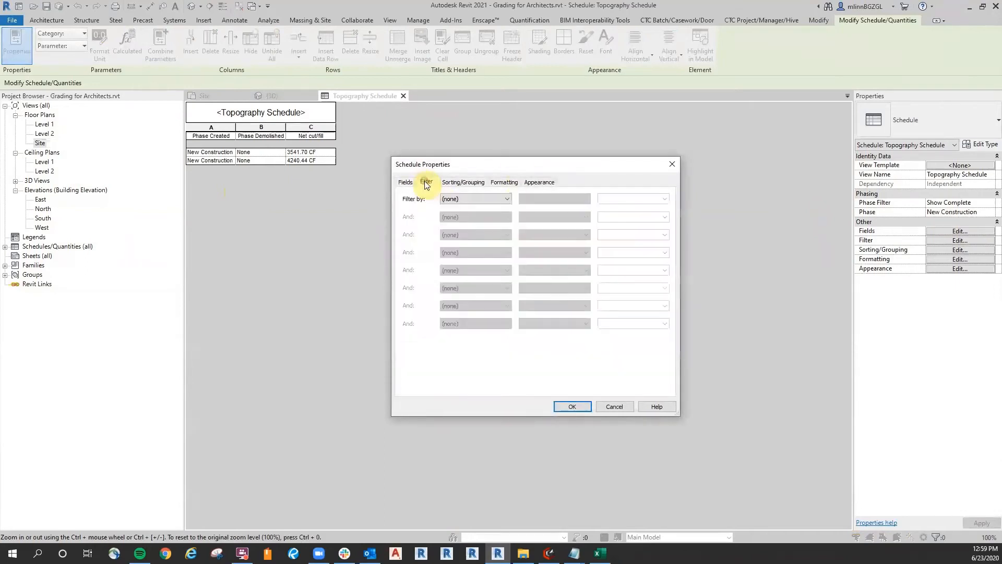
left_click(466, 184)
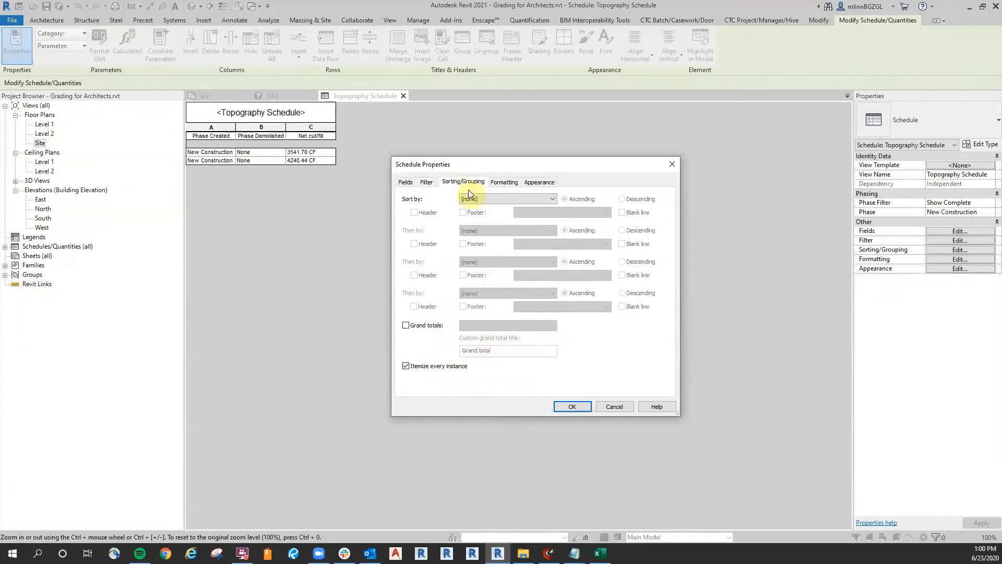
left_click(406, 325)
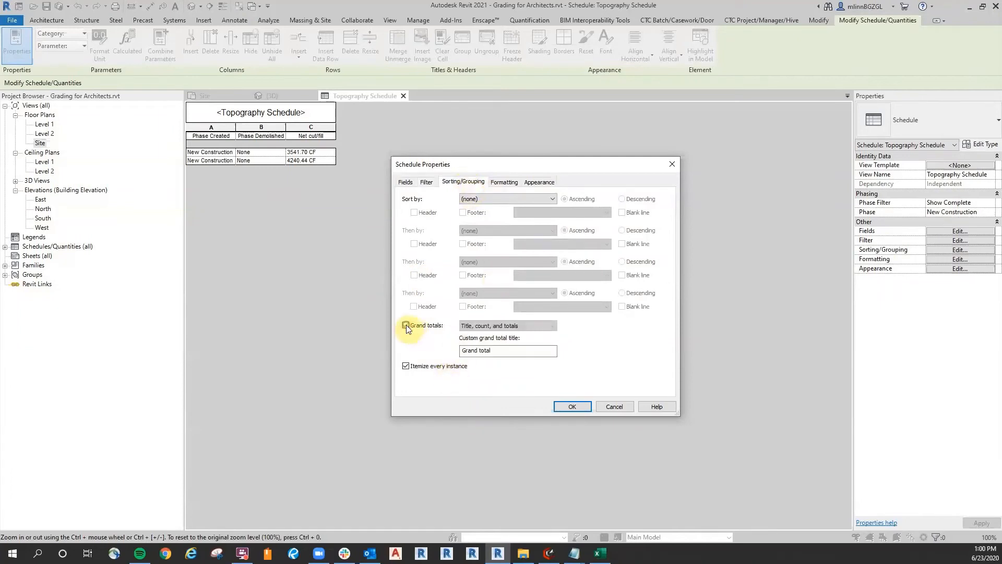
left_click(534, 325)
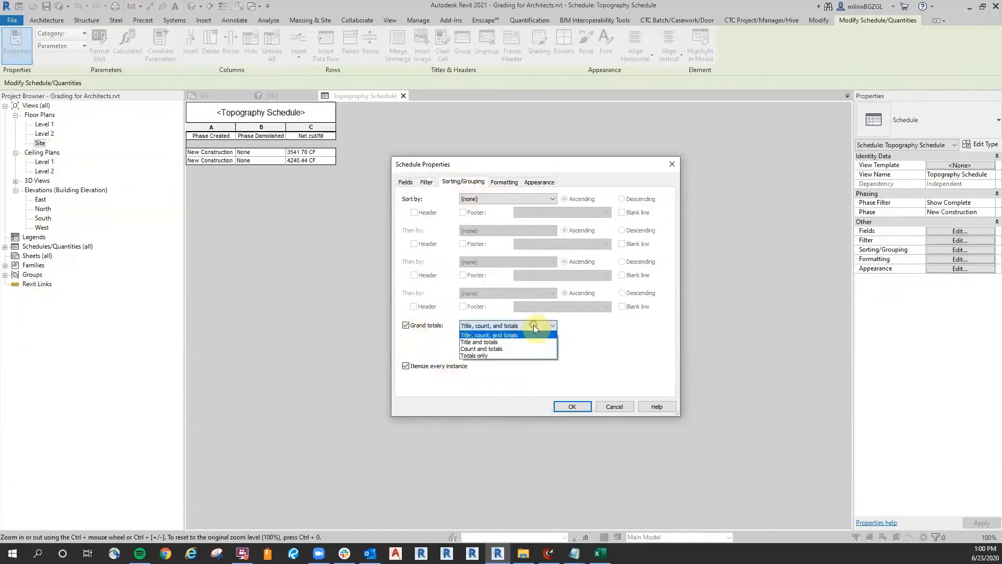
left_click(496, 355)
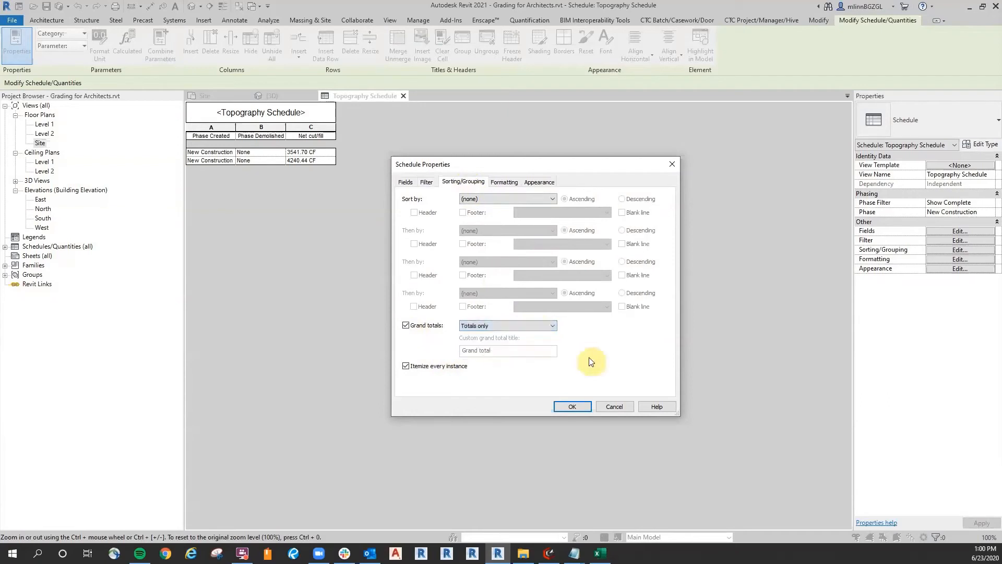
left_click(436, 366)
Set the Net cut/fill field to Calculate totals, apply the schedule properties and return to the 3D view.
left_click(502, 182)
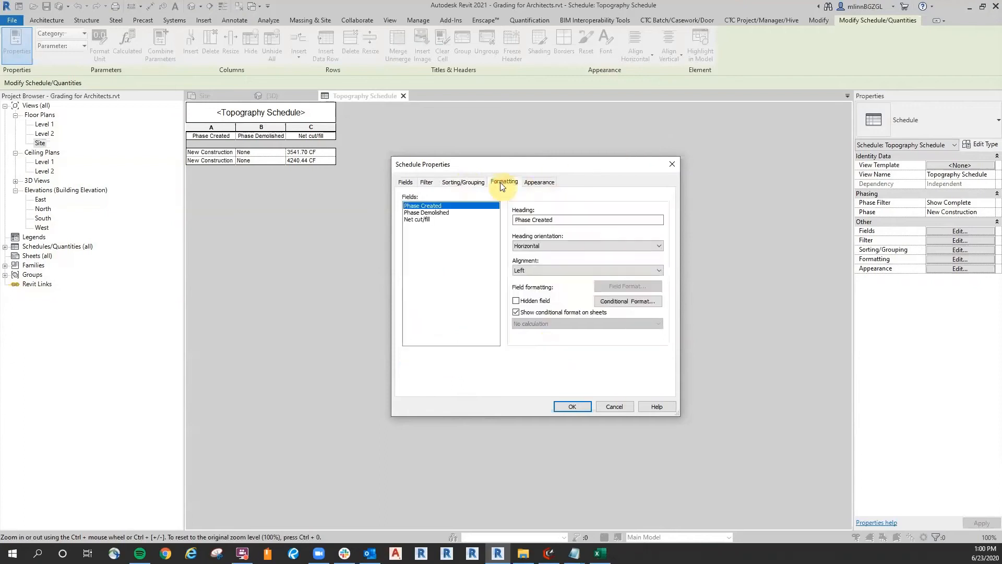
left_click(423, 219)
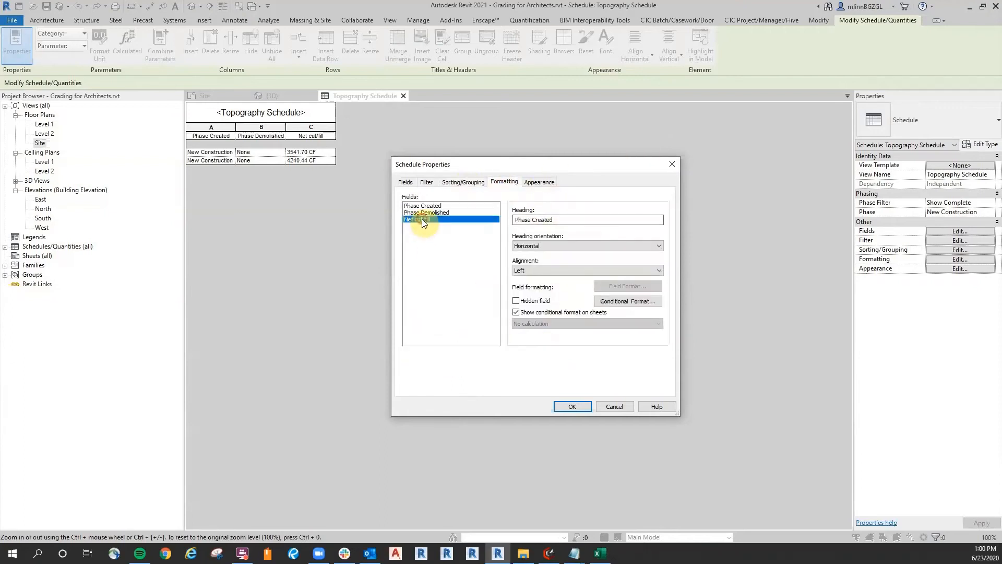
left_click(532, 324)
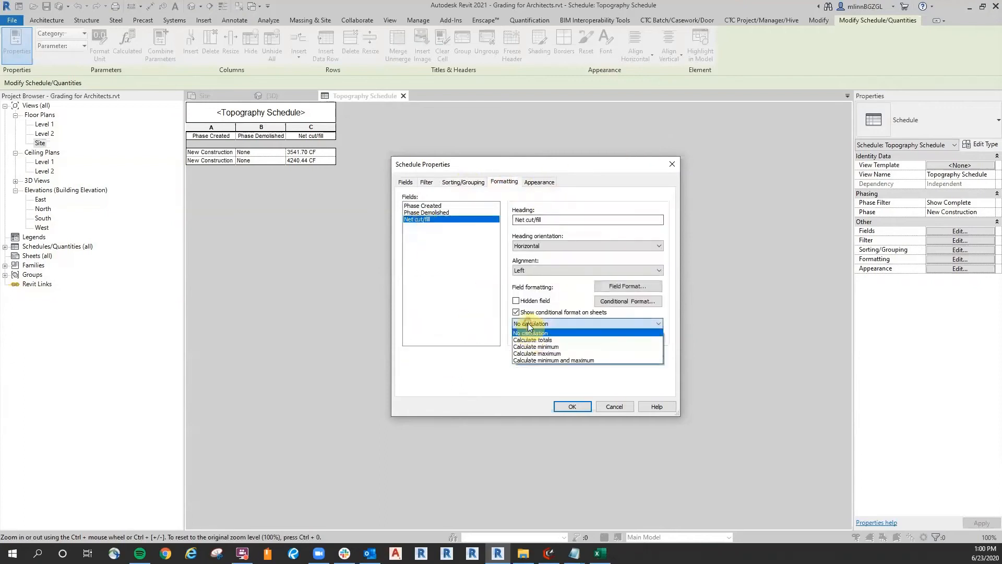
left_click(552, 340)
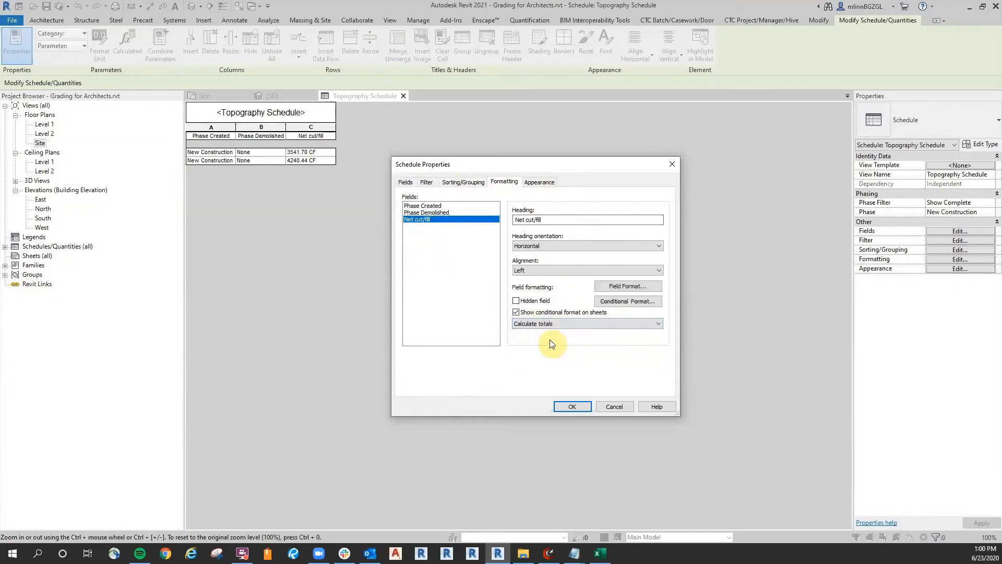
left_click(537, 182)
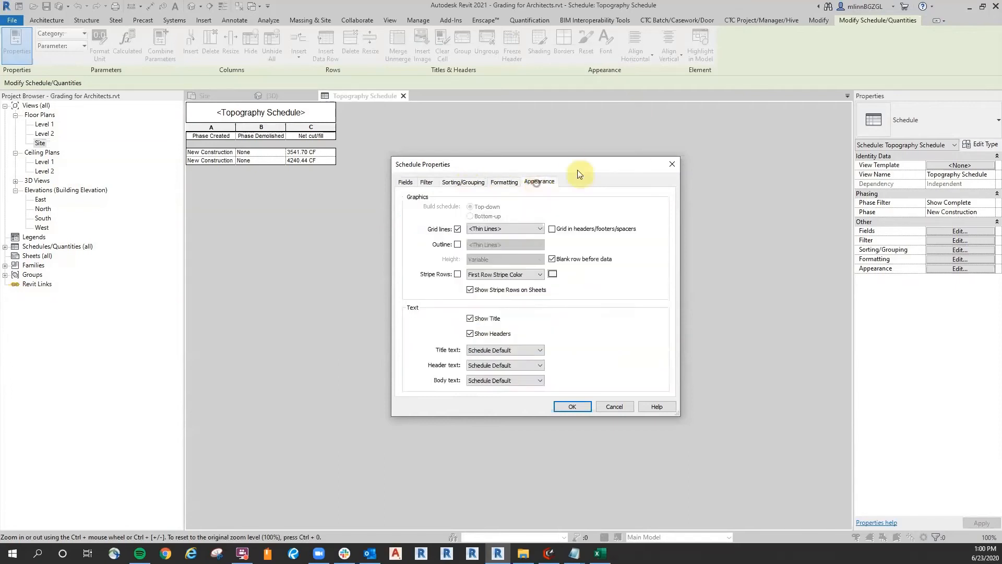
left_click(588, 406)
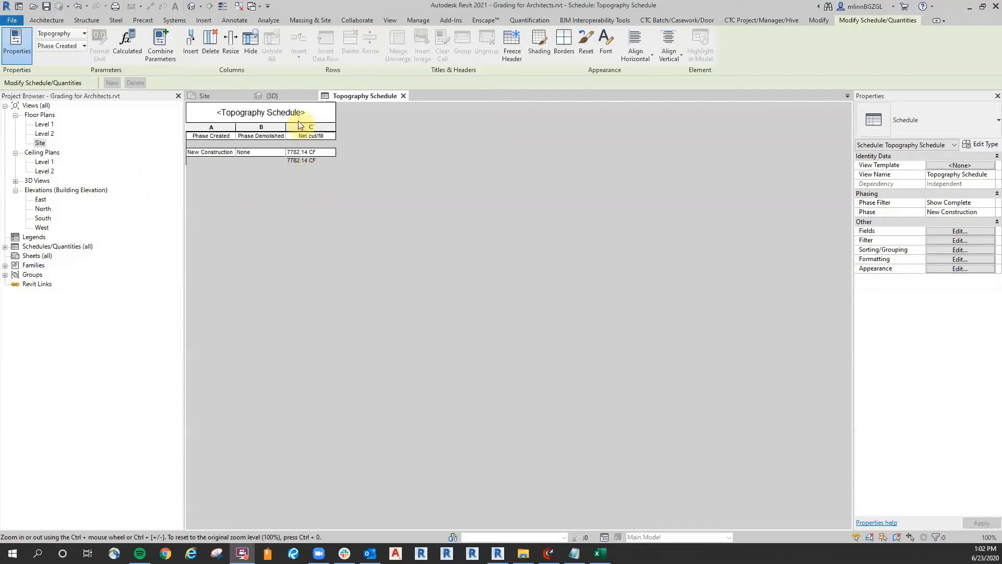
left_click(276, 95)
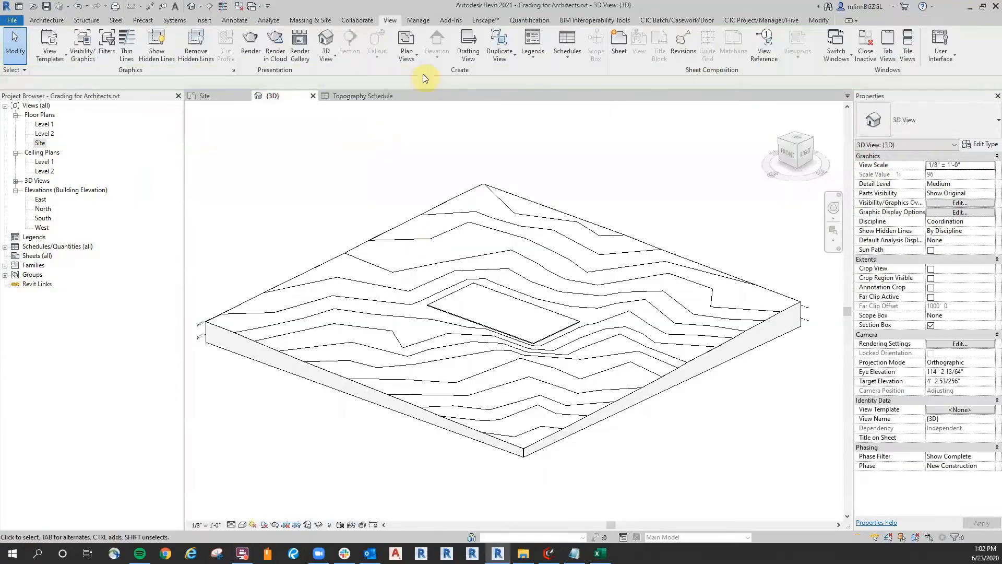
Set the building pad's height offset from Level 1 to 9' 0".
left_click(716, 405)
scroll(444, 275, "up", 3)
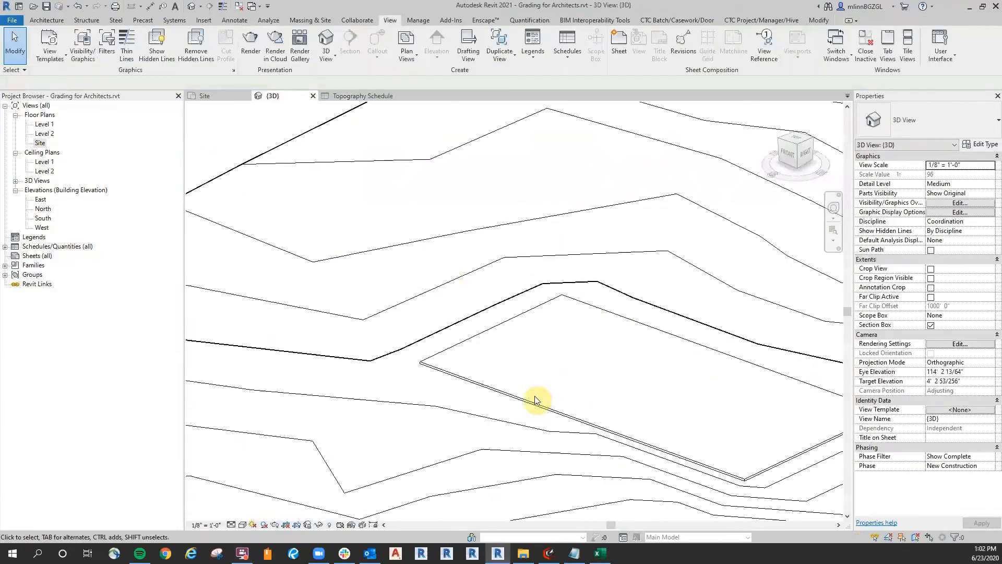
left_click(491, 329)
middle_click_drag(665, 375, 527, 312)
left_click(954, 174)
type("9")
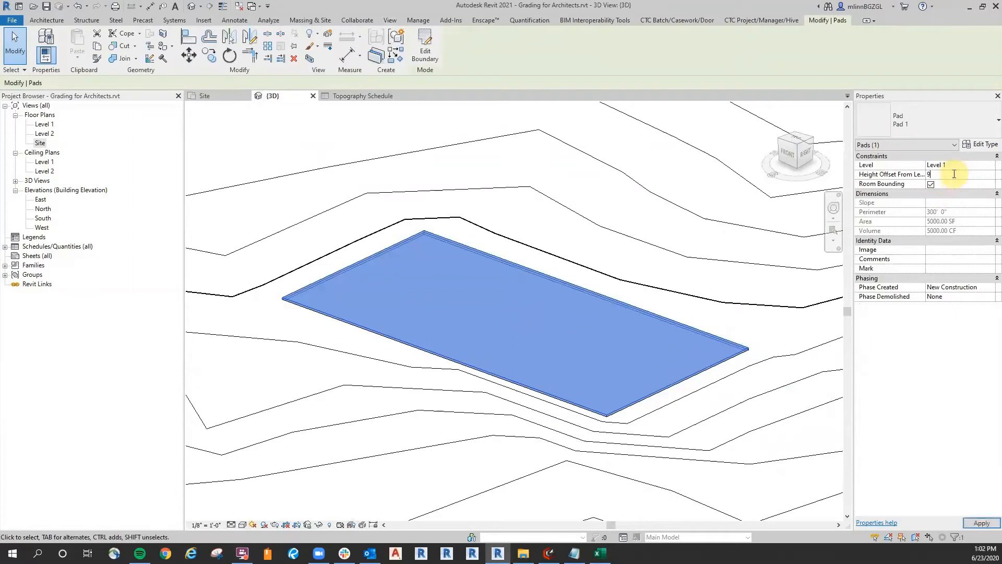
key("Return")
scroll(440, 270, "up", 2)
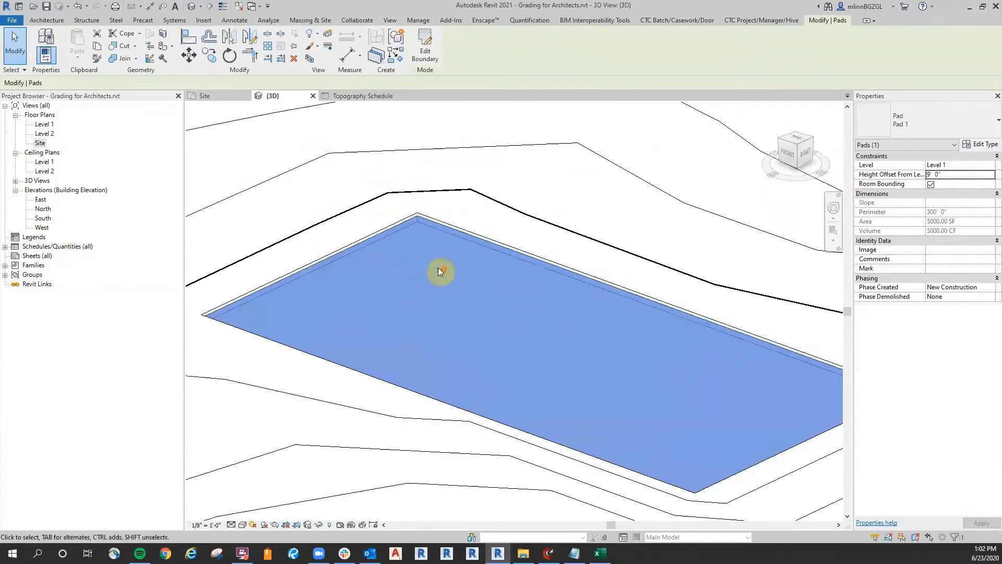
left_click(548, 167)
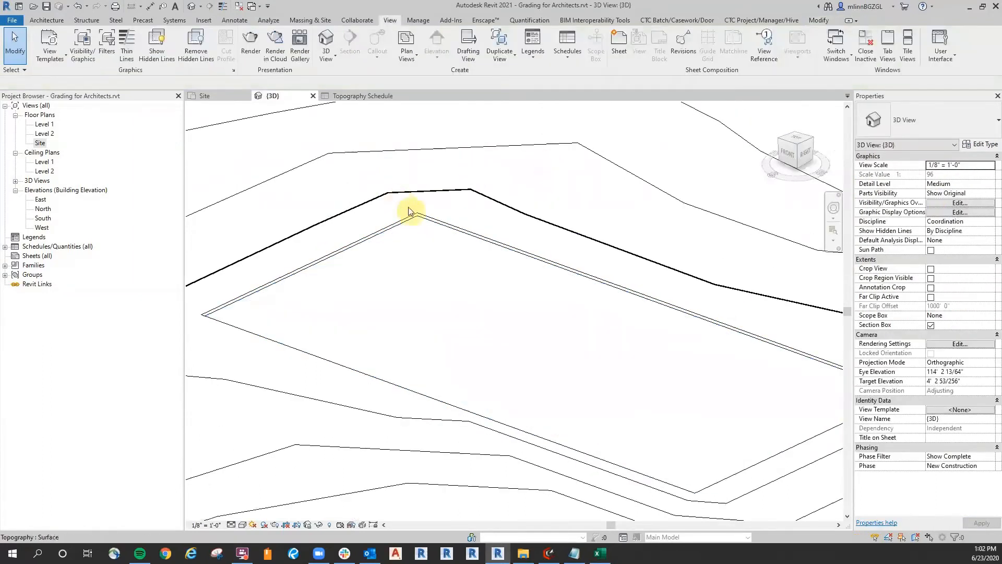
Select the graded toposurface in the Site plan and read its net cut/fill, fill and cut values.
left_click(205, 97)
scroll(518, 300, "up", 4)
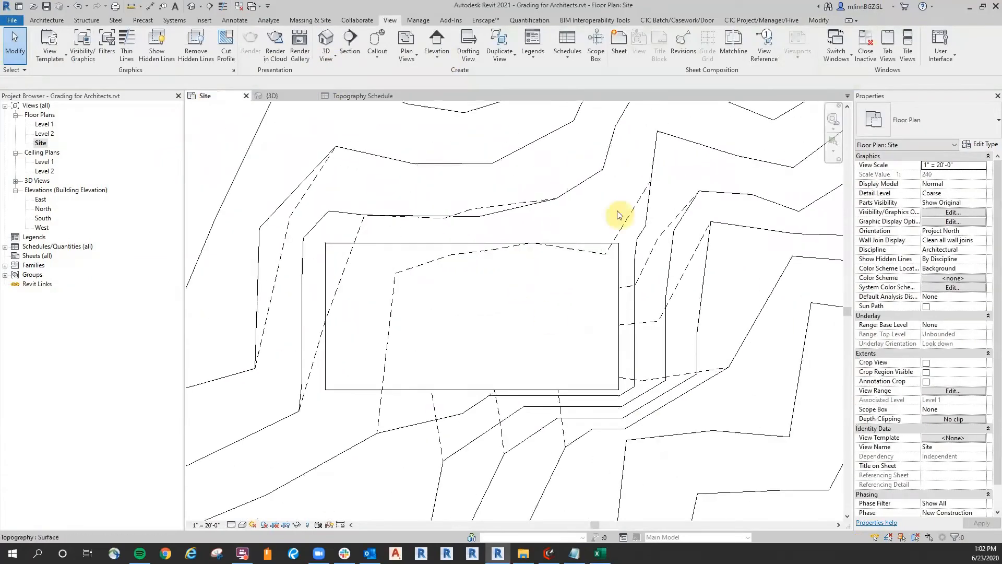
left_click(585, 184)
scroll(586, 180, "down", 4)
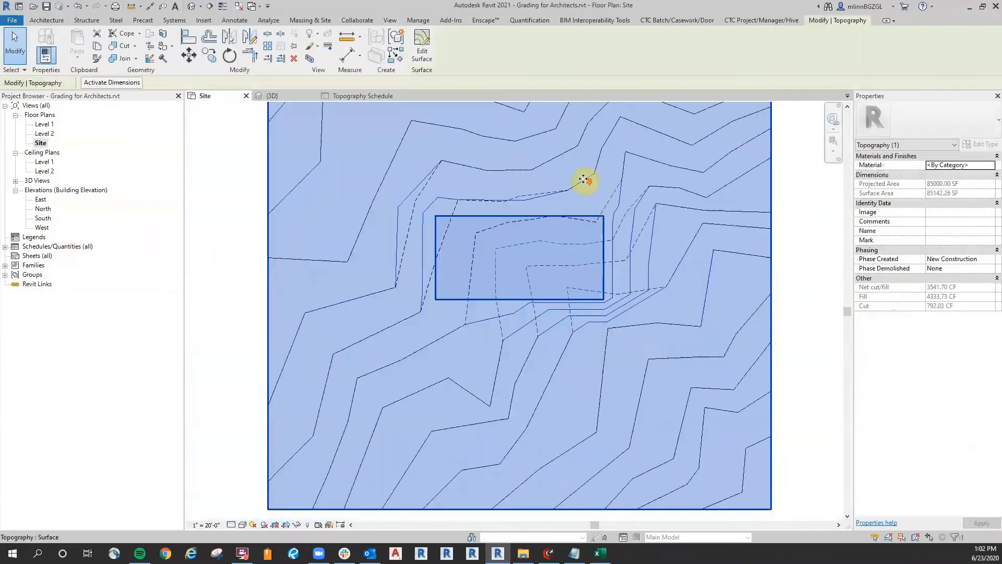
left_click(740, 327)
Set the Site plan's phase filter to Show Complete and check which elements remain by selecting the toposurface.
scroll(959, 504, "down", 1)
left_click(971, 485)
left_click(982, 484)
left_click(962, 510)
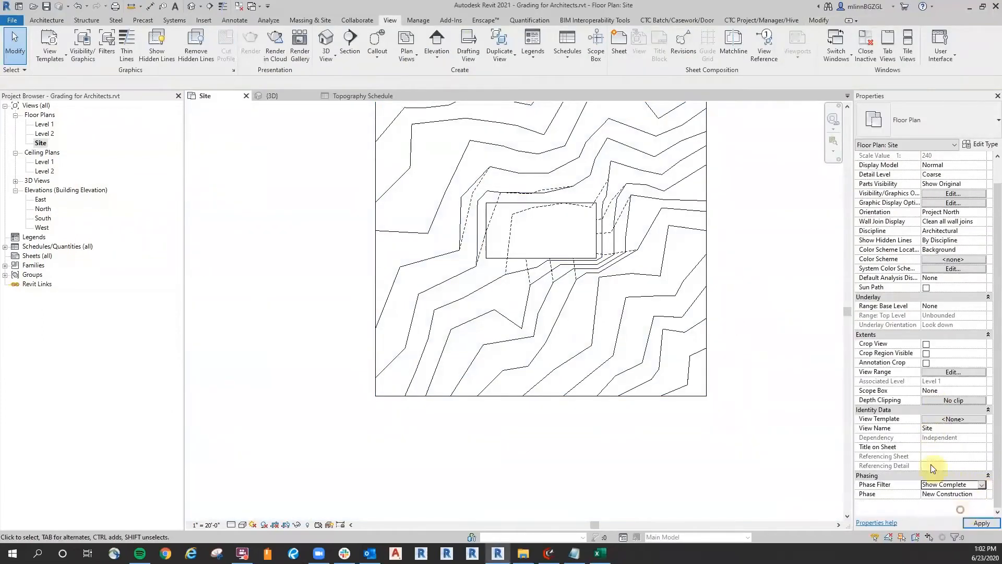
scroll(543, 197, "up", 4)
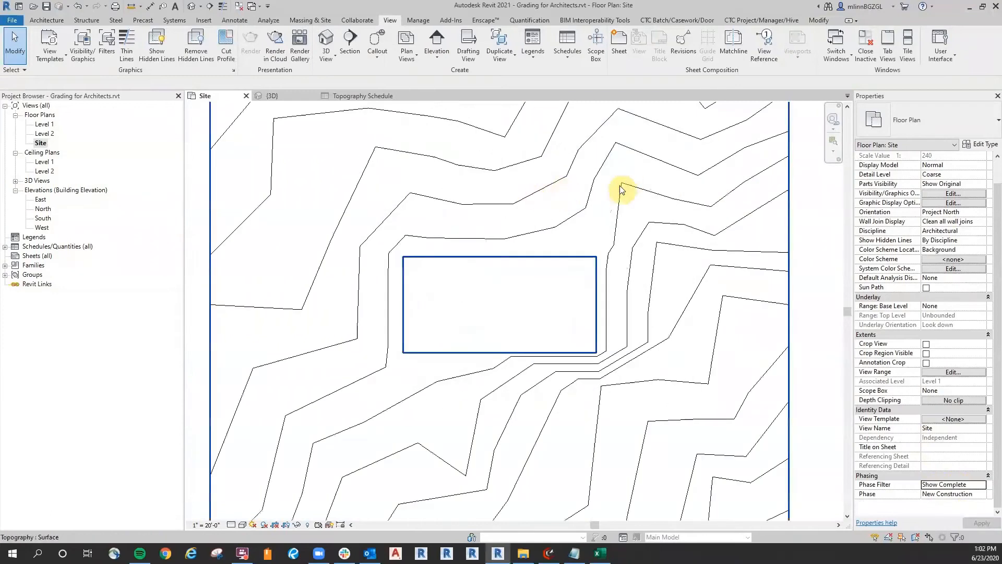
left_click(590, 205)
left_click(817, 309)
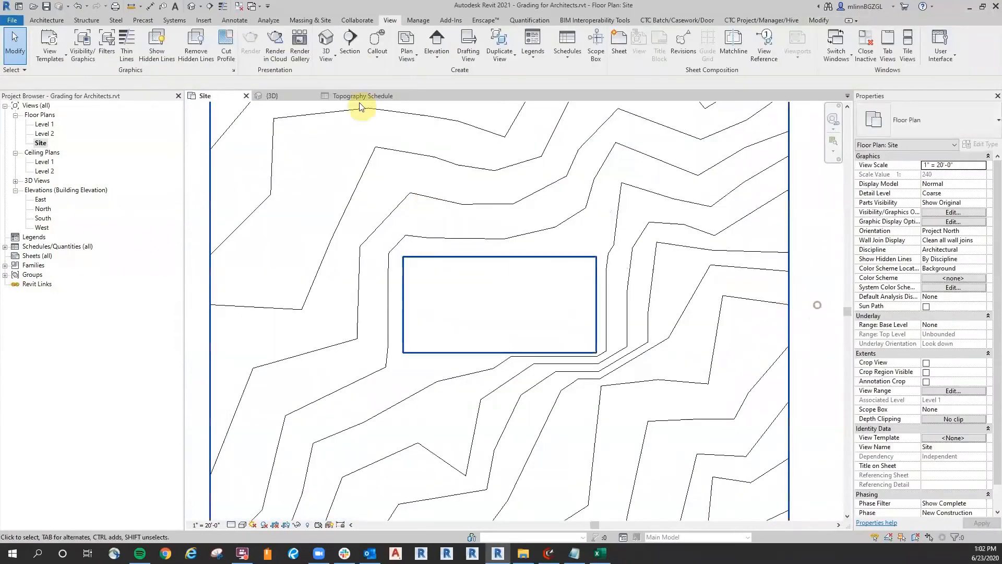
Check the building pad's height offset in the 3D view and return to the Site plan.
left_click(277, 94)
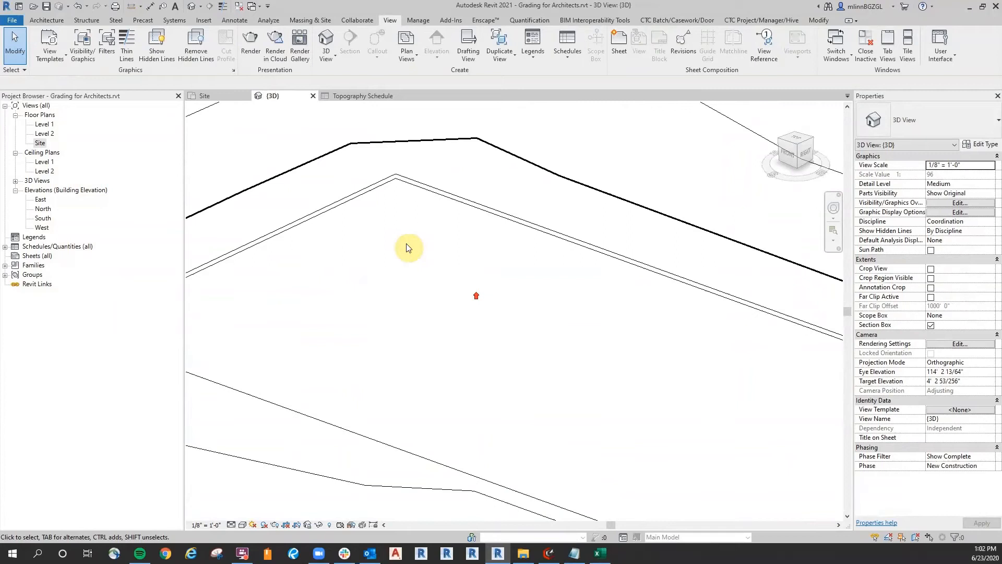
left_click(382, 190)
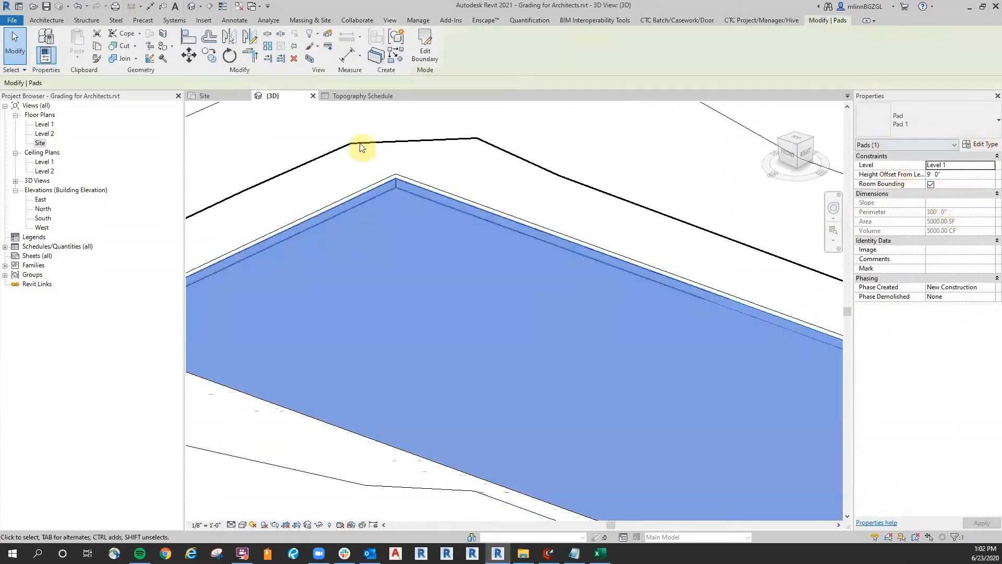
left_click(227, 95)
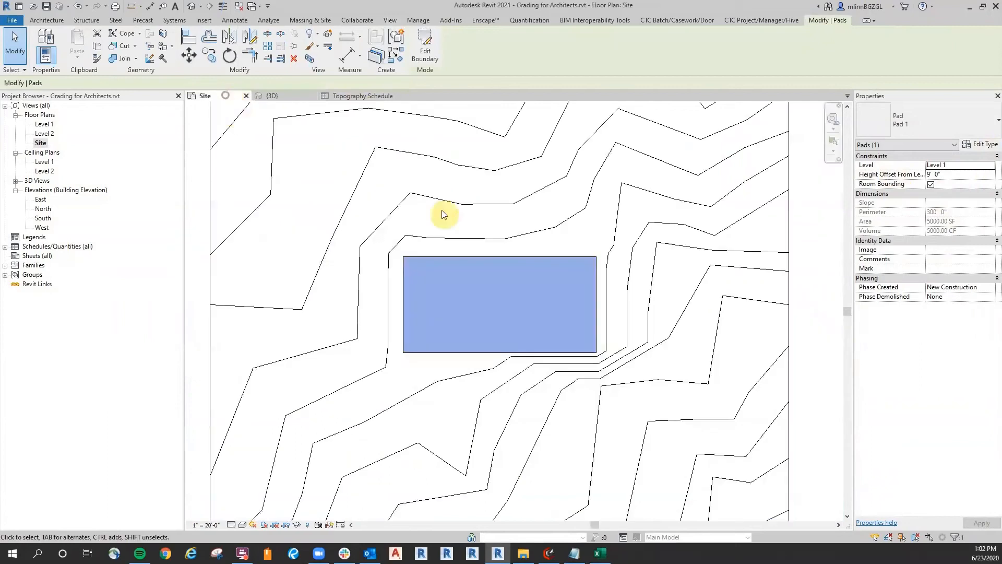
Set the elevation of the toposurface's six interior points around the pad to 8' 6" and finish the surface in the 3D view.
left_click(472, 204)
left_click(422, 51)
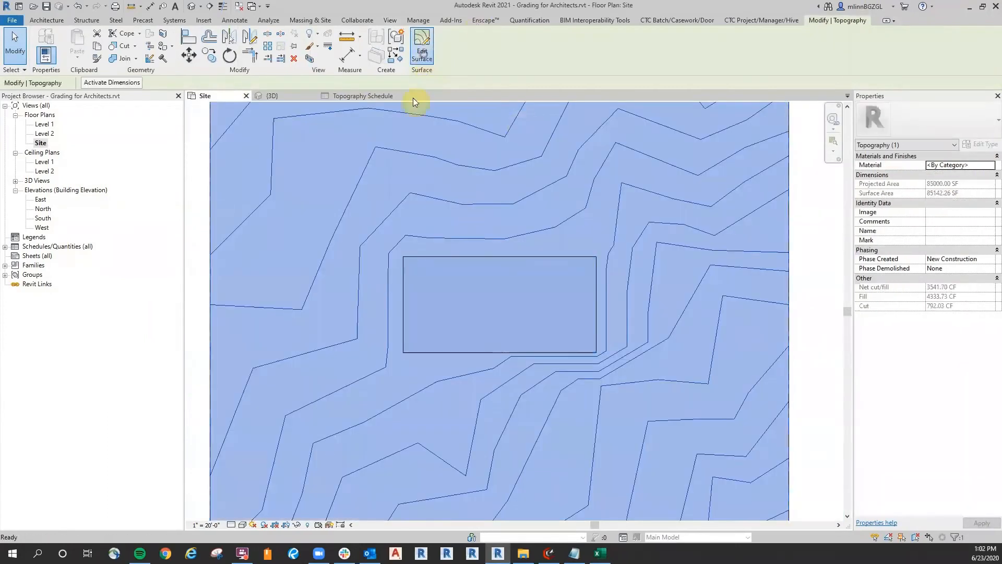
scroll(398, 251, "up", 2)
left_click_drag(394, 251, 714, 420)
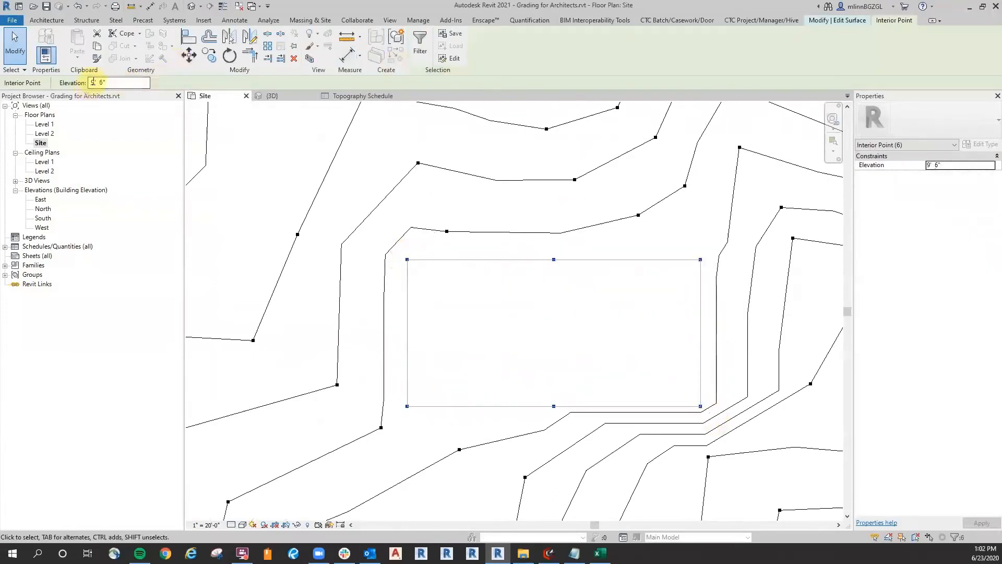
left_click_drag(90, 82, 97, 82)
type("8")
scroll(443, 283, "down", 5)
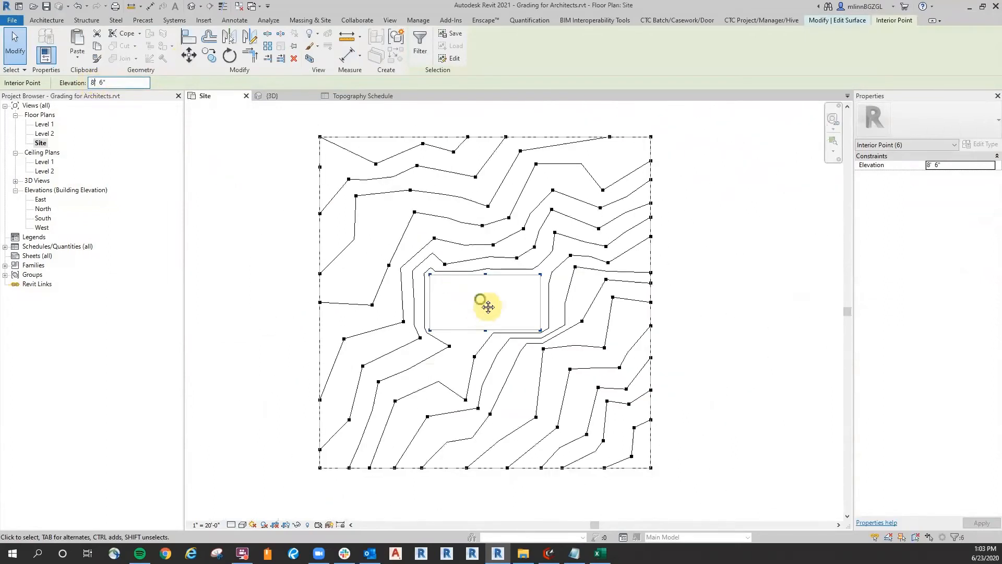
scroll(488, 307, "up", 3)
left_click(770, 227)
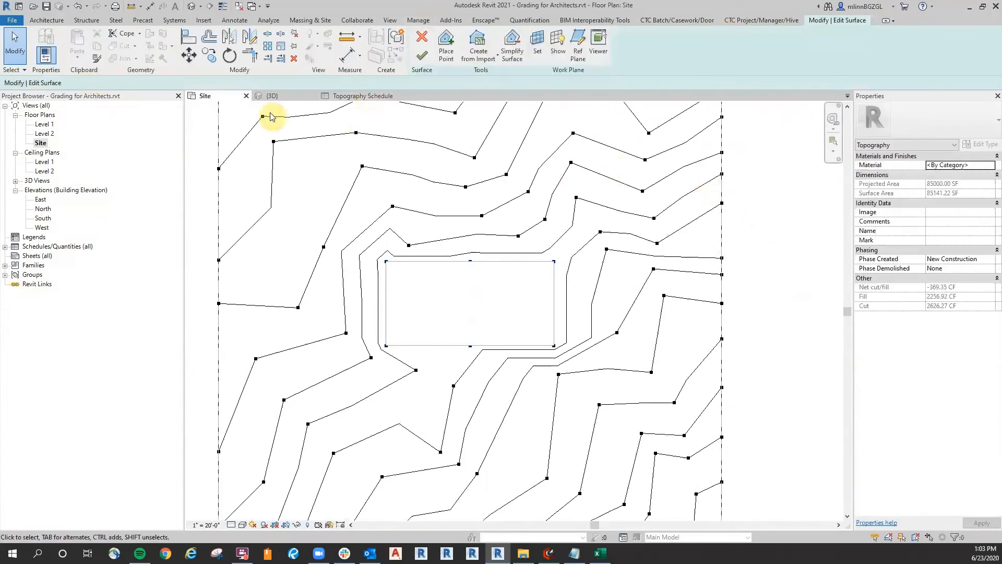
left_click(265, 96)
middle_click_drag(601, 338, 456, 282, "shift")
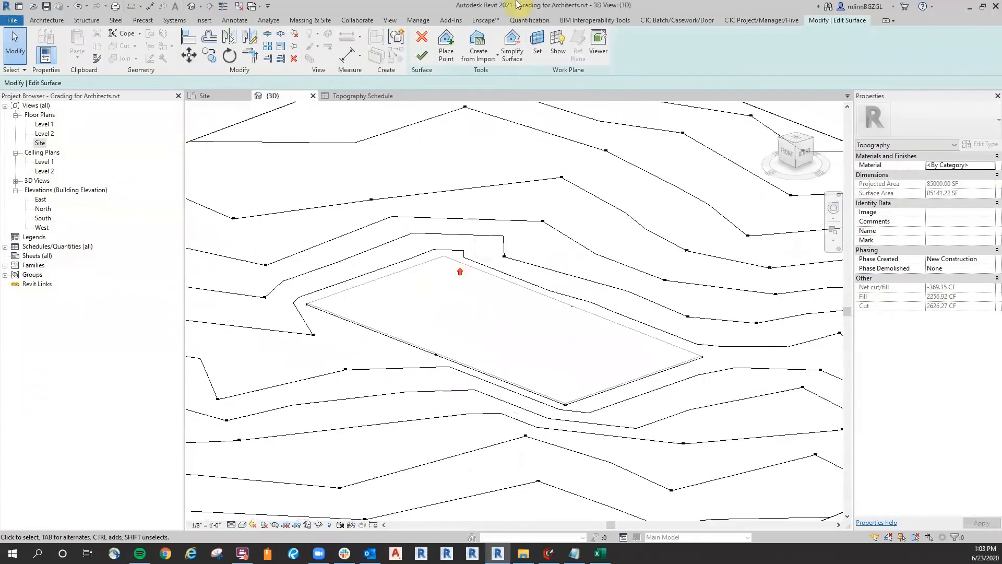
scroll(410, 309, "down", 3)
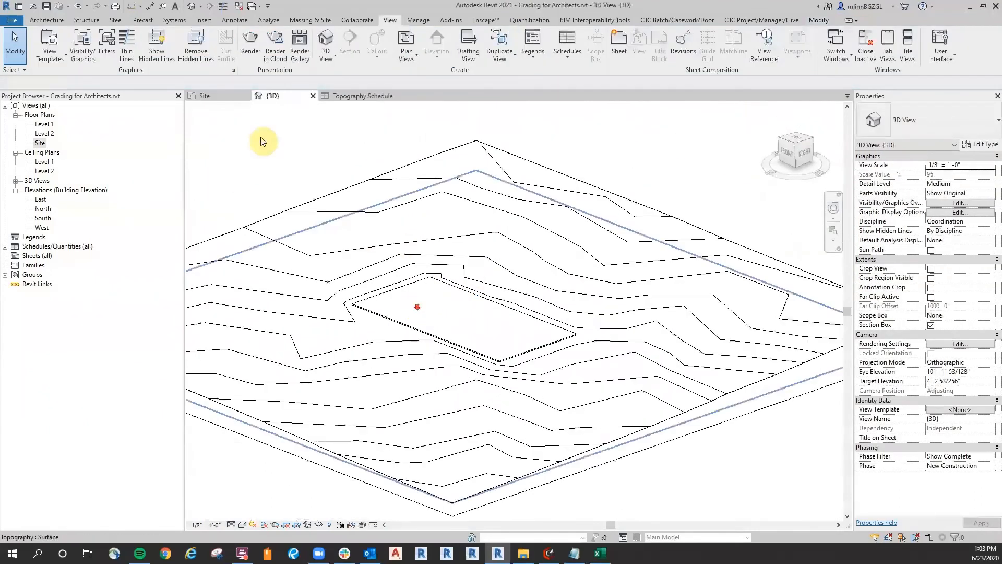
Examine from several angles in 3D how the building pad's edges meet the regraded toposurface.
scroll(385, 297, "up", 5)
middle_click_drag(572, 297, 514, 377, "shift")
scroll(515, 377, "up", 2)
middle_click_drag(510, 320, 697, 403, "shift")
scroll(351, 162, "up", 3)
middle_click_drag(365, 169, 270, 106)
scroll(263, 128, "down", 1)
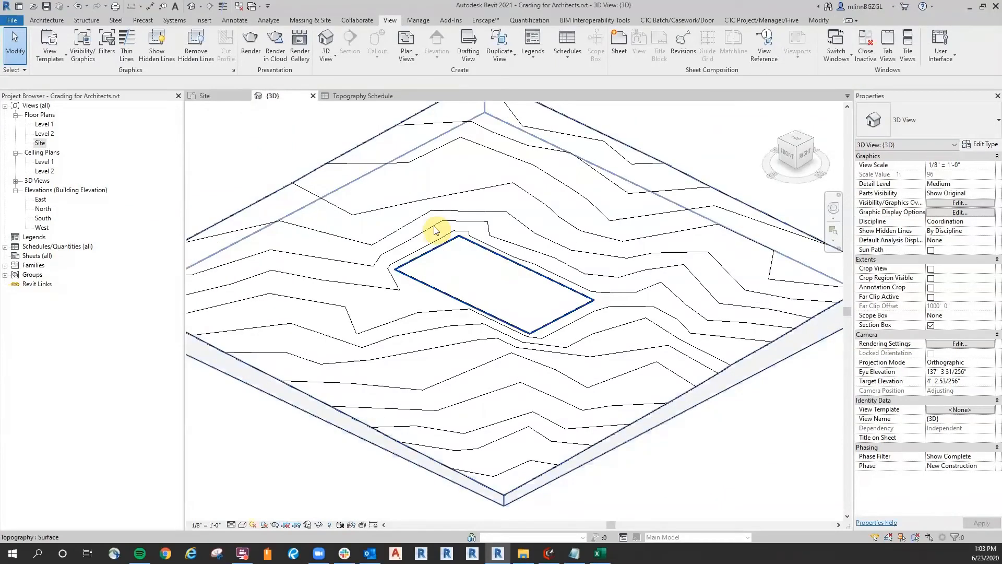
scroll(428, 256, "up", 6)
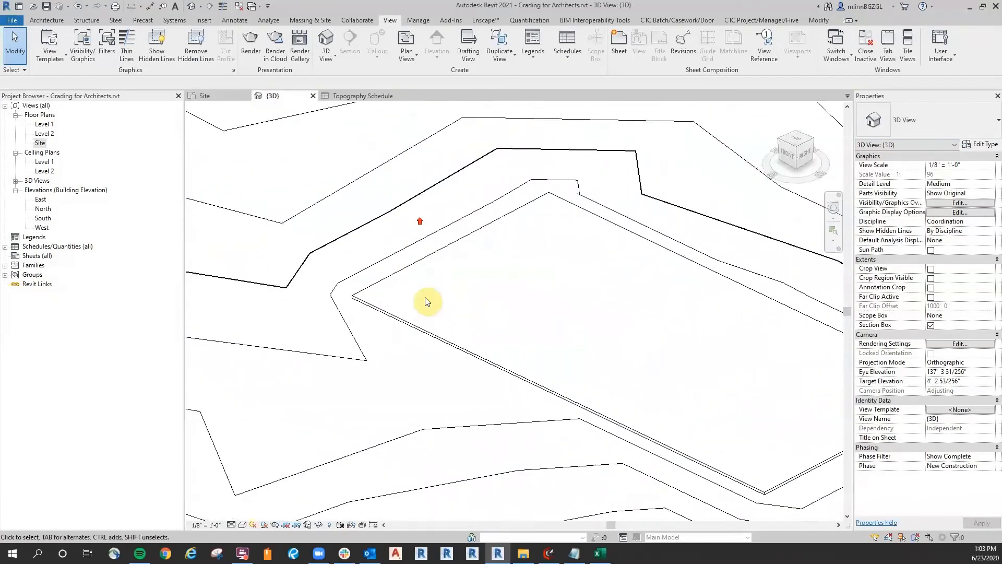
Set the building pad's height offset from Level 1 to 9' 4".
left_click(424, 263)
middle_click_drag(558, 305, 473, 272)
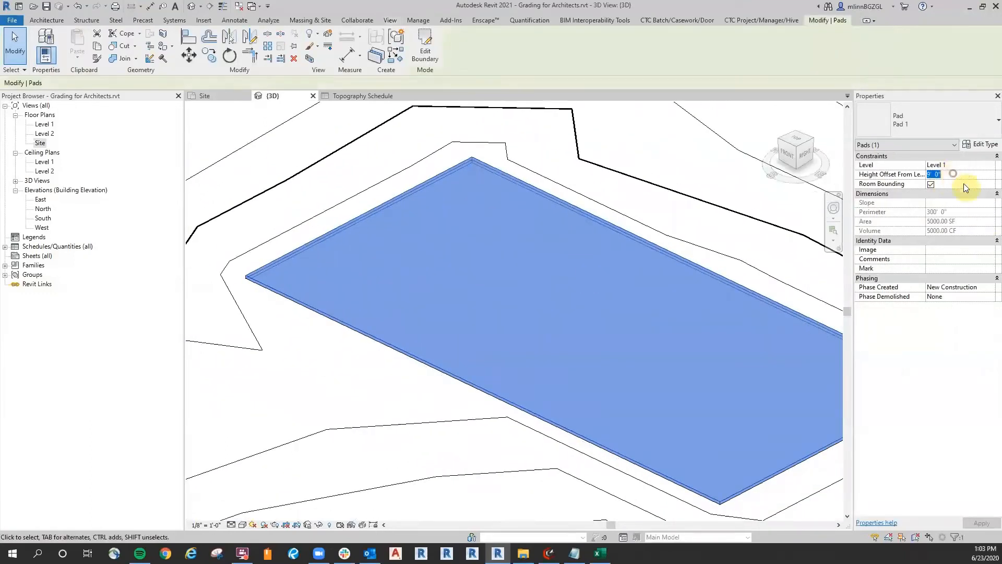
type("9'  4")
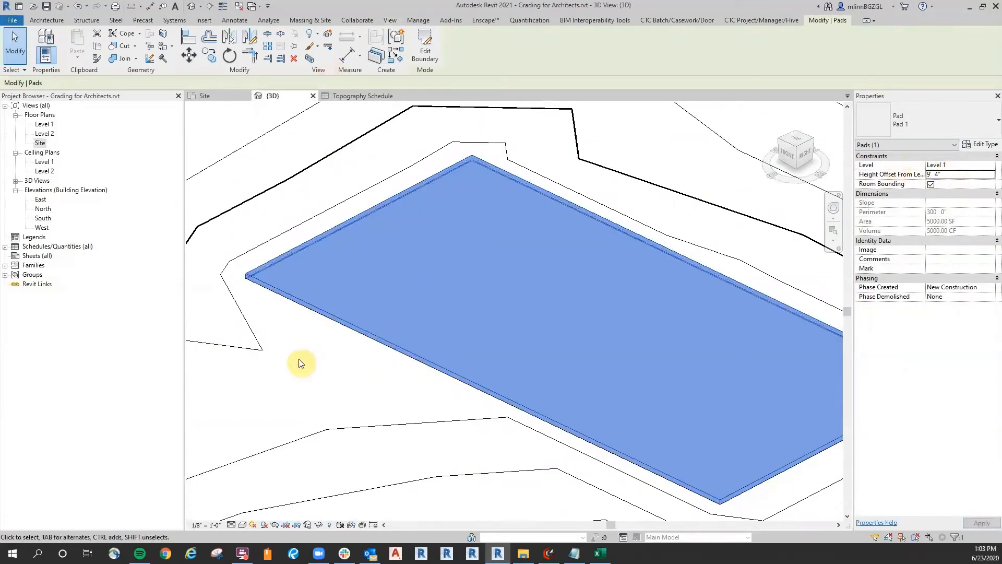
Edit the toposurface in the Site plan and set its six interior points around the pad to elevation 8' 10".
left_click(210, 96)
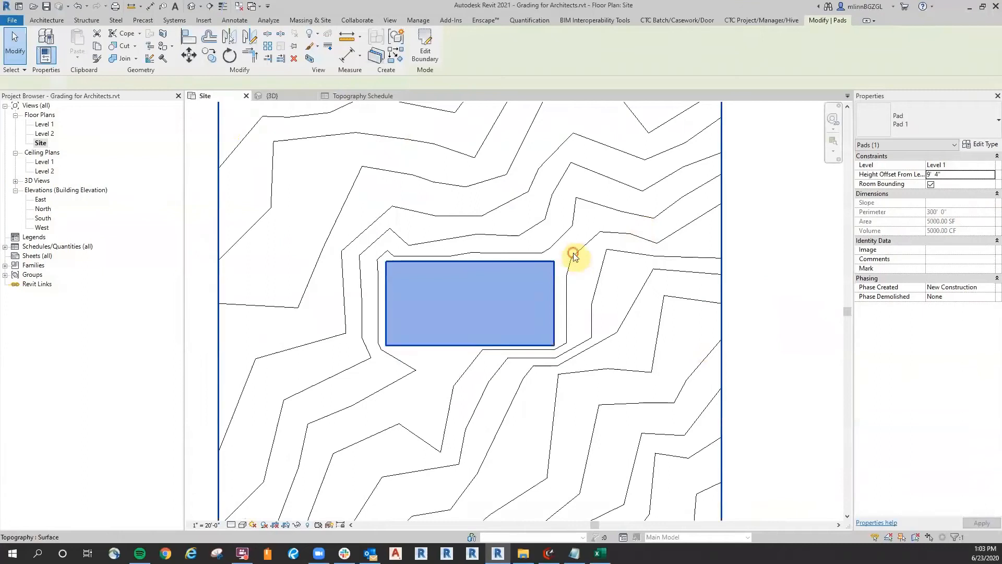
left_click(576, 258)
left_click(421, 47)
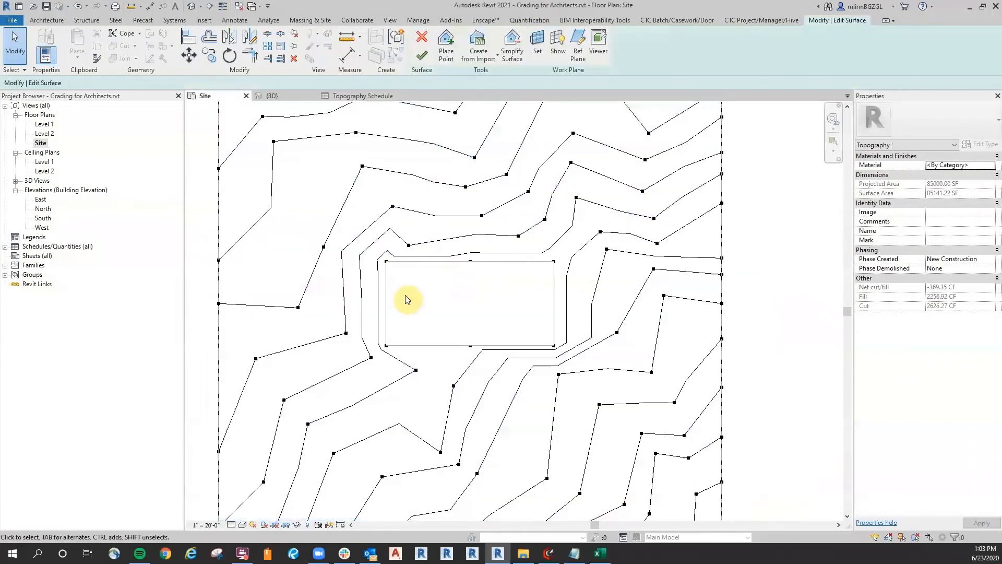
scroll(407, 297, "up", 4)
left_click_drag(327, 185, 754, 402)
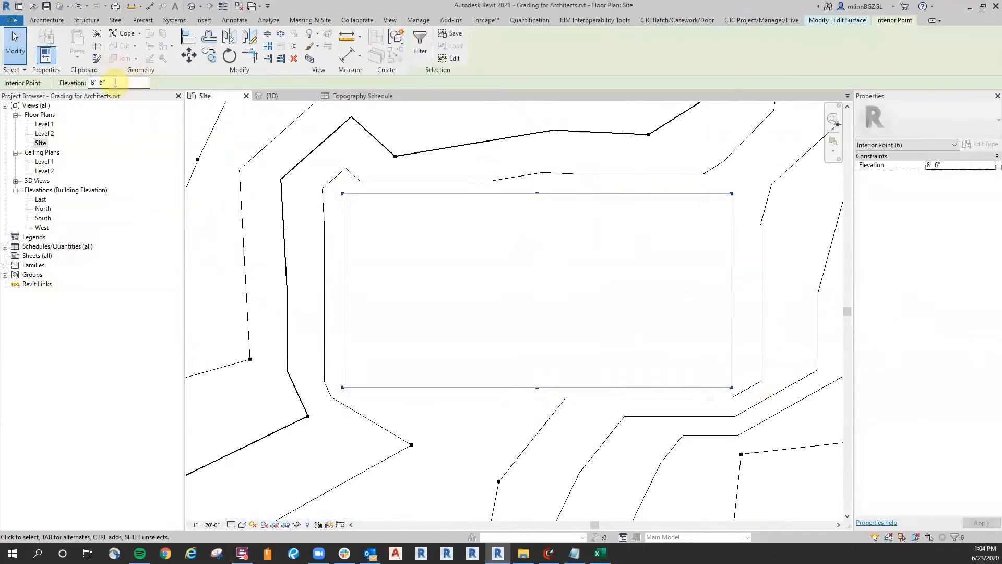
left_click_drag(101, 82, 131, 82)
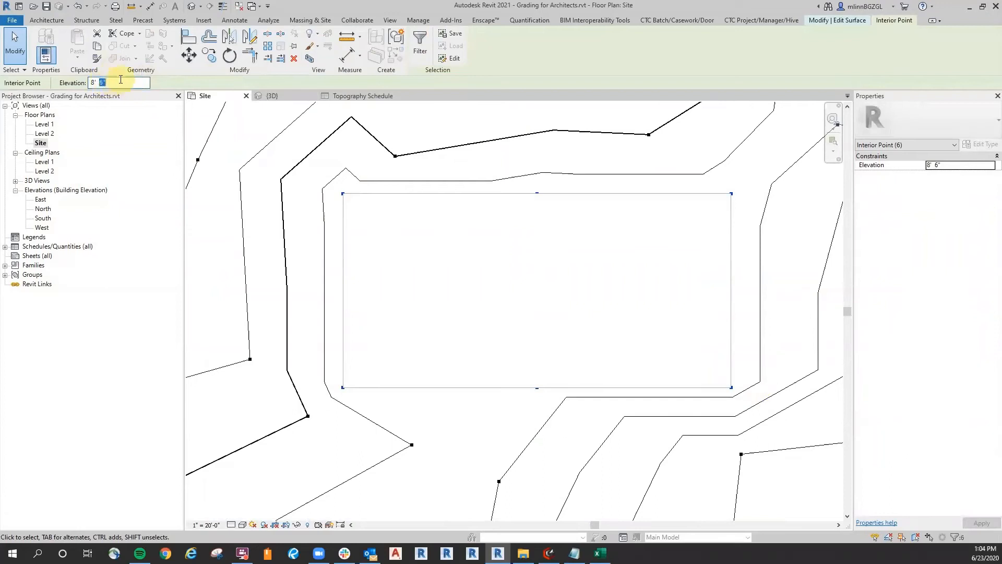
key("Return")
scroll(329, 197, "down", 2)
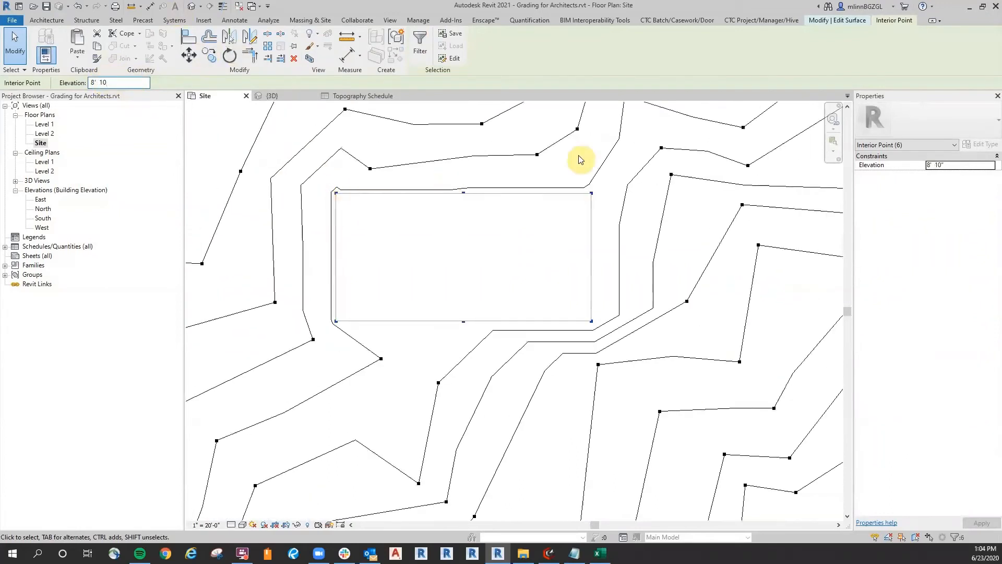
Inspect the regraded contours around the pad in the 3D view and finish the surface edit.
left_click(279, 95)
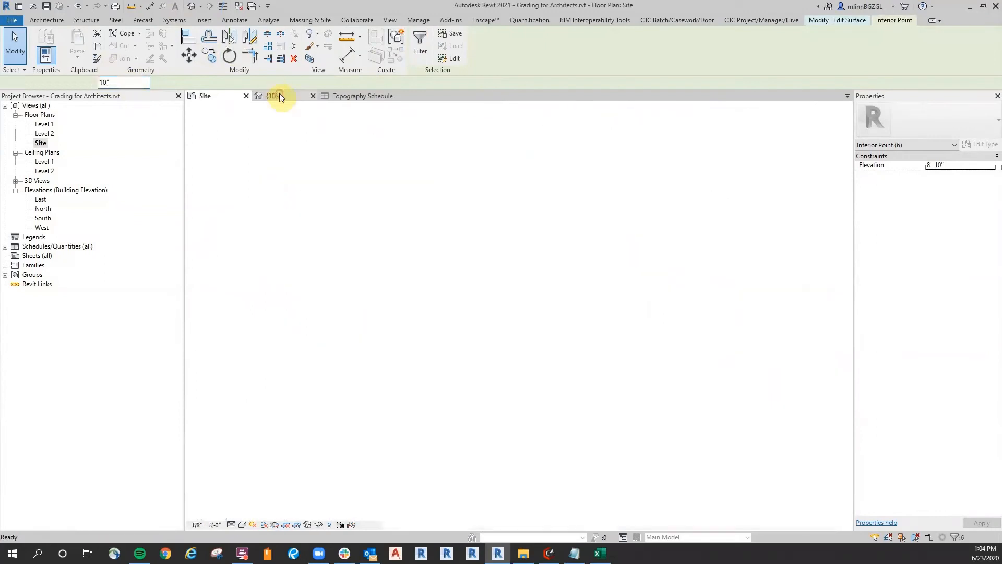
middle_click_drag(514, 268, 521, 330, "shift")
middle_click_drag(699, 329, 331, 68, "shift")
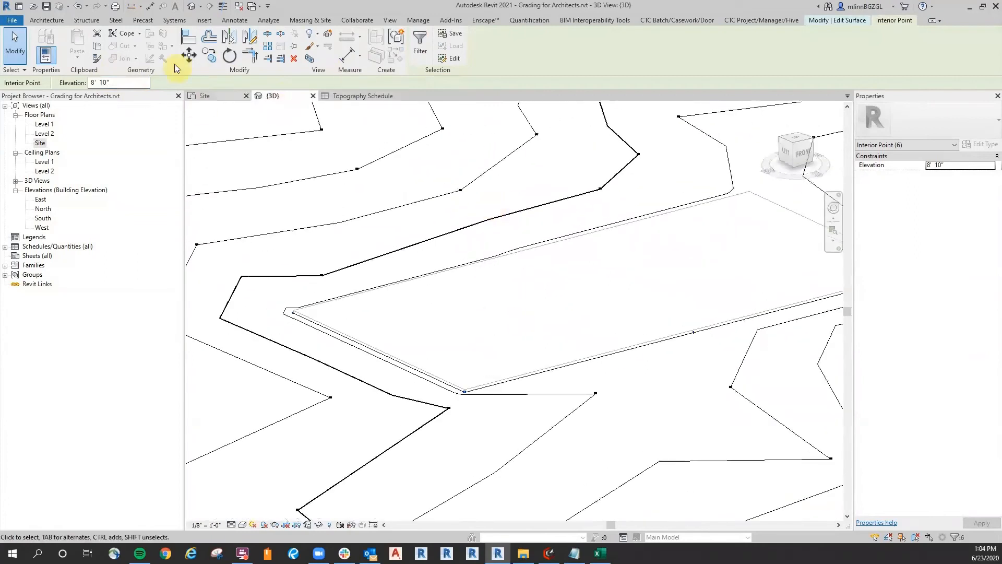
scroll(462, 336, "down", 5)
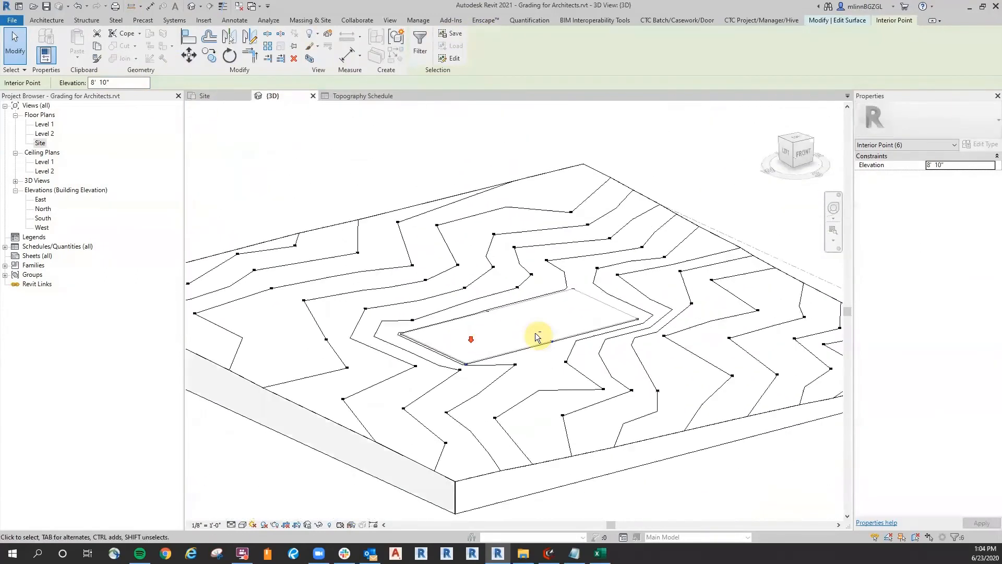
middle_click_drag(535, 333, 600, 212, "shift")
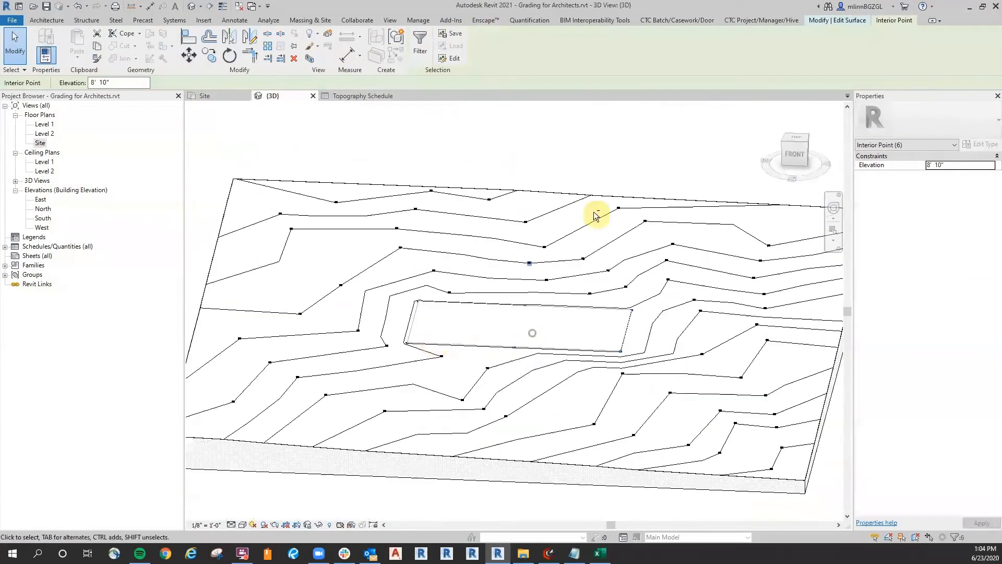
left_click(845, 21)
left_click(423, 53)
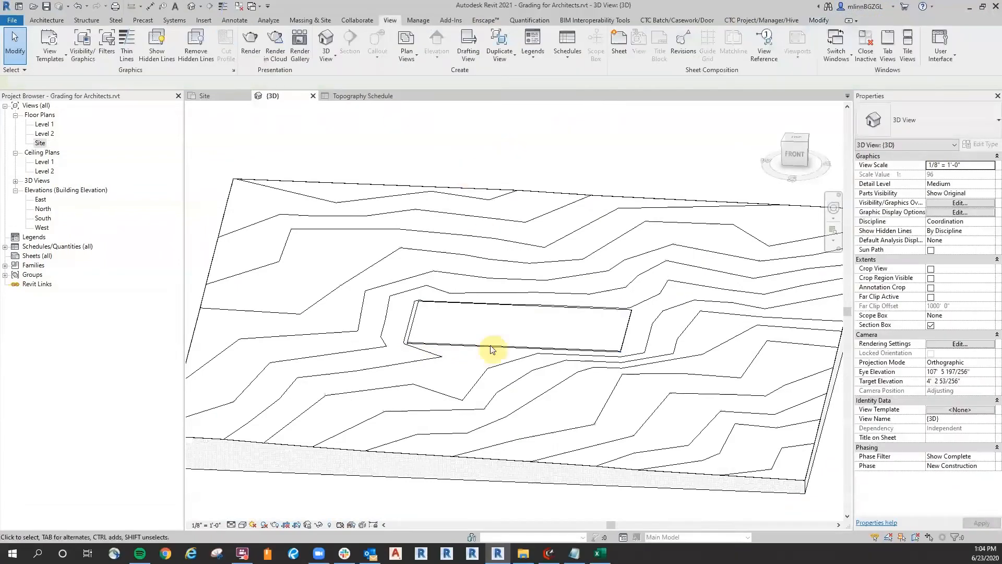
Review the finished pad in 3D, check the net cut/fill in the topography schedule and return to the Site plan.
scroll(490, 349, "up", 3)
middle_click_drag(471, 374, 403, 385, "shift")
scroll(462, 245, "down", 2)
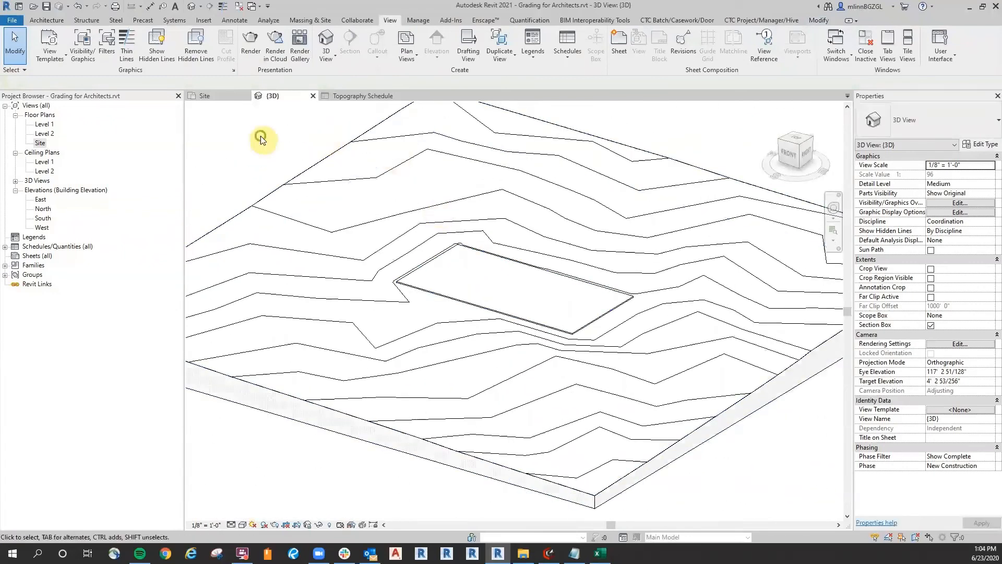
left_click(362, 96)
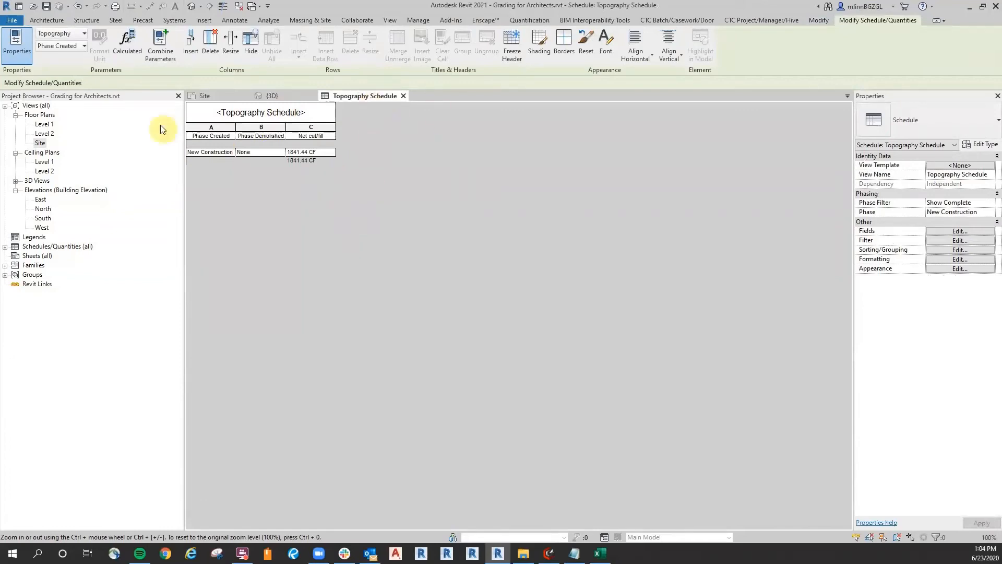
left_click(208, 95)
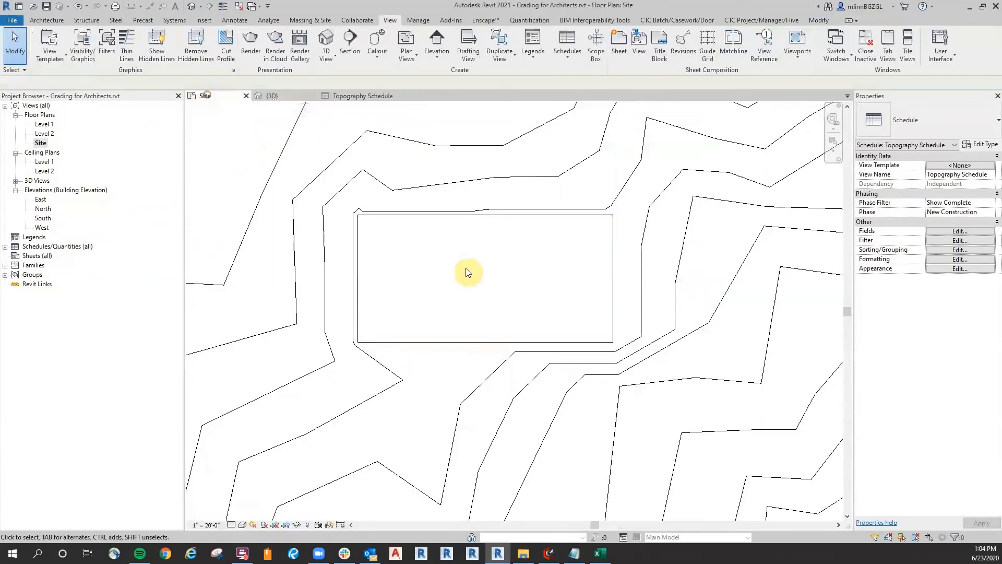
Select the building pad in the 3D view and set its height offset from Level 1 to 9' 2".
left_click(532, 216)
left_click(527, 259)
left_click(282, 96)
scroll(462, 281, "up", 5)
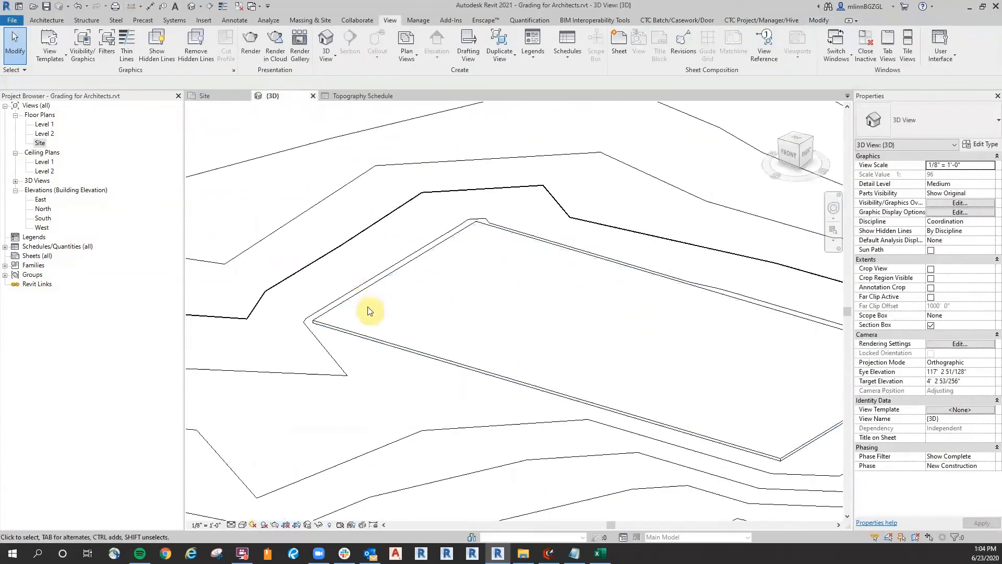
left_click(365, 291)
left_click(960, 174)
type("9'")
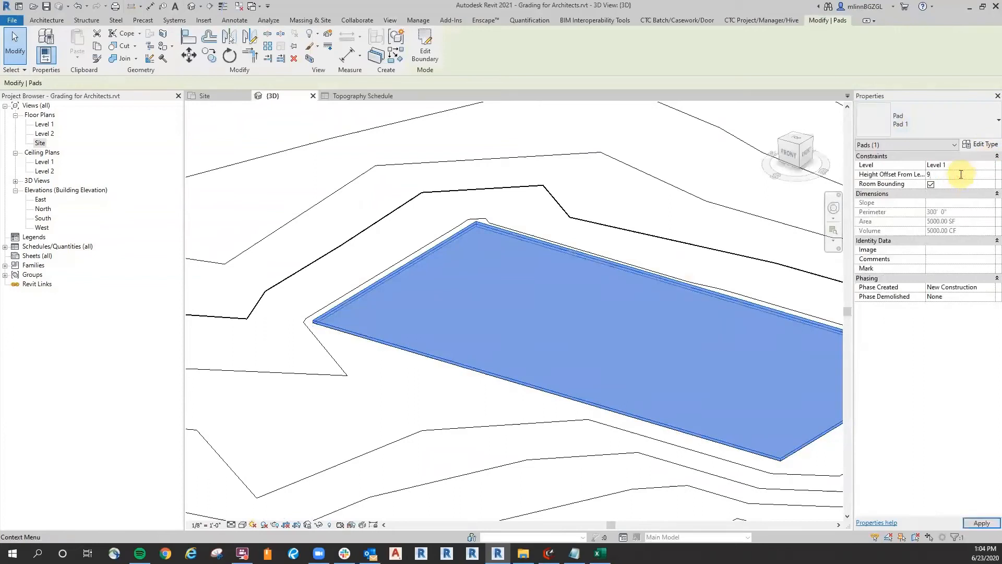
type(" 2")
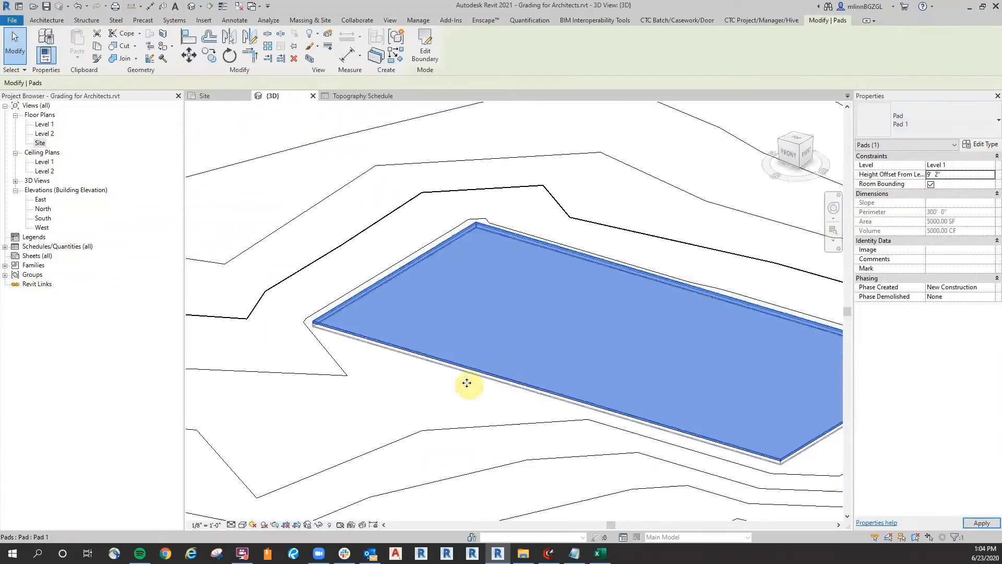
scroll(342, 239, "up", 2)
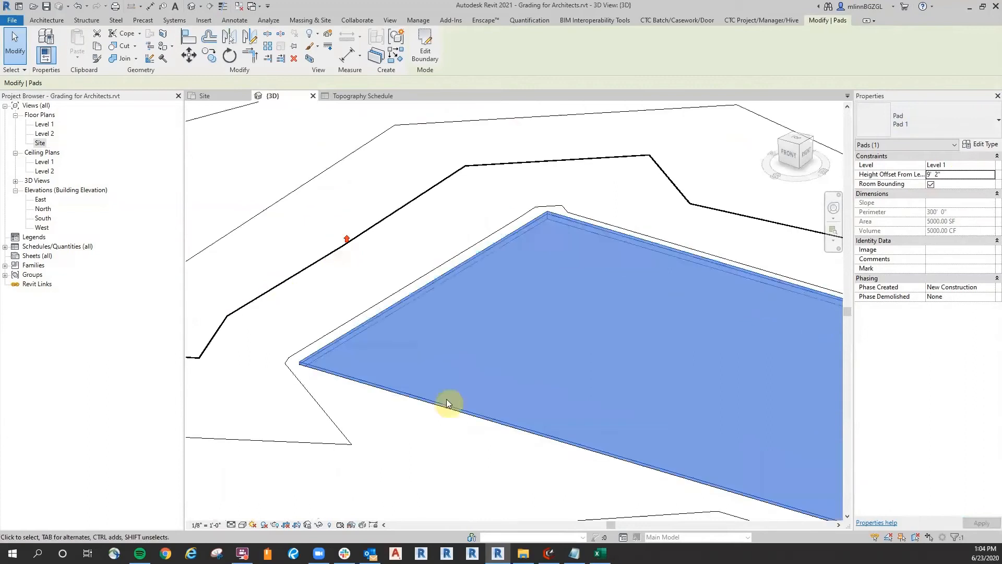
Edit the toposurface in the Site plan, set the six interior points around the pad to elevation 8' 8", and finish the surface.
left_click(226, 97)
left_click(657, 305)
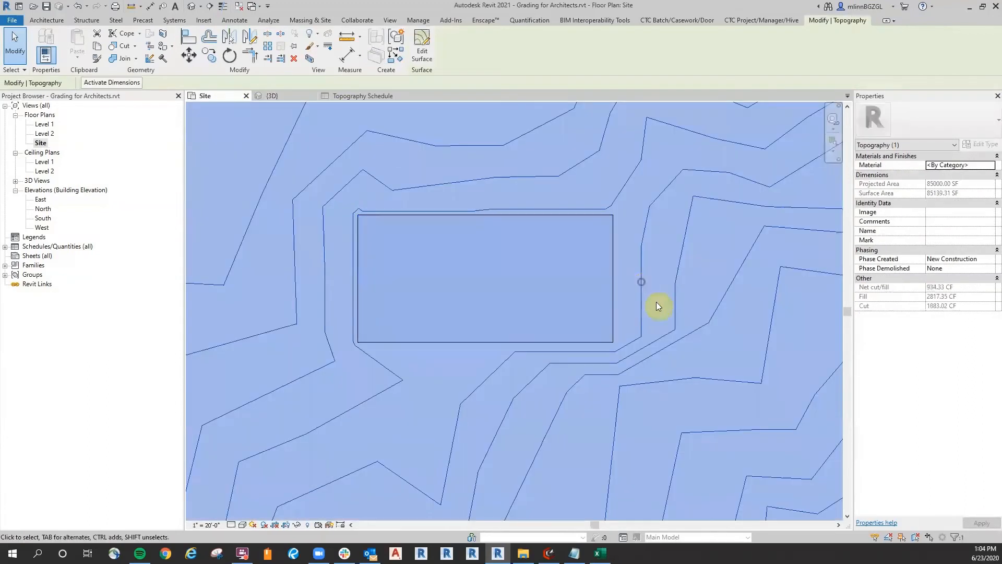
left_click(434, 63)
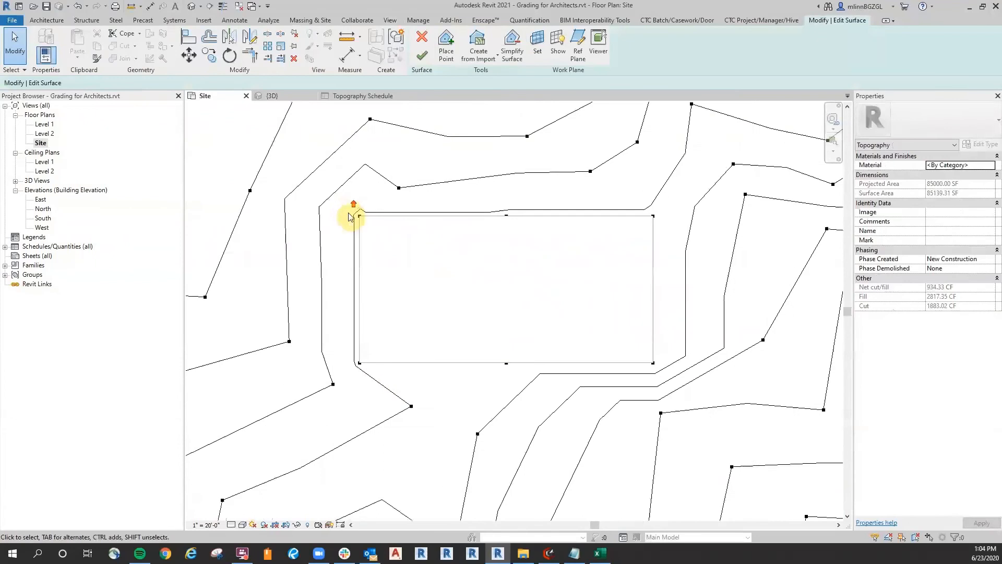
left_click(359, 216)
left_click_drag(481, 238, 683, 377)
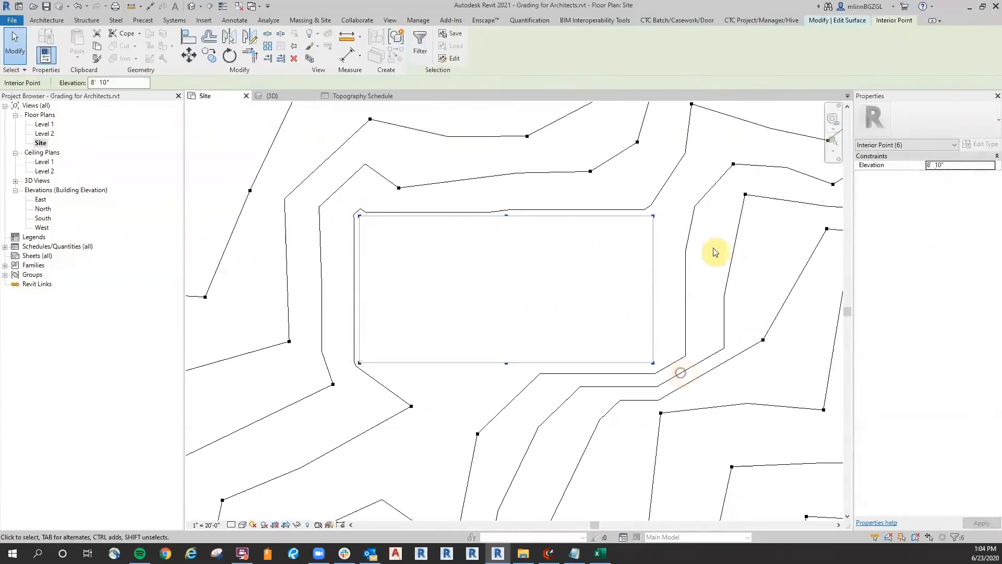
left_click(103, 81)
left_click(101, 82)
left_click_drag(101, 82, 120, 85)
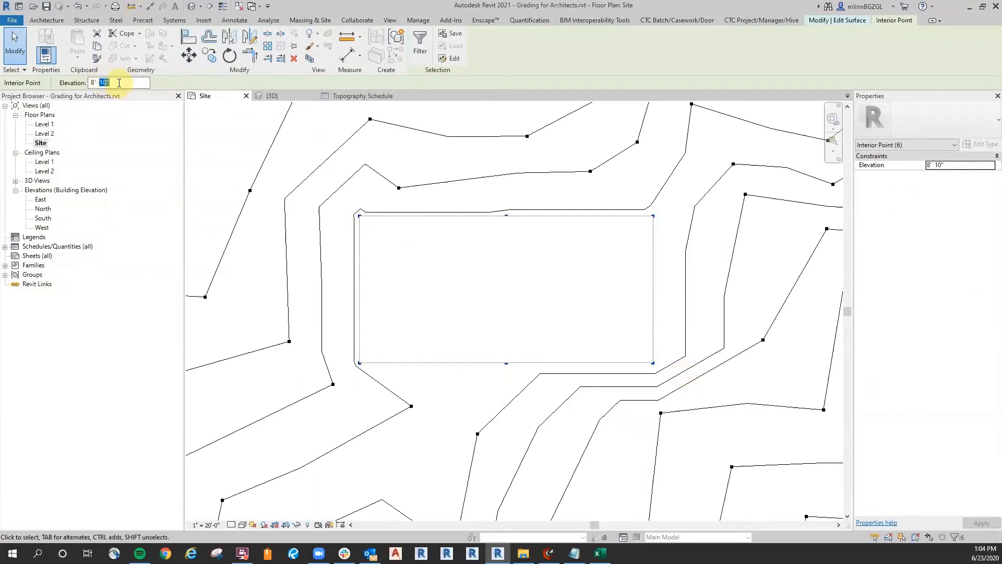
type("8")
key("Return")
scroll(282, 188, "down", 3)
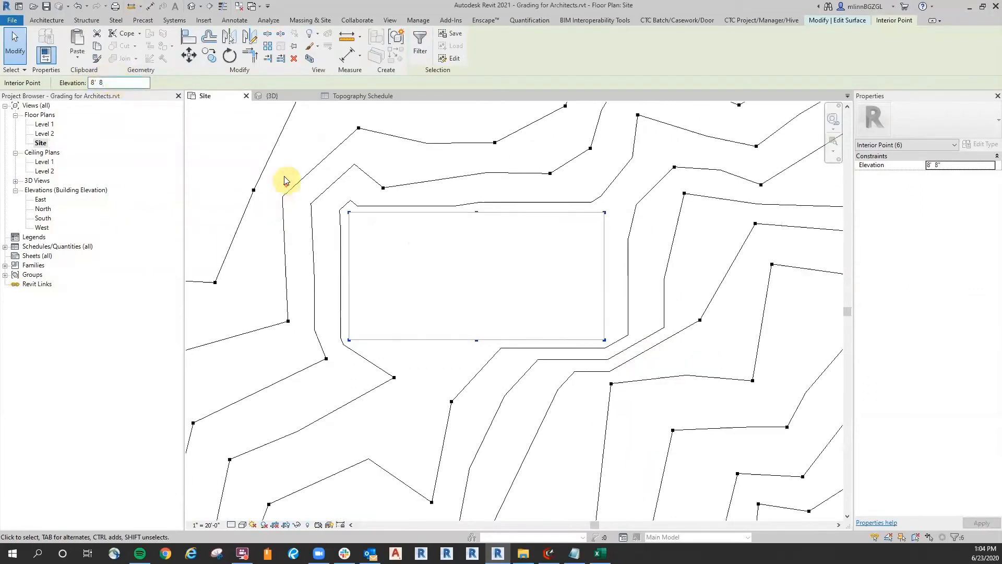
left_click(15, 46)
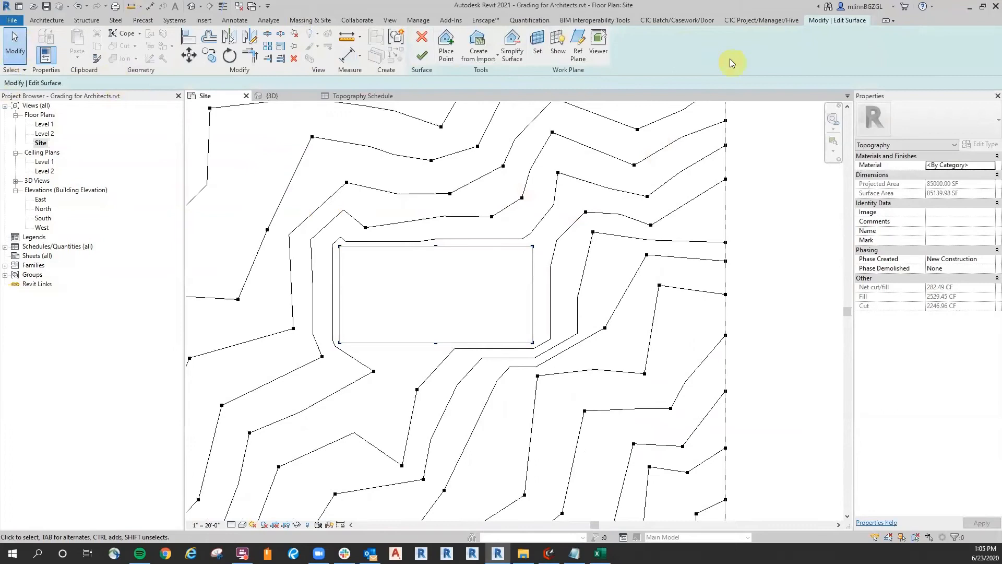
left_click(421, 54)
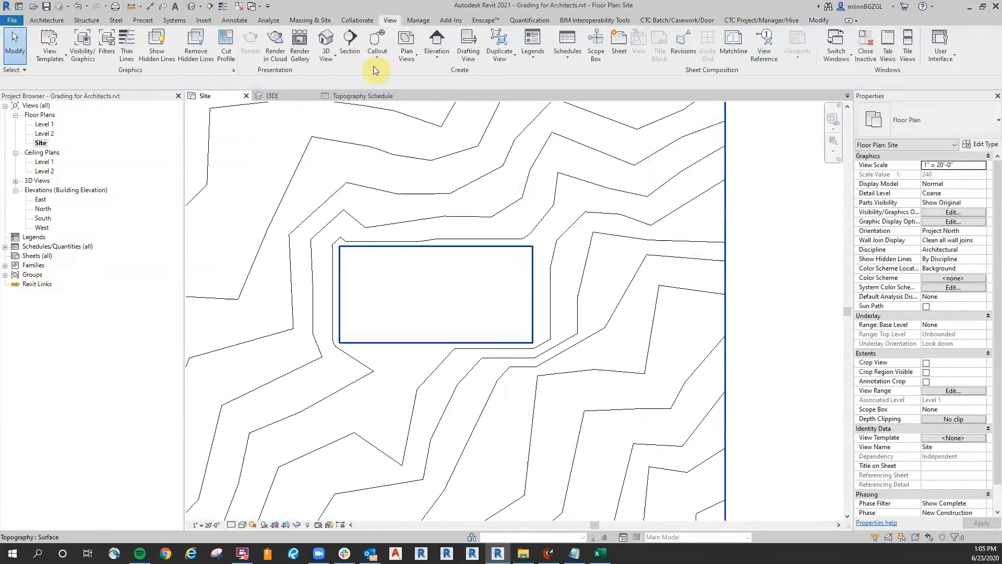
Review the regraded site in the 3D view and check the net cut/fill in the topography schedule.
left_click(273, 96)
middle_click_drag(515, 414, 509, 290, "shift")
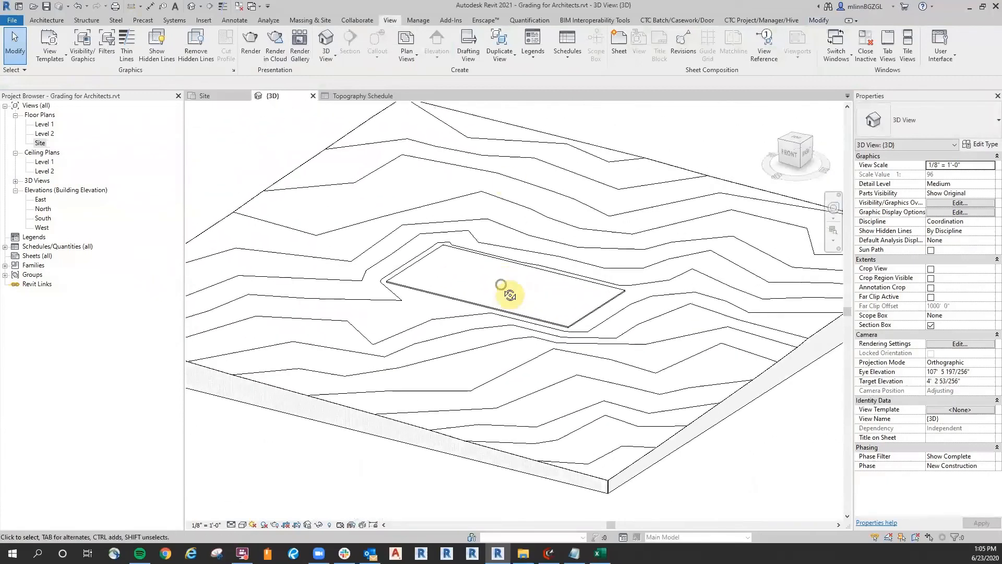
left_click(365, 96)
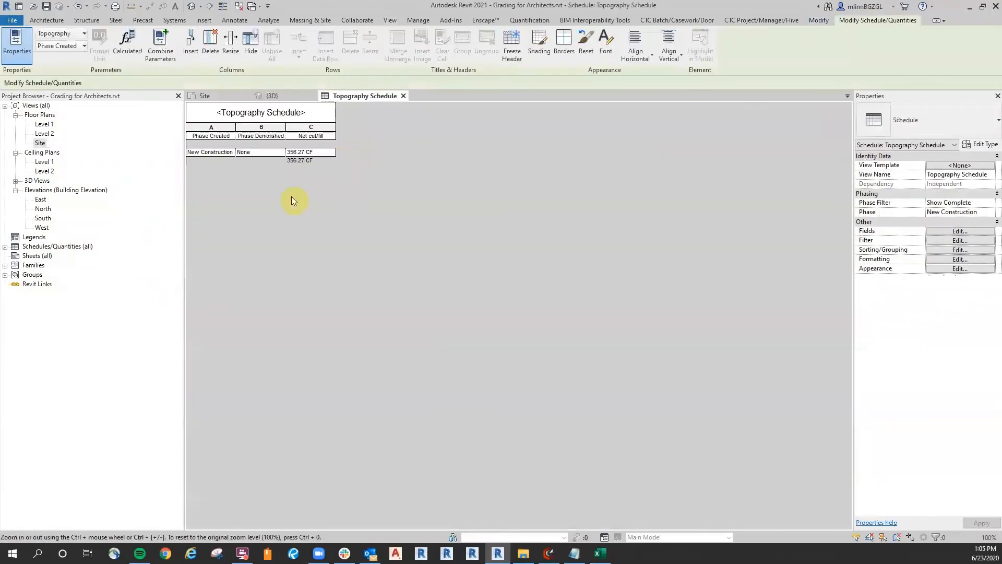
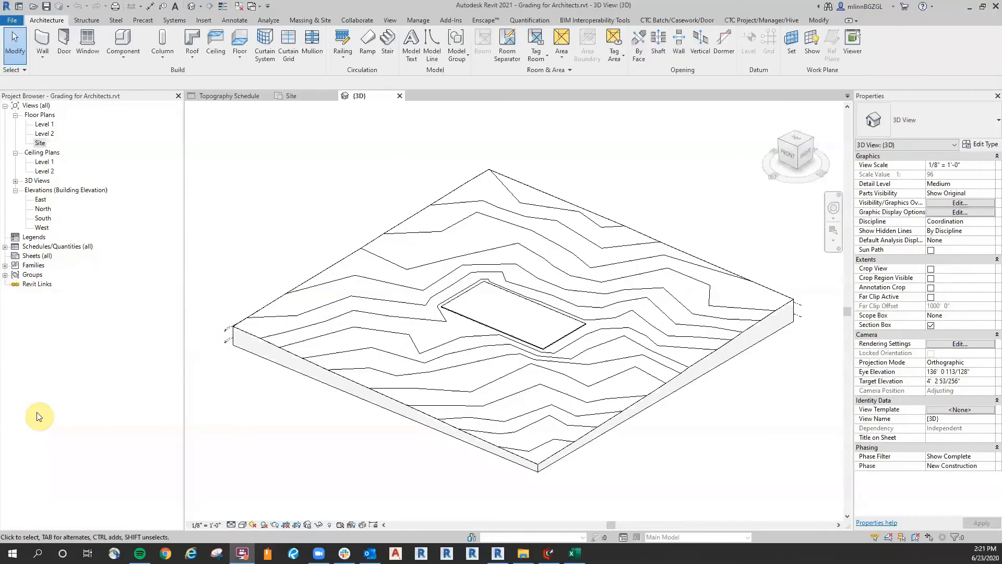
Open the Site plan and start a new subregion boundary on the toposurface.
scroll(296, 164, "down", 3)
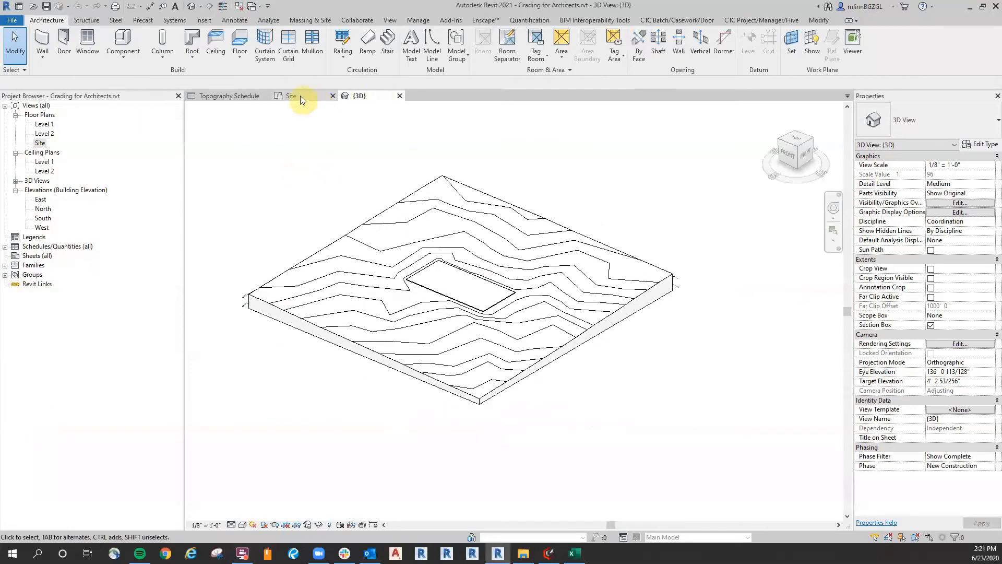
left_click(298, 96)
left_click(621, 344)
middle_click_drag(302, 169, 299, 172)
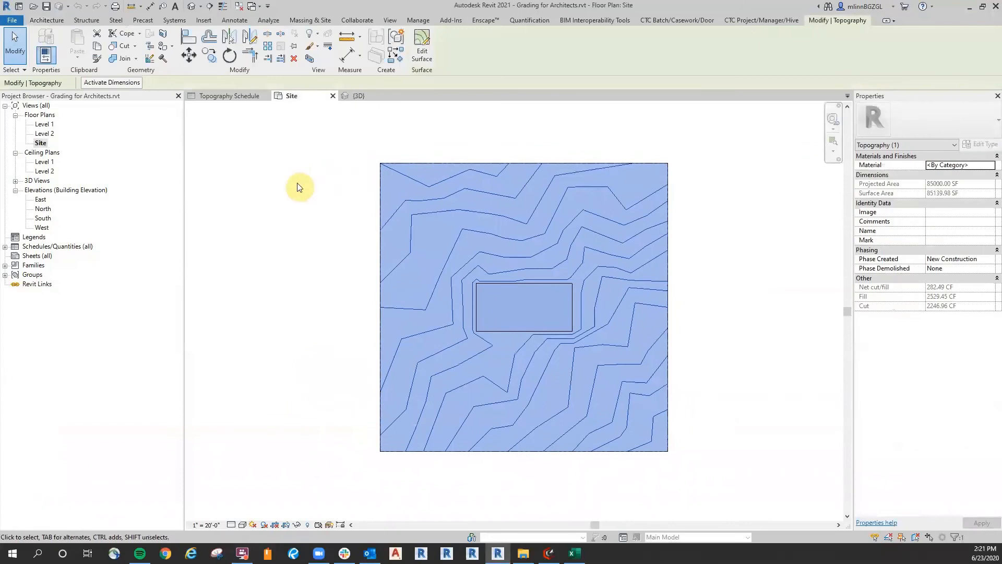
left_click(299, 186)
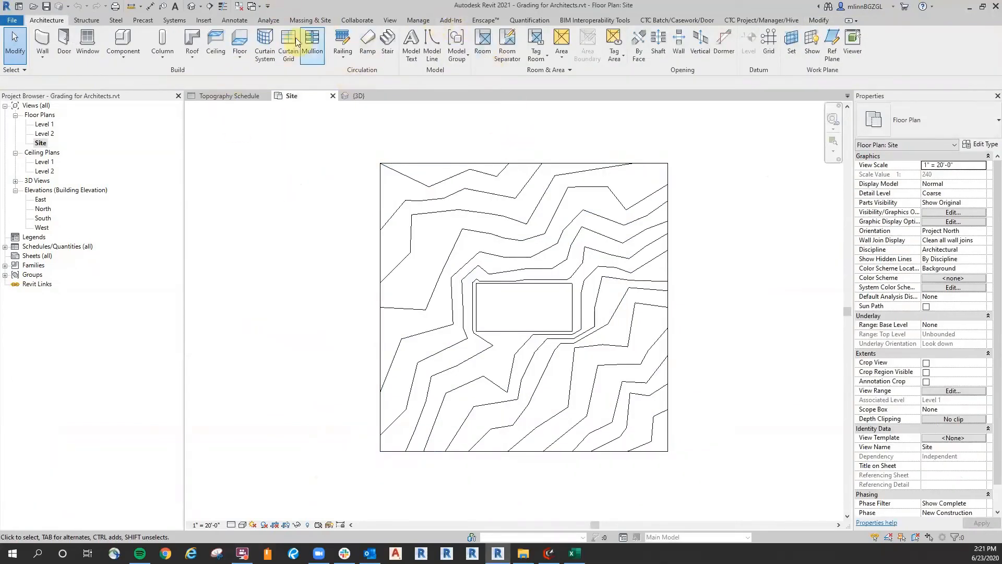
left_click(300, 21)
middle_click_drag(308, 157, 314, 163)
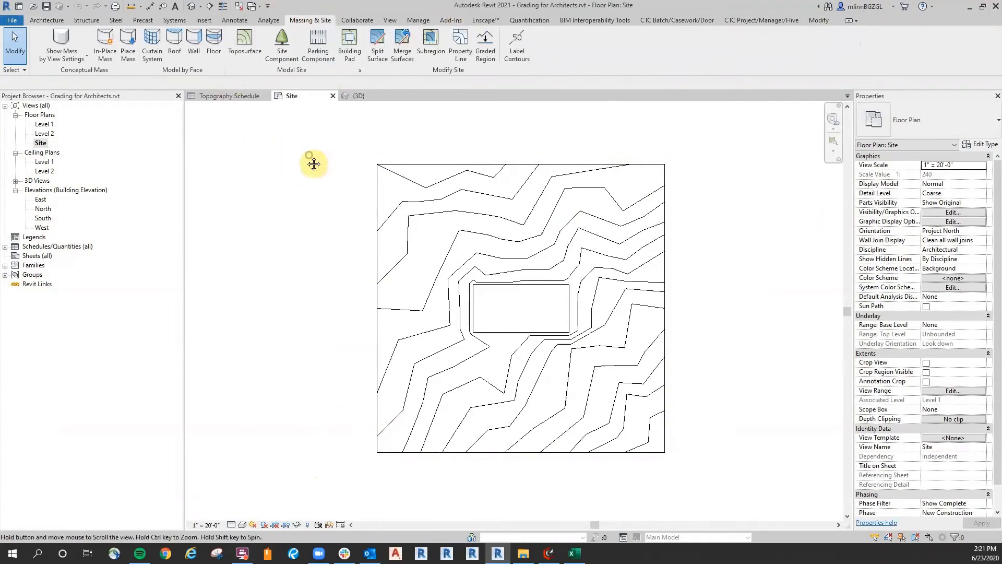
left_click(431, 42)
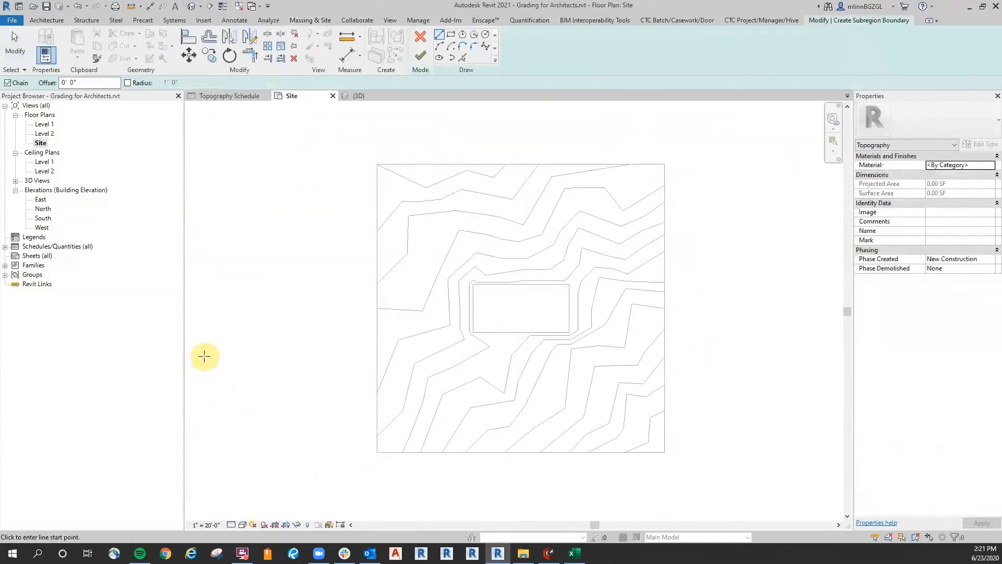
Draw a straight boundary line about 125' long from the pad's southeast corner down to the site's south edge.
scroll(551, 485, "up", 2)
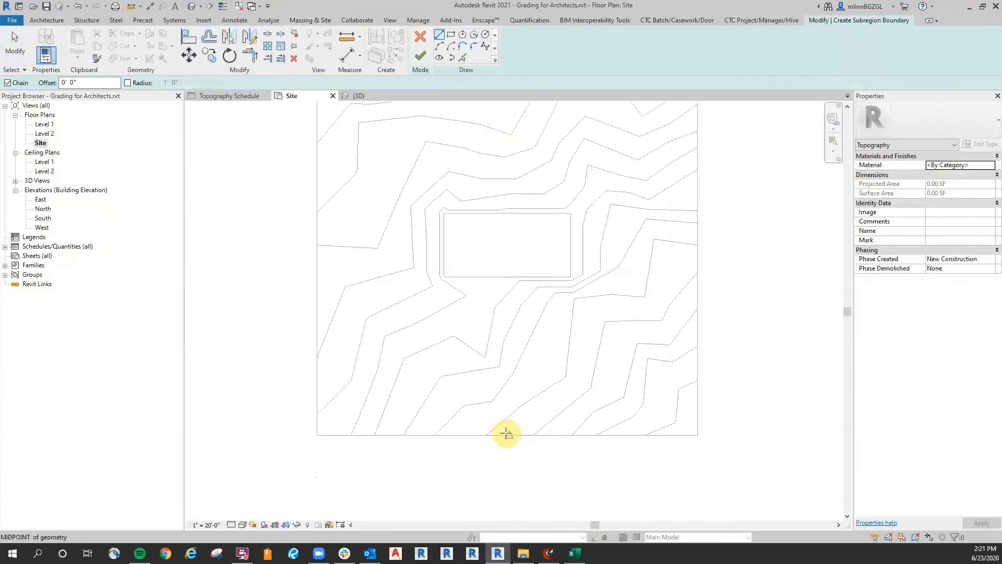
scroll(549, 259, "up", 2)
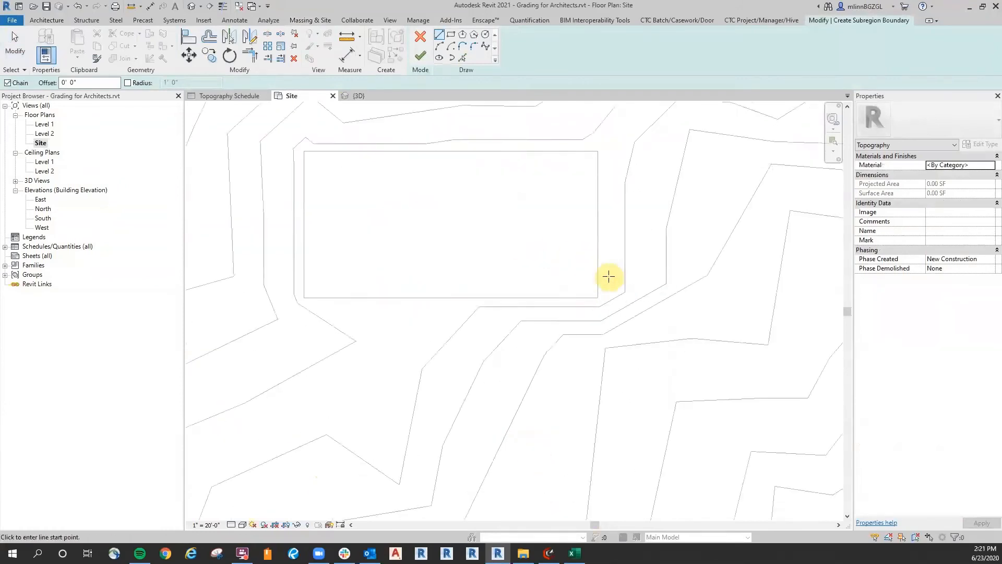
left_click(596, 300)
scroll(530, 275, "down", 2)
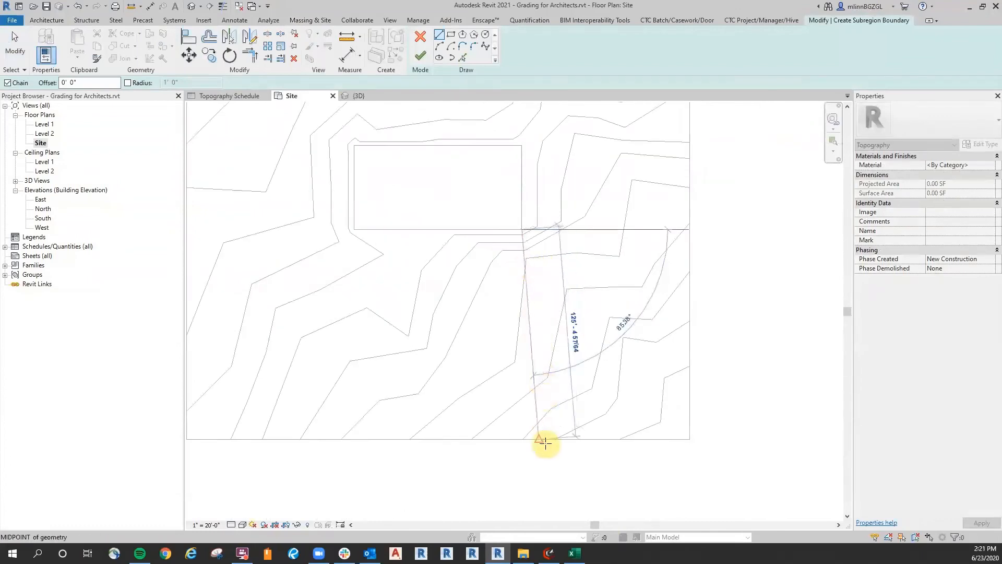
left_click(522, 440)
scroll(580, 472, "down", 2)
key("Escape")
scroll(503, 368, "up", 2)
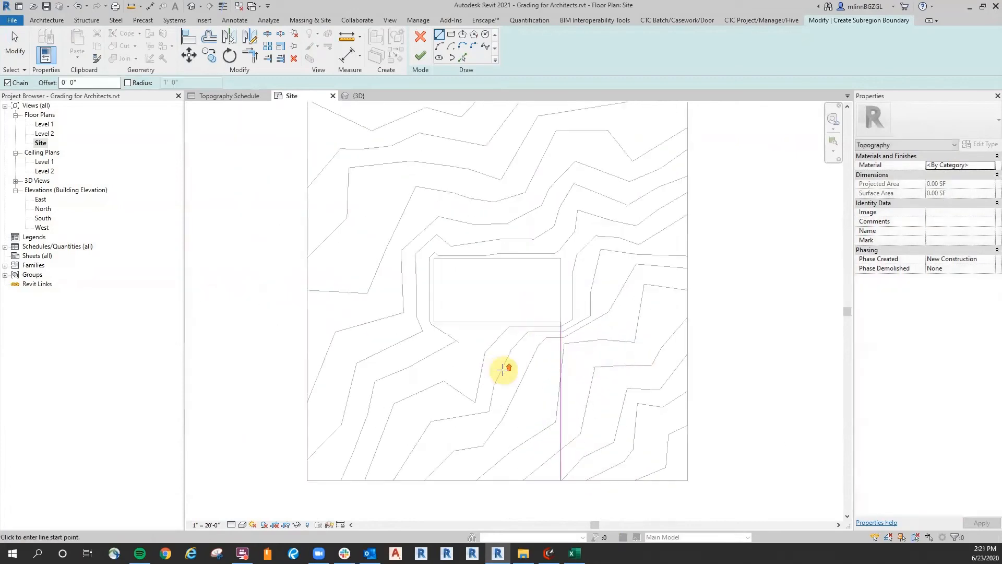
key("Escape")
Offset a copy of the boundary line 30' to the west.
key("o")
key("f")
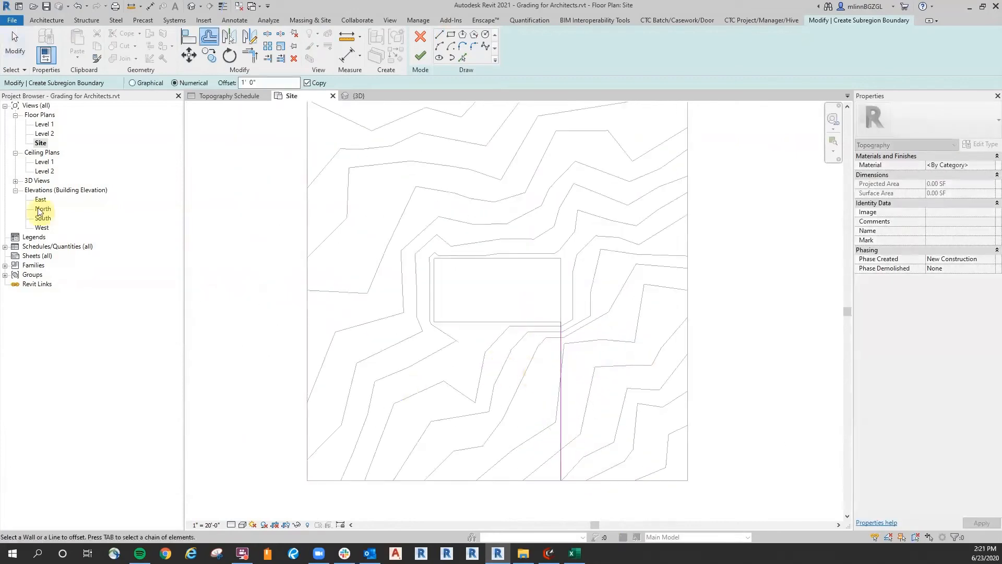
left_click(266, 83)
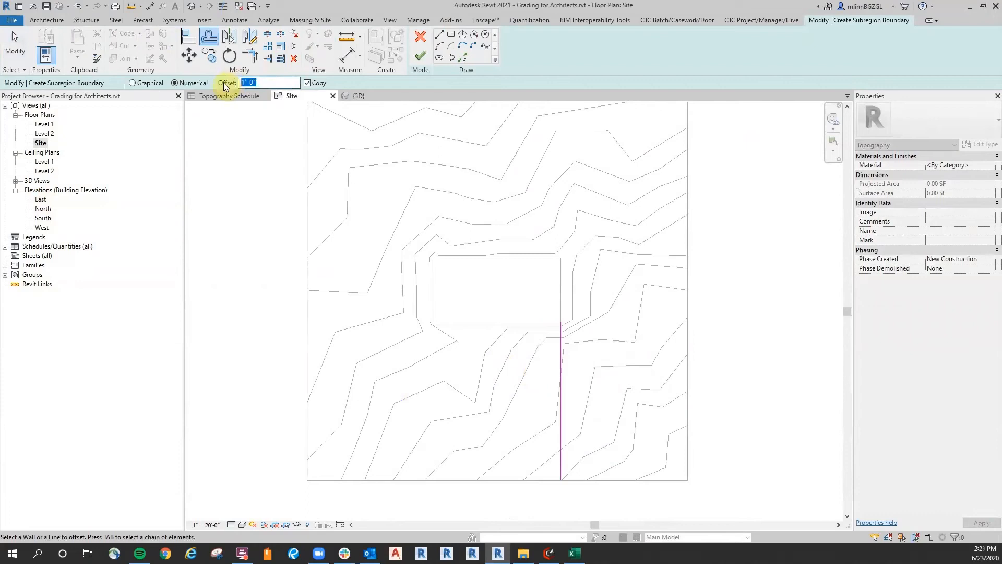
middle_click_drag(559, 368, 548, 313)
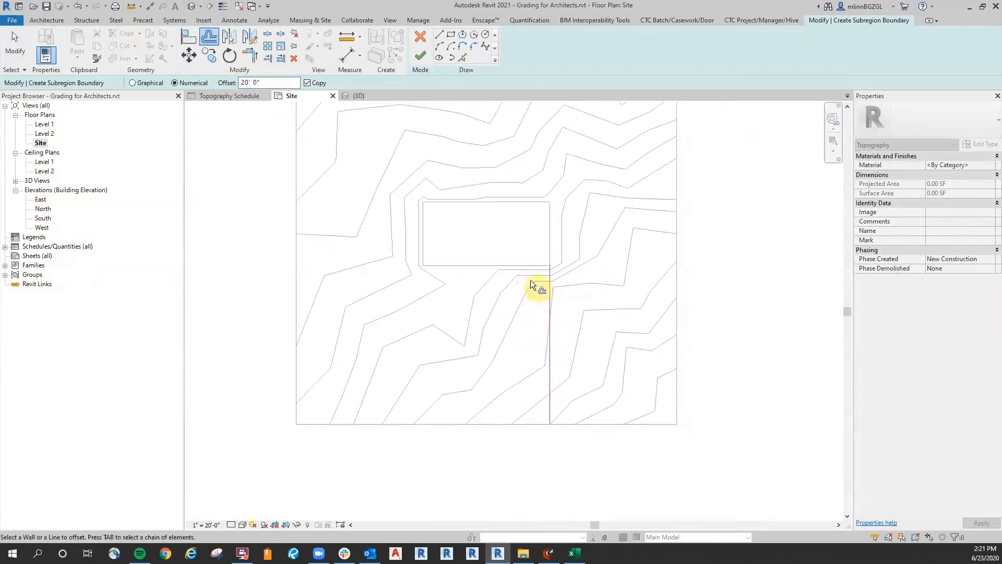
left_click_drag(268, 80, 241, 82)
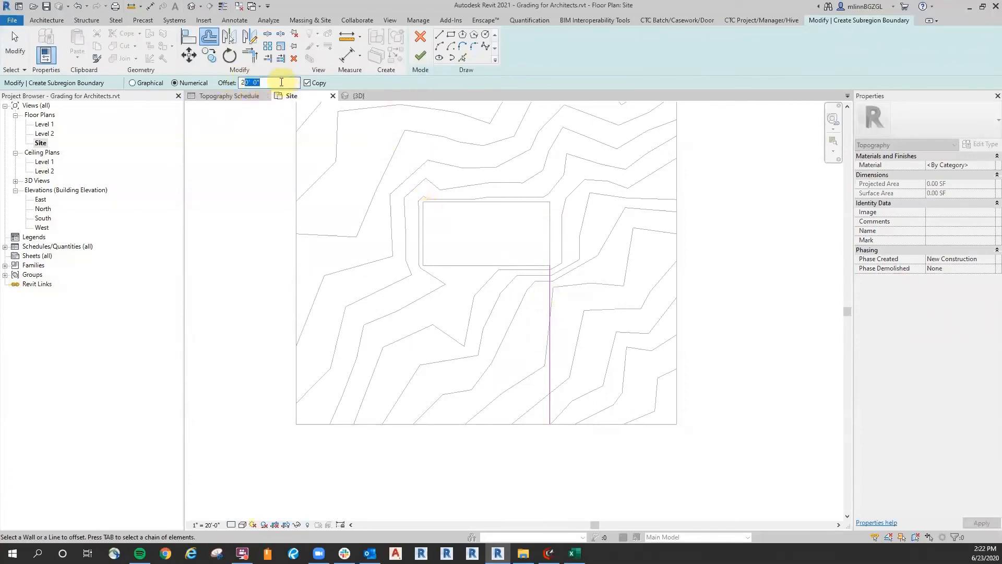
left_click_drag(273, 80, 227, 81)
type("30")
left_click(534, 308)
scroll(519, 291, "up", 3)
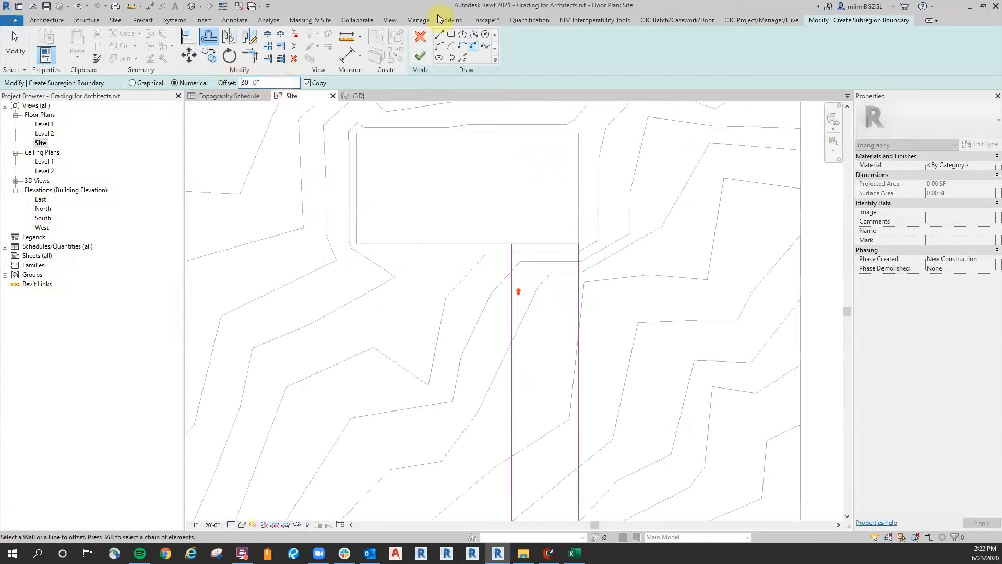
Close the subregion boundary with lines along the pad's south edge and the site's south edge, and finish the sketch.
left_click(439, 34)
left_click(512, 236)
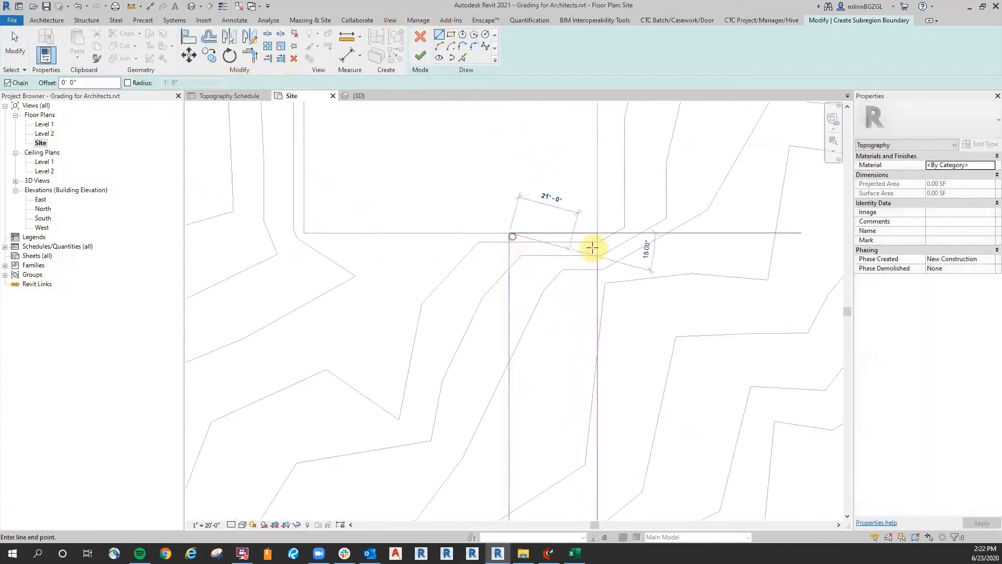
scroll(553, 224, "down", 3)
scroll(577, 348, "up", 2)
key("Escape")
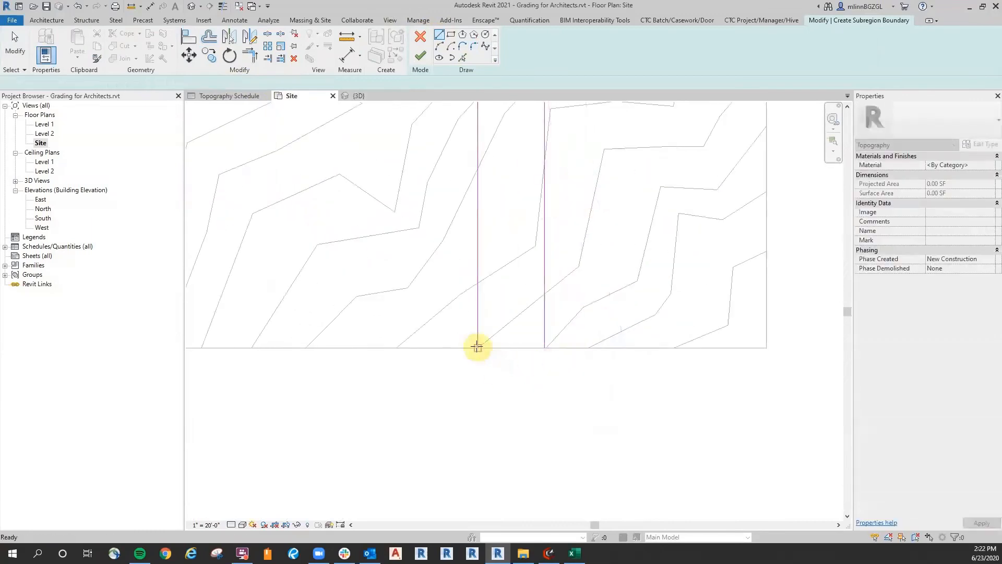
left_click(545, 349)
key("Escape")
key("Escape")
scroll(555, 313, "up", 3)
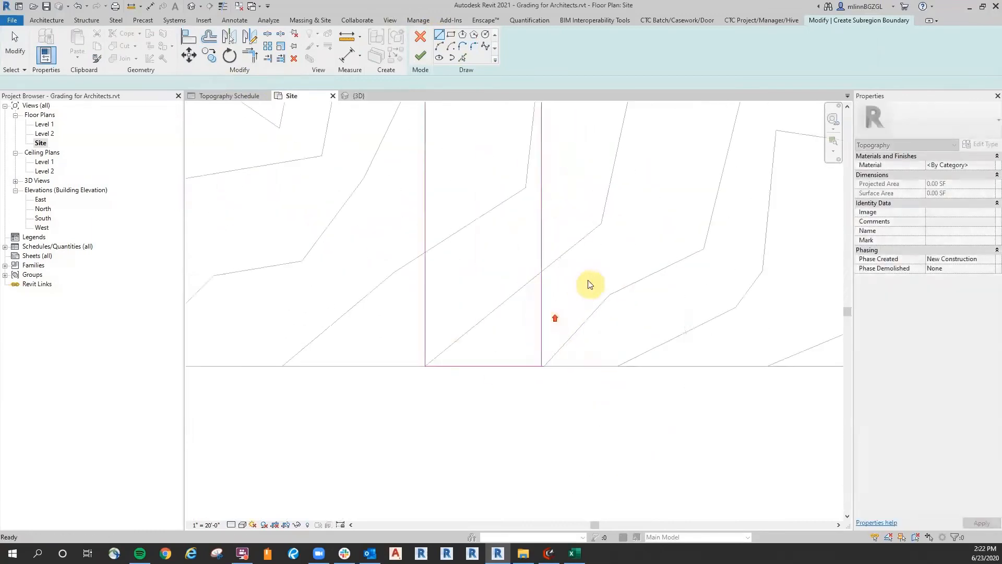
scroll(571, 242, "down", 4)
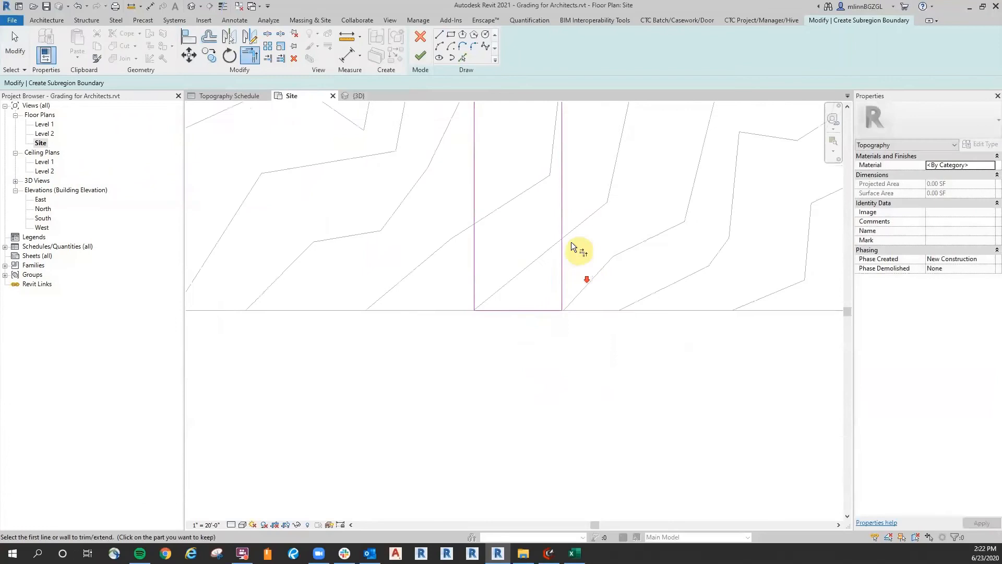
left_click(430, 59)
scroll(414, 179, "down", 4)
Open the 3D view and bring the new driveway subregion between the pad and the site's south edge into close view.
left_click(356, 95)
scroll(425, 401, "up", 4)
left_click(390, 405)
middle_click_drag(431, 416, 398, 333, "shift")
middle_click_drag(393, 329, 588, 223)
scroll(588, 224, "up", 3)
Assign the Concrete, Lightweight material to the driveway subregion.
left_click(582, 276)
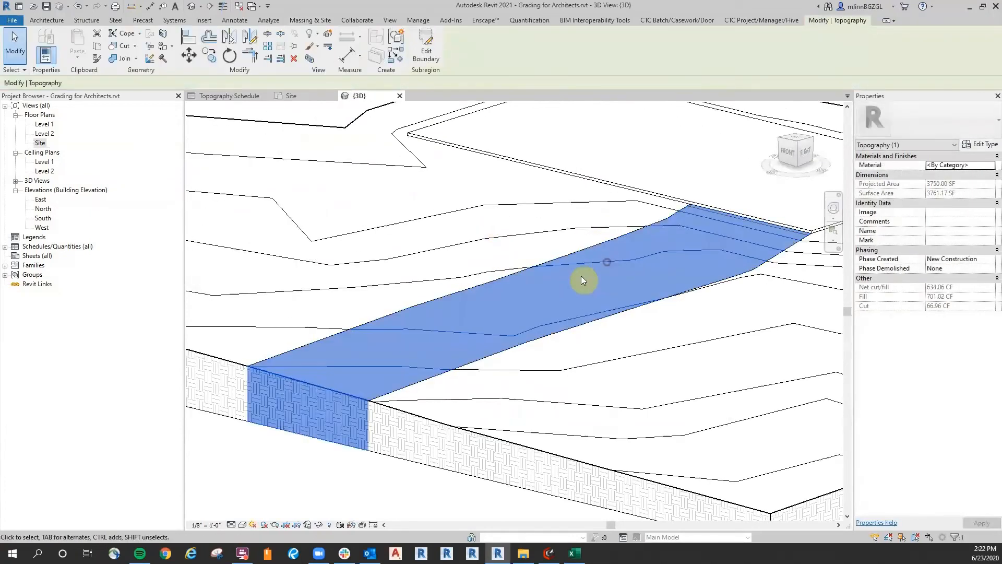
scroll(608, 362, "down", 4)
scroll(621, 371, "up", 3)
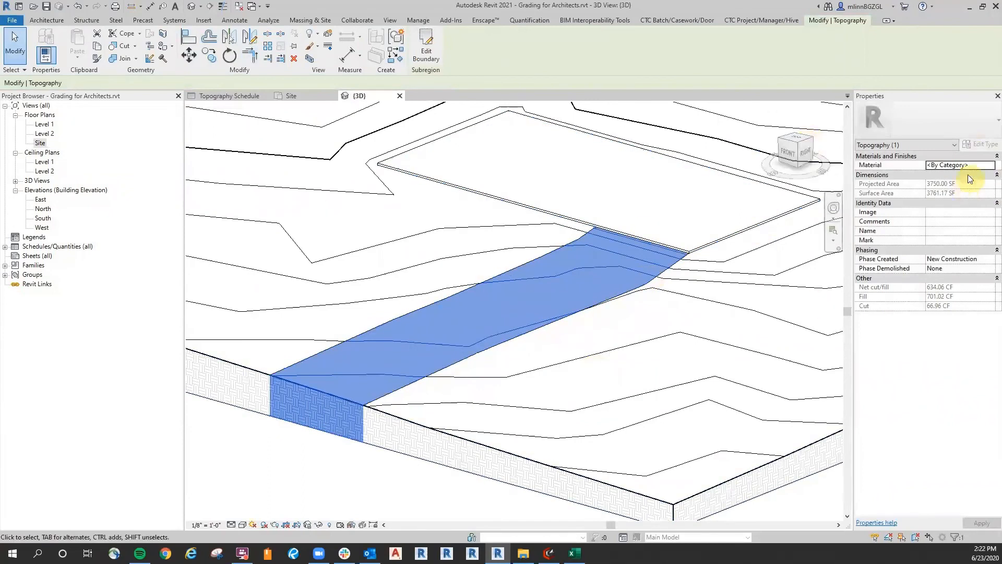
left_click(969, 167)
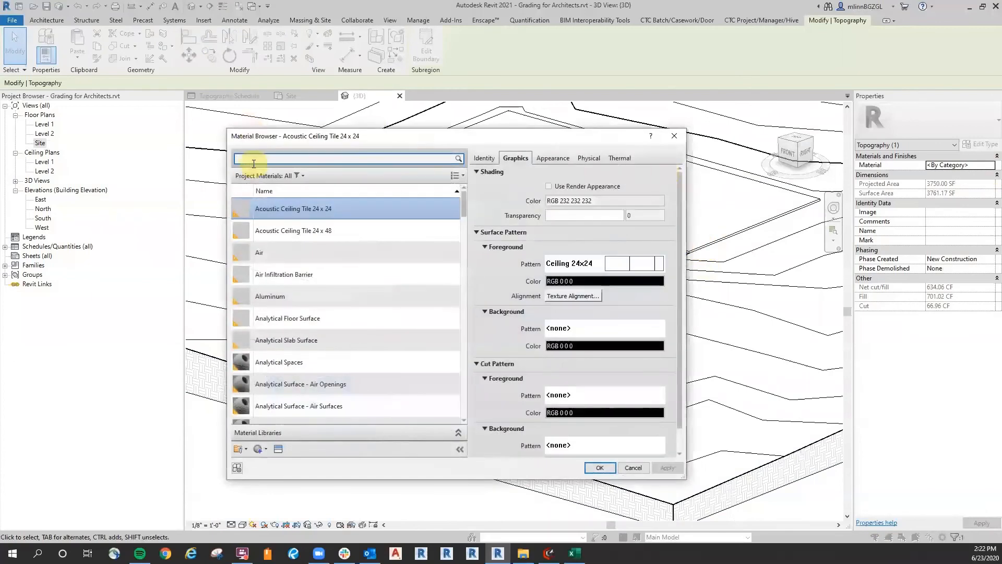
type("paving")
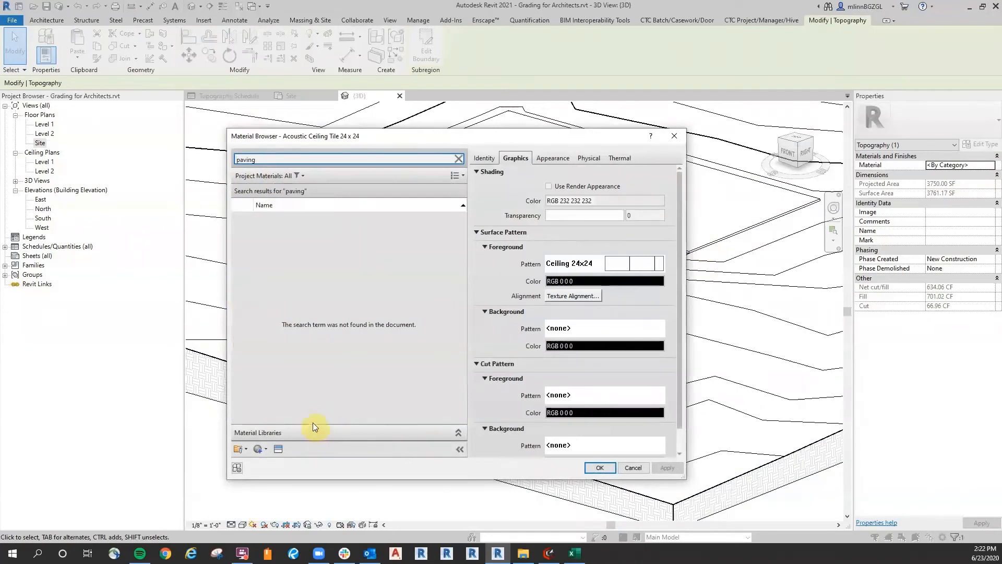
double_click(259, 158)
type("concrete")
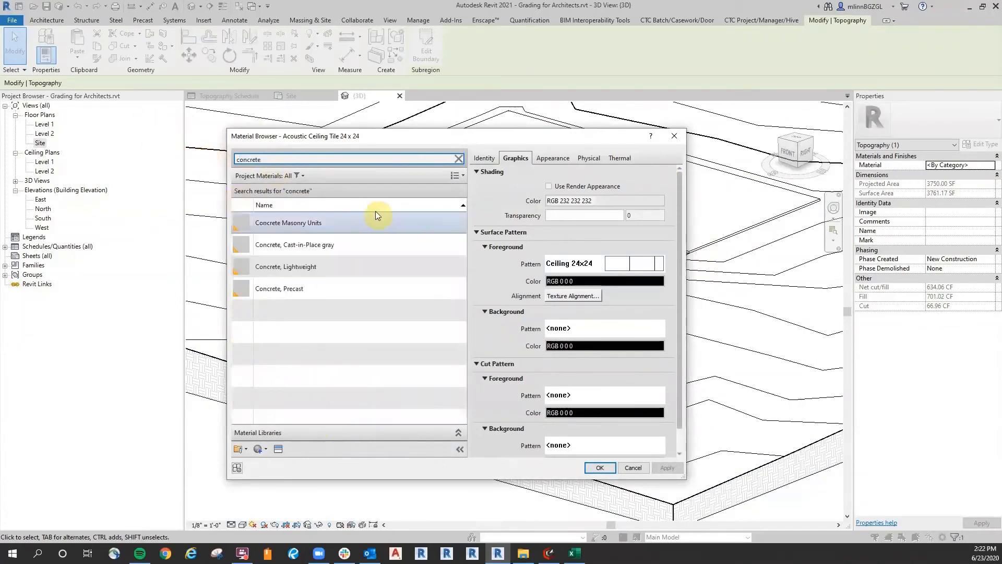
left_click(312, 266)
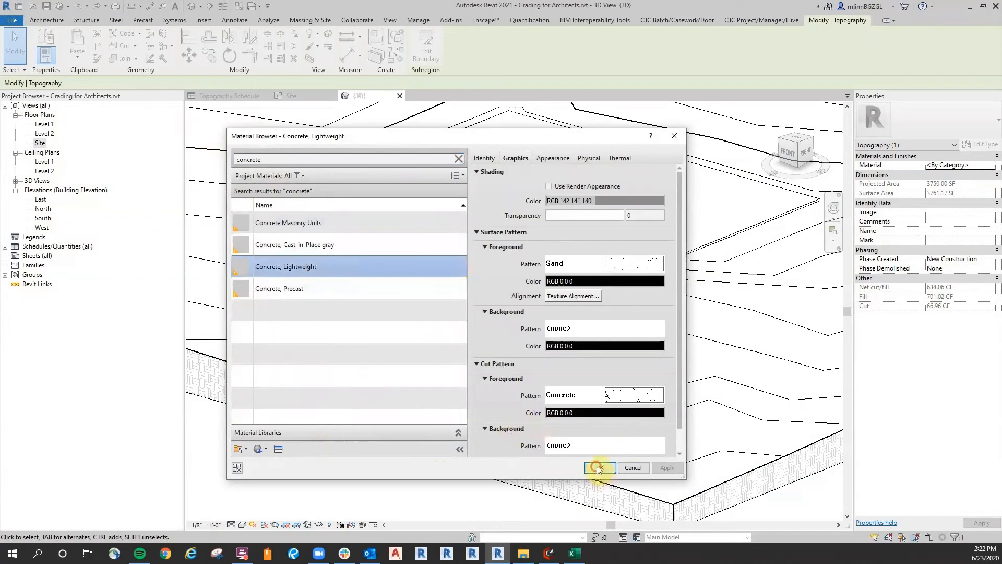
left_click(597, 467)
left_click(271, 488)
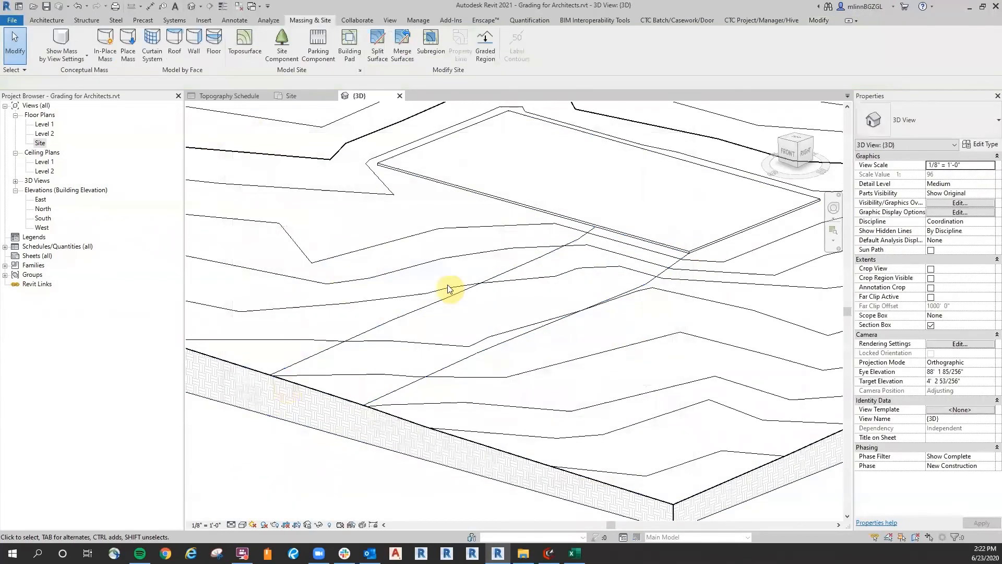
Assign the Earth material to the main toposurface around the driveway and pad.
left_click(415, 344)
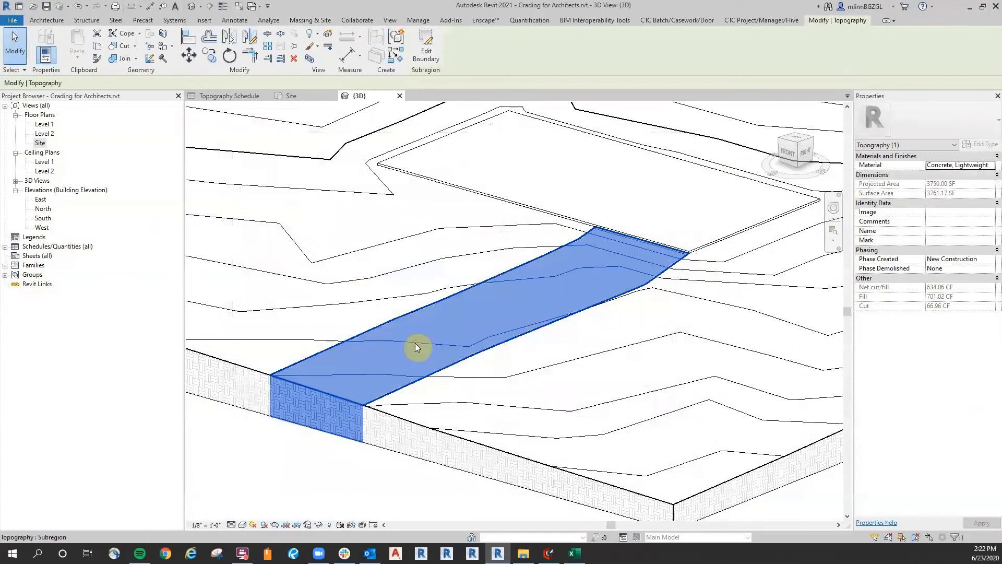
left_click(660, 336)
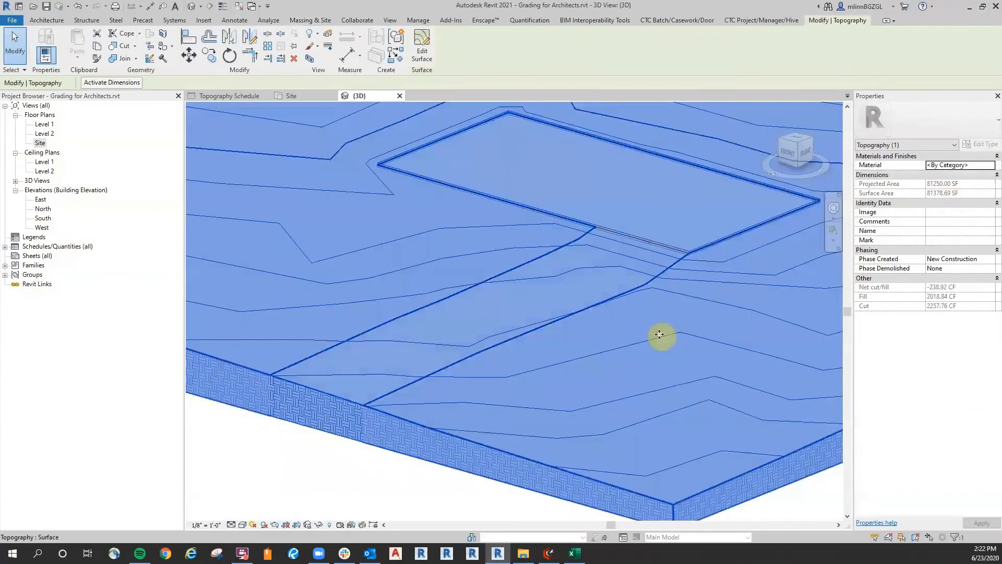
left_click(981, 165)
left_click(990, 166)
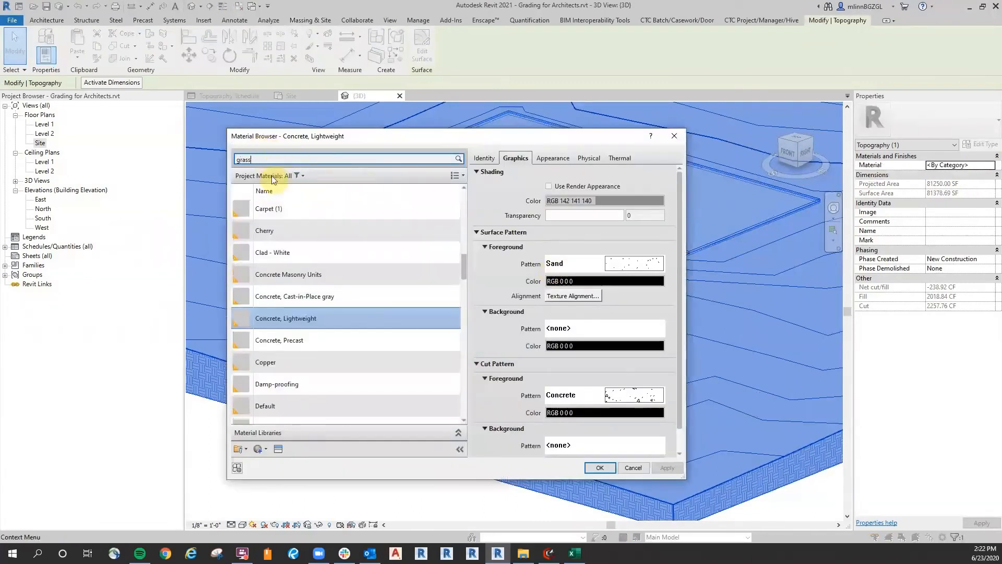
type("grass")
double_click(260, 160)
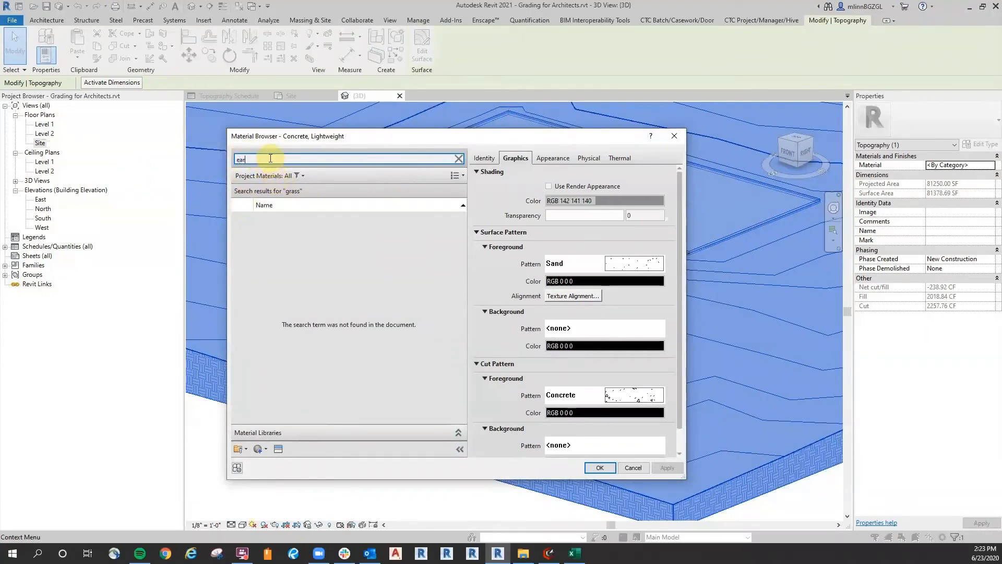
left_click(278, 219)
left_click(600, 468)
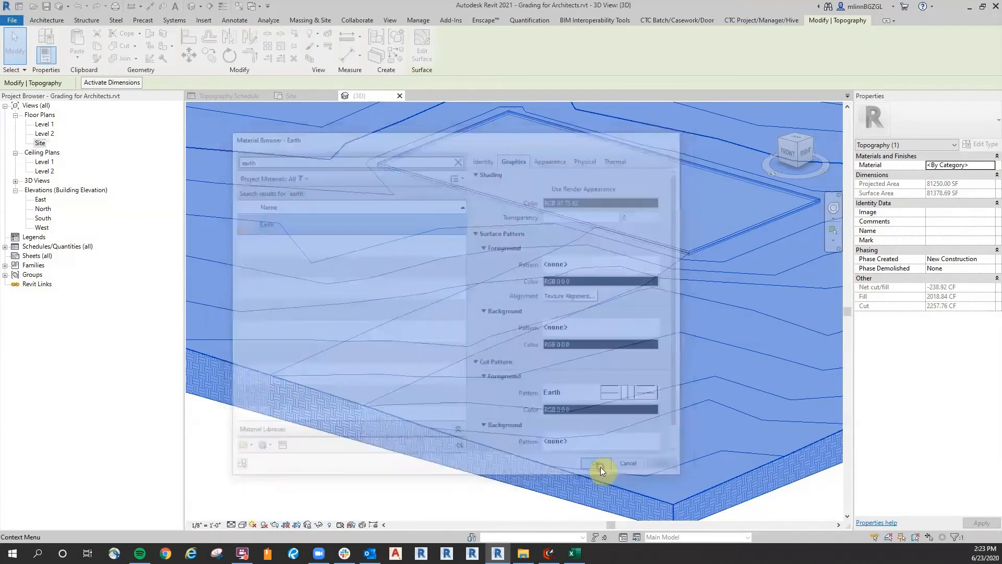
key("Escape")
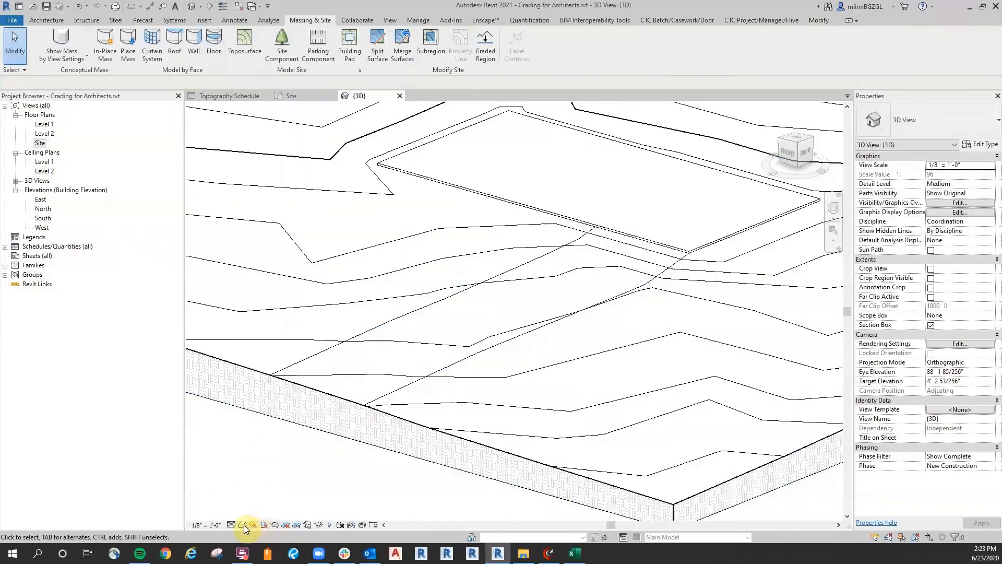
Preview the site materials in the Shaded visual style, and return the 3D view to Hidden Line.
left_click(243, 525)
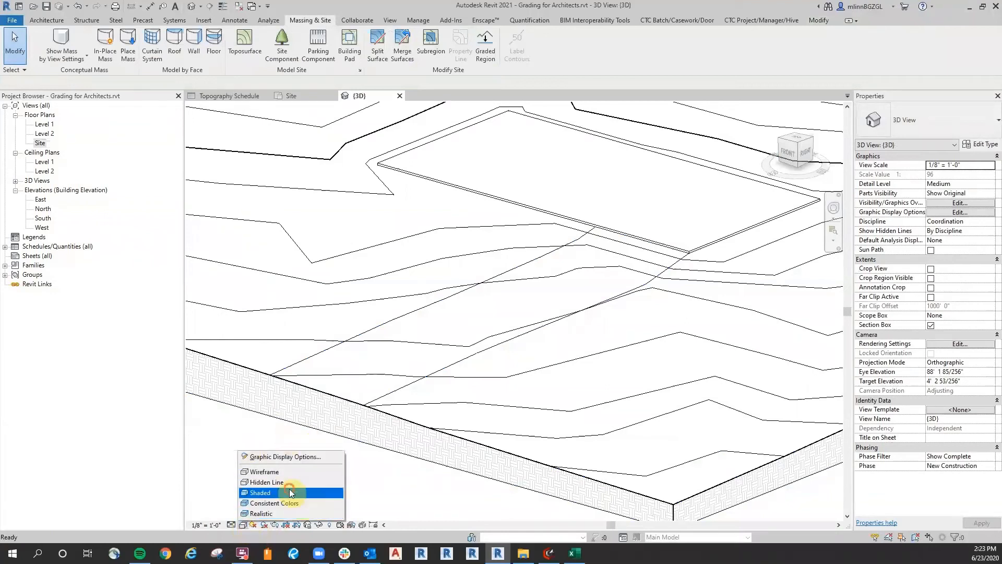
left_click(289, 492)
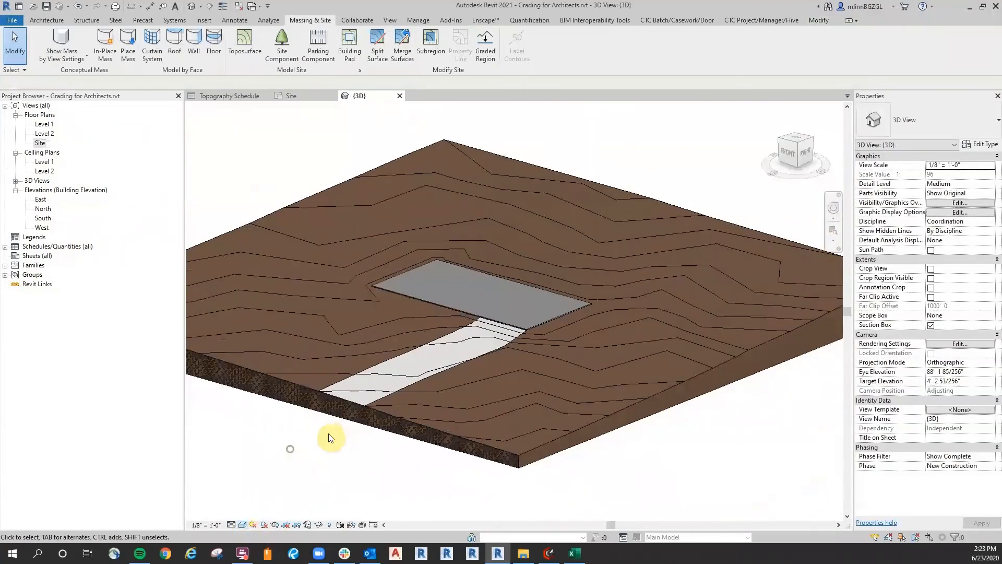
scroll(329, 437, "up", 4)
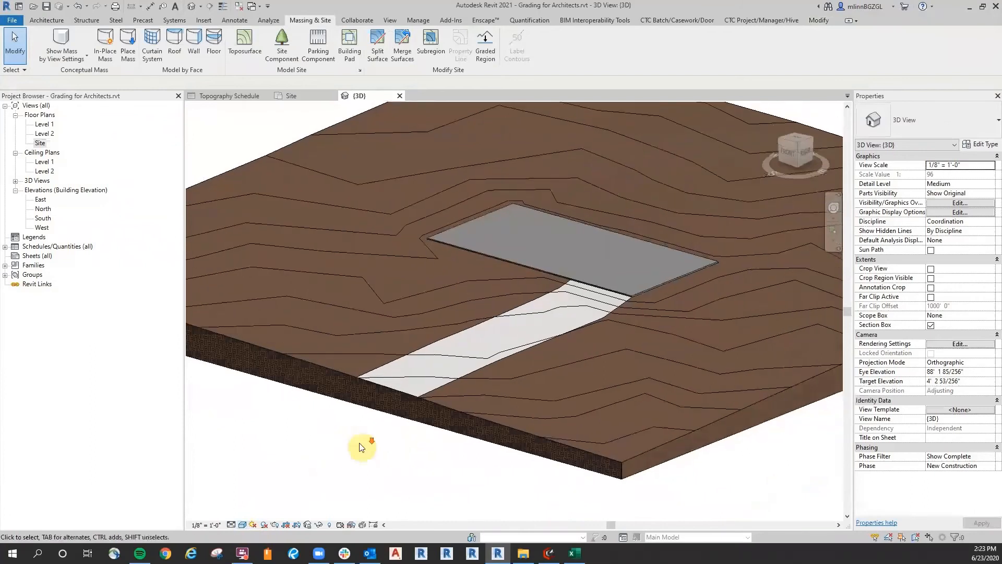
scroll(360, 447, "down", 2)
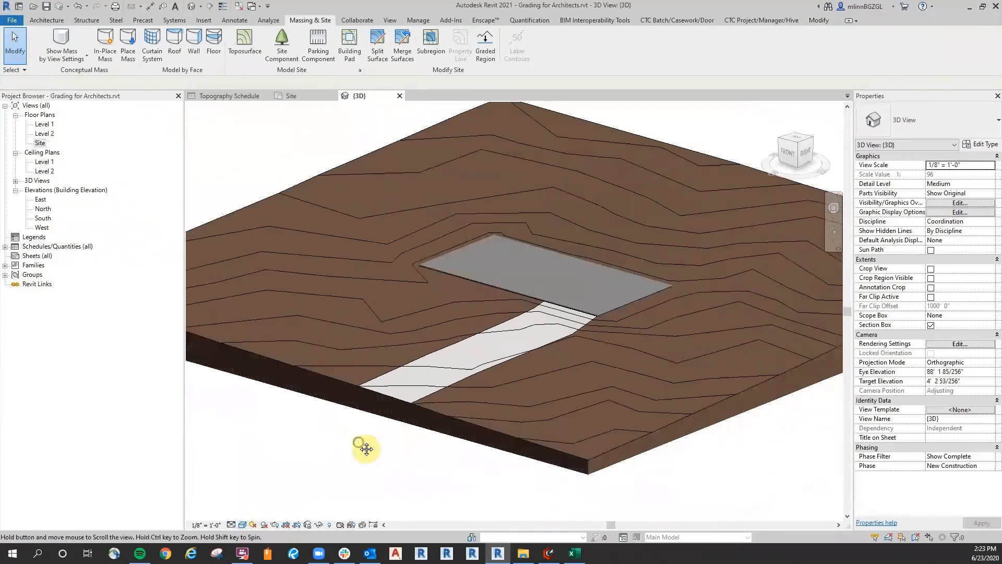
left_click(243, 525)
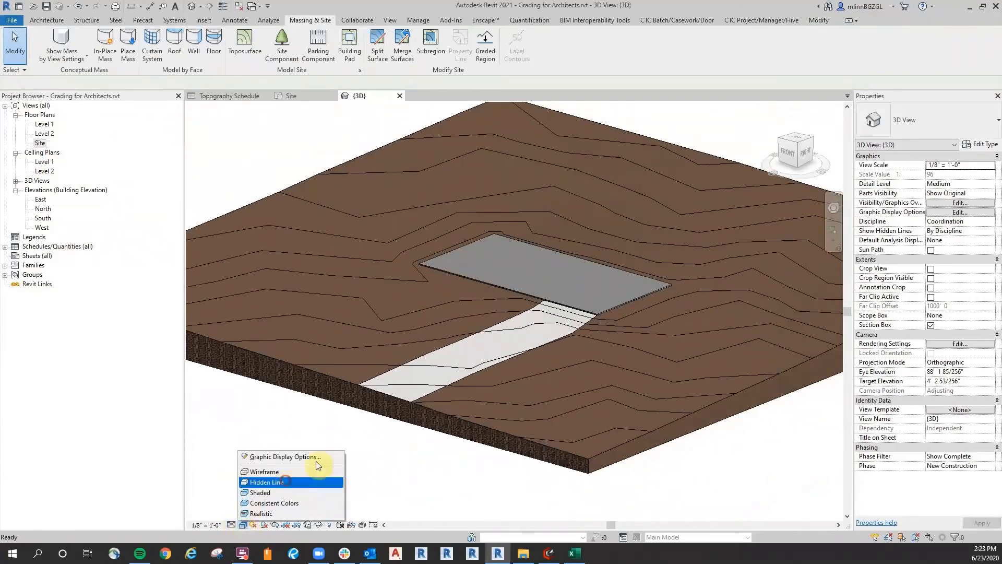
left_click(286, 481)
scroll(380, 459, "down", 3)
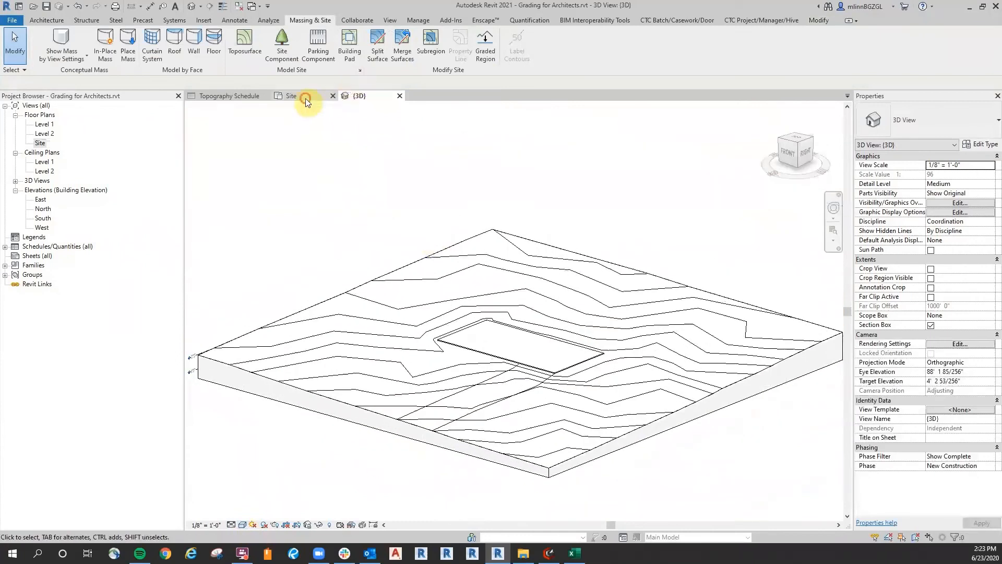
Open the Site floor plan and rename the view to Site Plan.
left_click(305, 97)
scroll(647, 365, "down", 3)
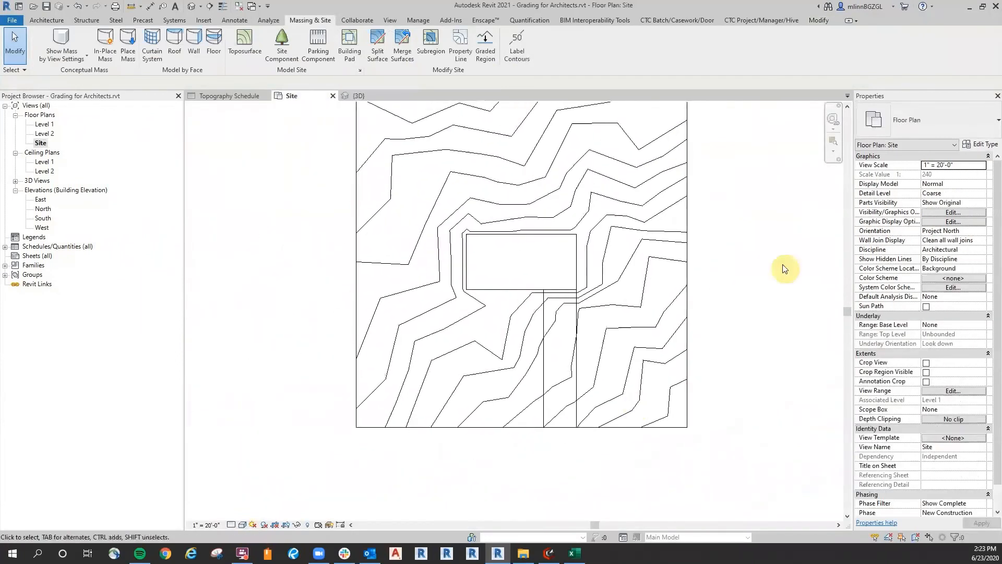
middle_click_drag(782, 265, 762, 319)
left_click(271, 248)
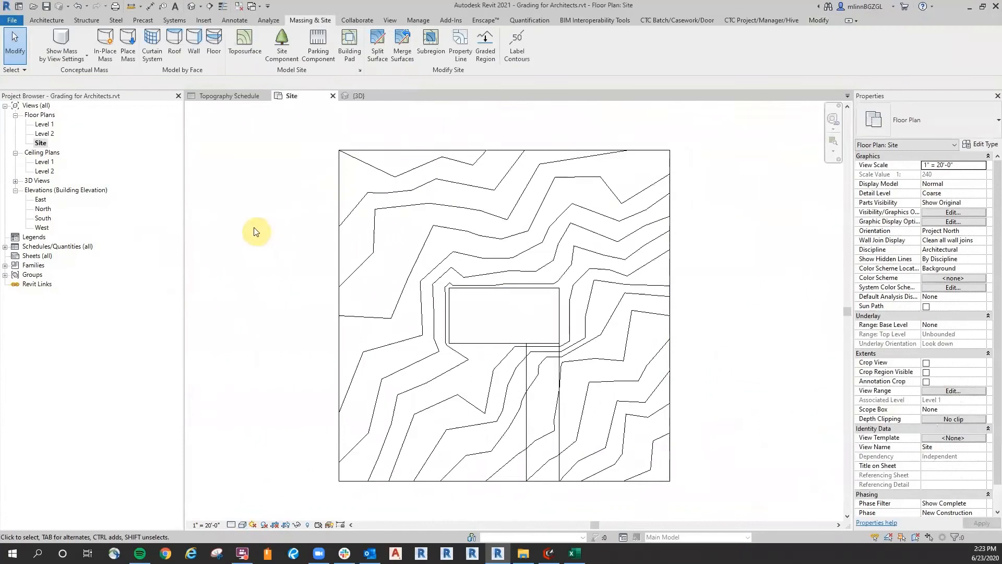
right_click(40, 143)
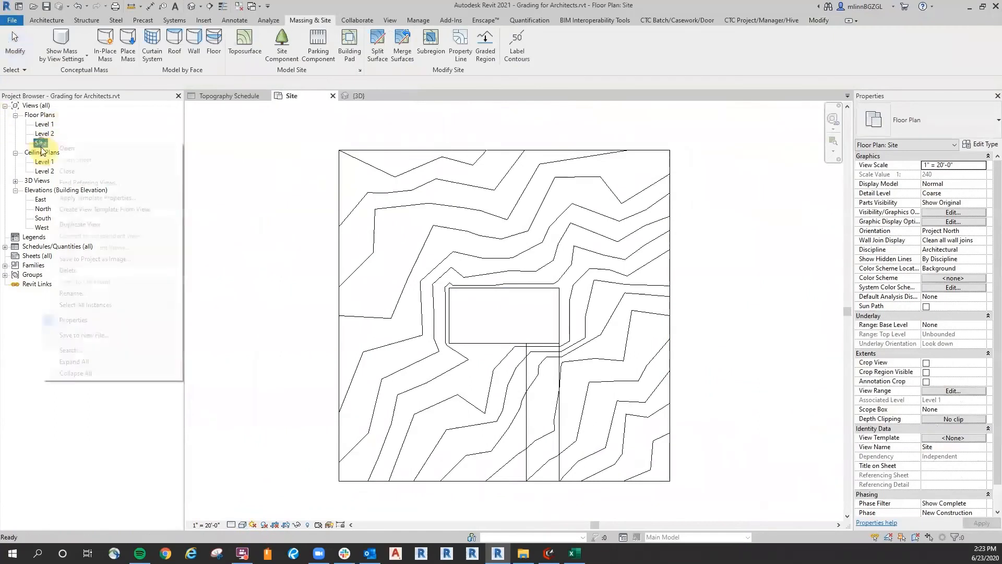
left_click(118, 293)
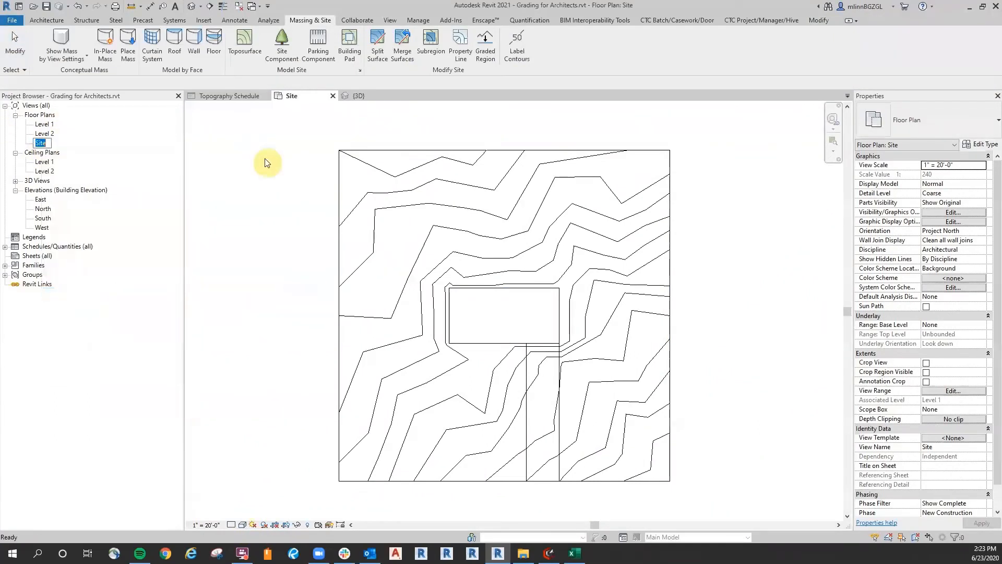
type("Plan")
key("Return")
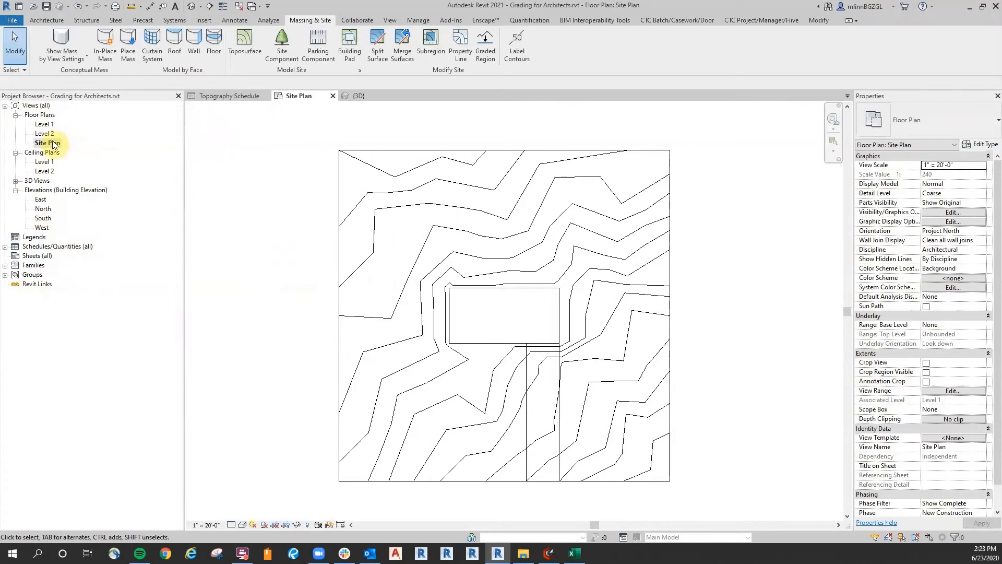
Duplicate the Site Plan view and rename the copy to Grading Plan.
right_click(55, 143)
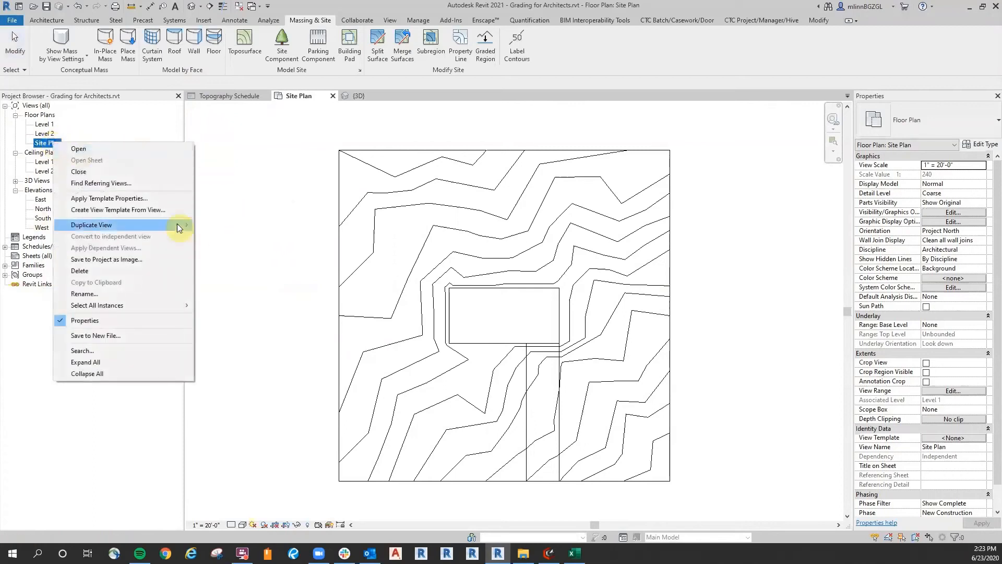
mouse_move(177, 223)
left_click(239, 228)
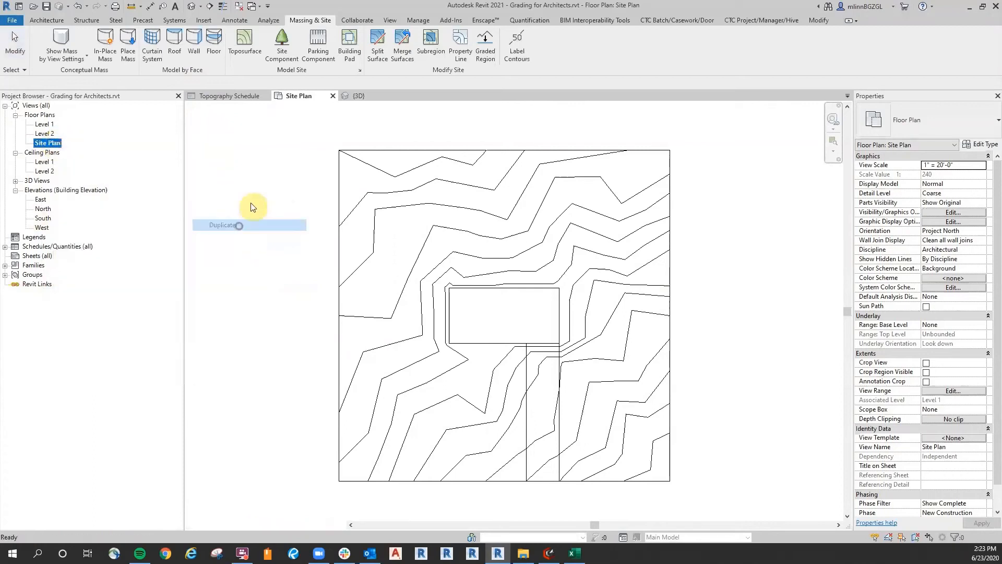
right_click(59, 155)
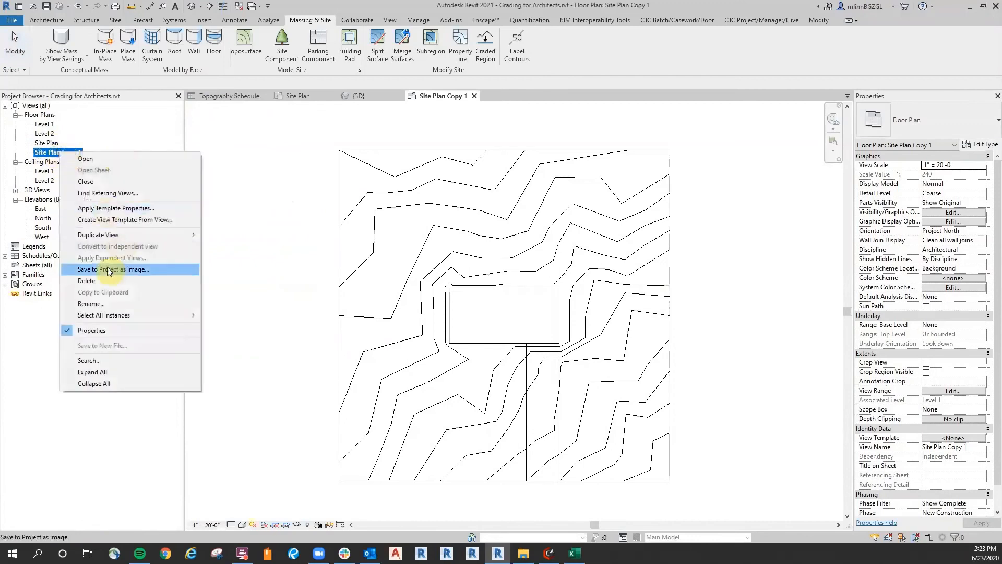
left_click(94, 303)
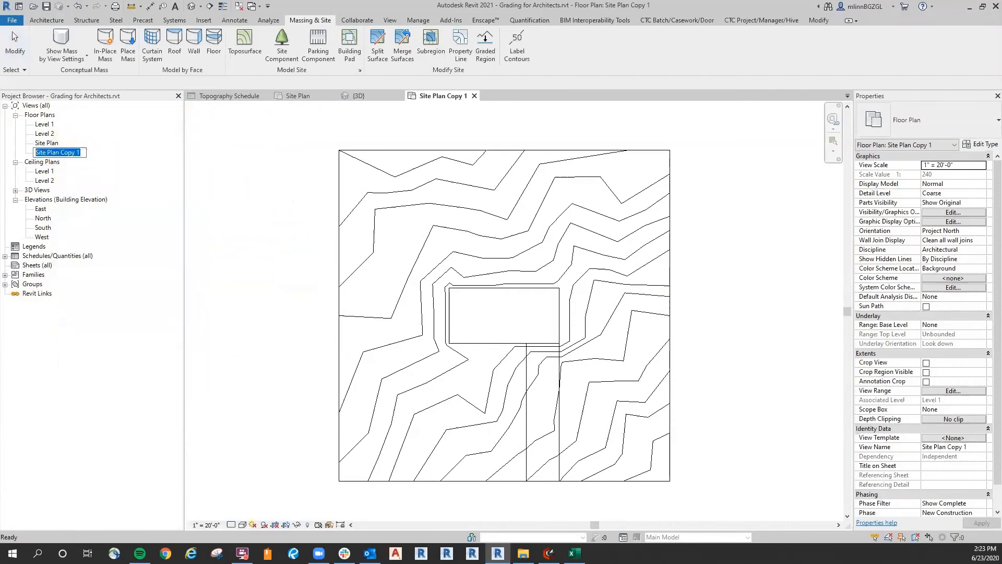
type("Grading Plan")
key("Return")
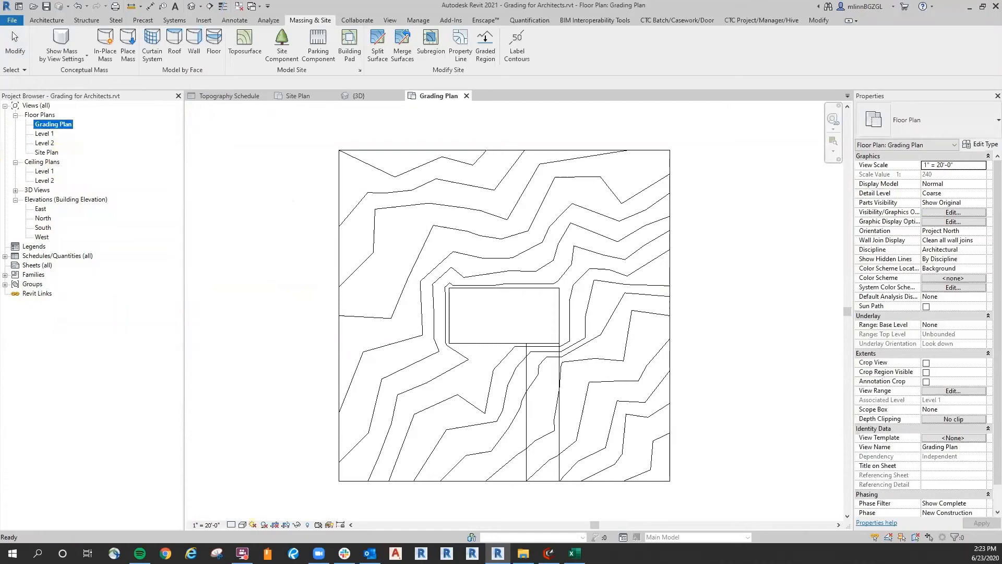
Set the Grading Plan view's phase filter to Show All and select the New Construction toposurface.
double_click(46, 152)
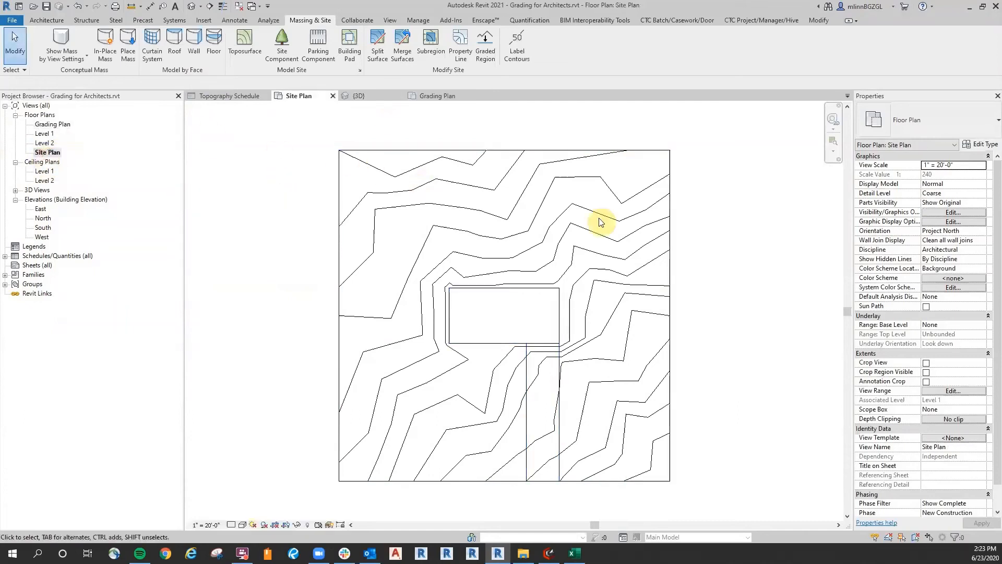
scroll(961, 424, "down", 1)
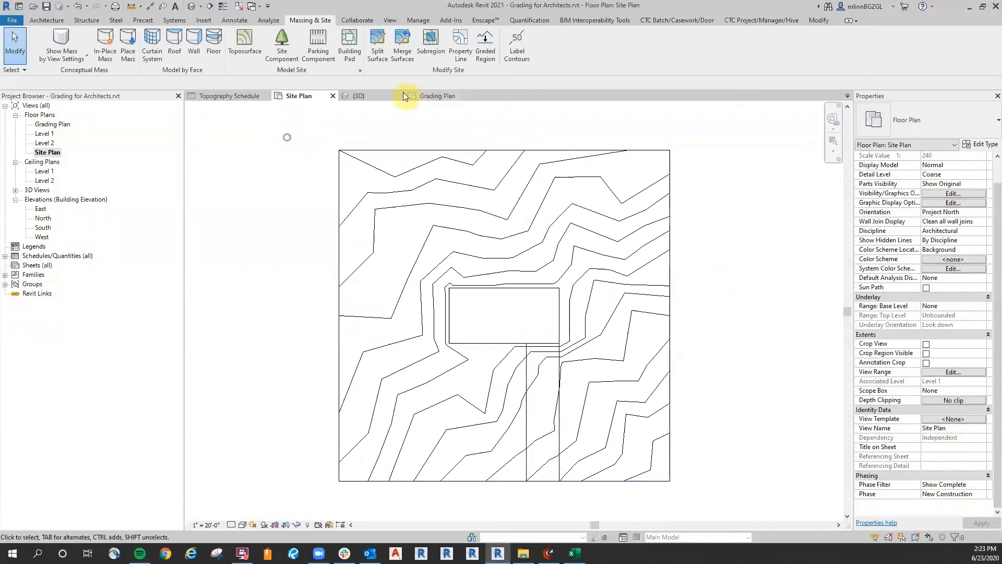
left_click(437, 97)
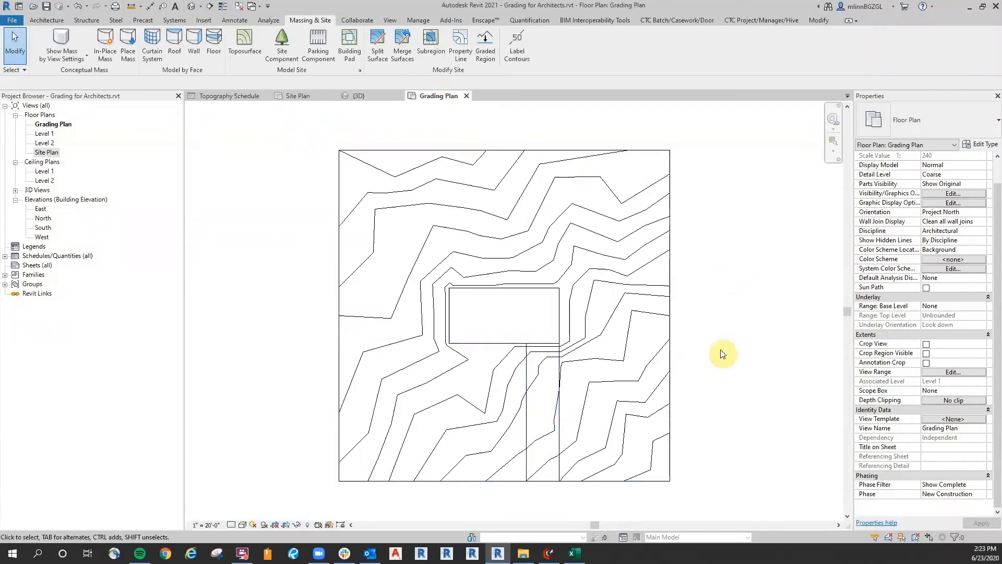
left_click(966, 485)
left_click(941, 486)
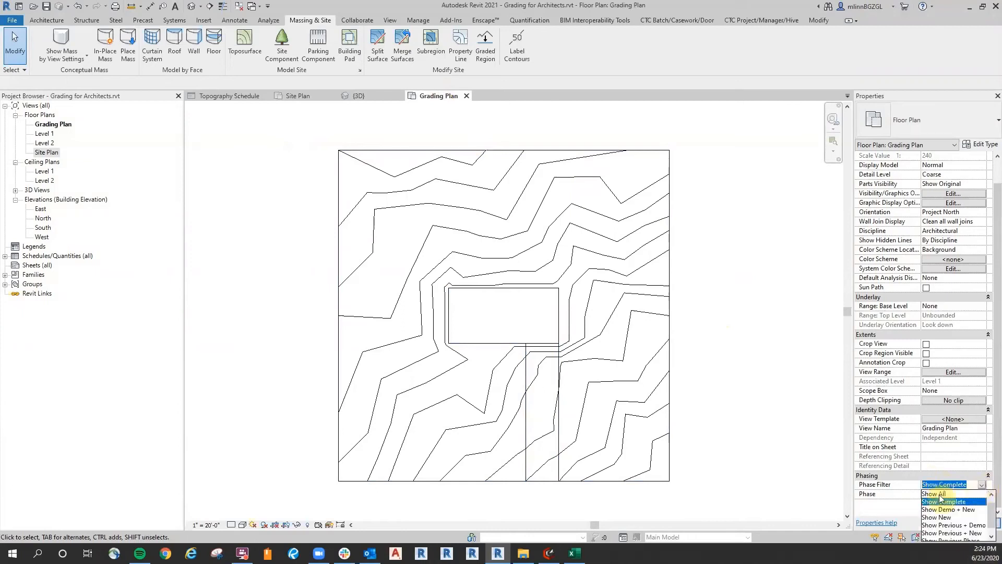
left_click(940, 494)
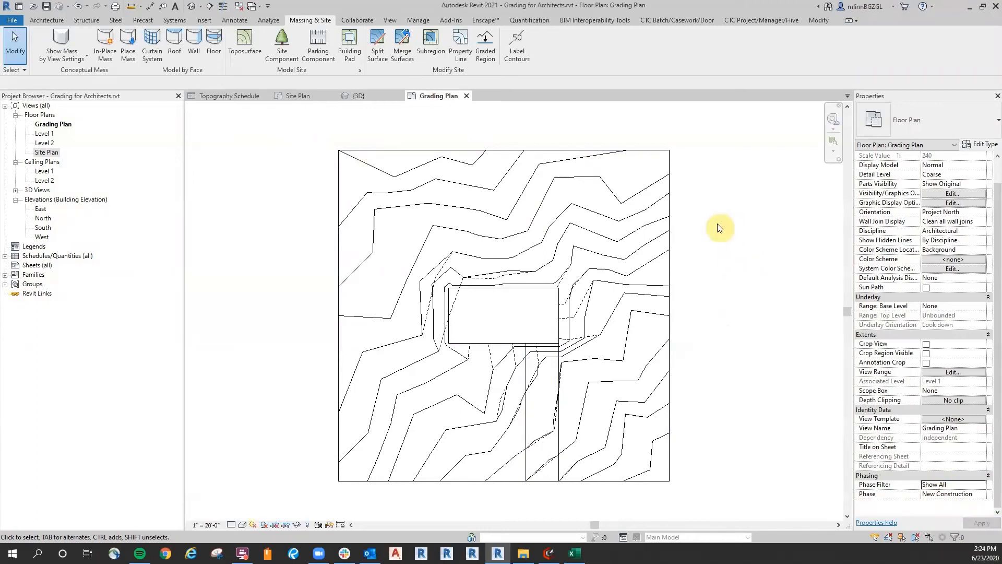
scroll(716, 229, "up", 1)
left_click(603, 295)
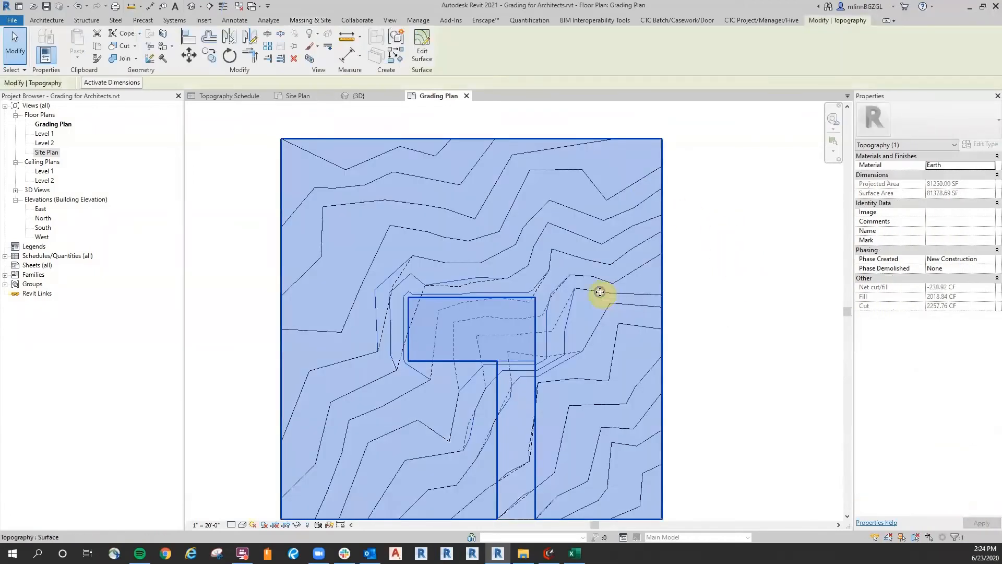
Override the Topography category graphics in the Grading Plan with a surface transparency of 100.
right_click(603, 293)
mouse_move(677, 353)
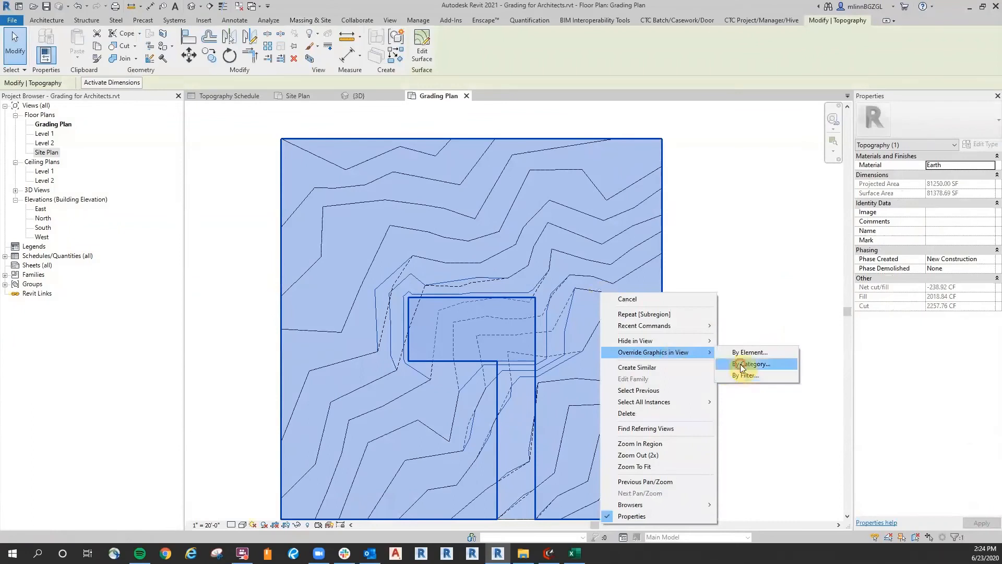
left_click(743, 364)
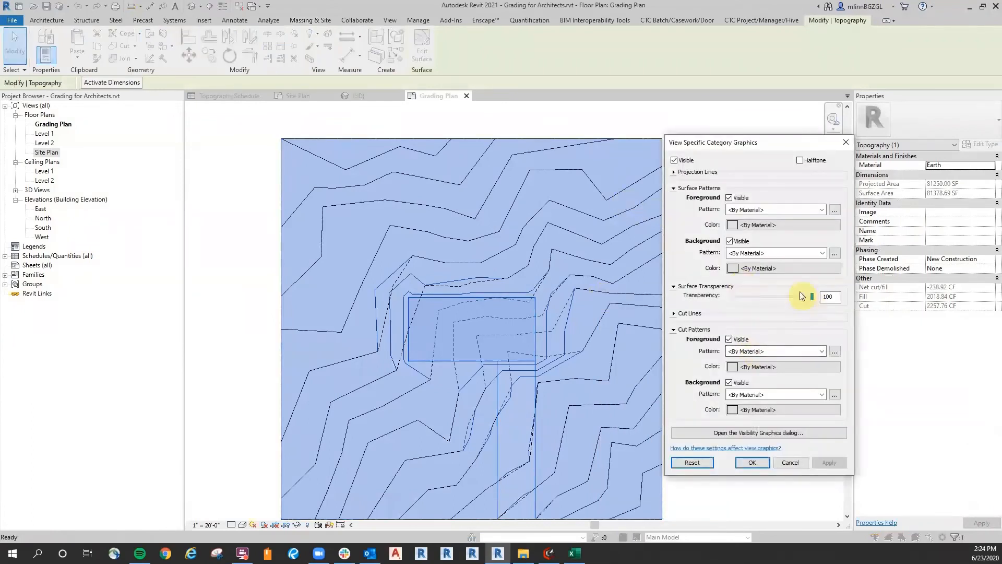
left_click(753, 462)
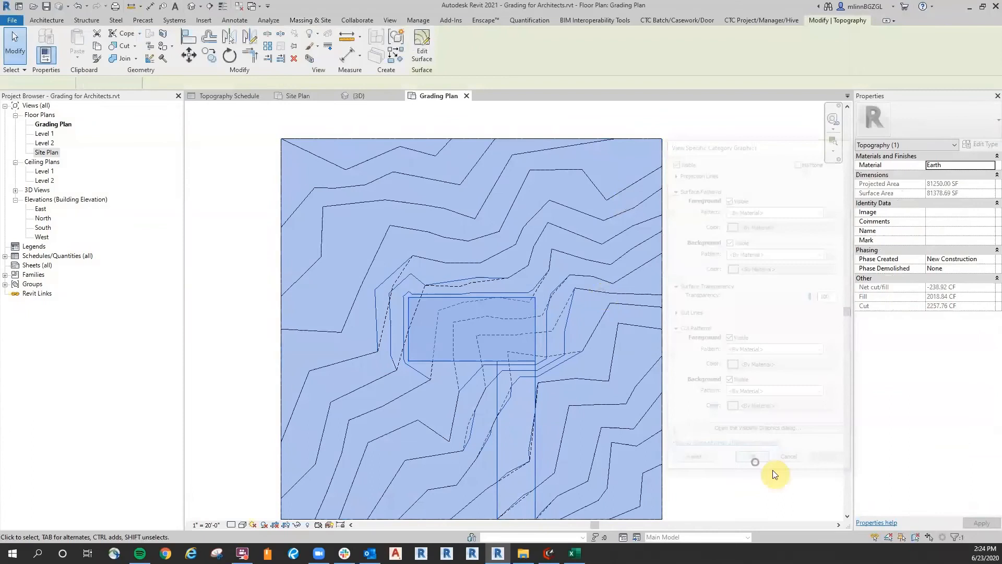
left_click(740, 348)
Hide the building pad element in the Grading Plan view.
scroll(729, 347, "down", 1)
middle_click_drag(728, 346, 714, 326)
scroll(524, 284, "up", 3)
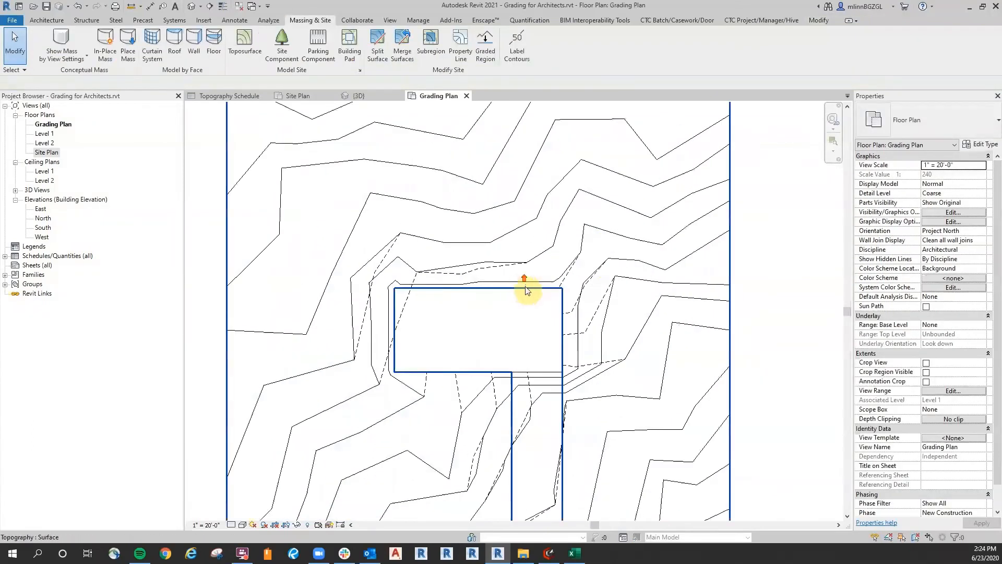
left_click(524, 289)
scroll(523, 292, "up", 2)
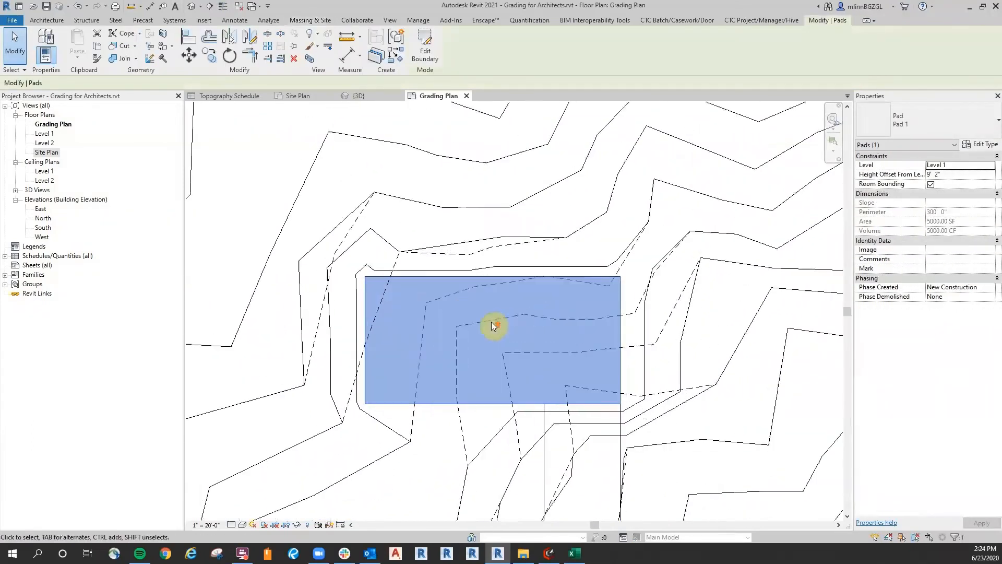
scroll(476, 292, "up", 1)
right_click(482, 302)
mouse_move(549, 350)
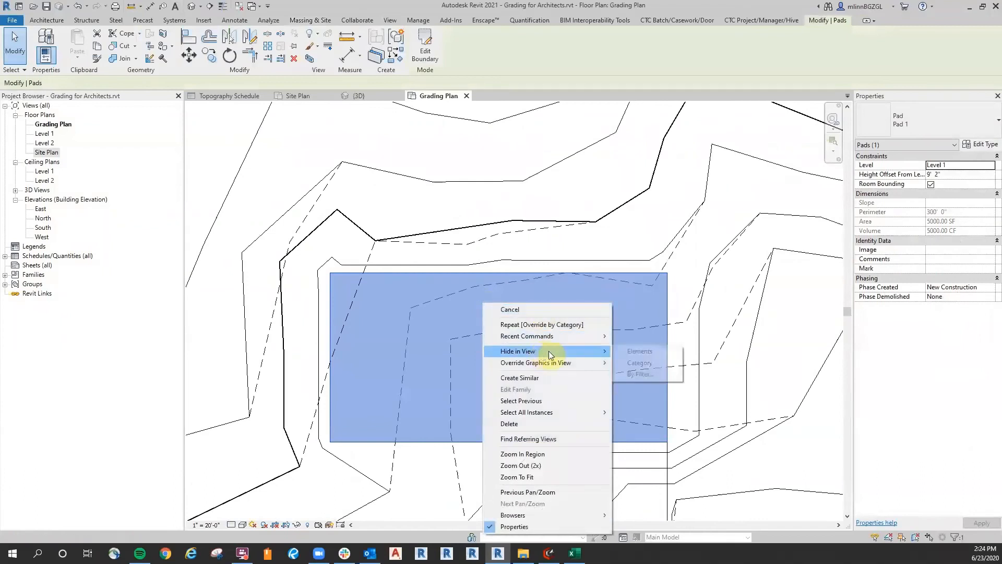
left_click(636, 351)
scroll(573, 320, "down", 4)
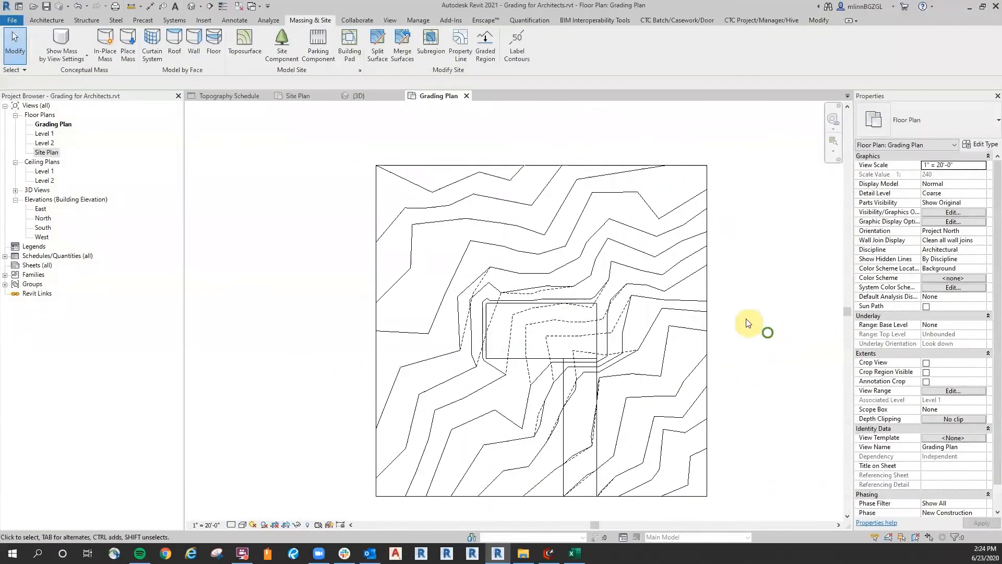
middle_click_drag(700, 299, 762, 315)
scroll(710, 298, "up", 2)
scroll(771, 304, "down", 1)
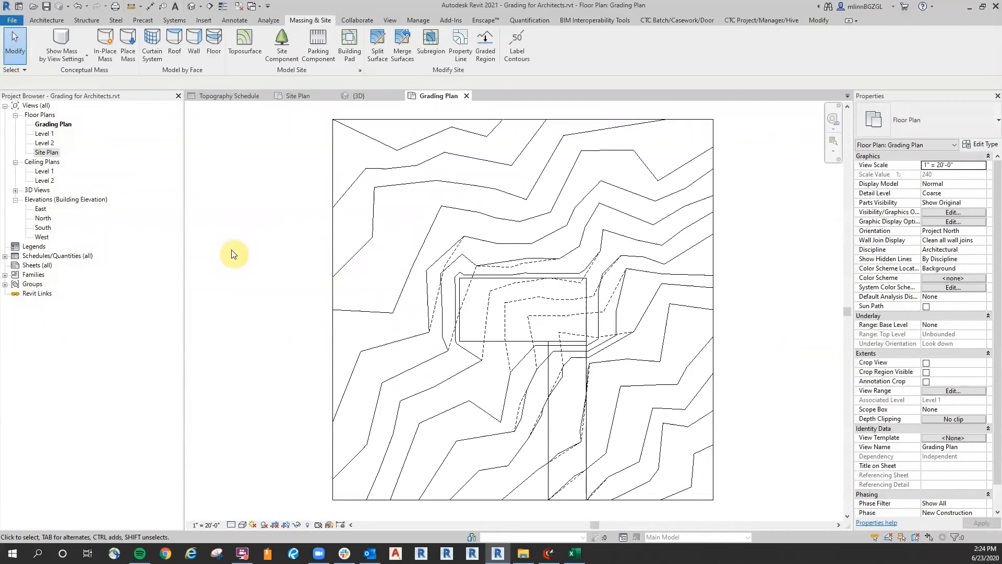
In the Site Plan, add a contour label line about 284 ft long from the site's lower-right corner to its upper edge, passing east of the pad.
left_click(360, 95)
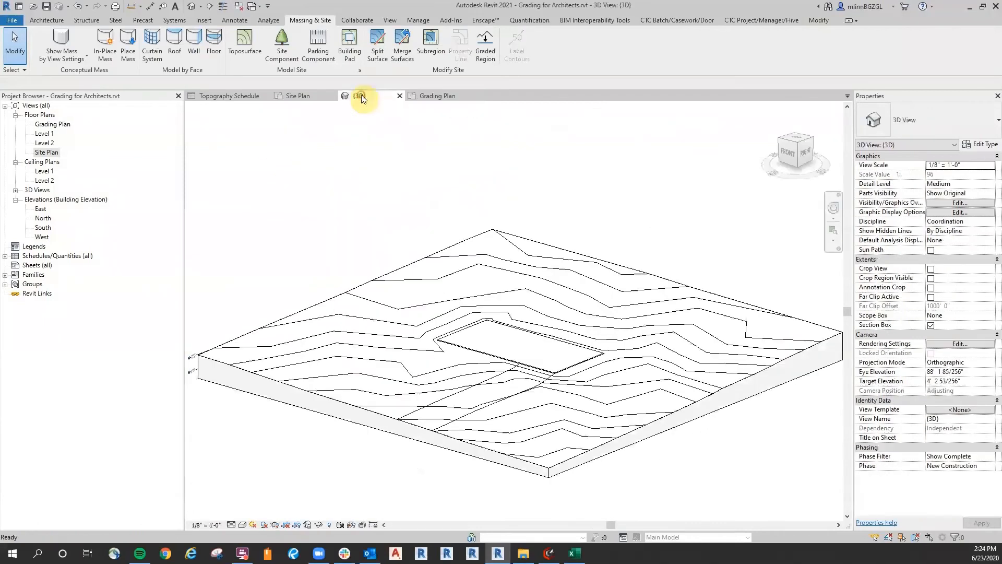
left_click(306, 99)
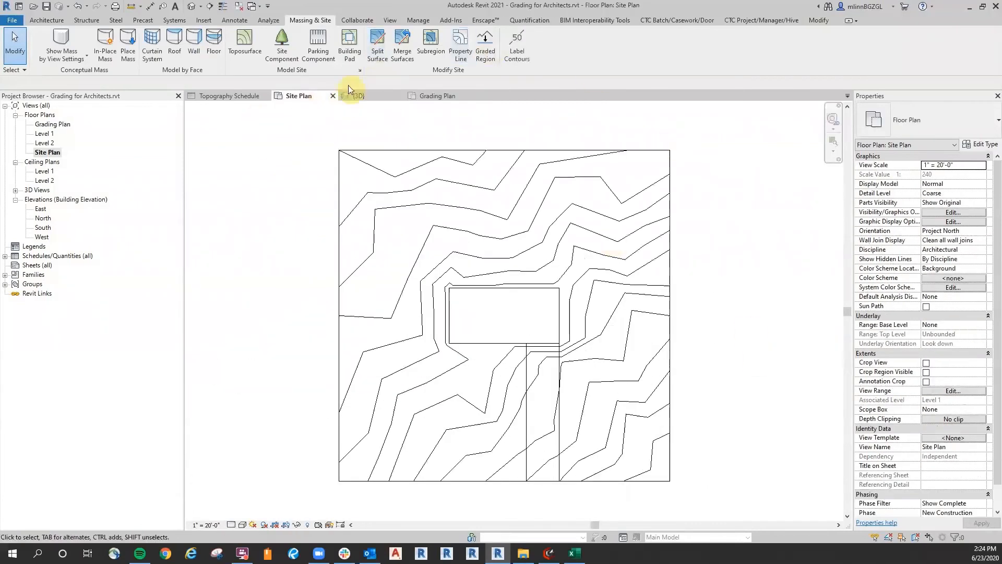
left_click(515, 41)
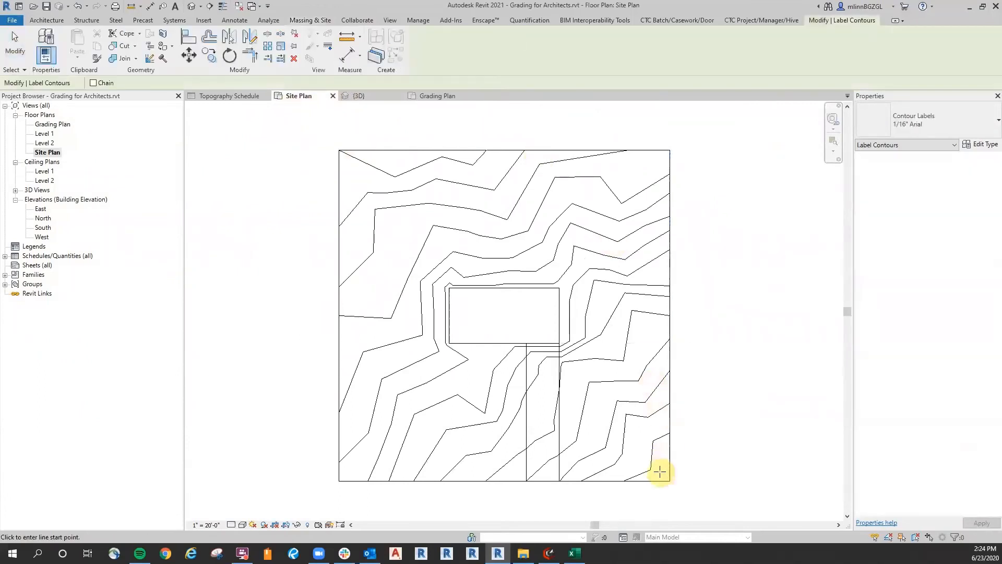
scroll(661, 470, "up", 2)
left_click(662, 439)
scroll(596, 176, "down", 3)
middle_click_drag(594, 174, 559, 201)
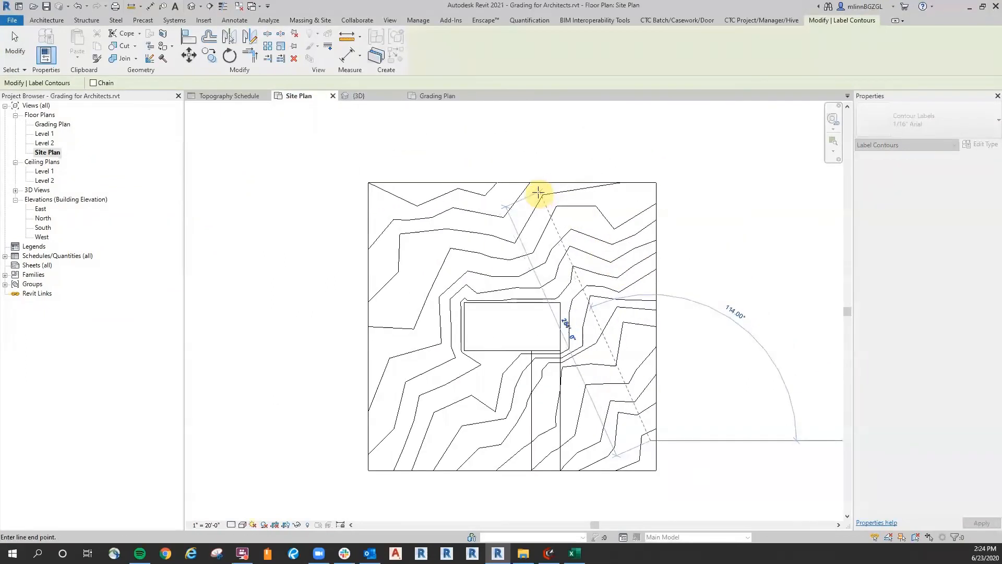
scroll(538, 192, "up", 2)
left_click(538, 188)
middle_click_drag(770, 378, 733, 357)
left_click(15, 43)
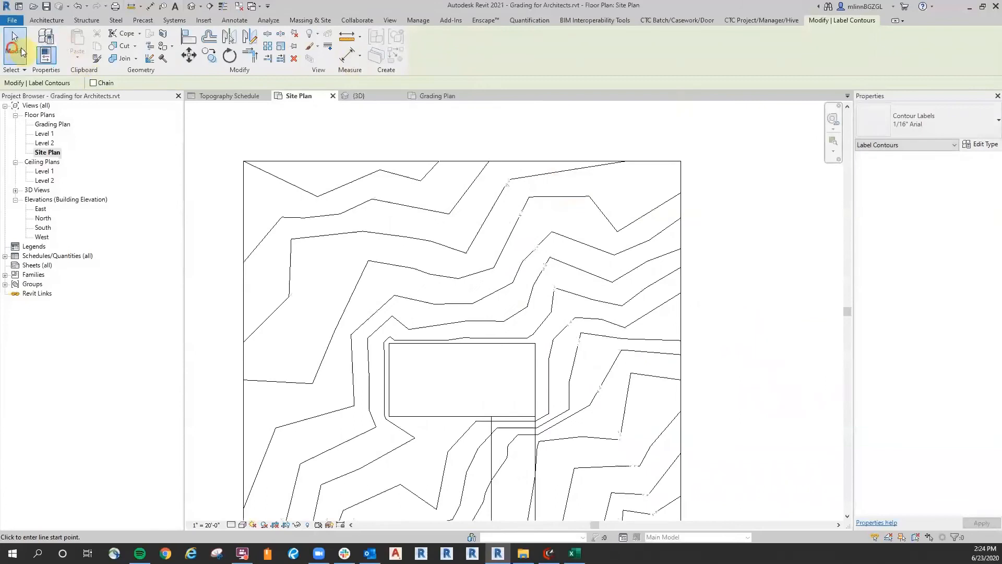
Examine the contour elevation labels along the line east of the pad, from the top to the bottom of the site.
scroll(555, 156, "up", 5)
scroll(545, 333, "down", 2)
middle_click_drag(593, 414, 590, 205)
scroll(586, 315, "up", 2)
scroll(568, 282, "down", 2)
middle_click_drag(637, 434, 592, 168)
middle_click_drag(637, 413, 594, 272)
scroll(664, 418, "up", 1)
scroll(765, 459, "down", 3)
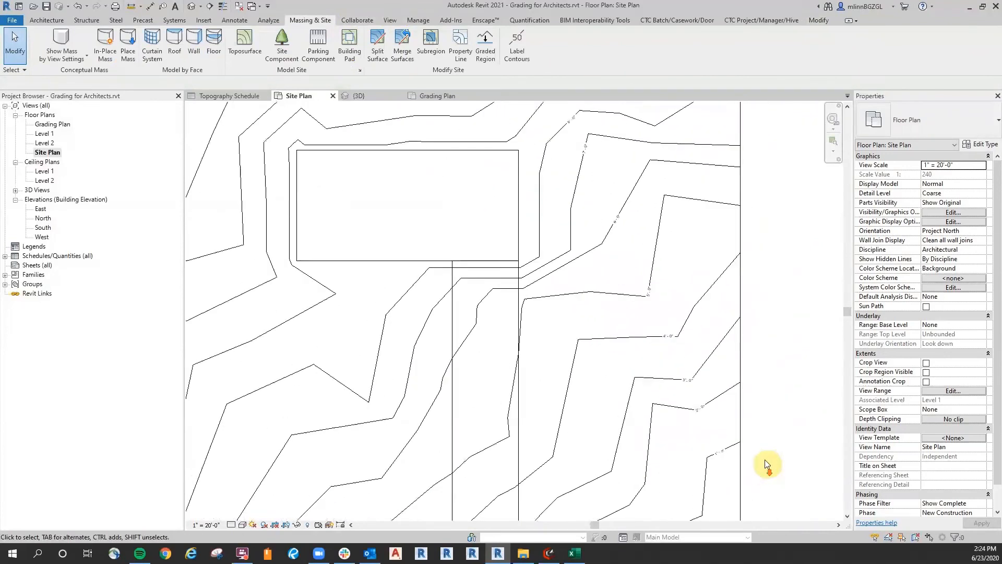
scroll(300, 286, "up", 1)
middle_click_drag(301, 285, 292, 300)
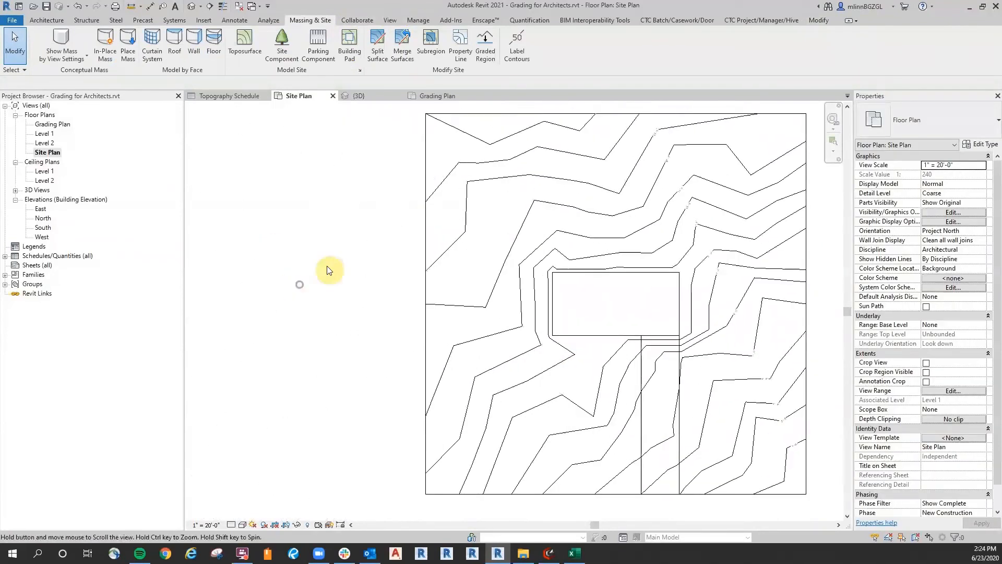
Add a second contour label line west of the pad, running from the site's lower edge to its upper edge.
left_click(525, 44)
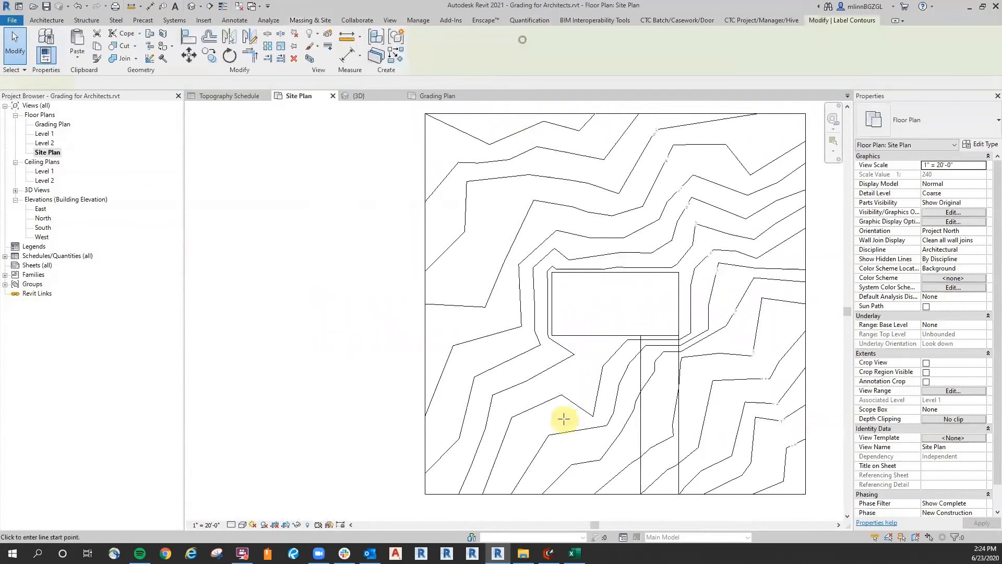
left_click(510, 479)
scroll(480, 143, "up", 1)
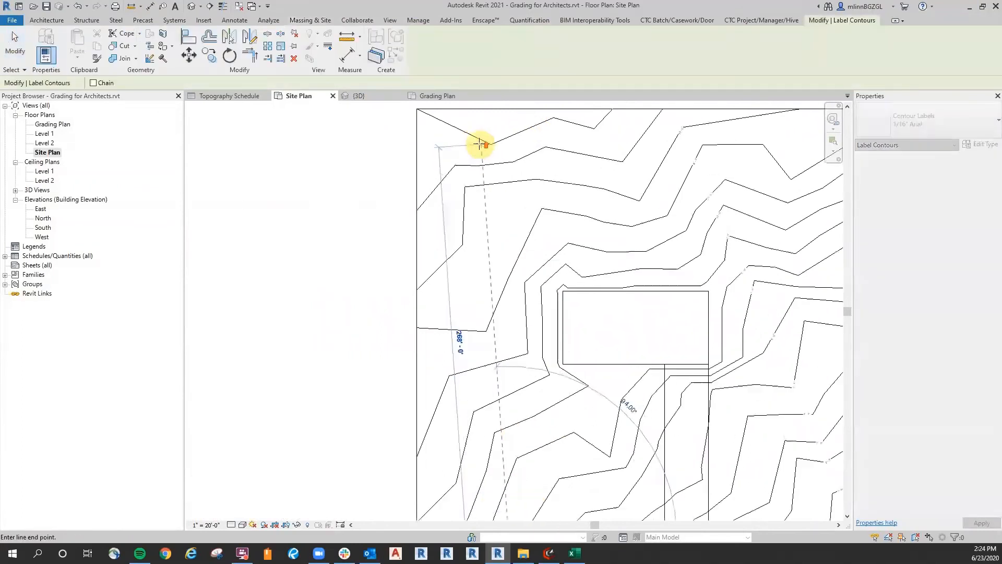
left_click(467, 121)
scroll(548, 239, "up", 4)
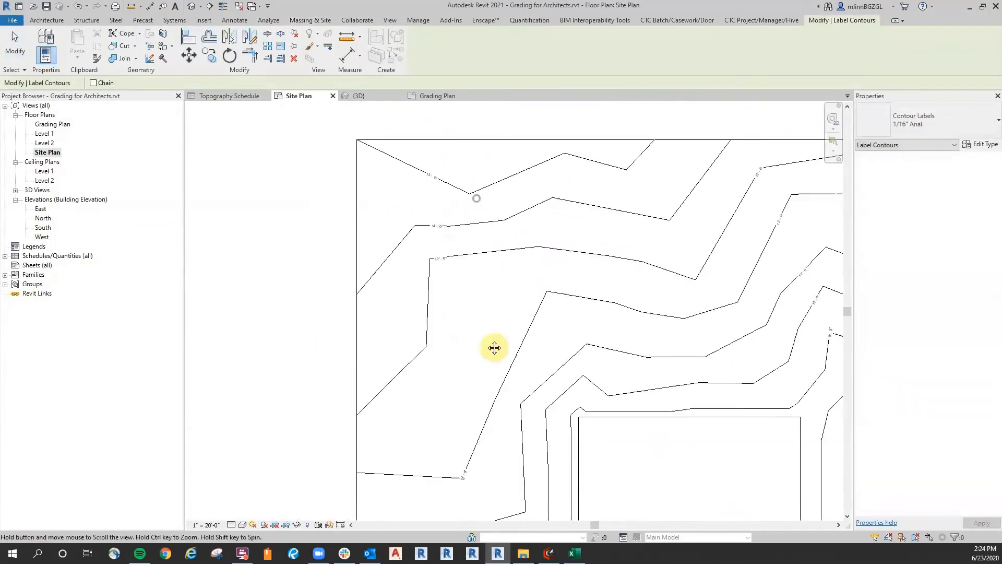
left_click(14, 42)
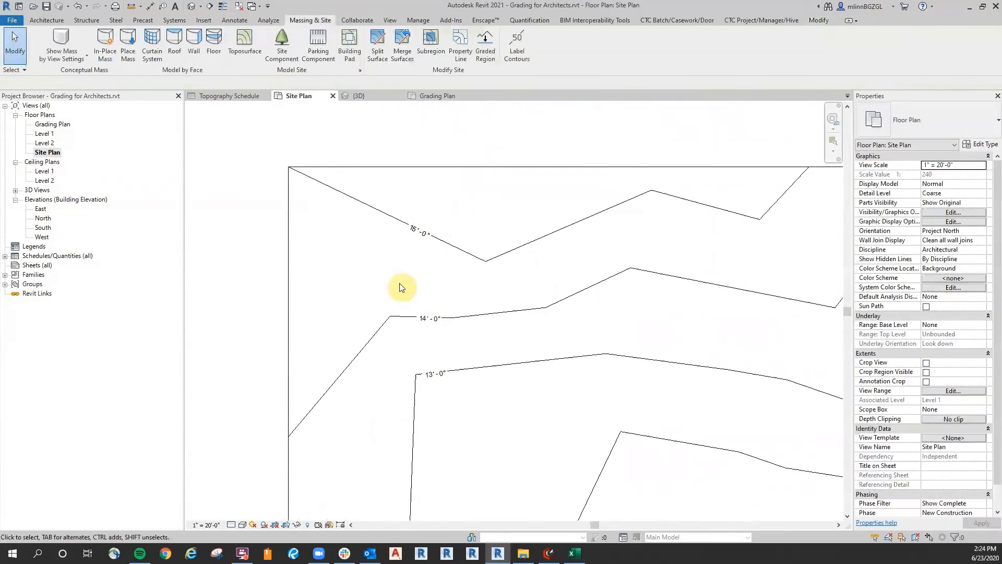
Examine the contour elevation labels along the line west of the pad.
middle_click_drag(470, 443, 424, 154)
scroll(453, 308, "down", 2)
middle_click_drag(489, 435, 462, 233)
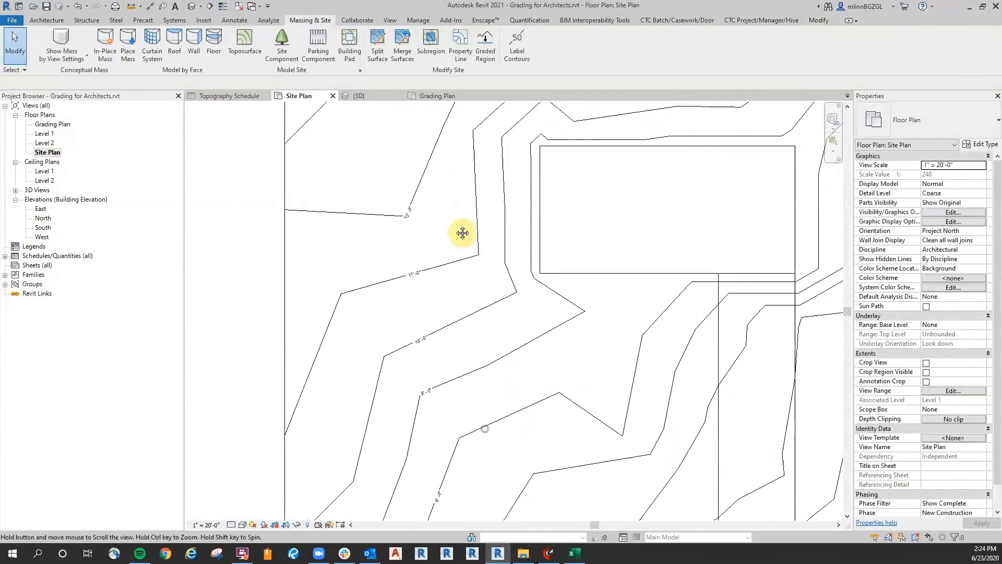
scroll(453, 349, "up", 3)
scroll(425, 337, "down", 3)
middle_click_drag(463, 405, 459, 128)
middle_click_drag(473, 343, 493, 497)
scroll(237, 227, "down", 2)
middle_click_drag(239, 228, 262, 307)
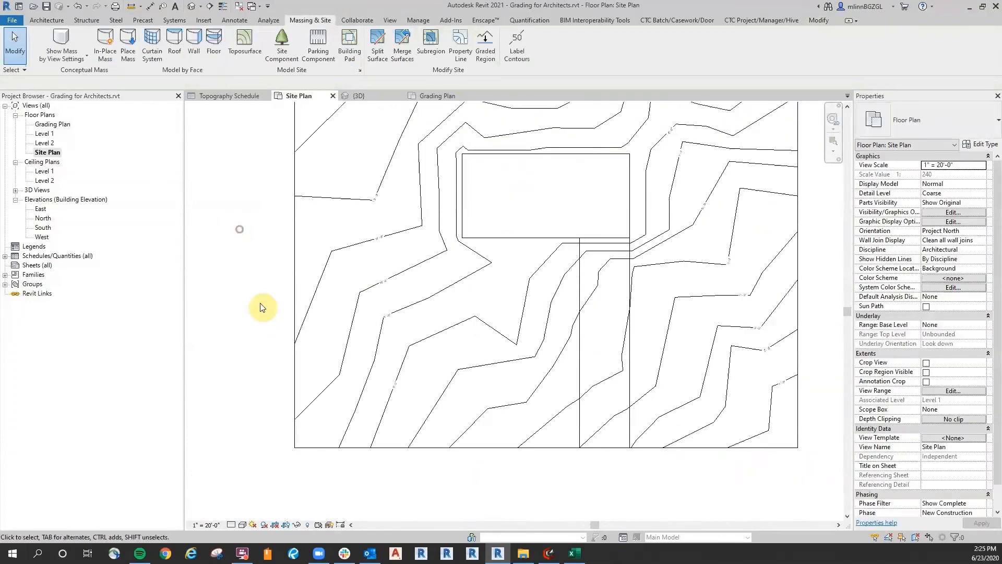
Copy both contour label lines from the Site Plan and paste them into the Grading Plan aligned to the current view.
left_click(381, 241)
scroll(386, 303, "down", 2)
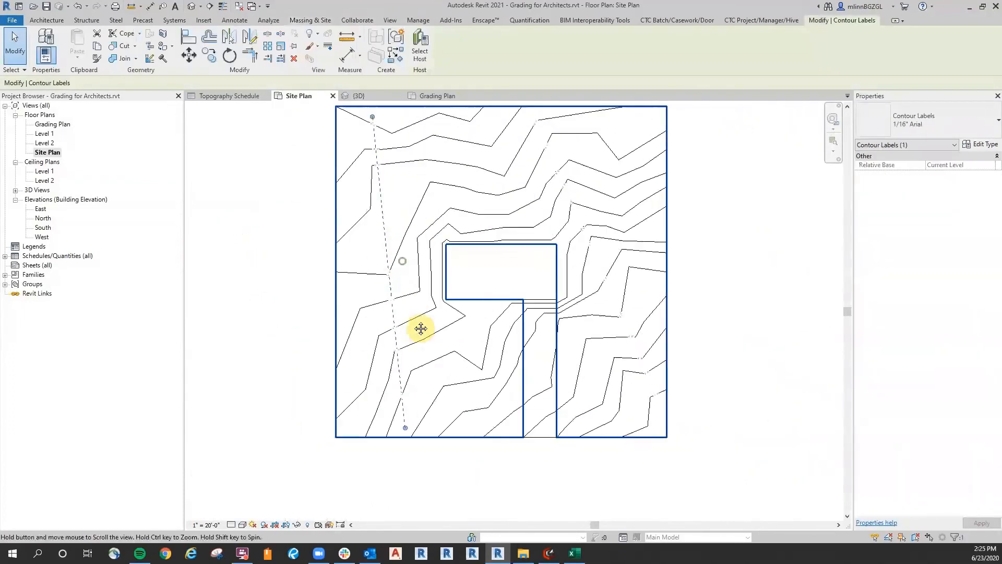
left_click(586, 231, "ctrl")
scroll(709, 243, "down", 1)
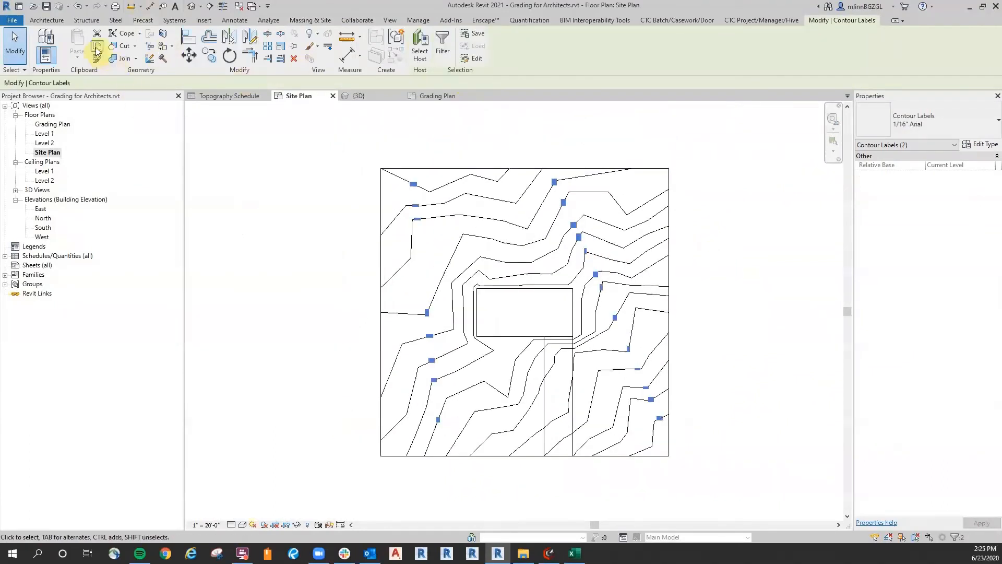
double_click(54, 124)
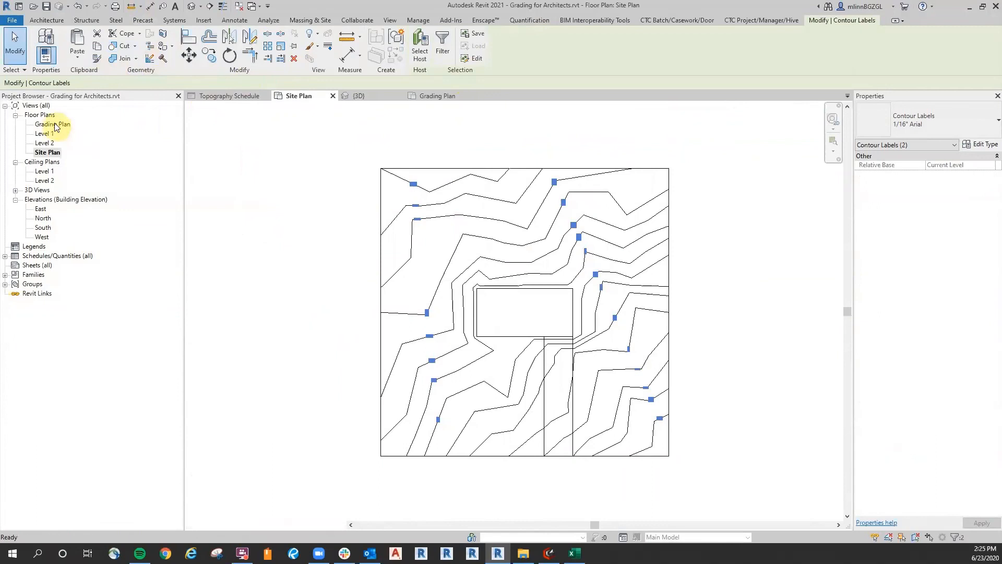
scroll(738, 303, "down", 2)
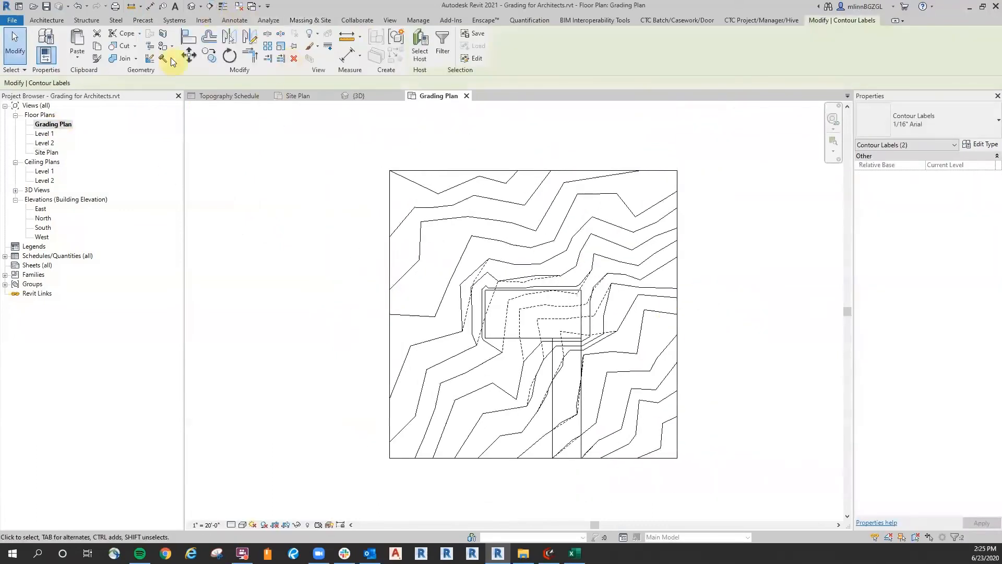
left_click(76, 61)
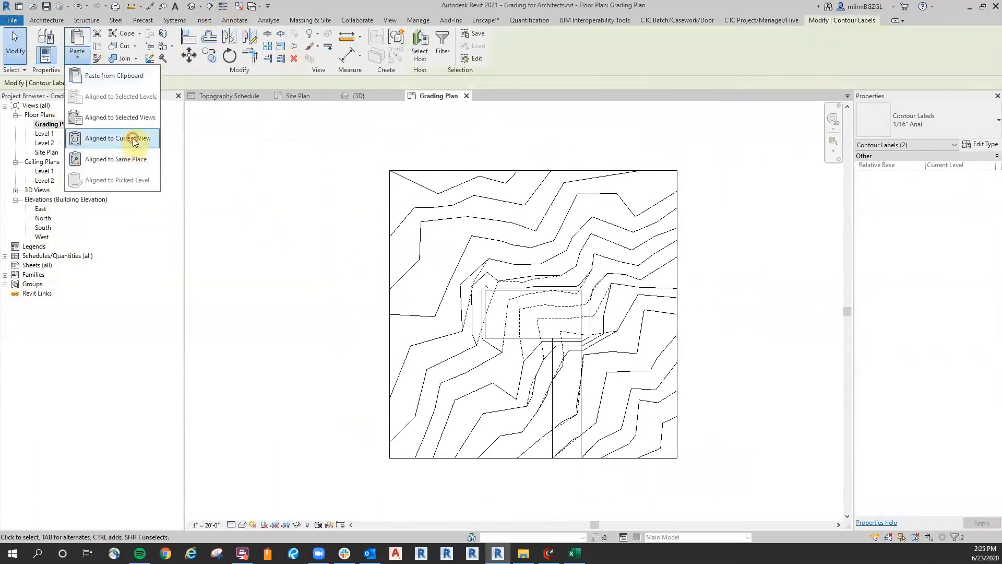
left_click(133, 137)
scroll(681, 271, "up", 2)
left_click(741, 295)
Examine the pasted contour labels against the existing and new contours in the Grading Plan.
scroll(561, 257, "up", 4)
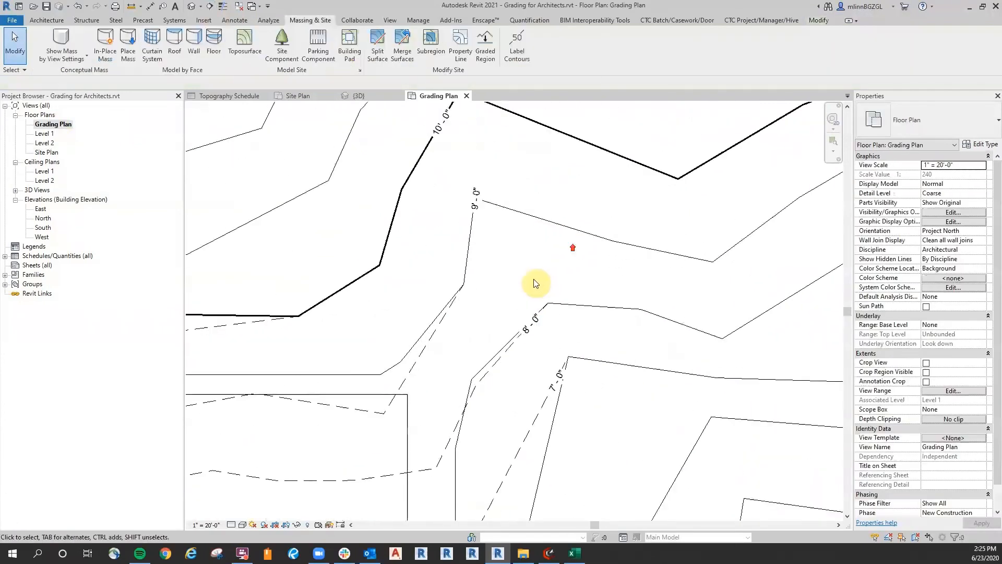
scroll(523, 273, "down", 3)
middle_click_drag(523, 272, 559, 288)
scroll(448, 308, "up", 2)
scroll(460, 316, "down", 4)
scroll(451, 272, "down", 1)
scroll(641, 271, "down", 2)
scroll(694, 242, "down", 2)
scroll(291, 224, "down", 3)
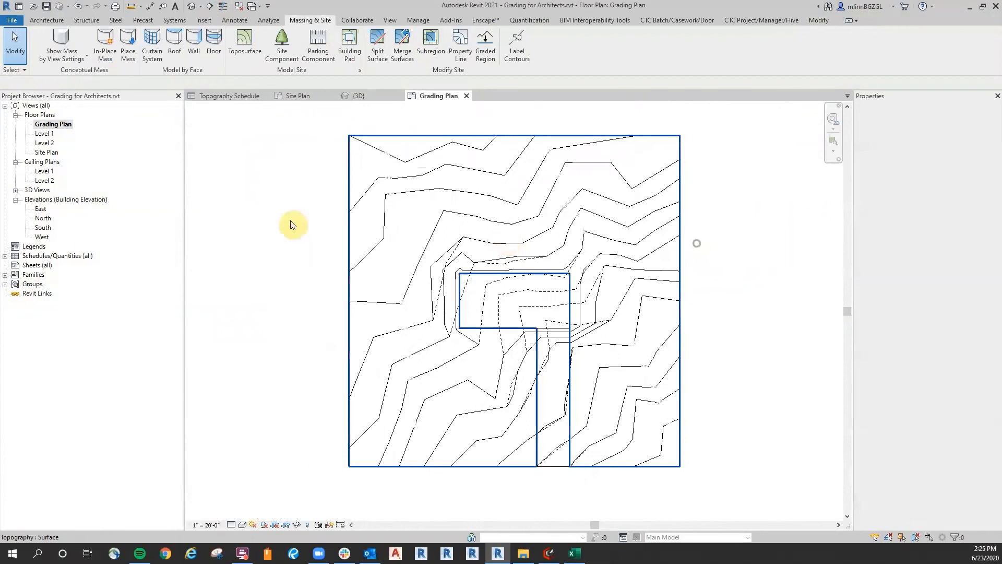
middle_click_drag(324, 221, 312, 223)
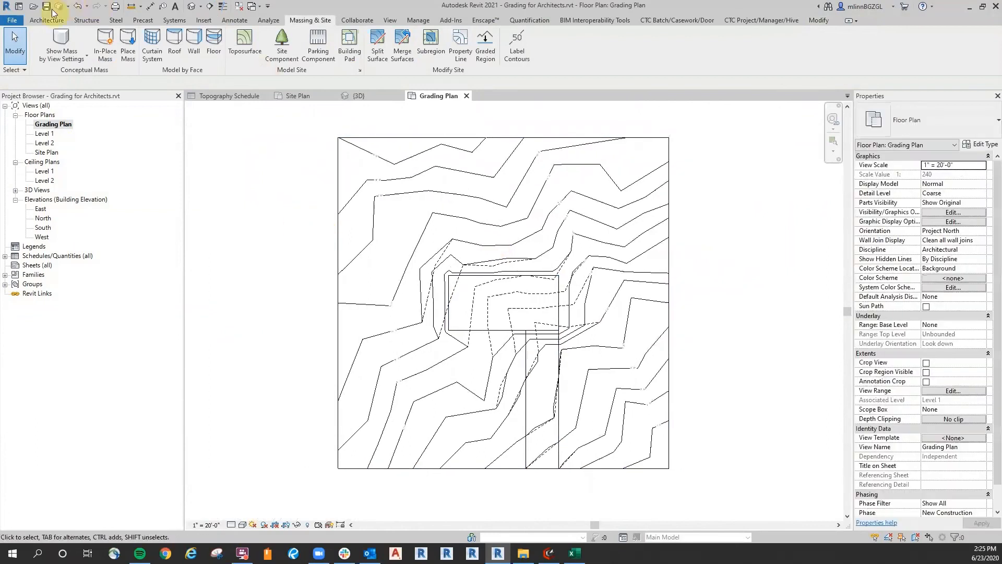